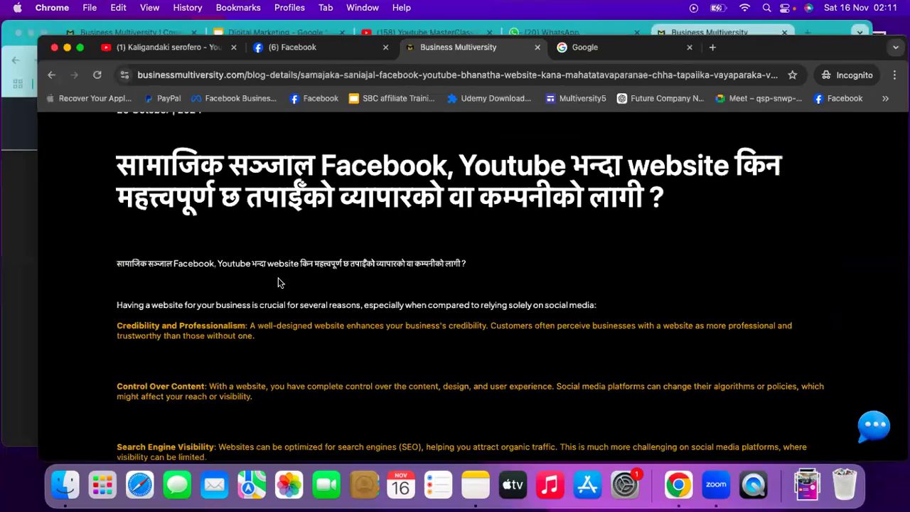
Sign in to Business Multiversity with a saved autofill login to reach the member Dashboard
key("ctrl+Up")
left_click(301, 212)
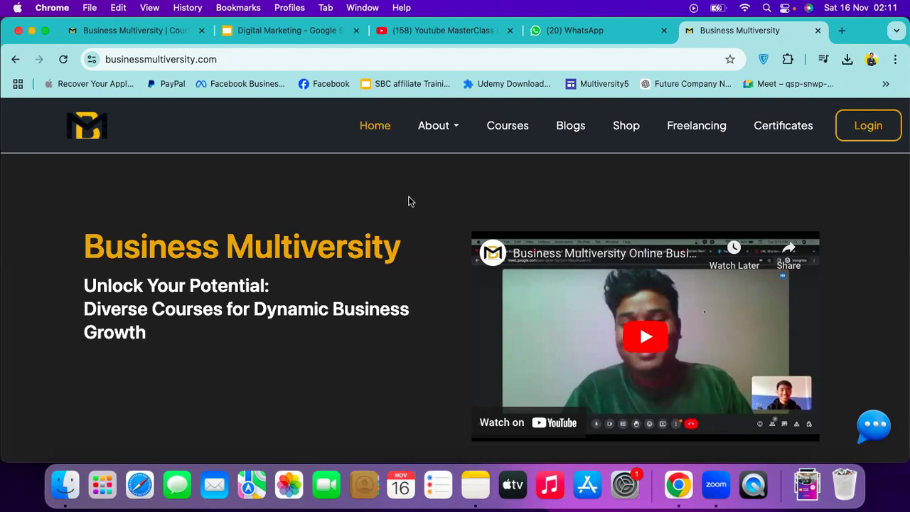
left_click(846, 140)
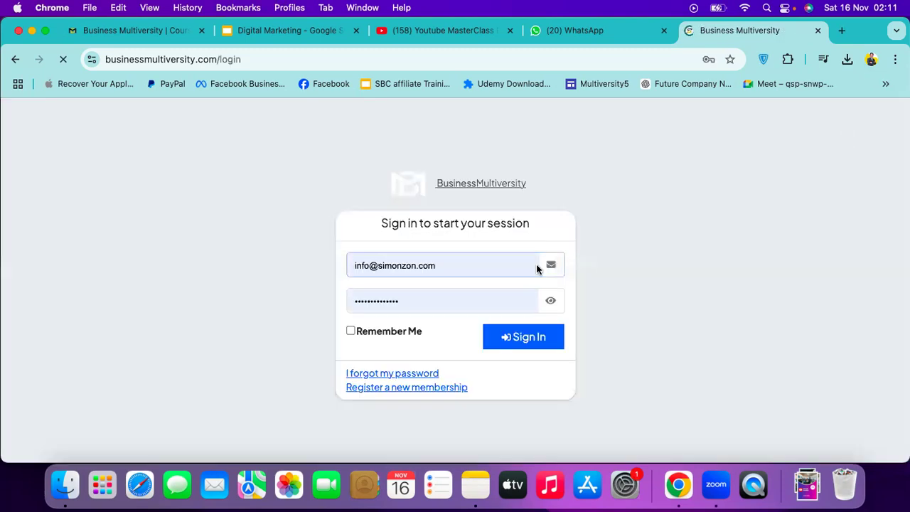
left_click(497, 271)
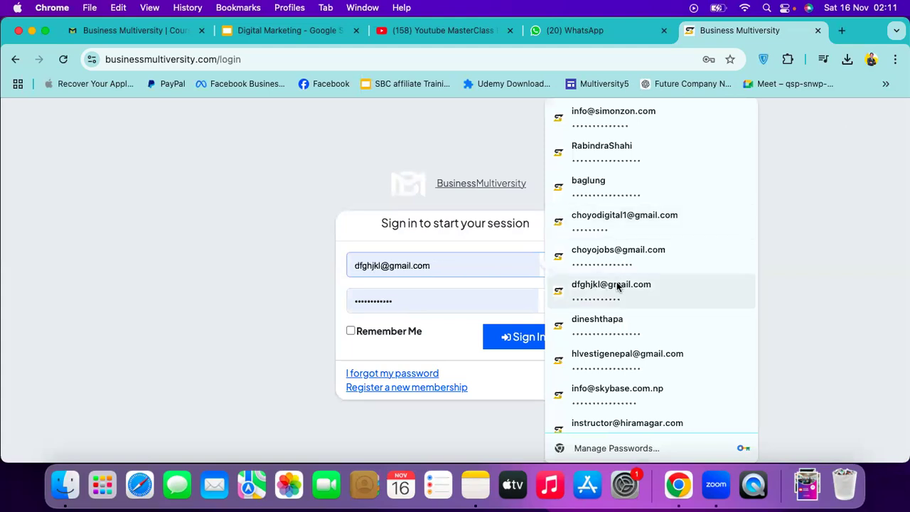
left_click(607, 352)
left_click(526, 339)
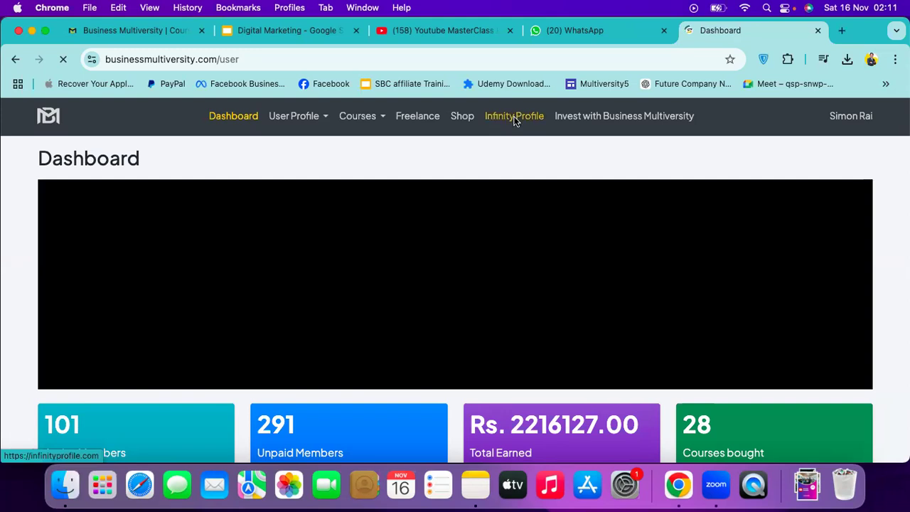
Open infinityprofile.com in a new tab from the Dashboard nav and go to its Login page
left_click(515, 119)
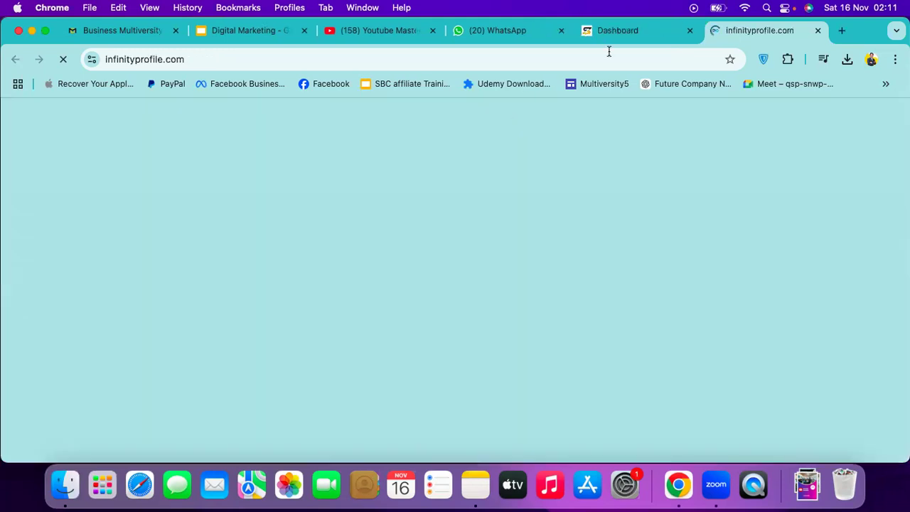
key("ctrl+shift+Tab")
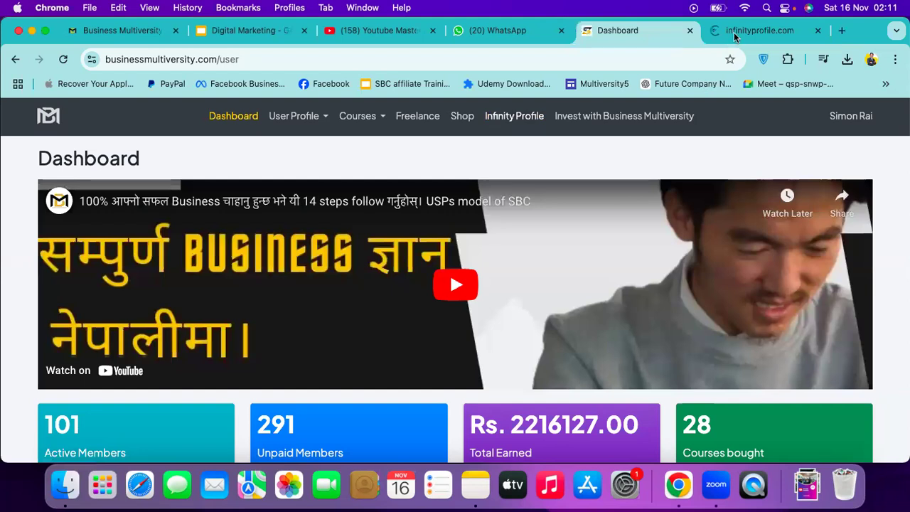
left_click(735, 34)
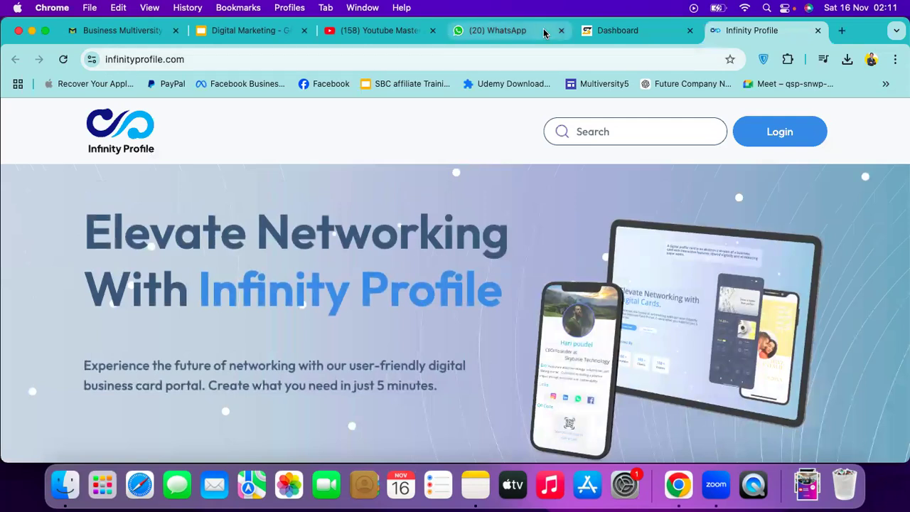
left_click(598, 31)
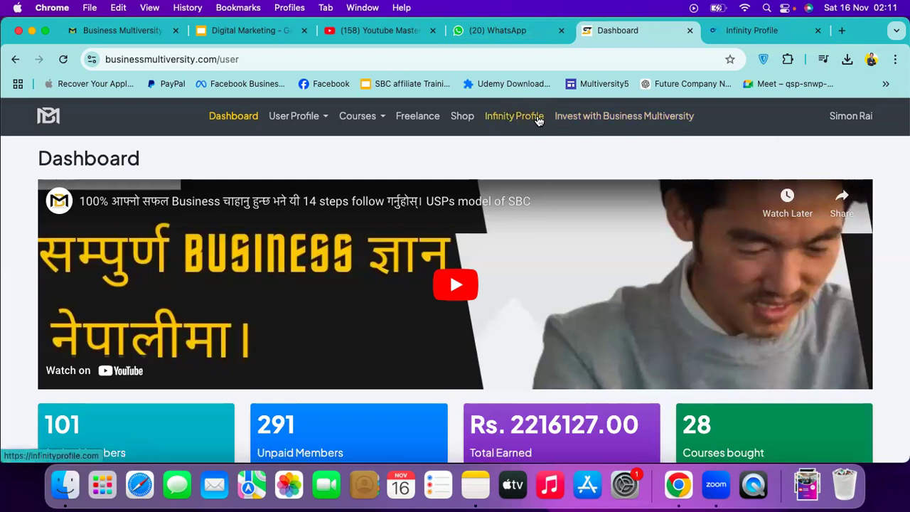
left_click(768, 36)
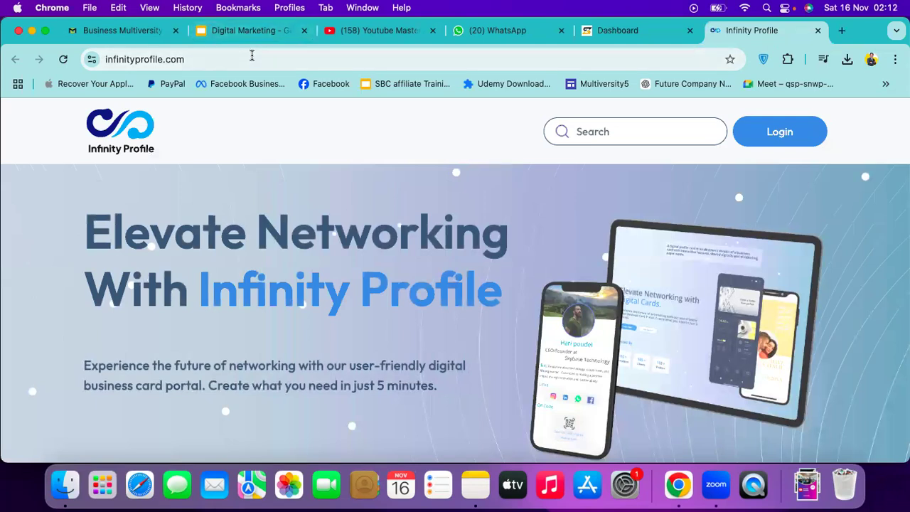
left_click(777, 139)
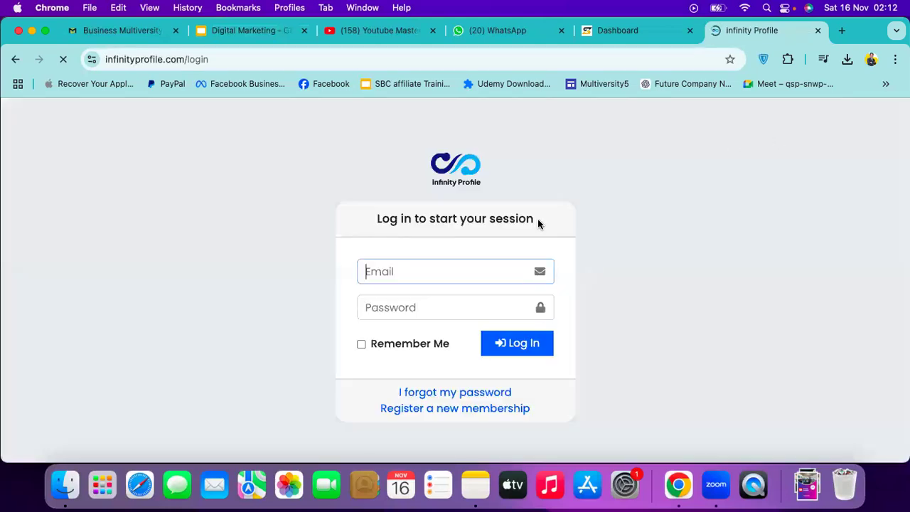
Autofill the Infinity Profile login form with a saved account's email and password
left_click(471, 266)
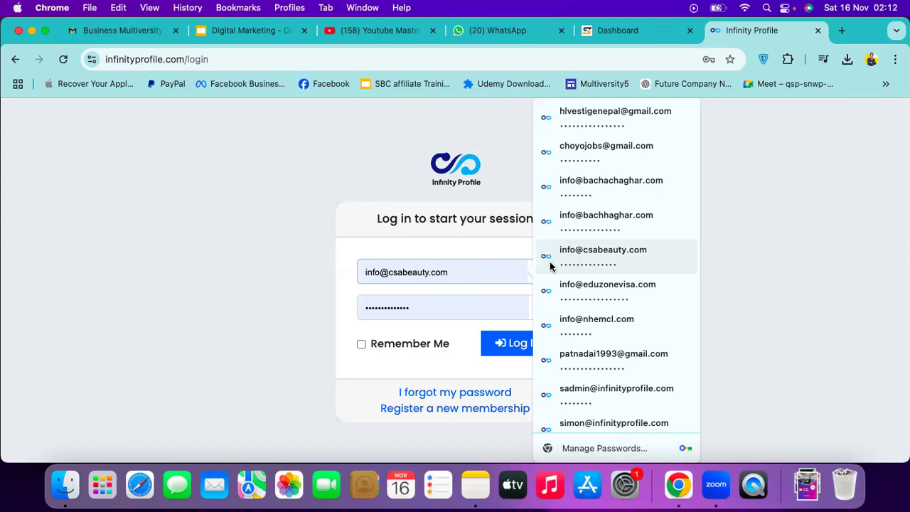
left_click(347, 335)
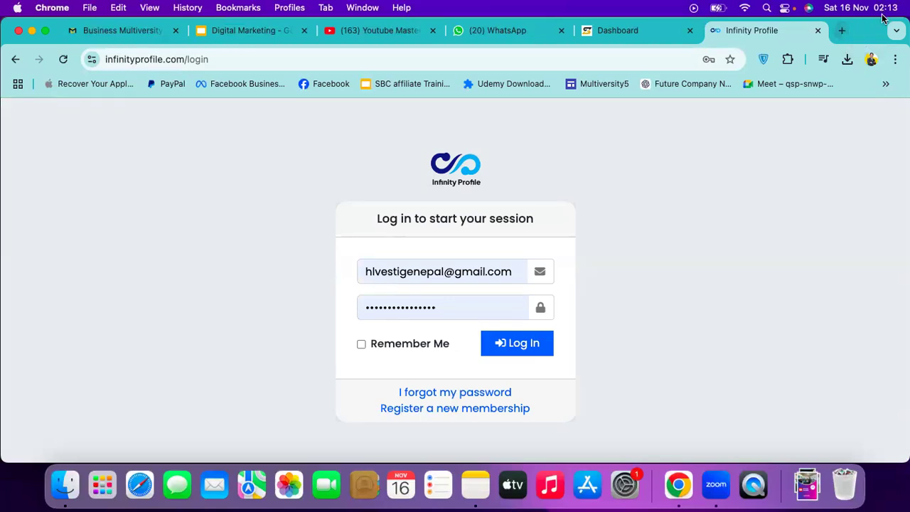
Open csabeauty.com in a new tab and scroll through the page
left_click(845, 33)
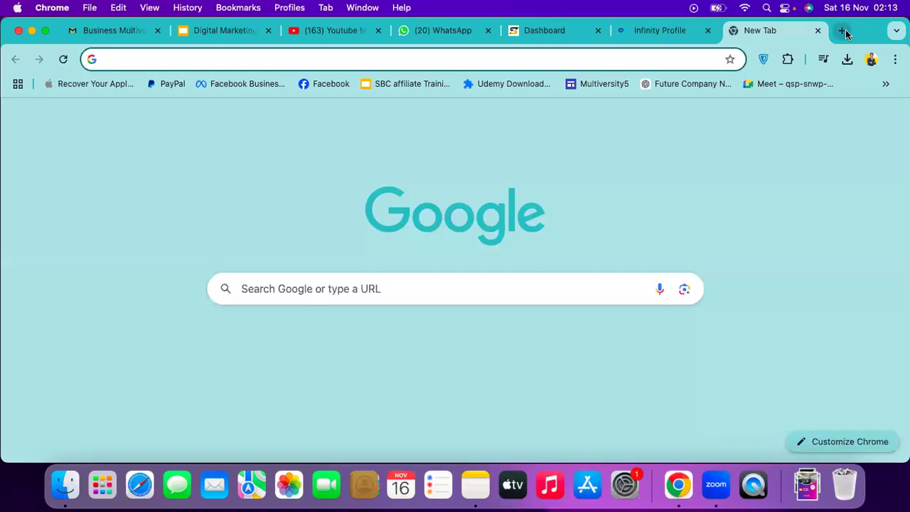
type("csabeauty.com")
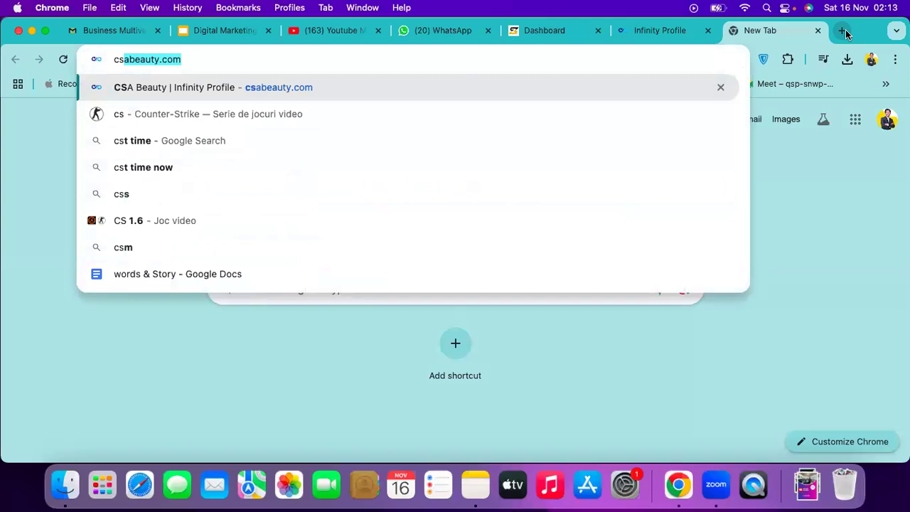
key("Return")
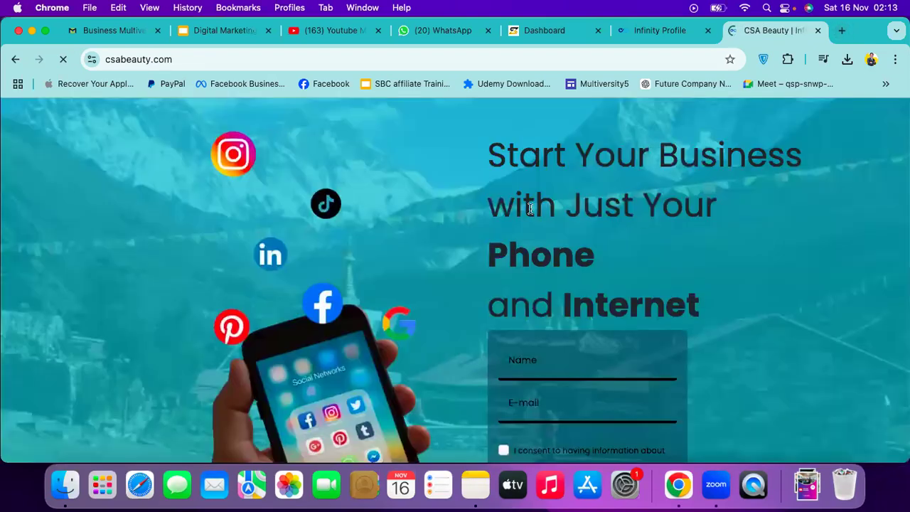
scroll(530, 208, "down", 1)
scroll(531, 208, "down", 5)
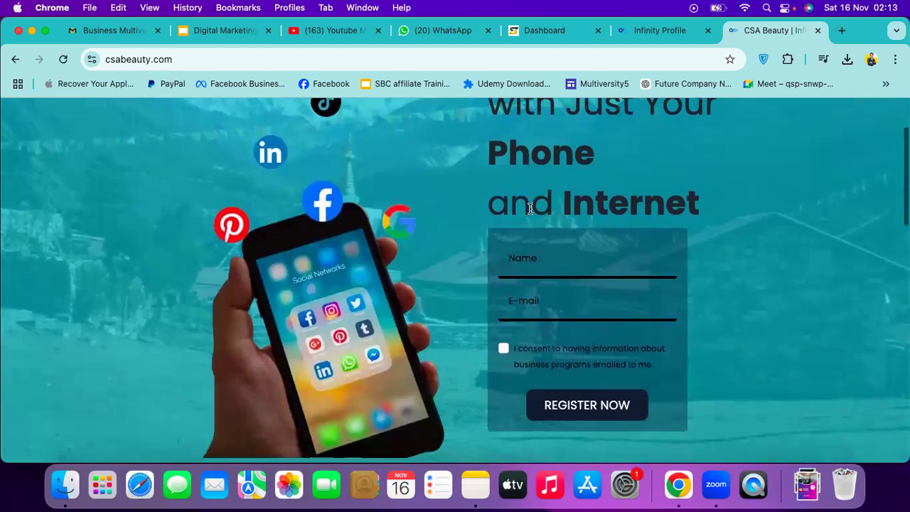
scroll(531, 209, "up", 5)
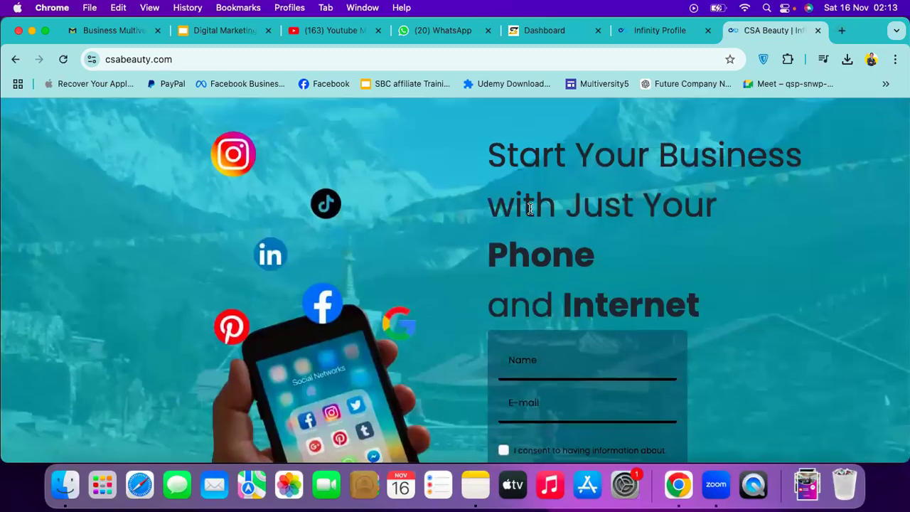
Visit bachchagharbg.com and scroll through its product sections, then begin entering another address
left_click(309, 59)
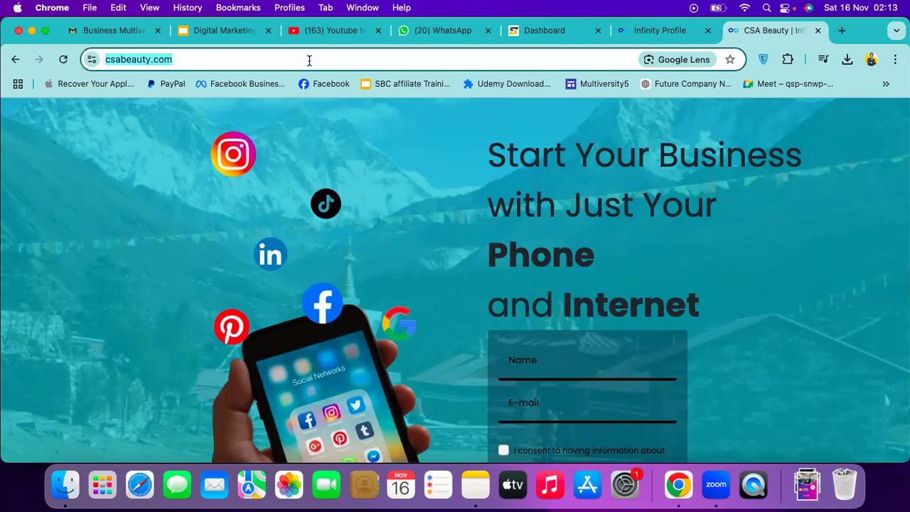
type("bachchagharbg")
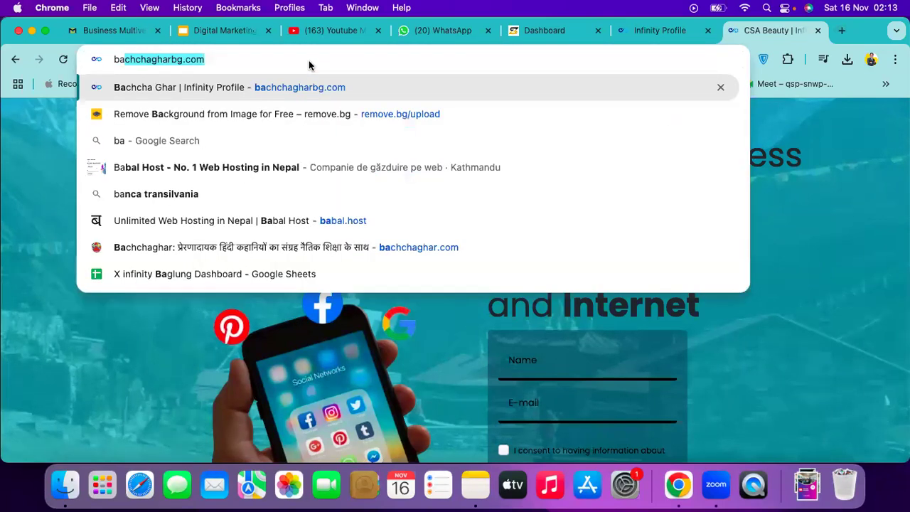
key("Return")
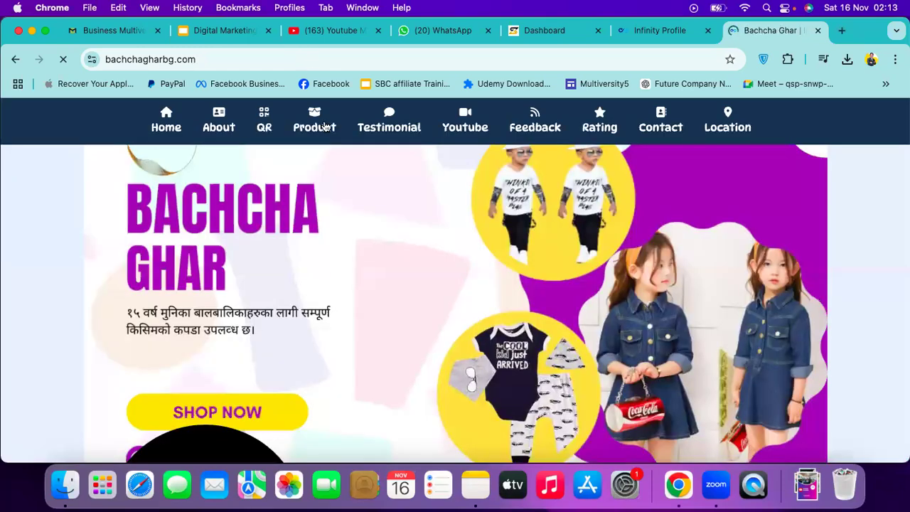
scroll(383, 254, "down", 1)
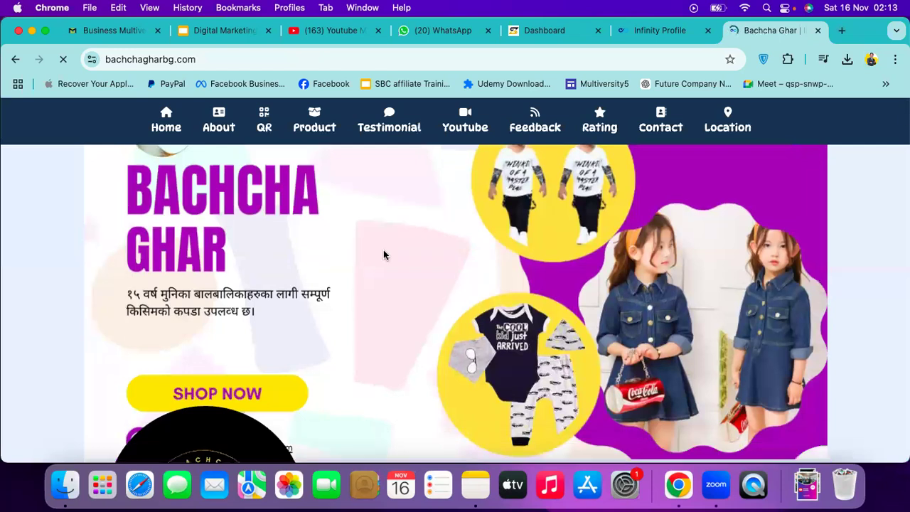
scroll(383, 254, "down", 1)
scroll(383, 255, "down", 5)
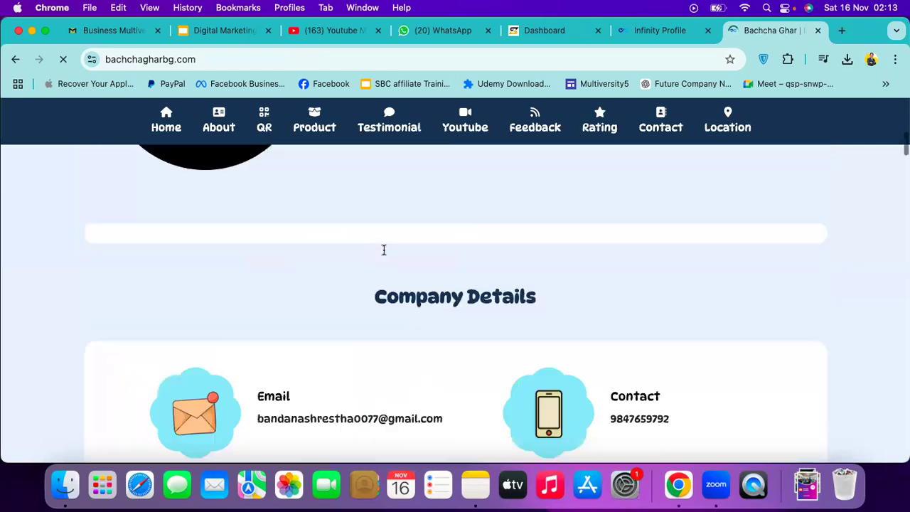
scroll(384, 254, "down", 4)
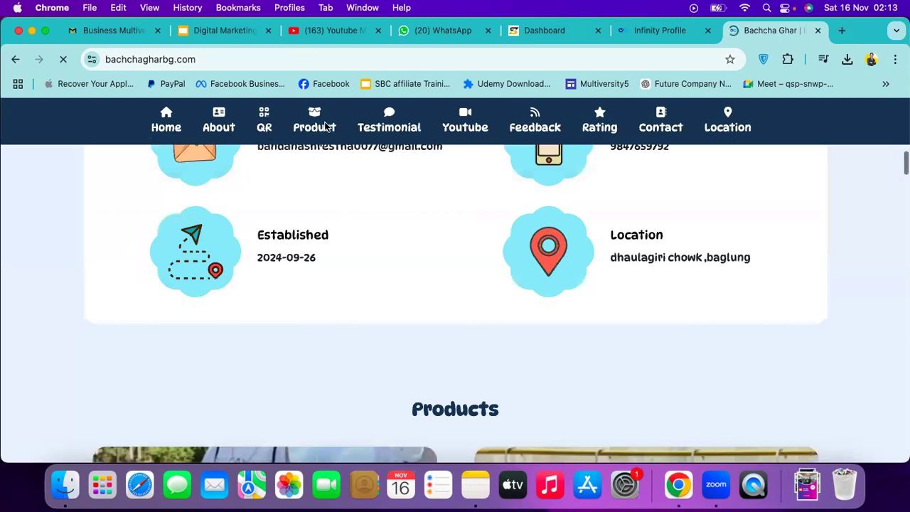
scroll(342, 130, "down", 2)
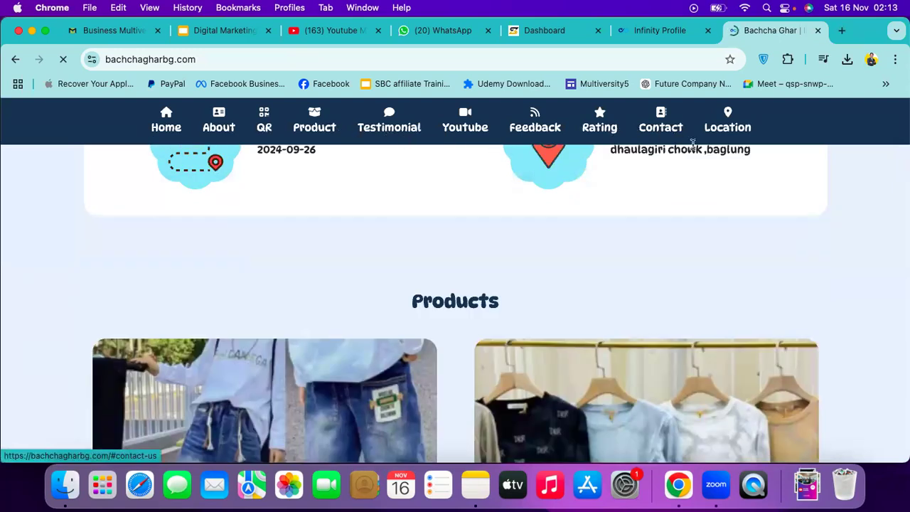
scroll(693, 145, "down", 2)
scroll(693, 147, "down", 5)
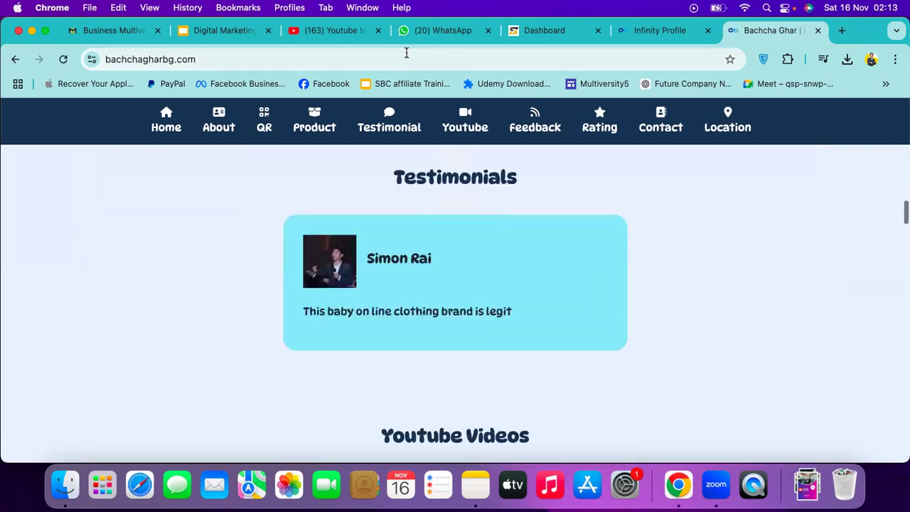
scroll(229, 137, "up", 5)
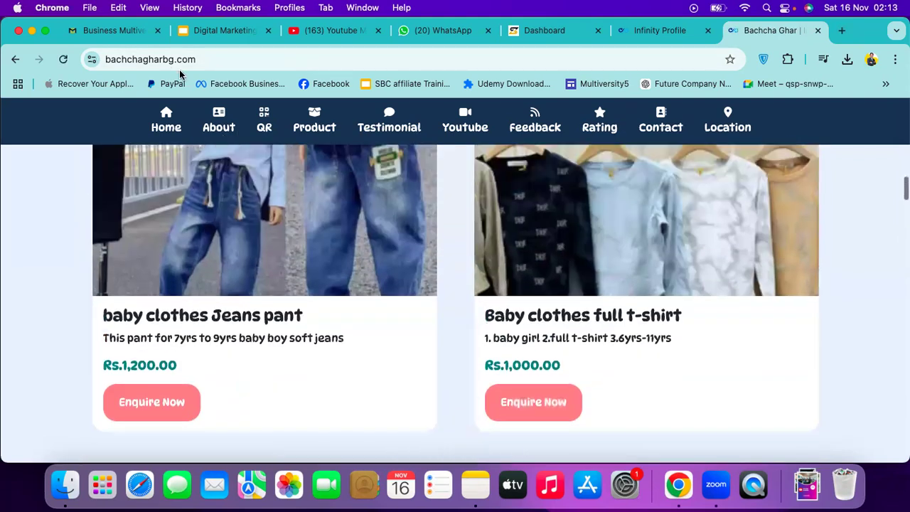
left_click(200, 58)
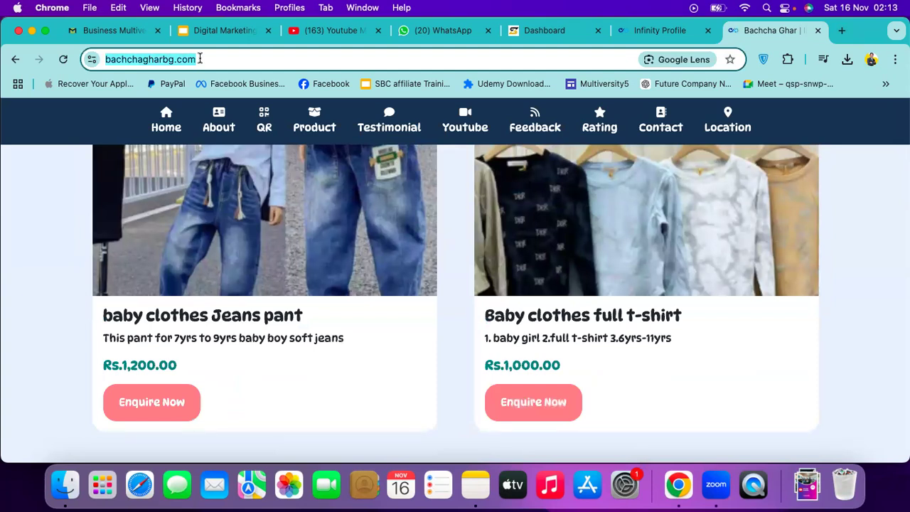
type("n")
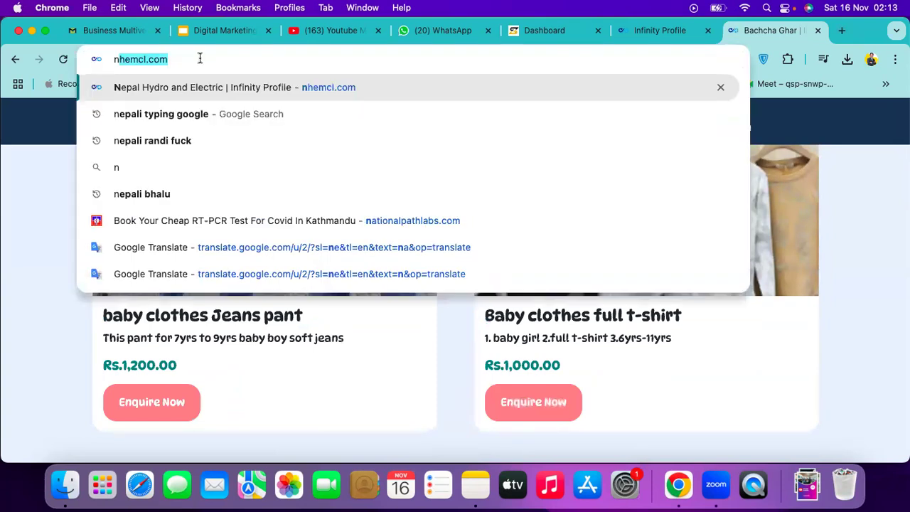
key("Return")
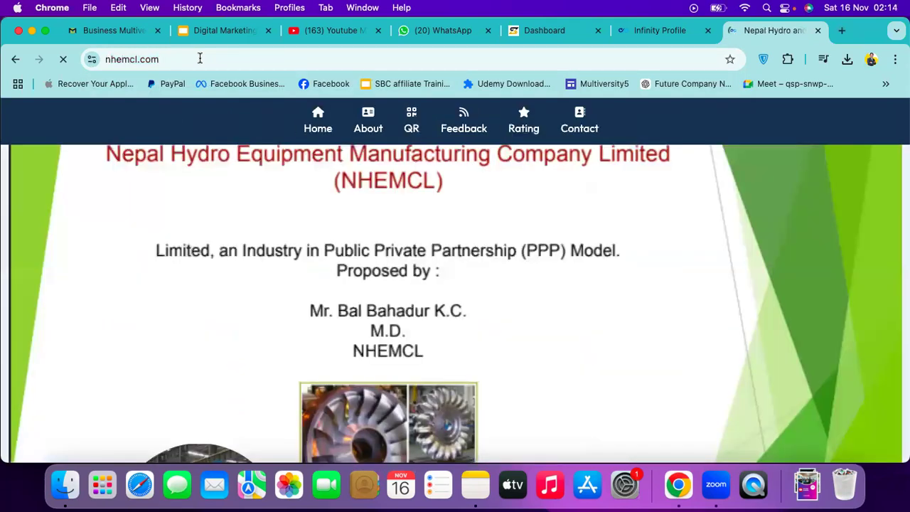
scroll(303, 257, "down", 3)
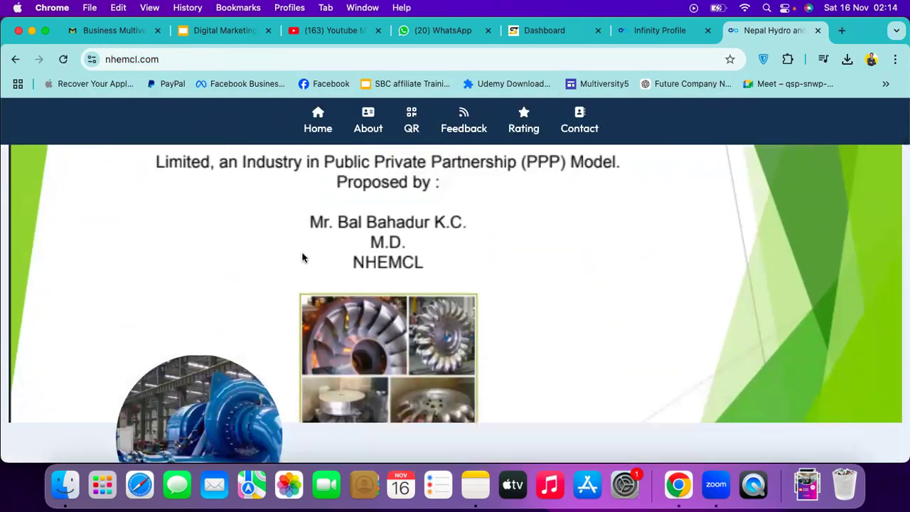
scroll(303, 257, "down", 5)
scroll(417, 295, "down", 5)
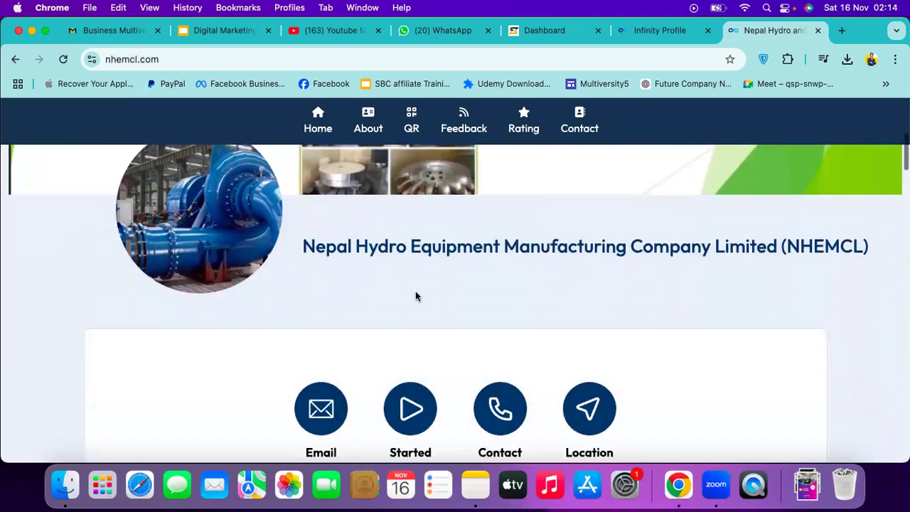
scroll(417, 296, "up", 4)
scroll(417, 296, "down", 14)
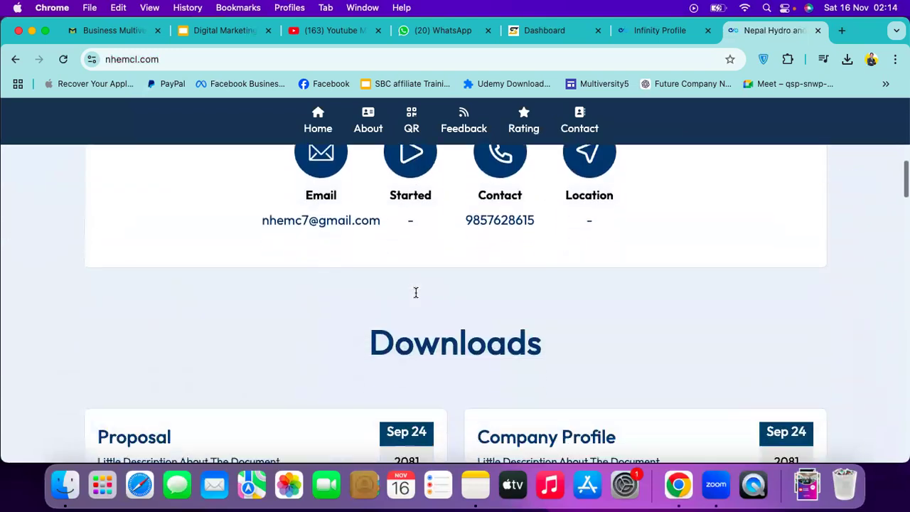
scroll(498, 299, "up", 2)
scroll(529, 306, "down", 1)
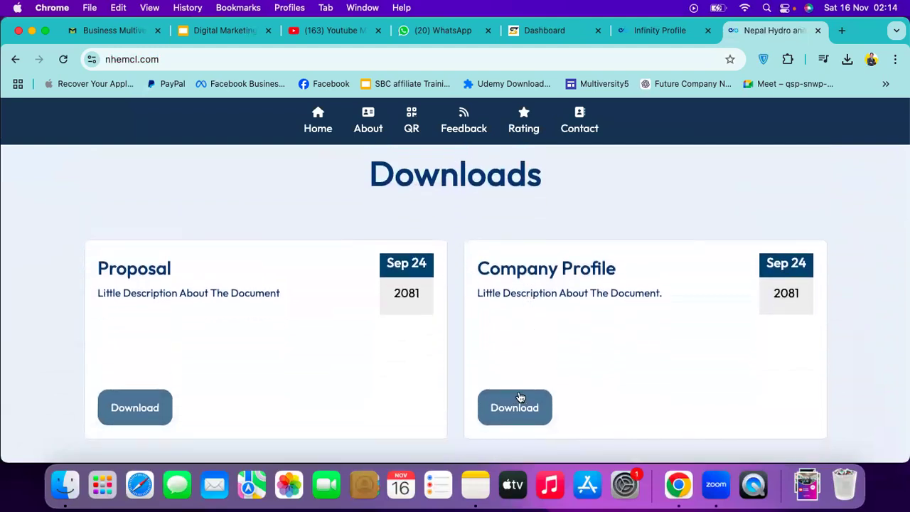
scroll(520, 398, "down", 1)
scroll(298, 307, "up", 15)
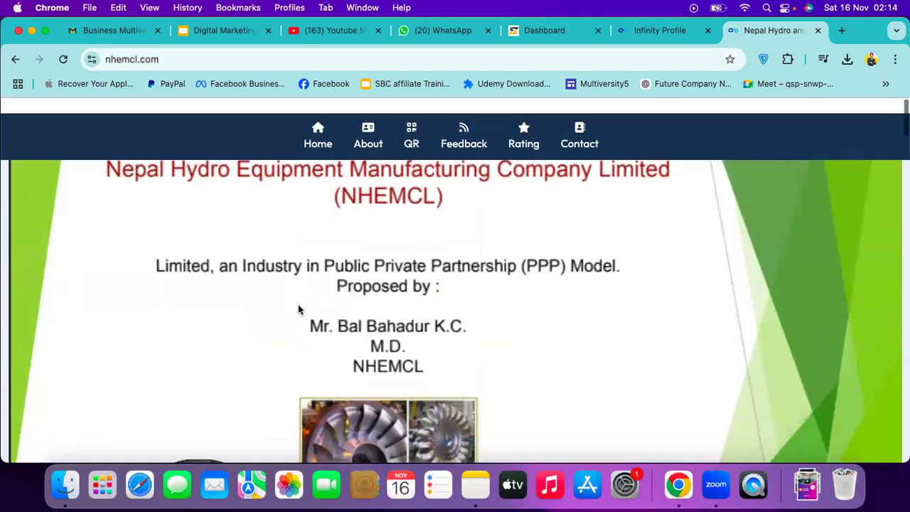
scroll(298, 307, "down", 3)
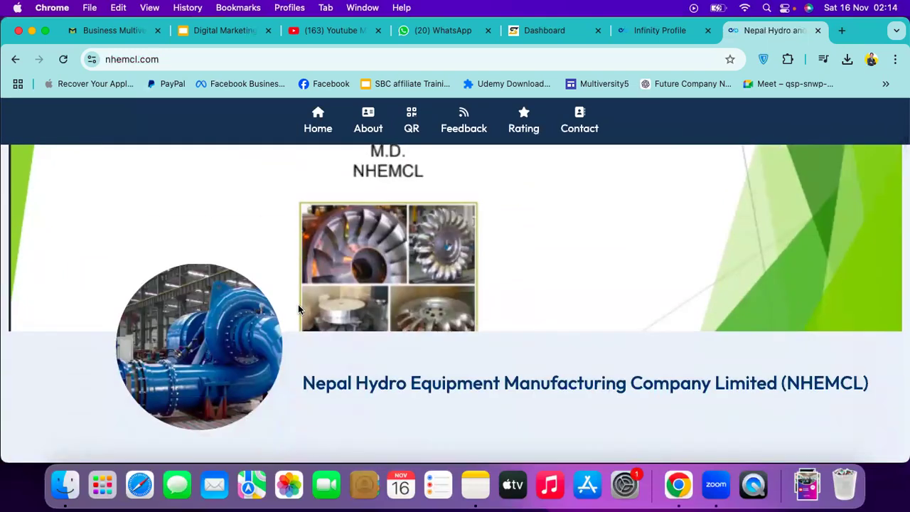
scroll(298, 308, "down", 1)
scroll(449, 311, "down", 4)
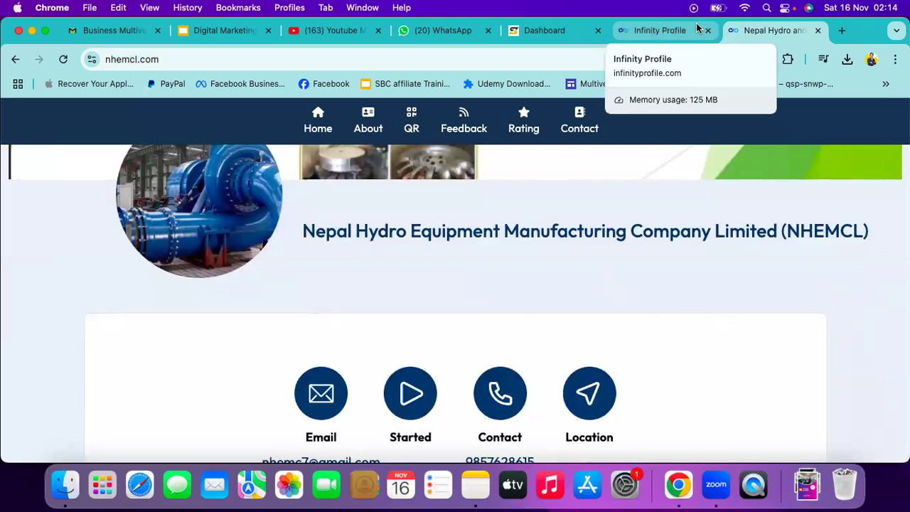
Close the Nepal Hydro tab and open Infinity Profile's 'Register a new membership' form
left_click(698, 28)
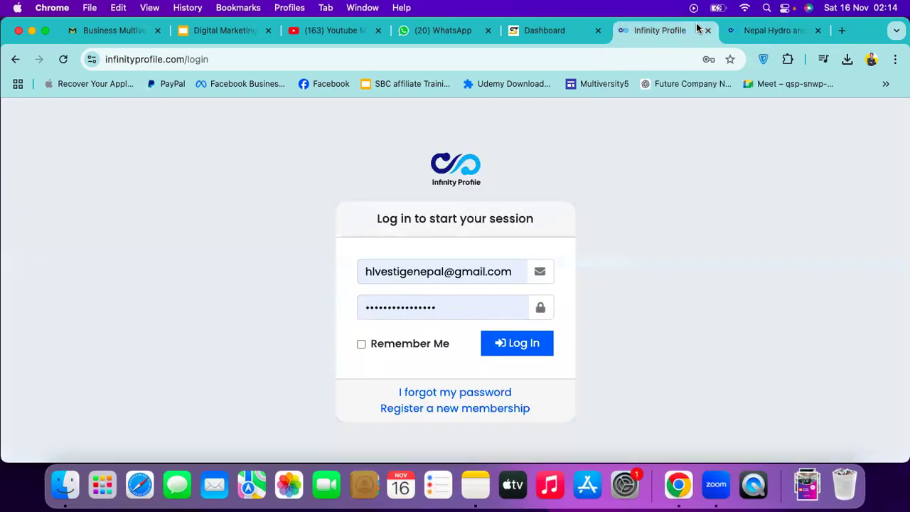
left_click(771, 35)
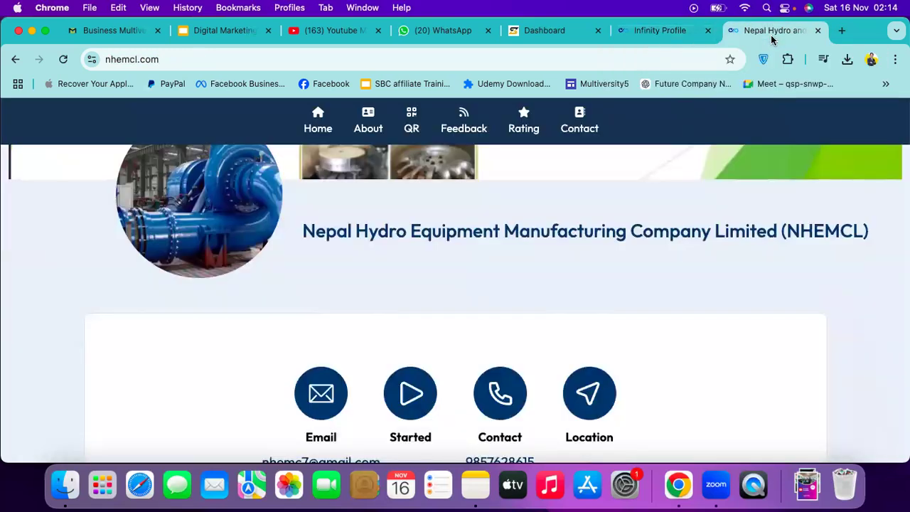
left_click(819, 32)
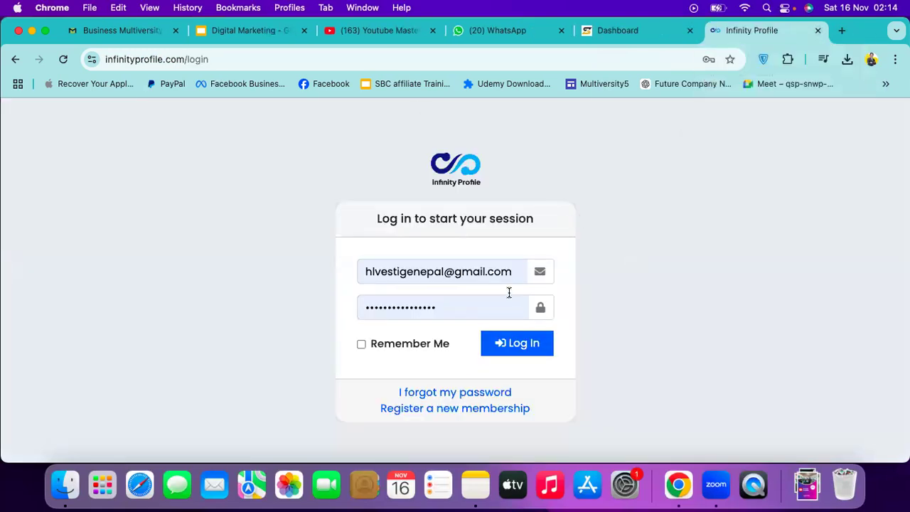
left_click(606, 41)
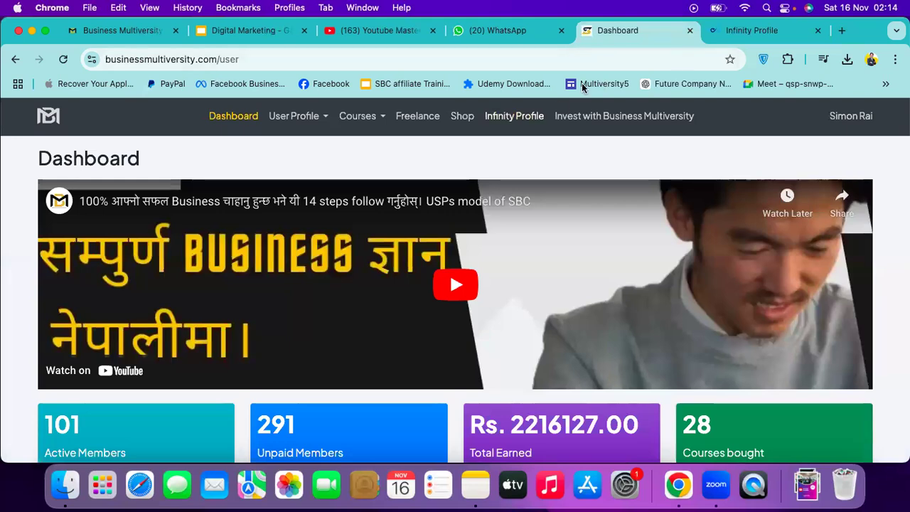
left_click(718, 33)
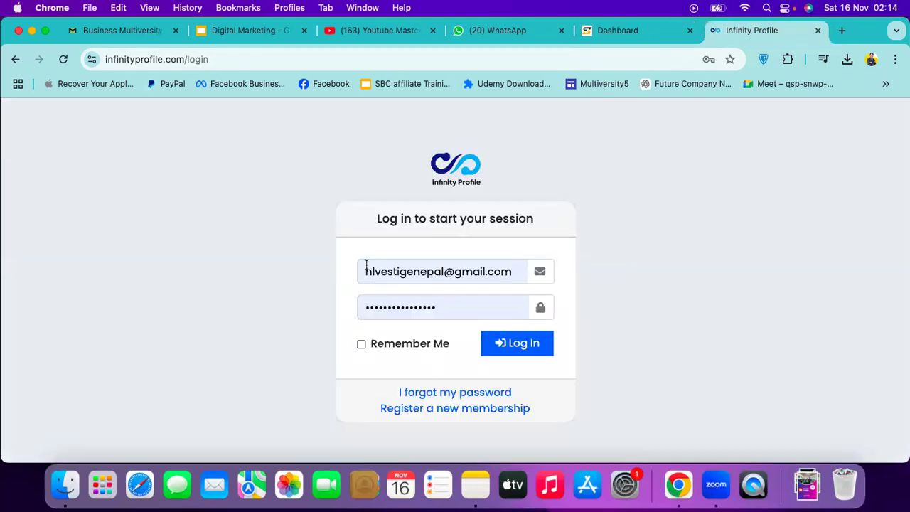
left_click(411, 411)
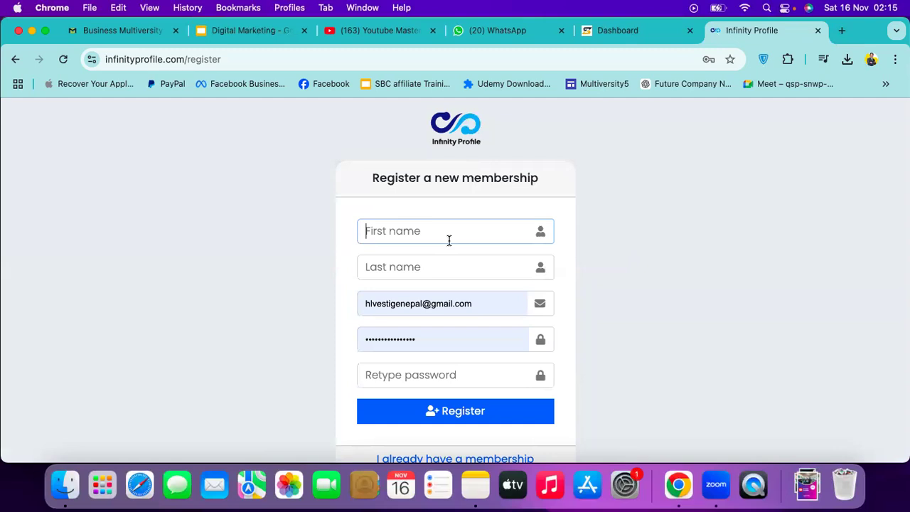
Enter Multiversity as the first name and Profile as the last name
type("Multiversity Profile")
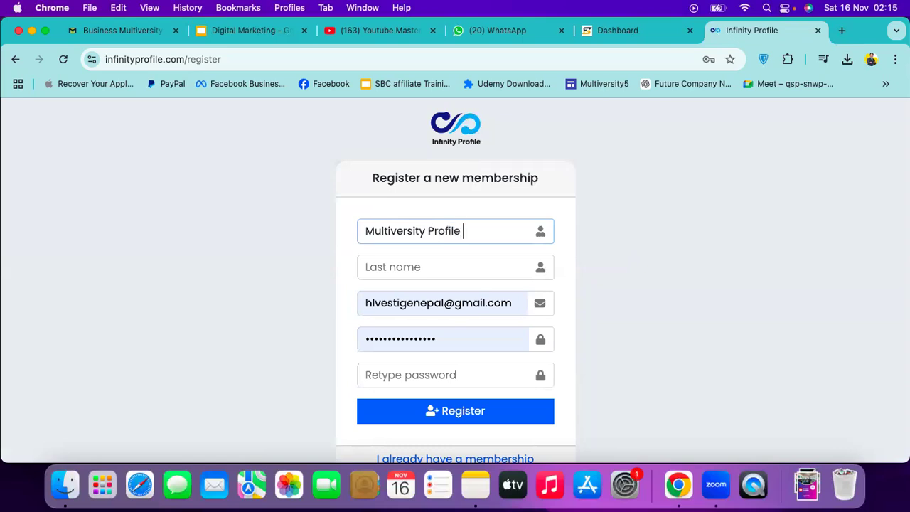
left_click(403, 272)
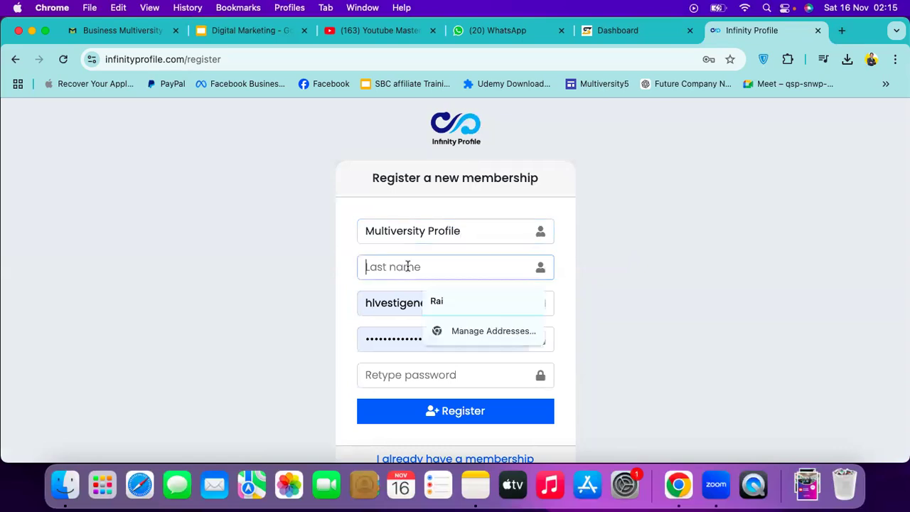
left_click(428, 233)
double_click(443, 233)
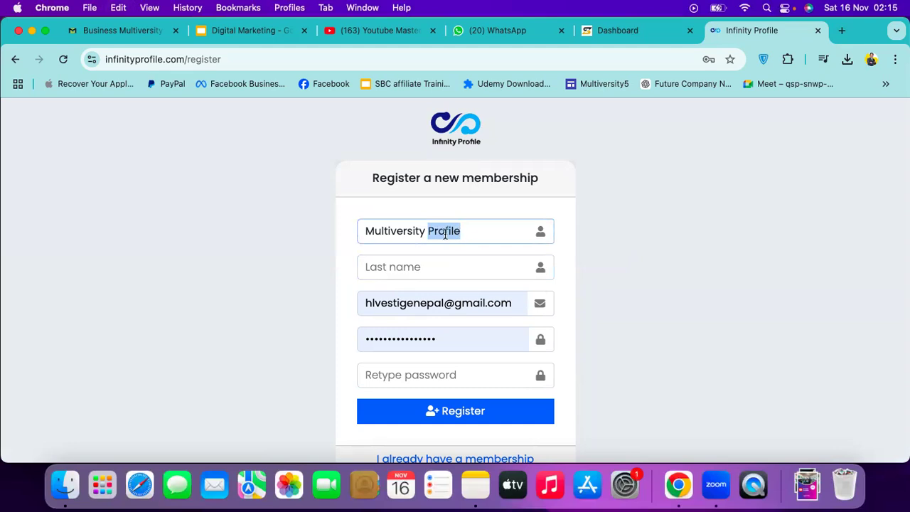
key("cmd+x")
left_click(417, 265)
key("cmd+v")
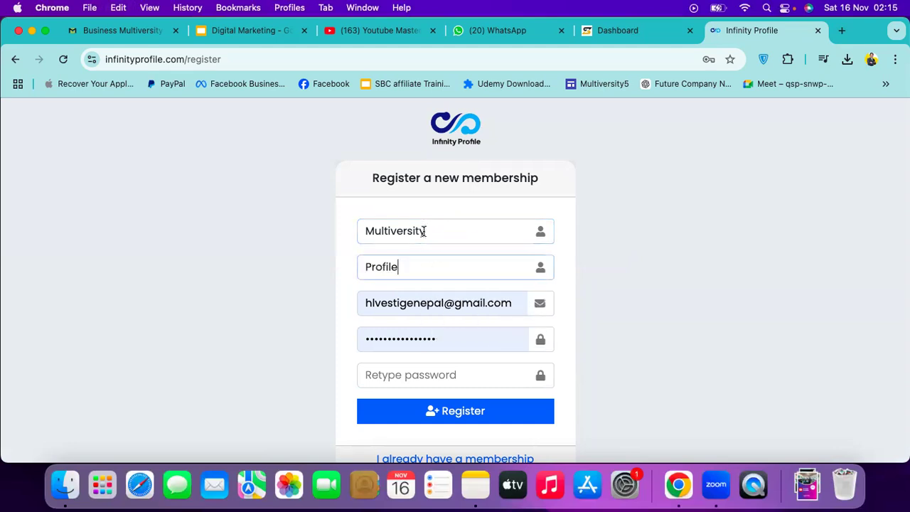
triple_click(424, 232)
left_click(420, 266)
left_click(410, 232)
left_click(392, 264)
Clear the prefilled email address from the registration form
triple_click(435, 305)
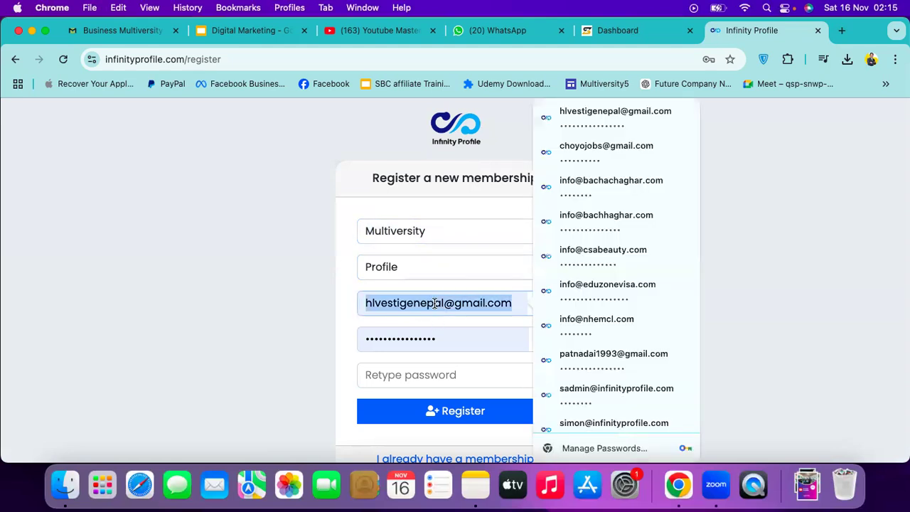
key("BackSpace")
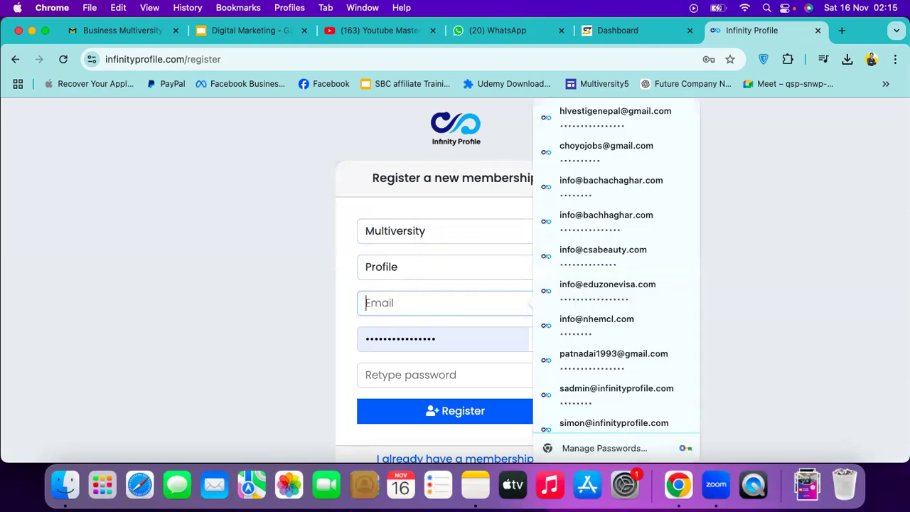
left_click(848, 30)
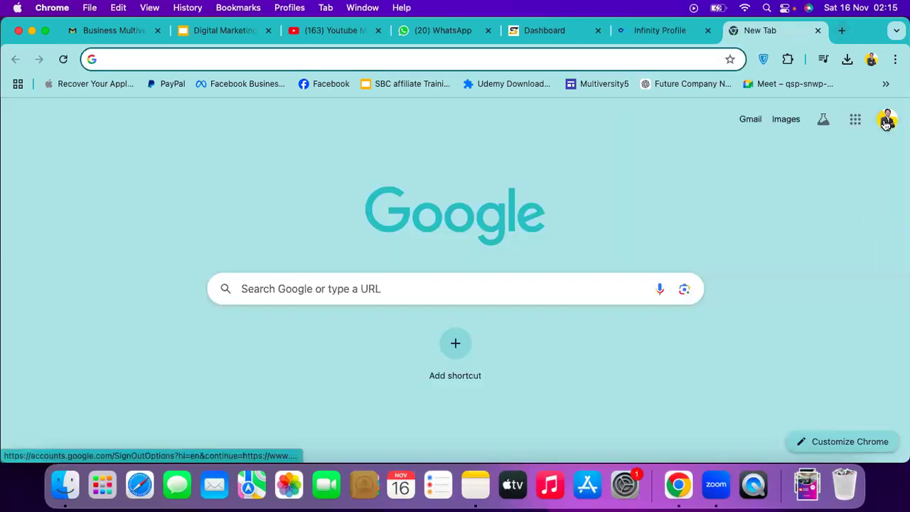
Switch Google Search to a different signed-in Google account
left_click(887, 121)
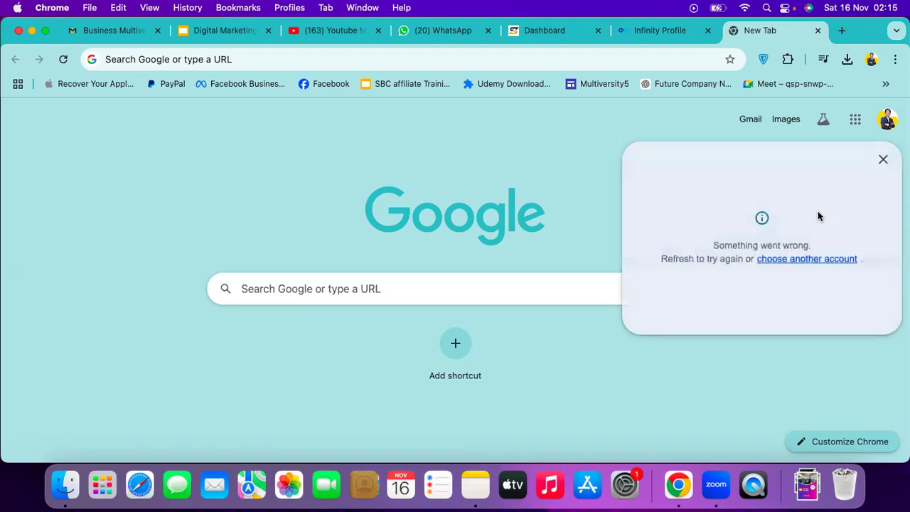
scroll(800, 313, "down", 2)
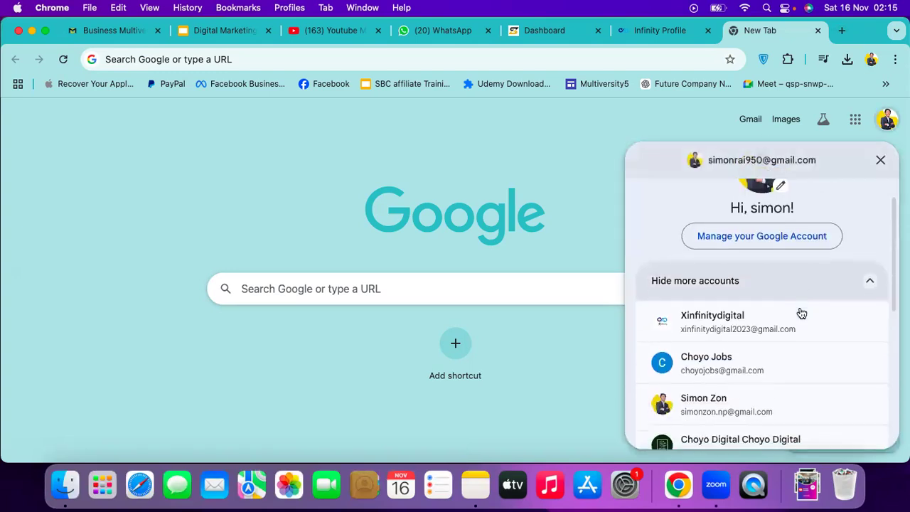
scroll(802, 313, "down", 6)
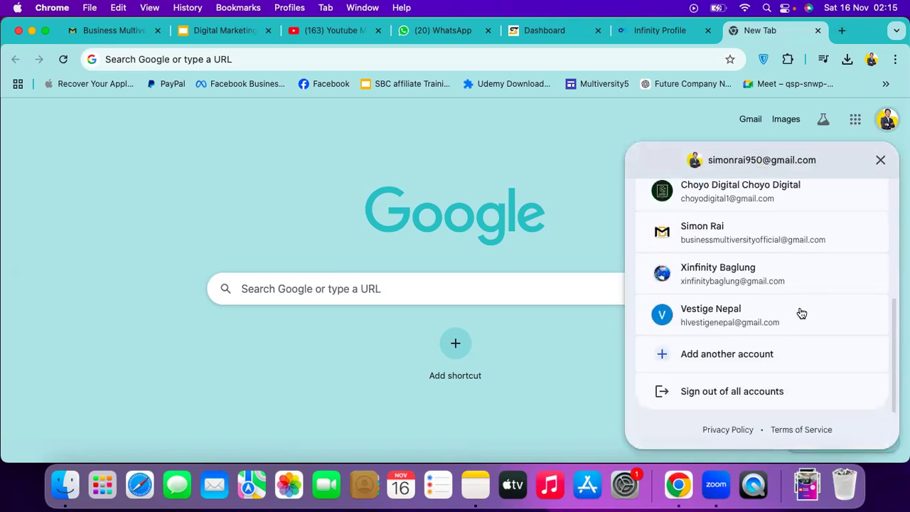
left_click(780, 240)
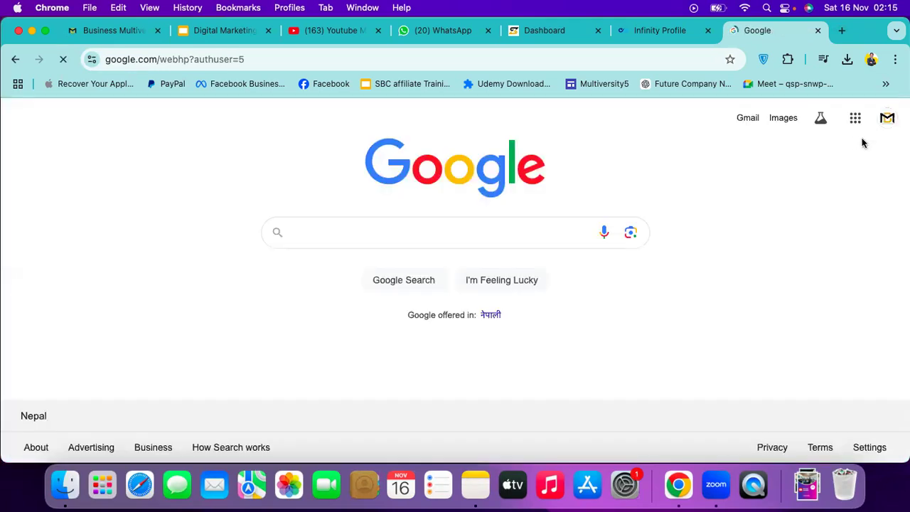
left_click(887, 123)
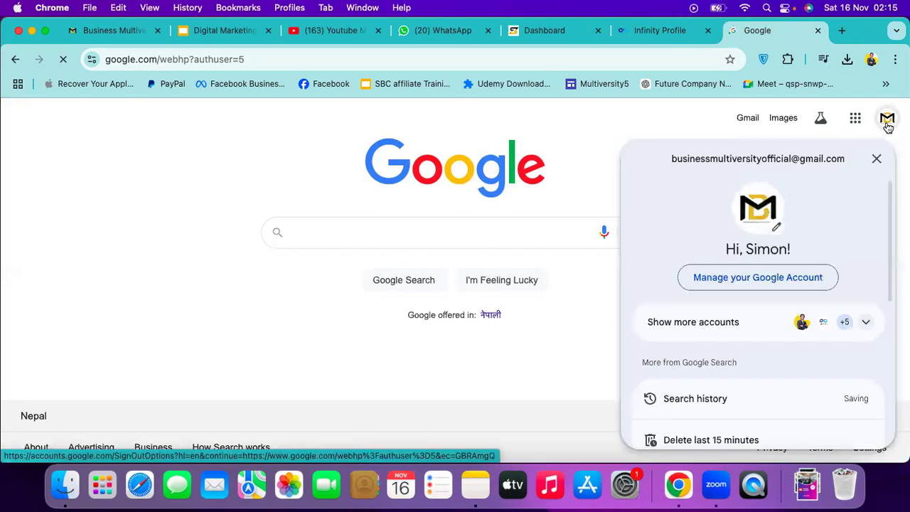
left_click(812, 324)
scroll(812, 323, "down", 3)
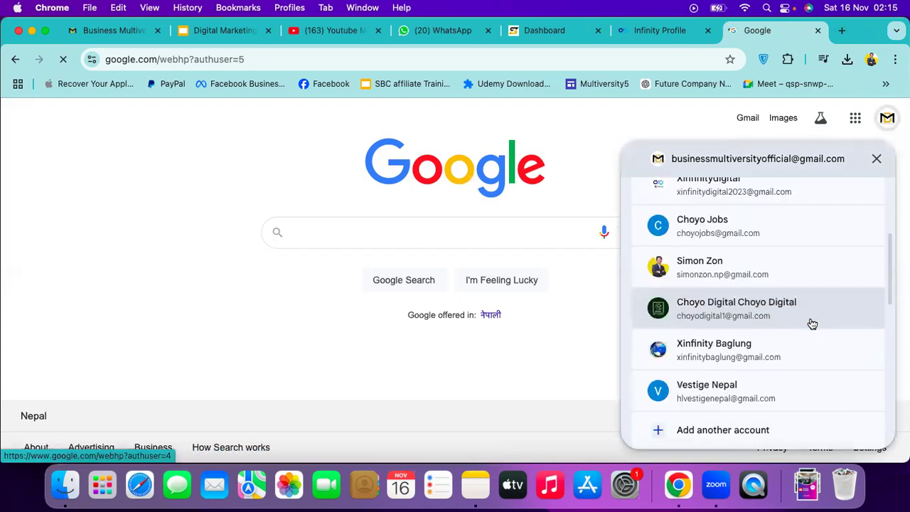
scroll(812, 323, "down", 2)
scroll(812, 323, "up", 1)
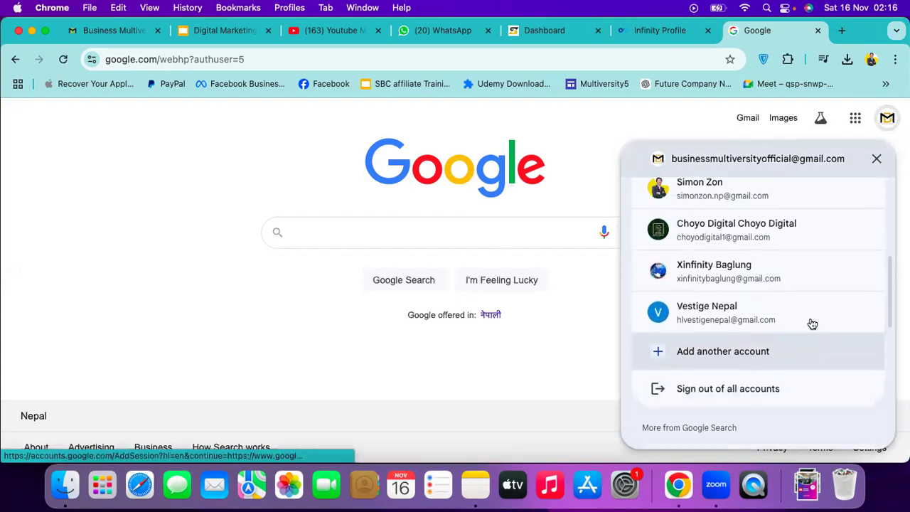
left_click(764, 272)
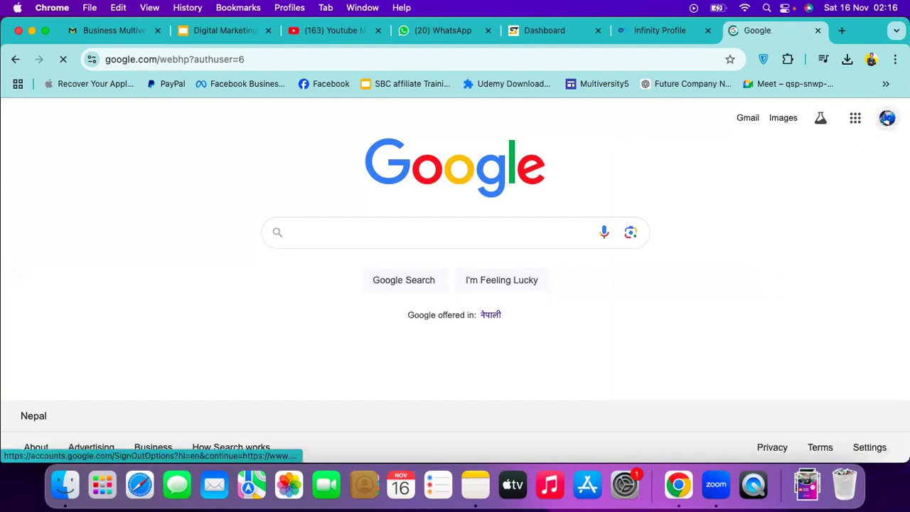
Copy the active account's e-mail address and return to the registration form
left_click(887, 119)
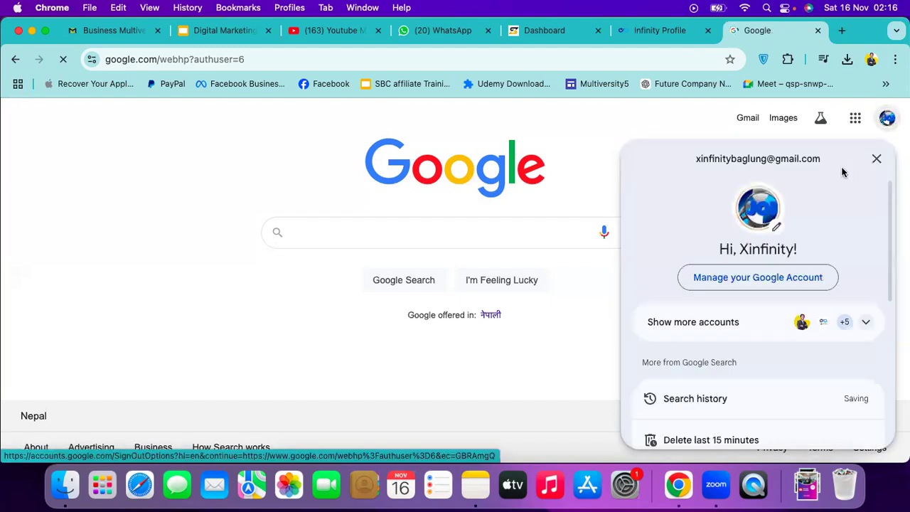
triple_click(702, 163)
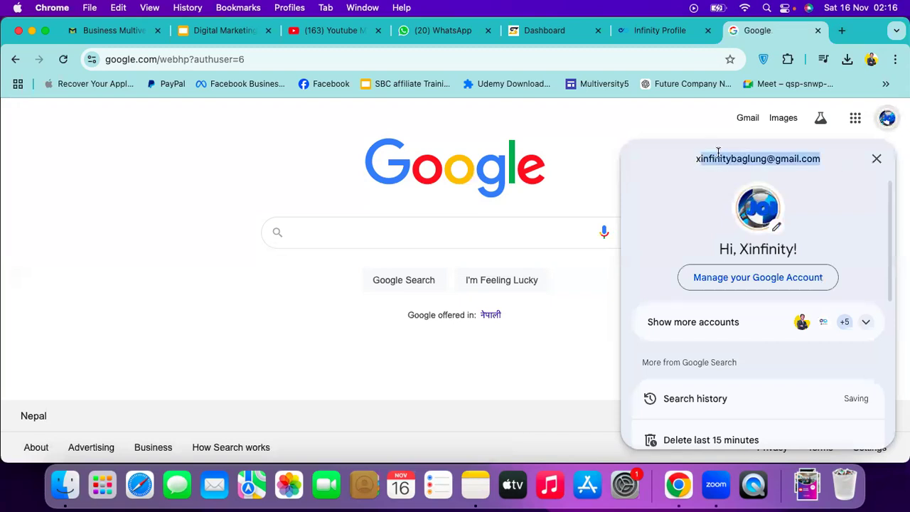
left_click(664, 28)
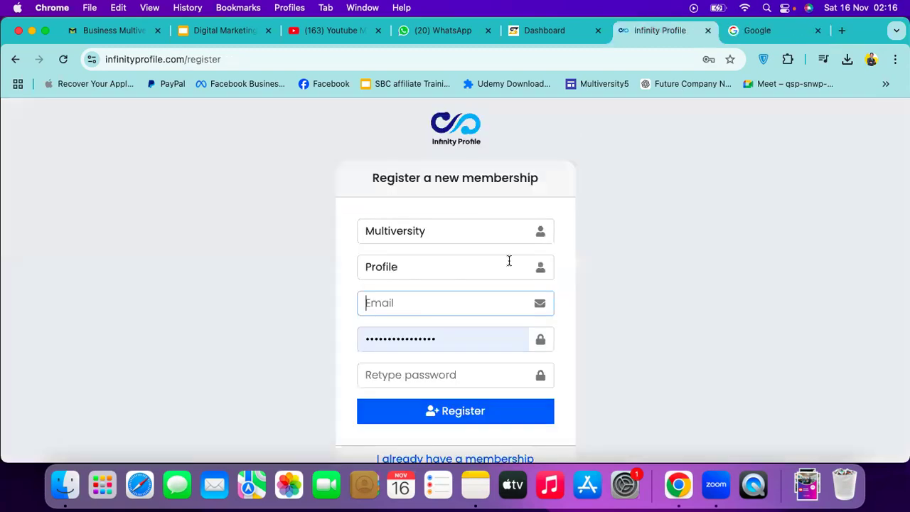
Paste the account e-mail, enter a new password twice, register, and save the login in Chrome
key("super+v")
left_click(455, 339)
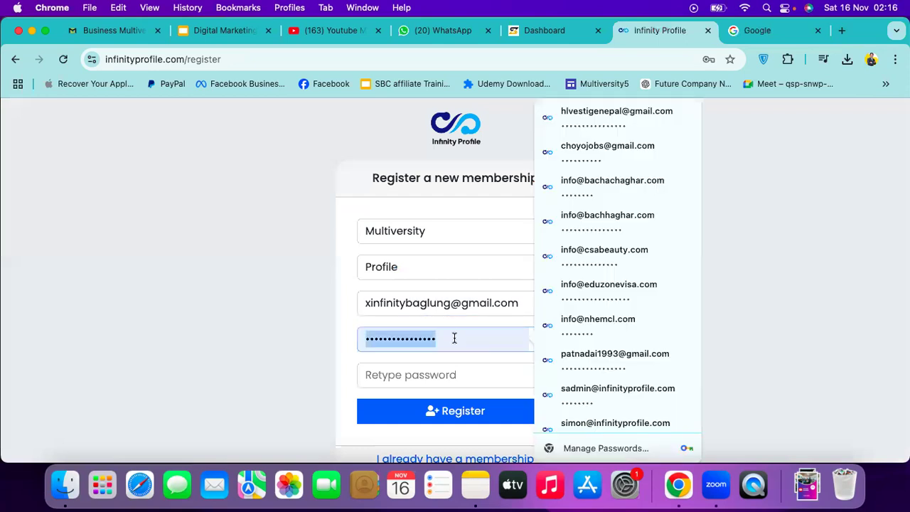
key("BackSpace")
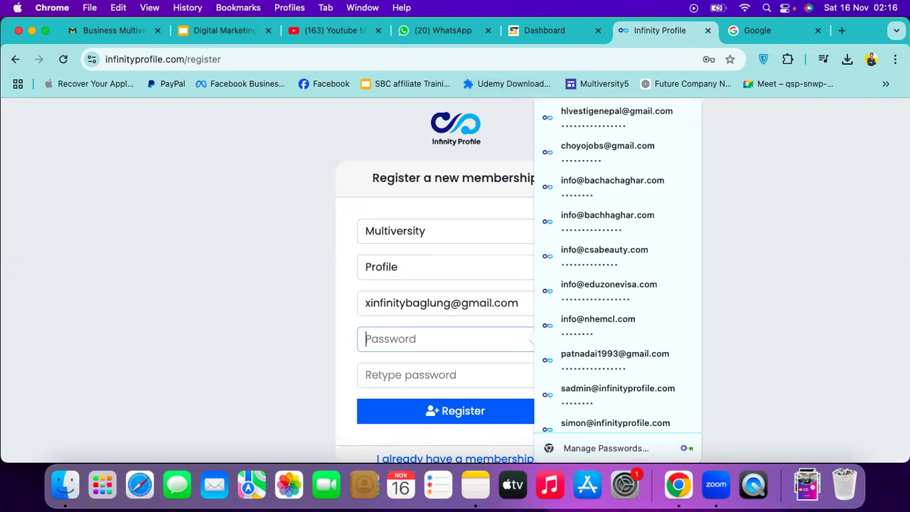
type("abc")
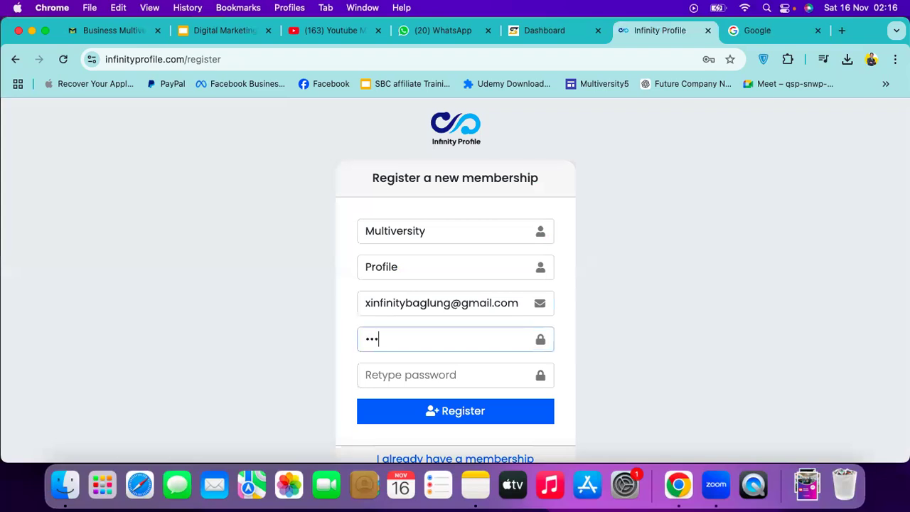
type("defghijklmnopqrs")
left_click(419, 375)
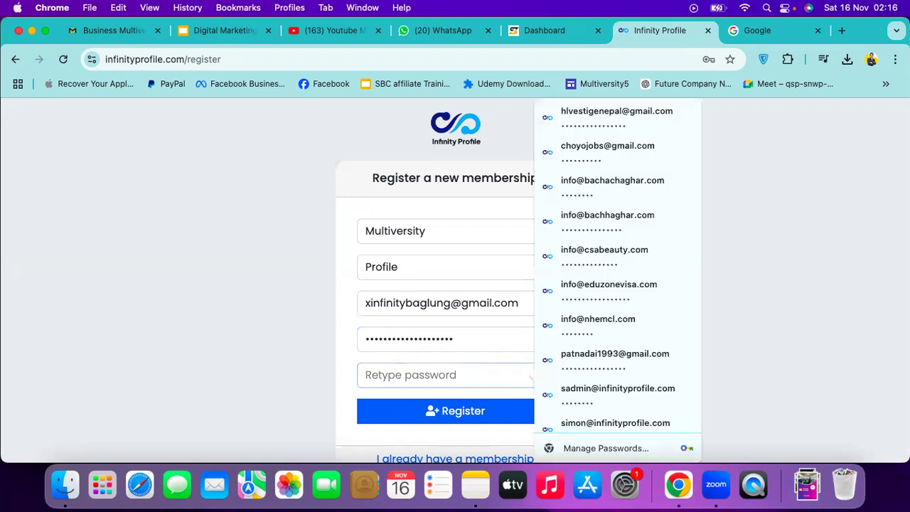
type("abcdef")
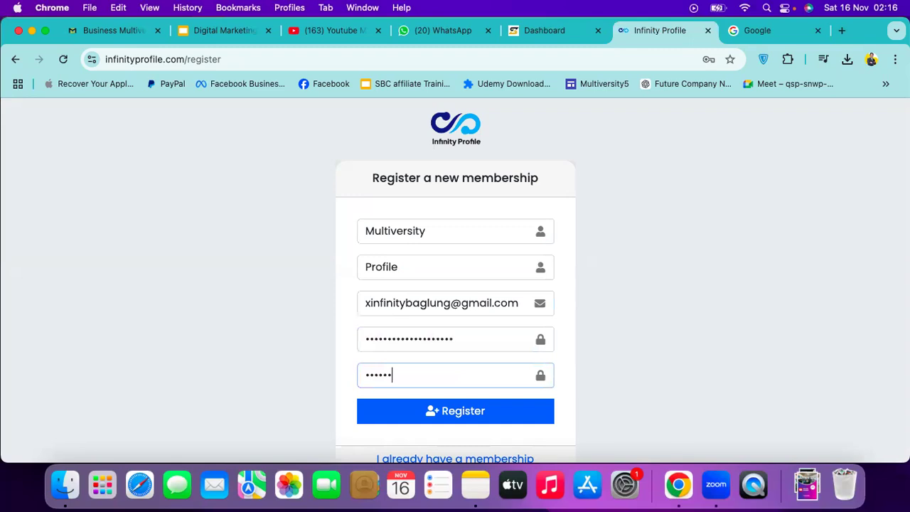
type("ghijklmnopqrst")
left_click(447, 411)
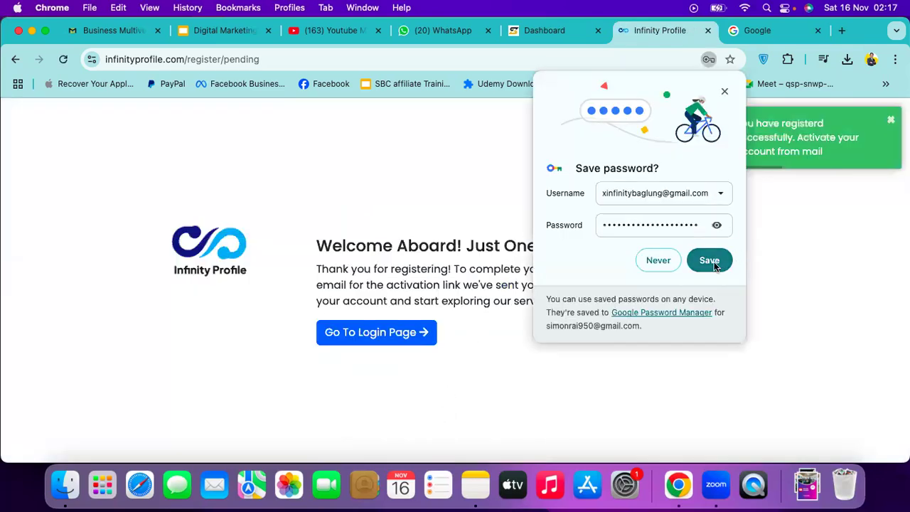
left_click(710, 261)
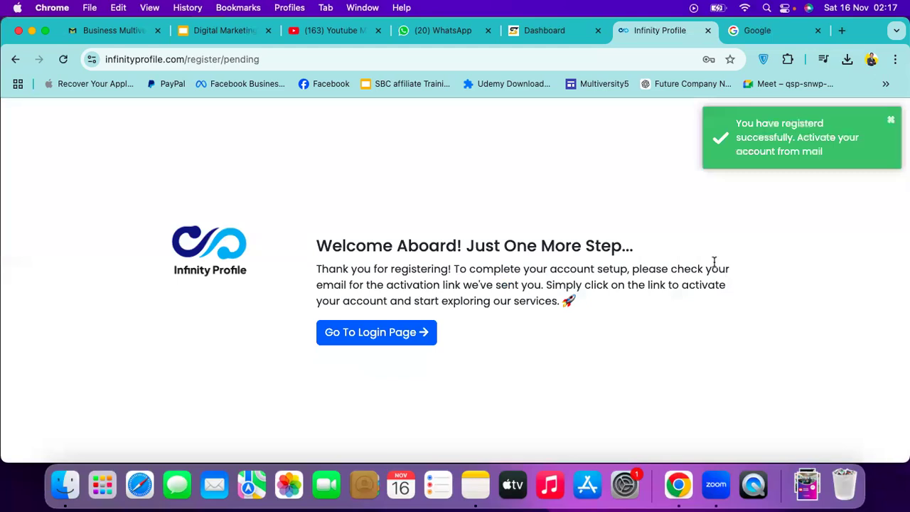
Open Gmail from the Google apps grid
left_click(787, 41)
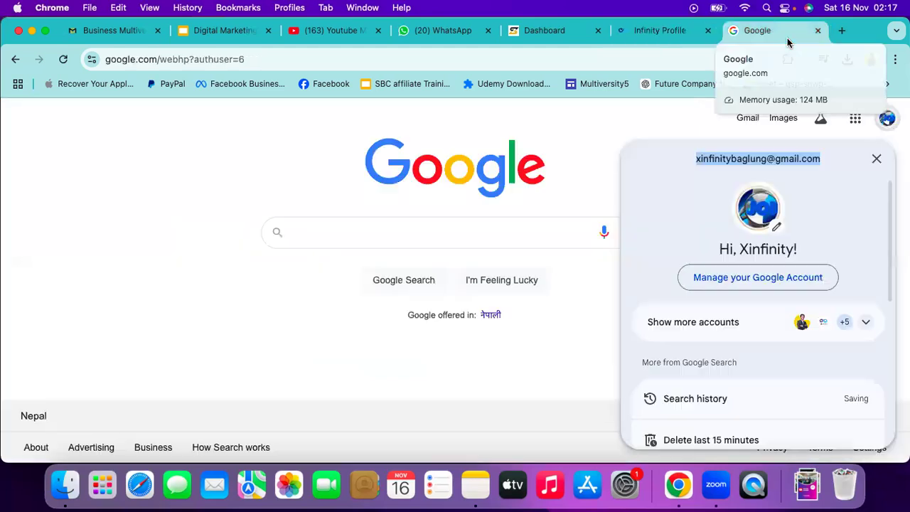
left_click(844, 117)
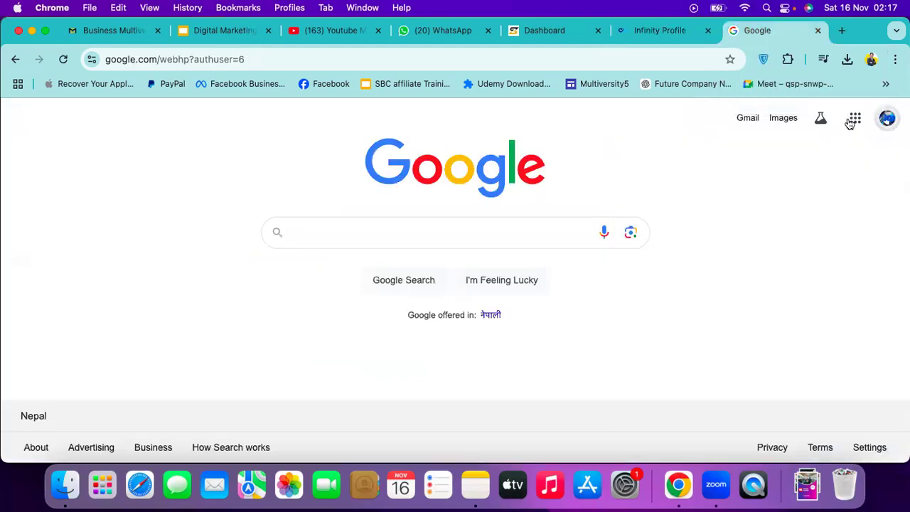
left_click(853, 119)
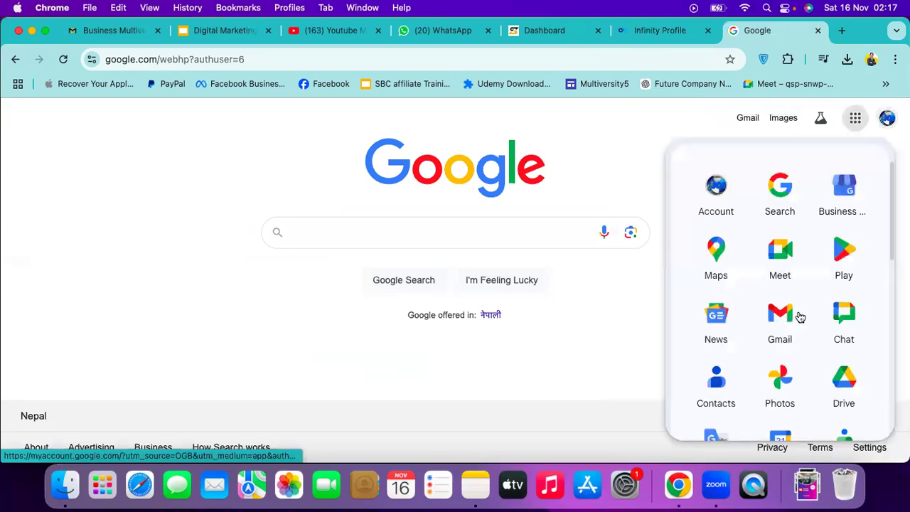
scroll(798, 313, "down", 1)
scroll(798, 311, "up", 1)
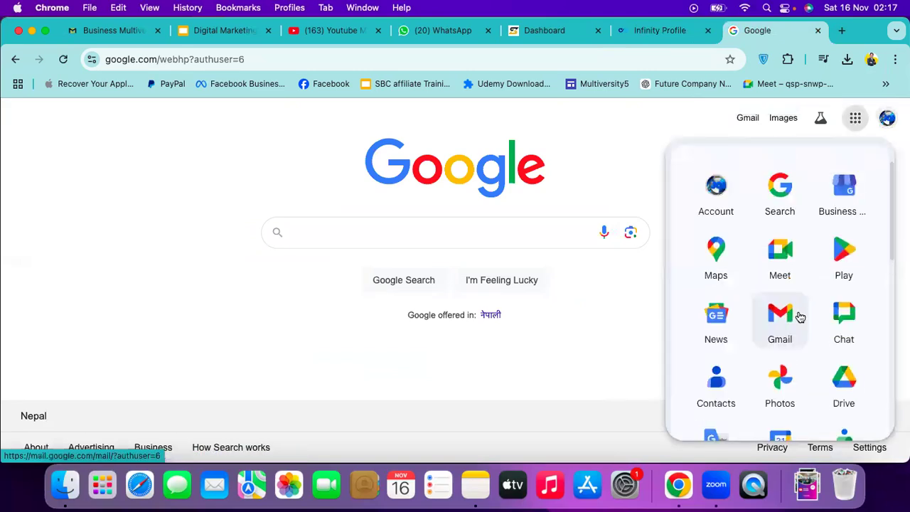
scroll(795, 290, "down", 1)
left_click(789, 241)
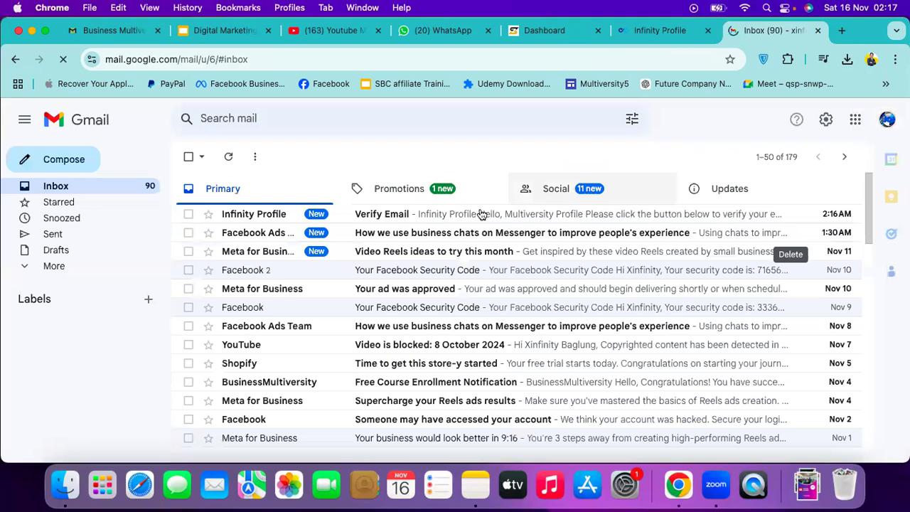
Open the Infinity Profile 'Verify Email' message and follow its Verify Email link
left_click(482, 215)
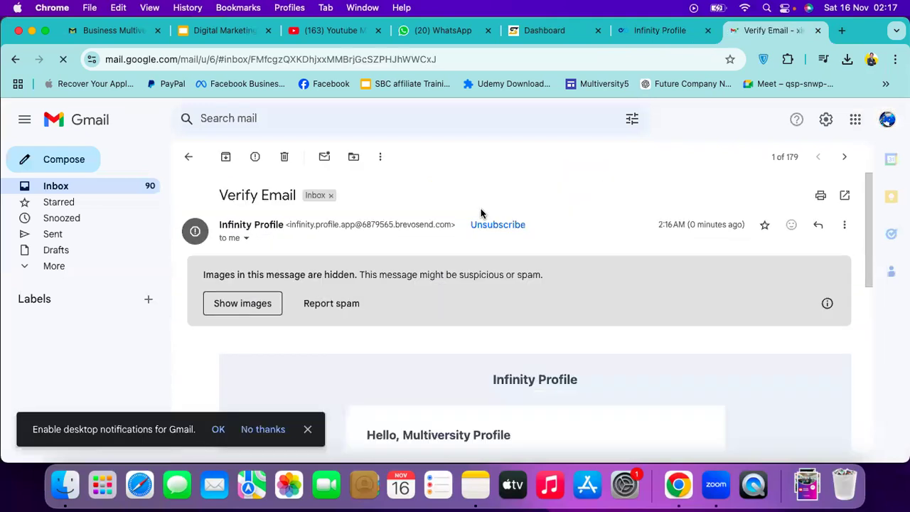
scroll(481, 211, "down", 2)
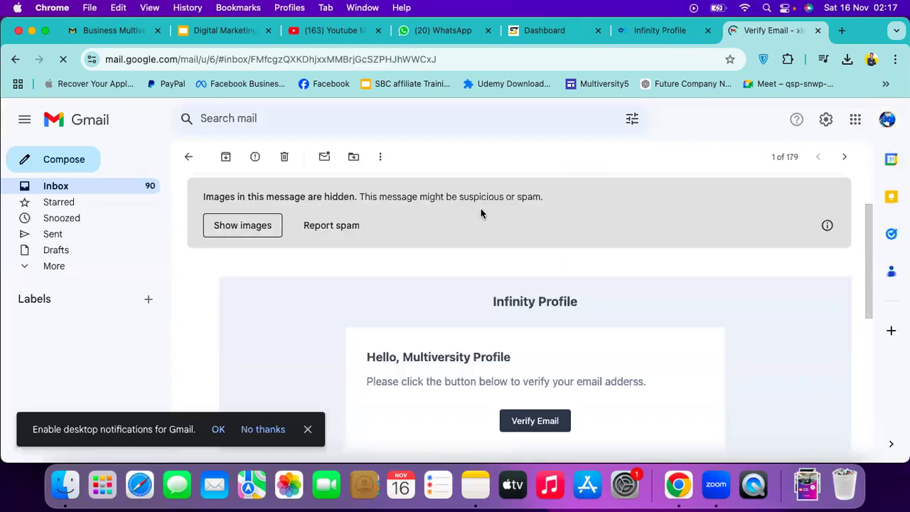
scroll(558, 354, "down", 2)
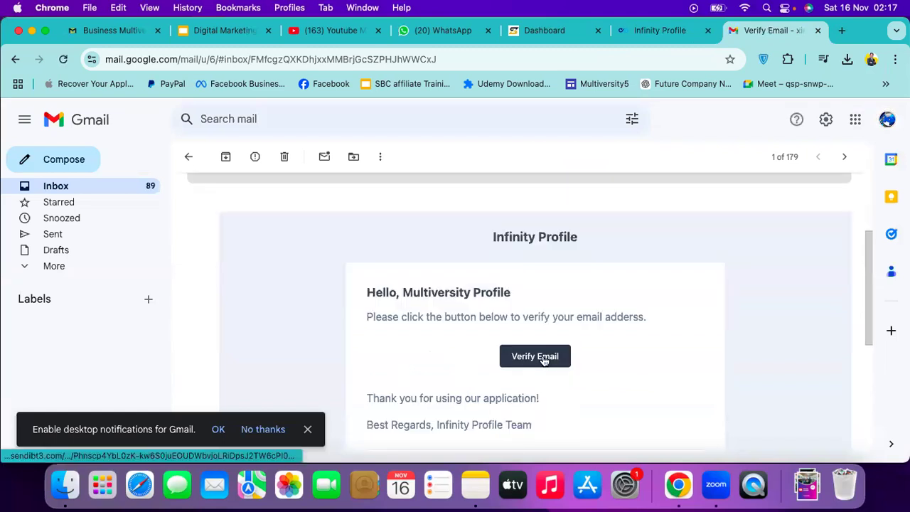
left_click(544, 359)
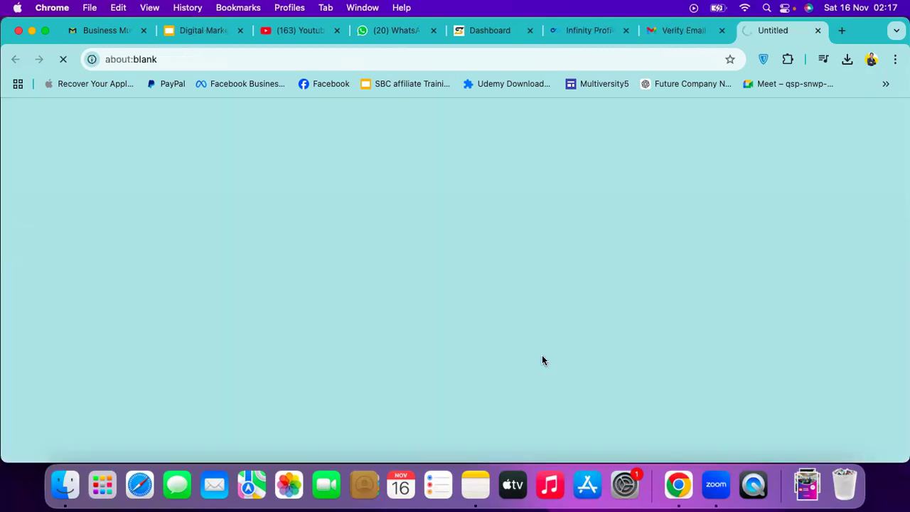
Close Gmail, confirm Leave, and log in to Infinity Profile with the autofilled credentials
left_click(722, 31)
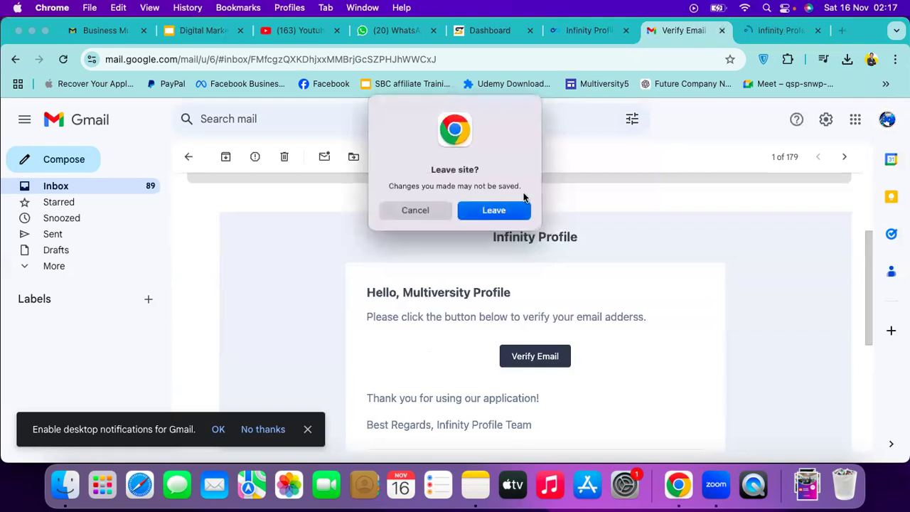
left_click(498, 210)
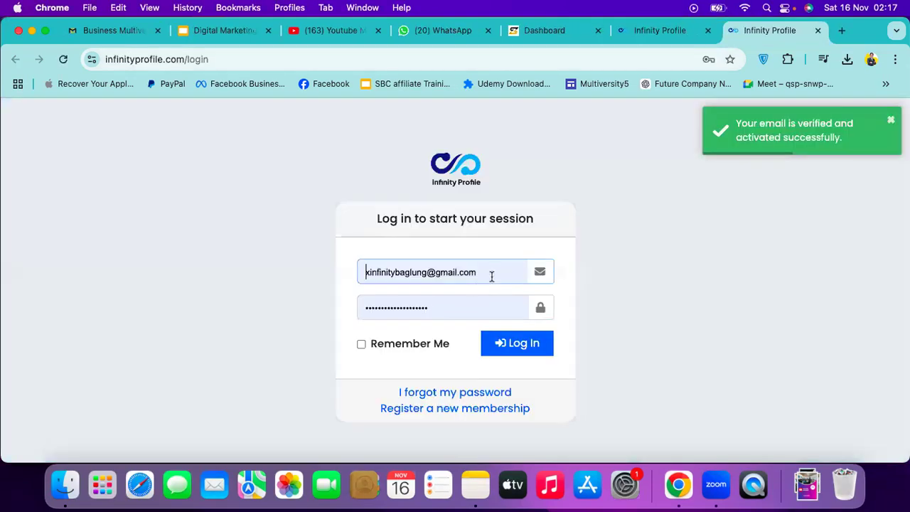
left_click(501, 272)
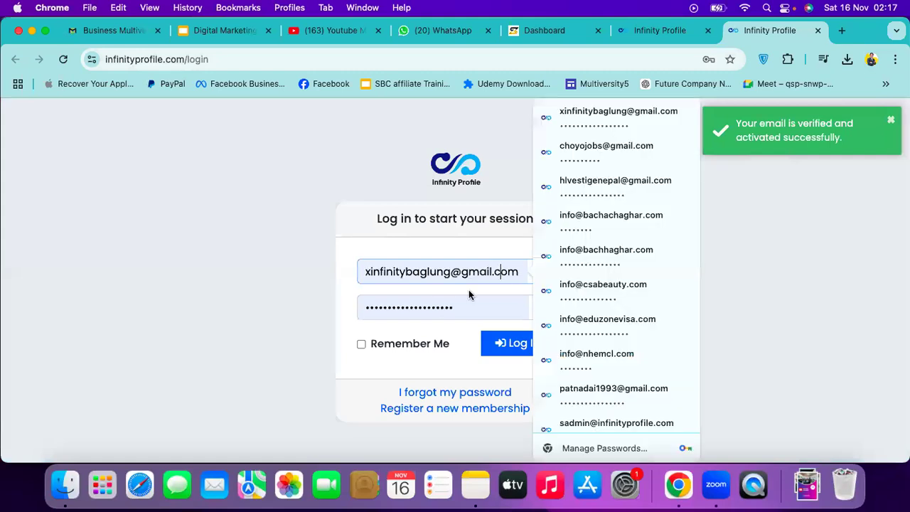
left_click(463, 302)
left_click(521, 348)
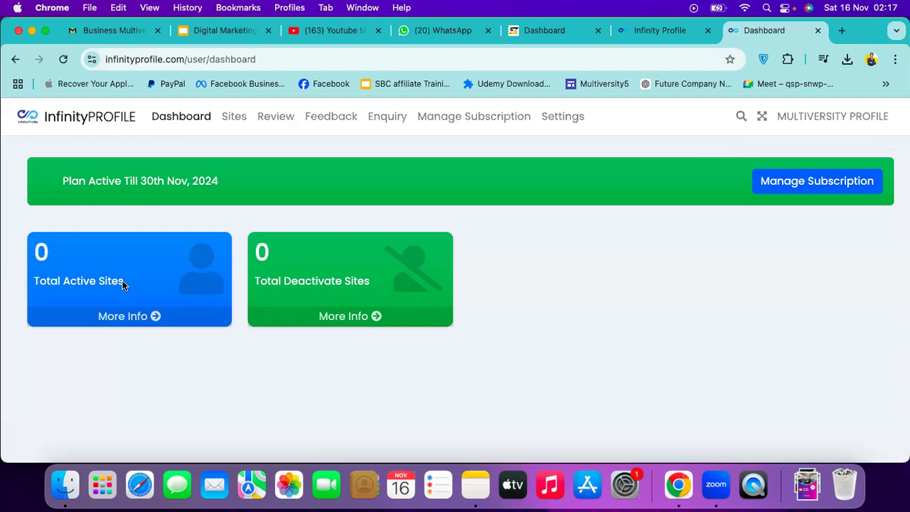
Check the free plan's subscription details, then go back to the empty Sites list
left_click(235, 119)
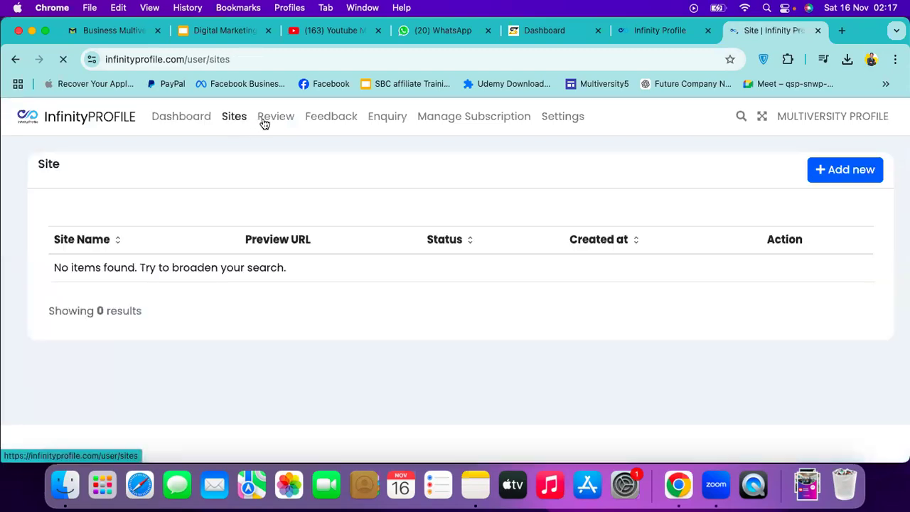
left_click(265, 119)
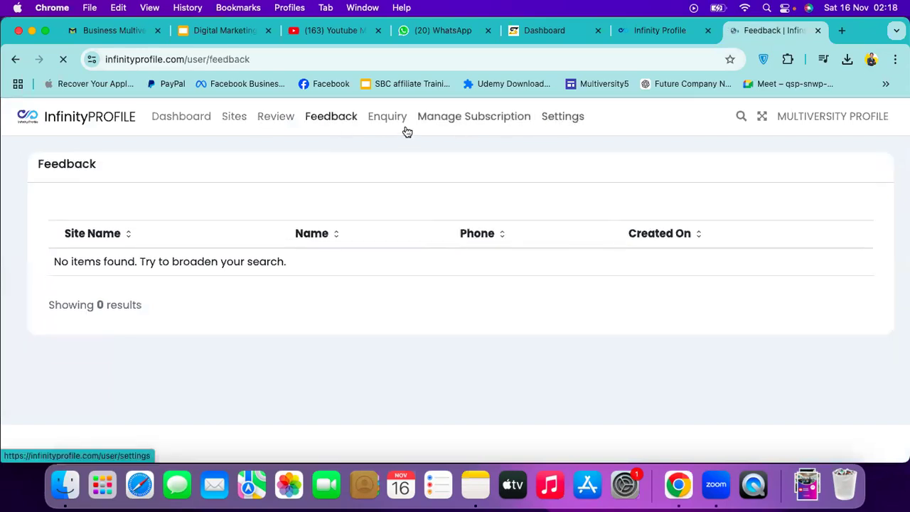
left_click(183, 117)
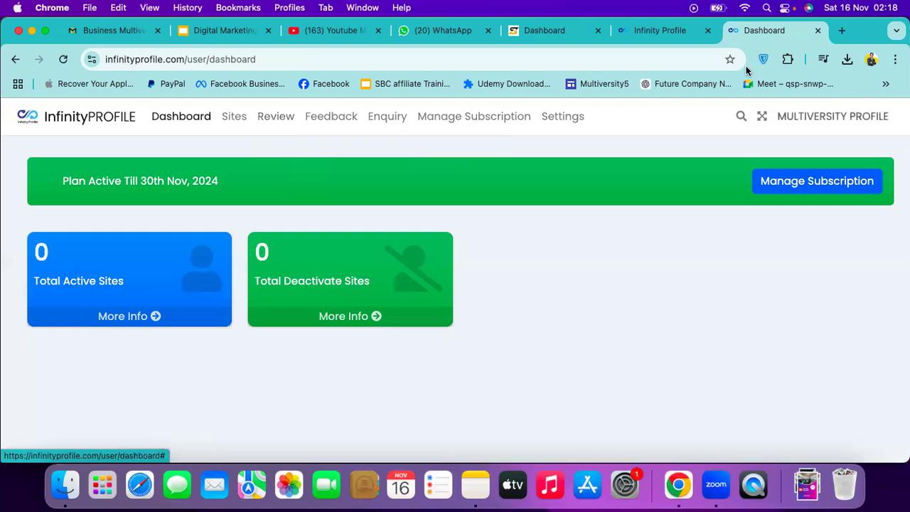
left_click(241, 124)
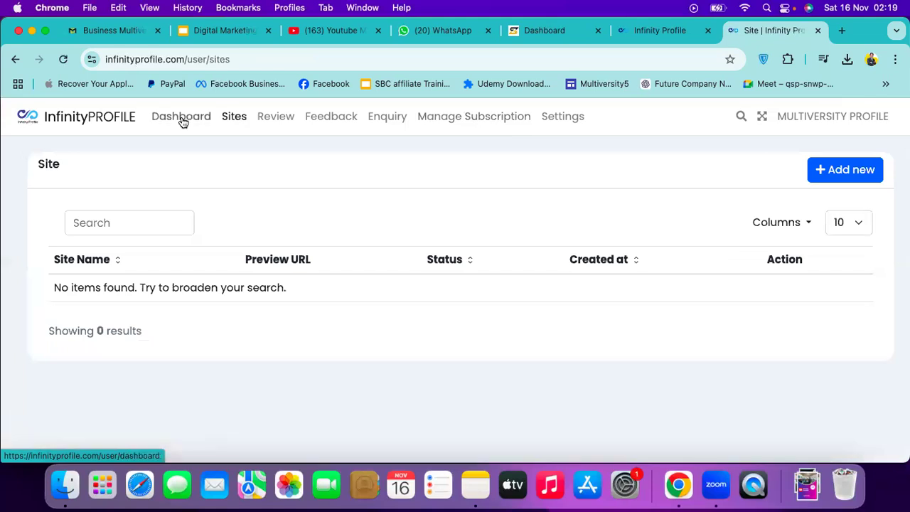
Start a new site and look over the auto-generated username, leaving it unchanged
left_click(848, 176)
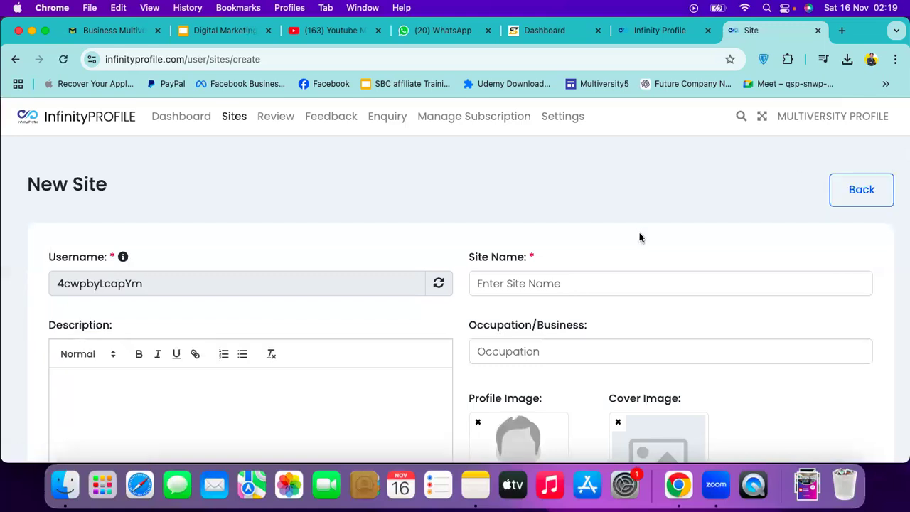
scroll(640, 238, "down", 2)
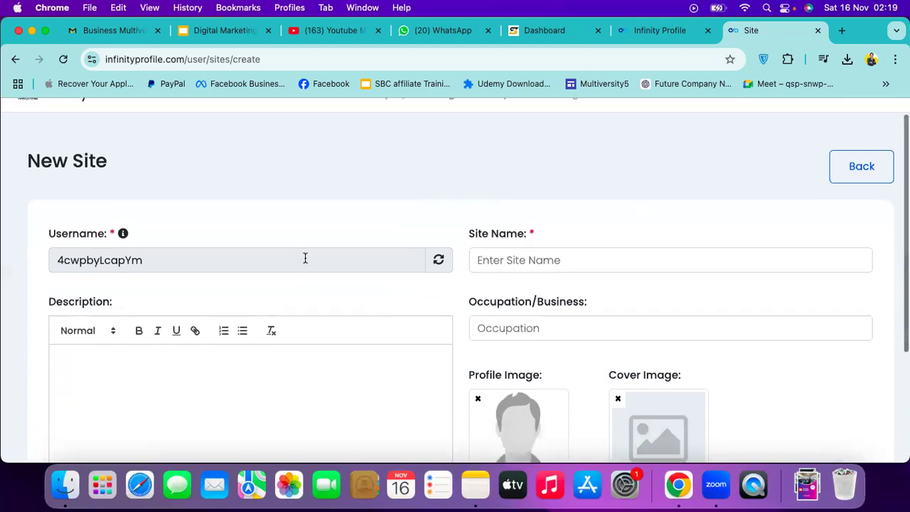
double_click(298, 264)
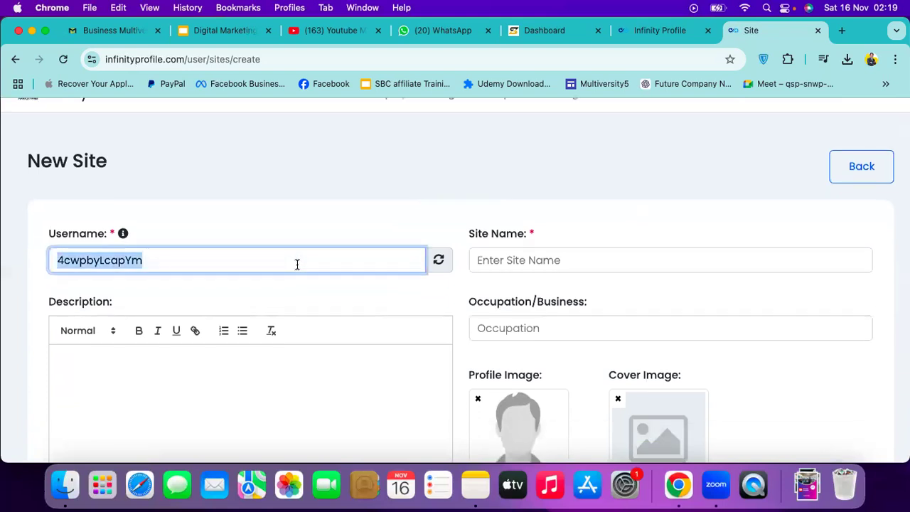
left_click(297, 264)
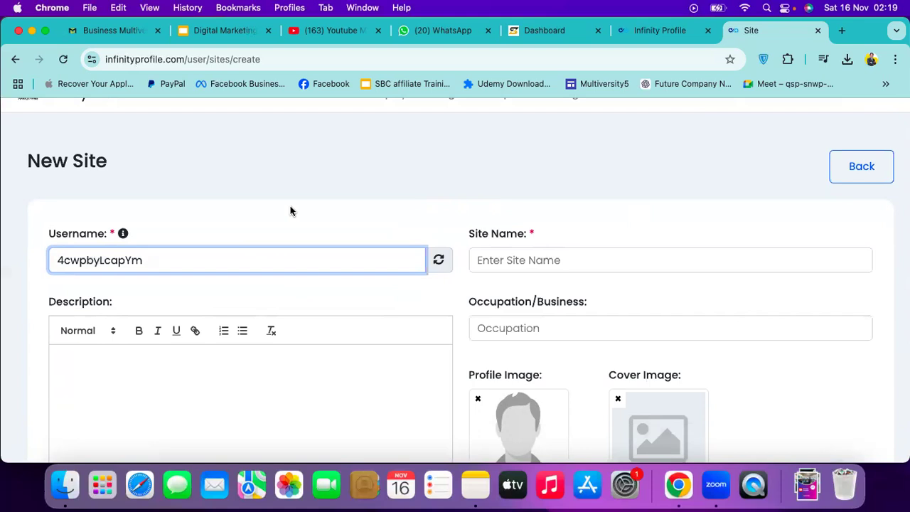
double_click(274, 255)
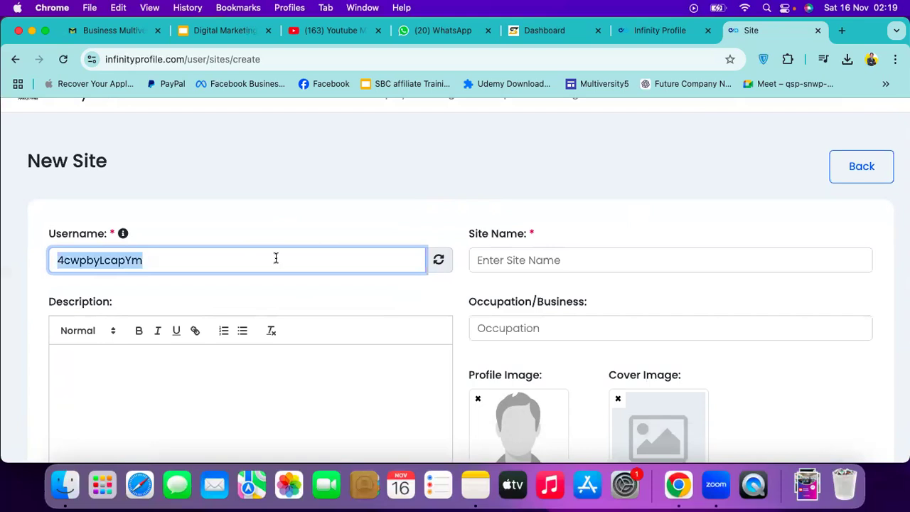
left_click(276, 258)
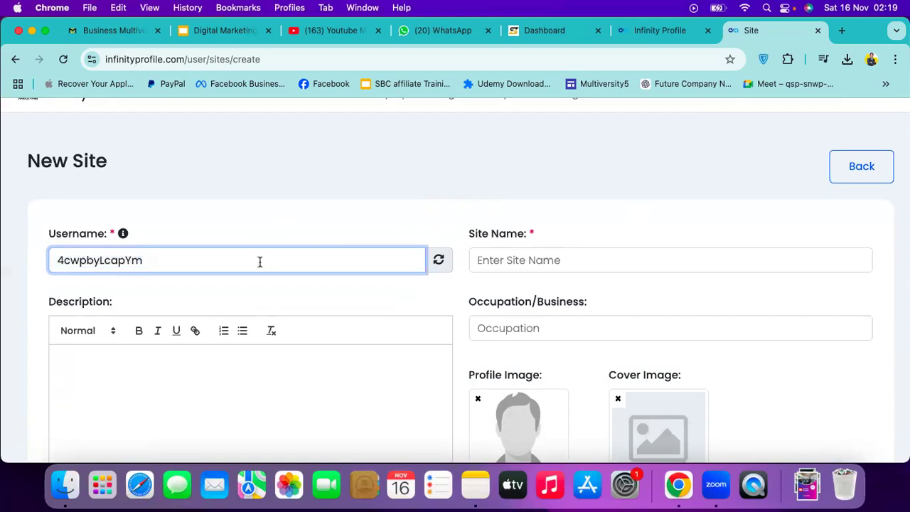
double_click(259, 262)
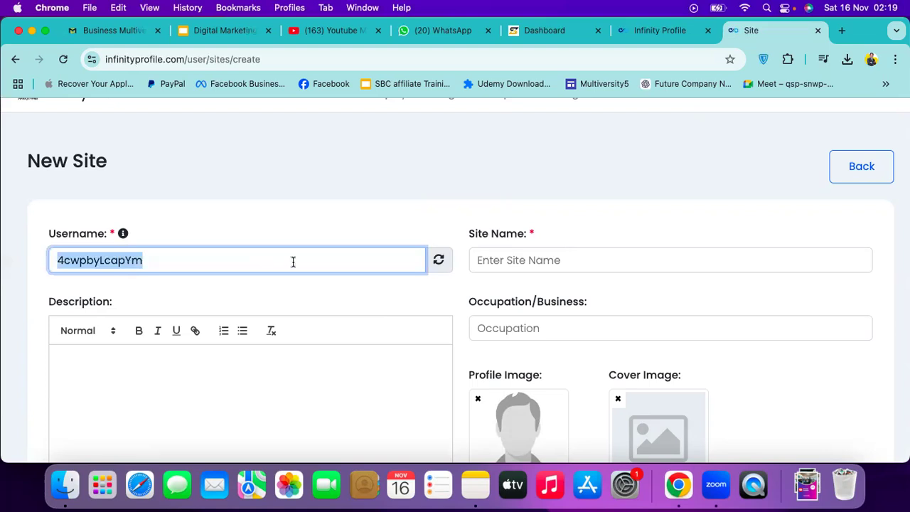
left_click(293, 262)
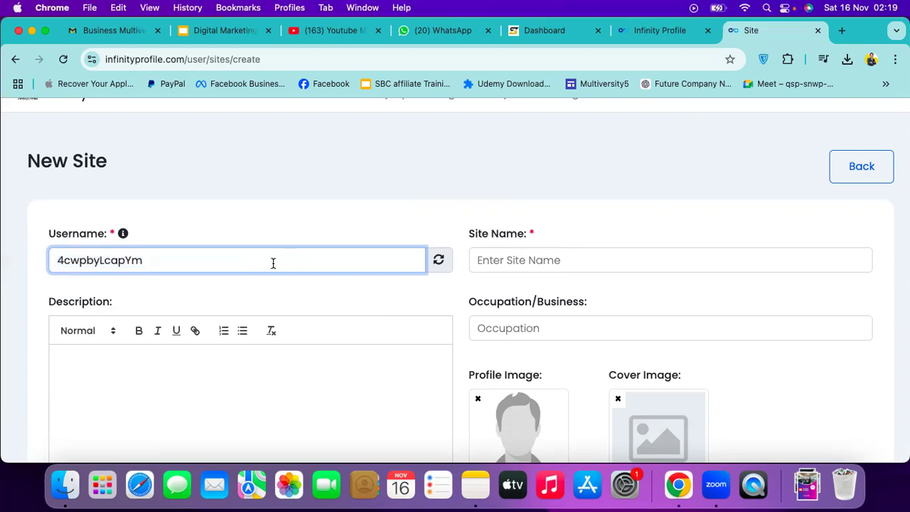
double_click(273, 263)
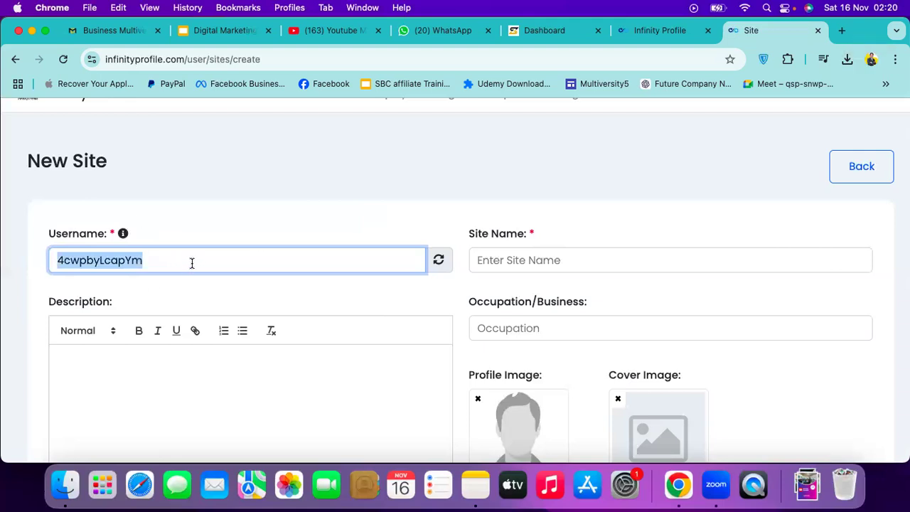
Enter 'Multiversity Profile' as the site name
left_click(502, 260)
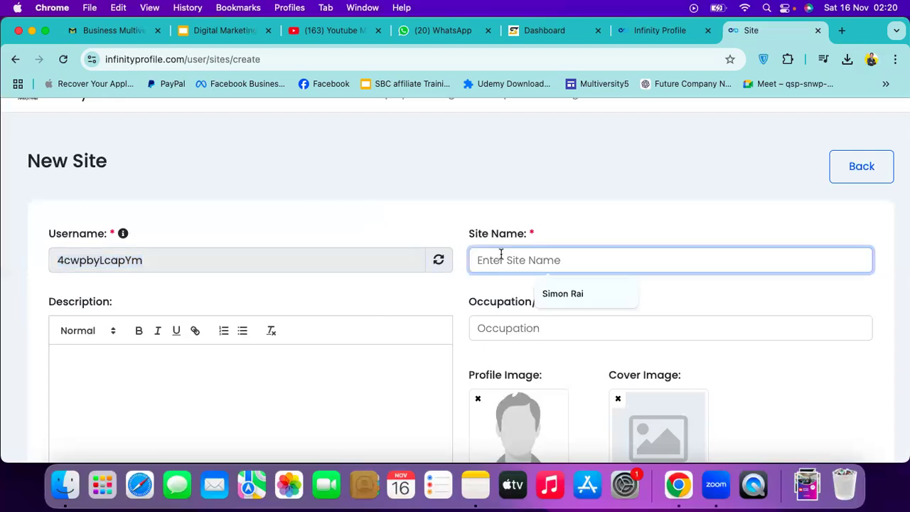
type("M")
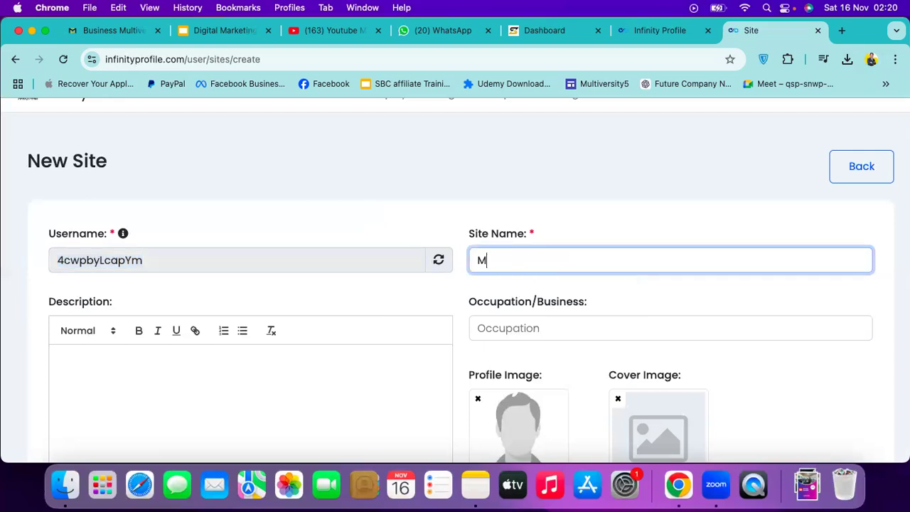
type("ultiversity Profile")
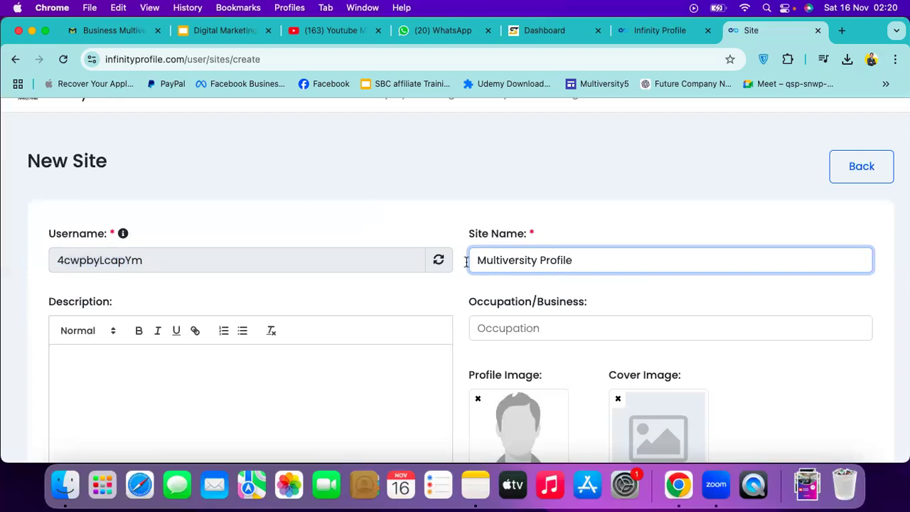
left_click(303, 376)
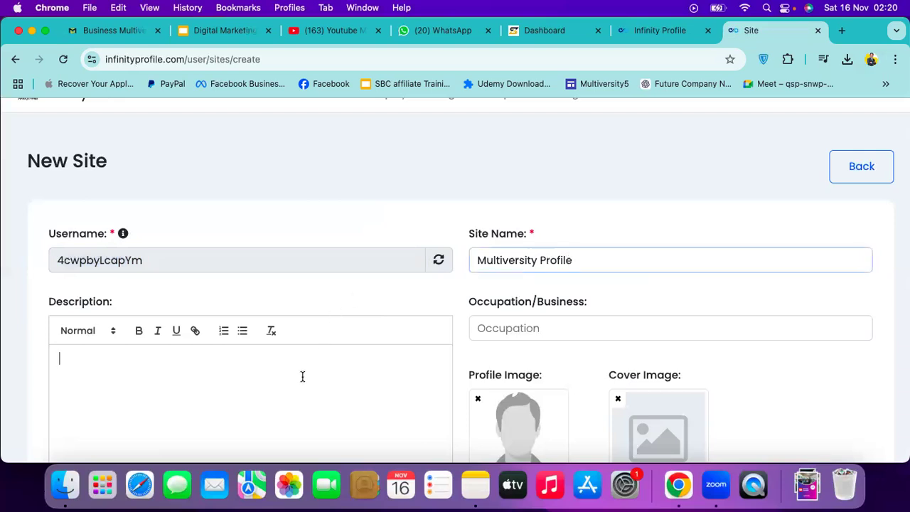
scroll(302, 376, "down", 2)
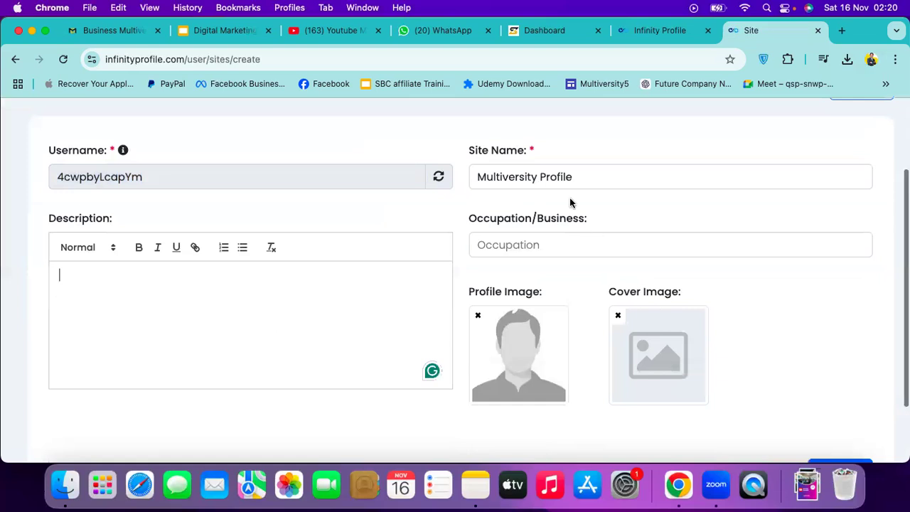
triple_click(564, 178)
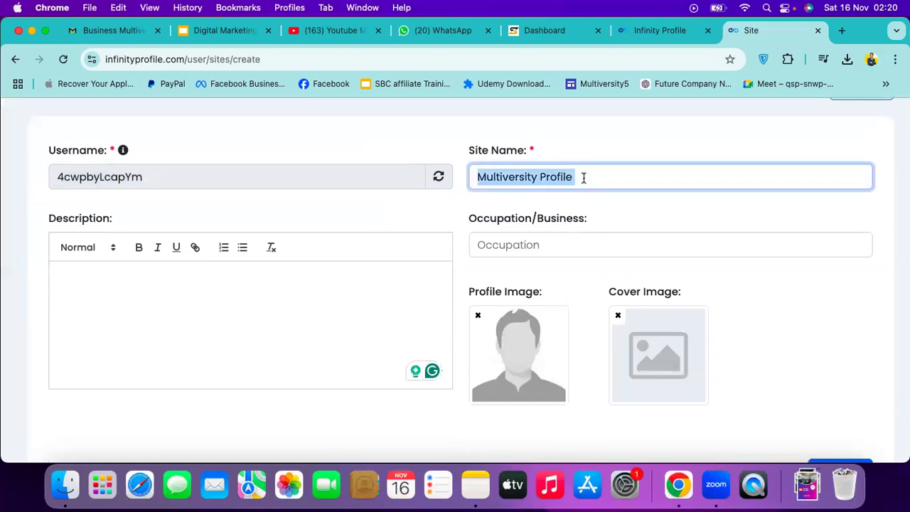
left_click(584, 178)
left_click(232, 286)
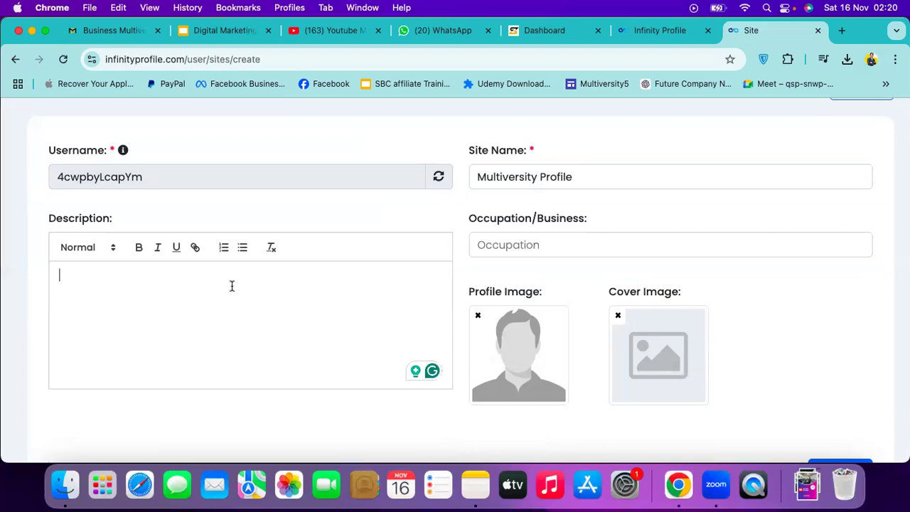
Write 'Welcome to Multiversity Profile !' as the description and remove the stray space
type("Welco")
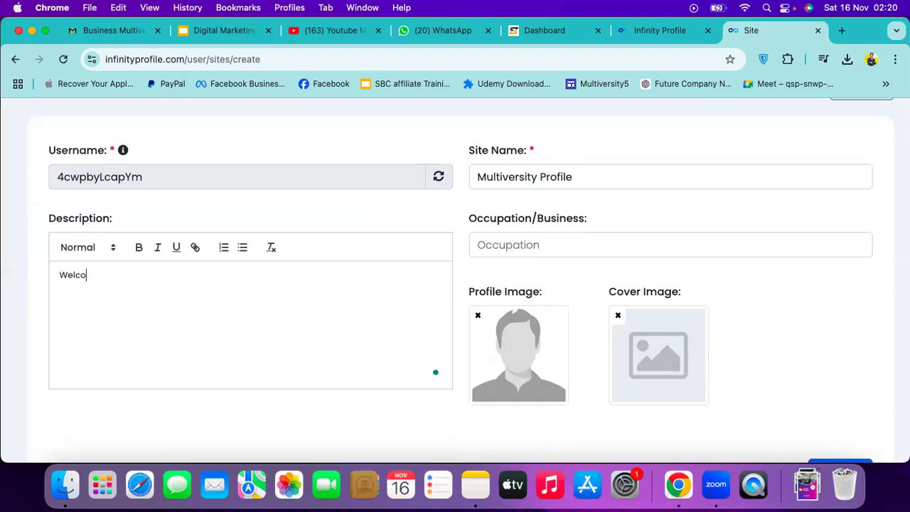
type("me to Multiversity Profile")
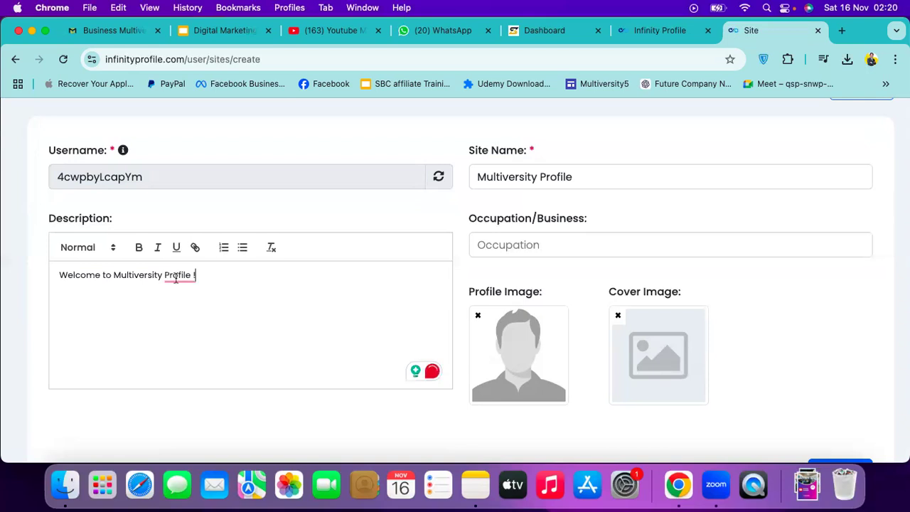
type(" !")
mouse_move(176, 277)
left_click(185, 310)
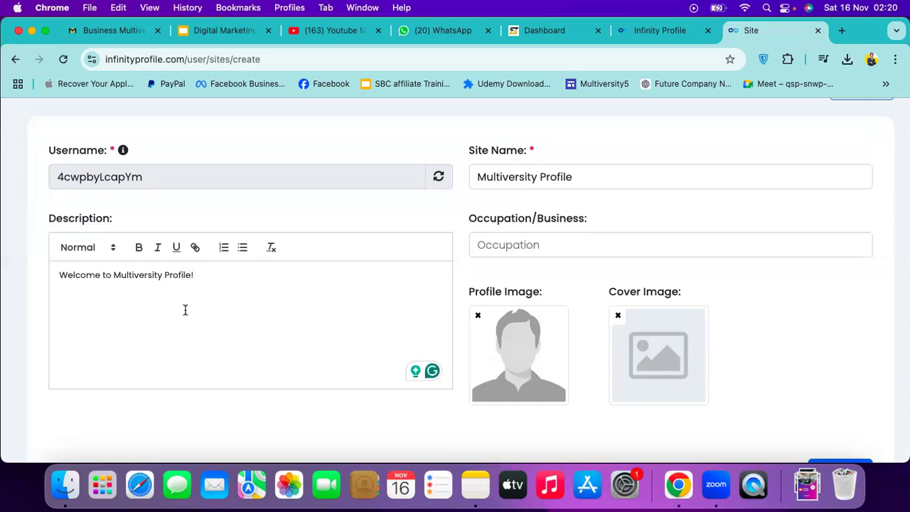
Add 'our' before Multiversity and end the description with 'official website'
left_click(114, 275)
type("our")
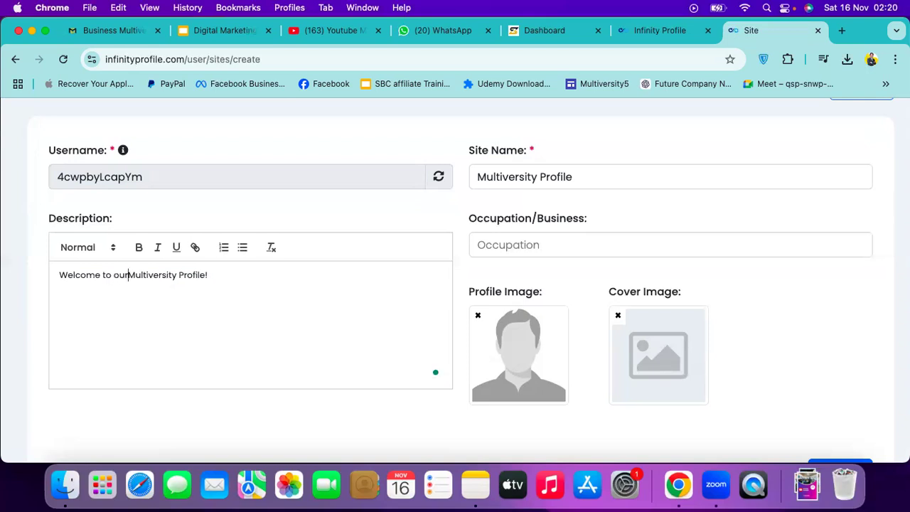
left_click(208, 274)
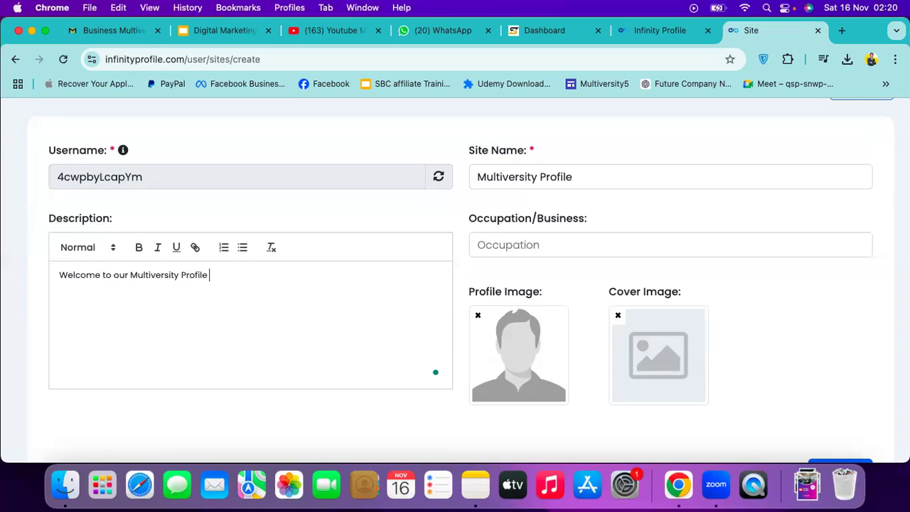
type("official website")
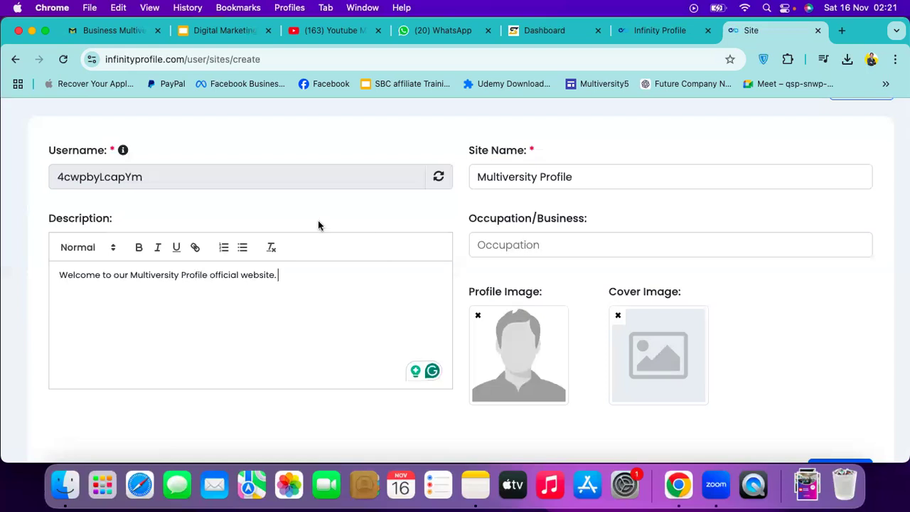
left_click(569, 246)
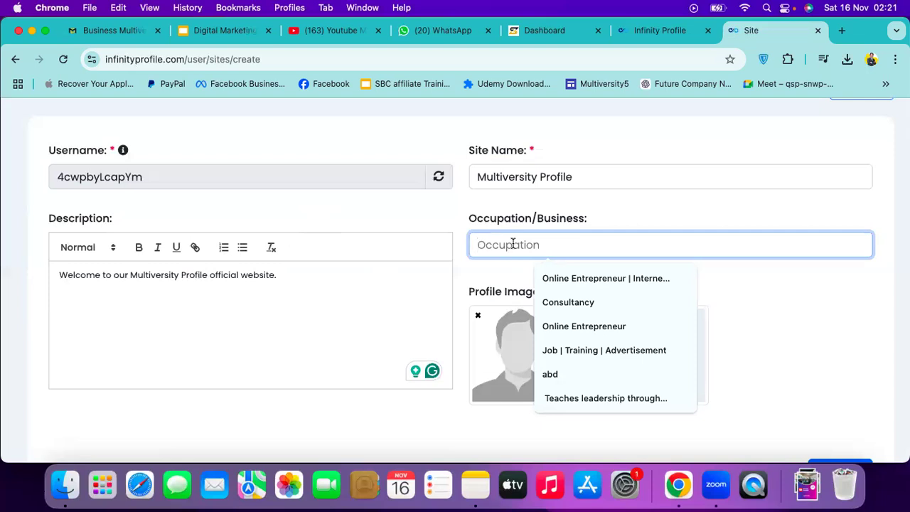
Replace the trial entry 'Cloth' with 'Platform Provider' as the occupation/business
type("Cloth")
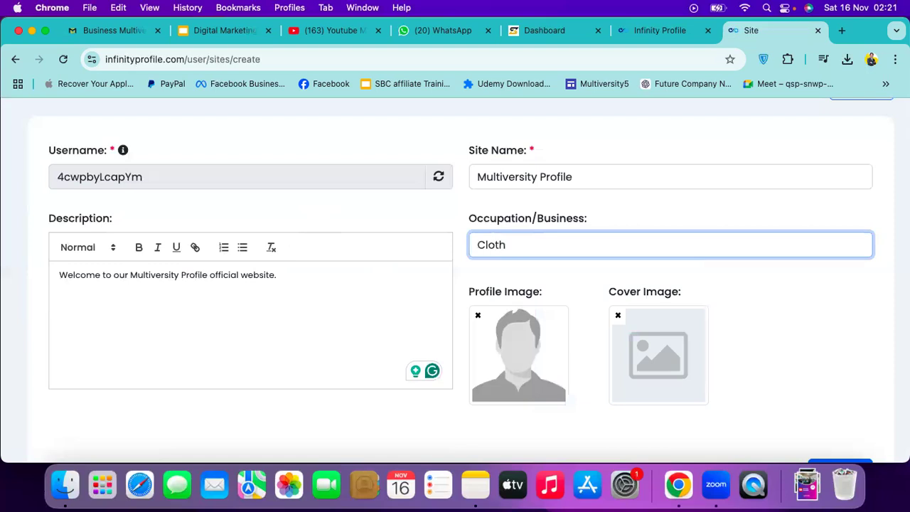
key("BackSpace")
key("BackSpace")
key("BackSpace")
key("BackSpace")
key("BackSpace")
key("BackSpace")
type("Platform Provider")
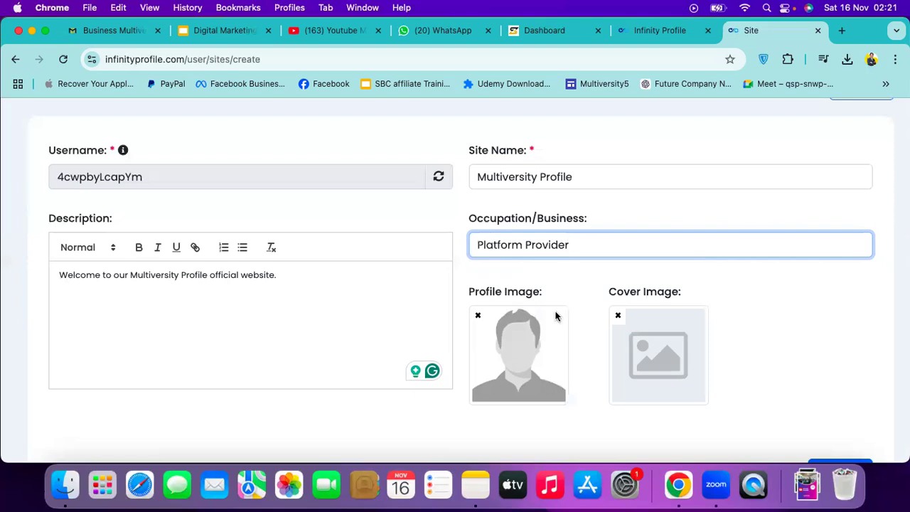
scroll(554, 315, "down", 1)
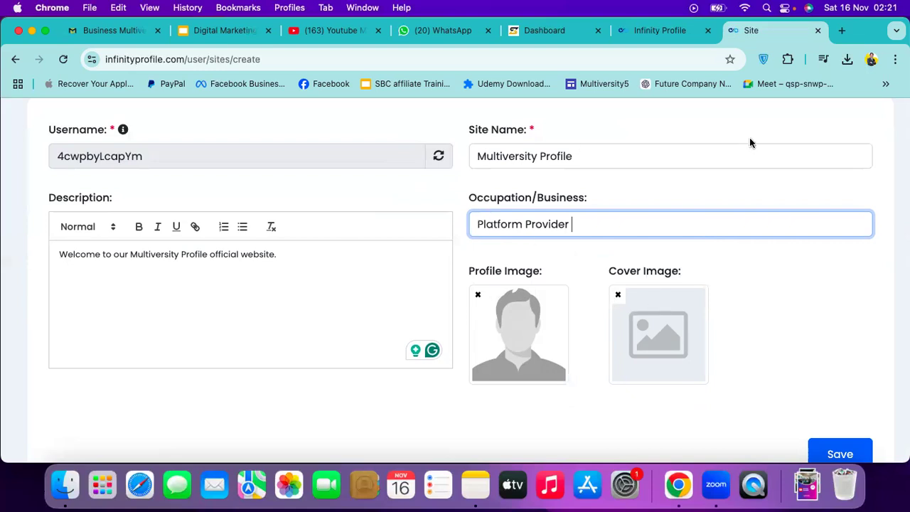
left_click(479, 297)
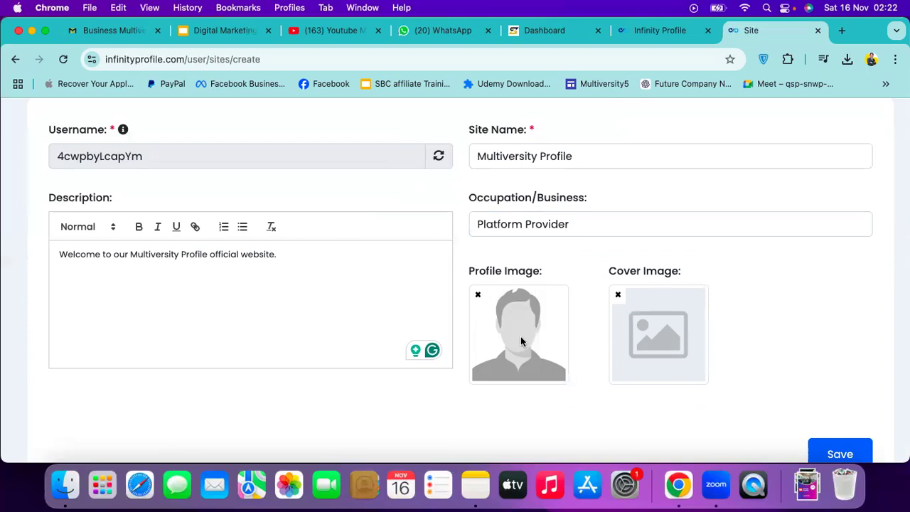
Upload bm.png from the Downloads folder as the profile image
left_click(521, 337)
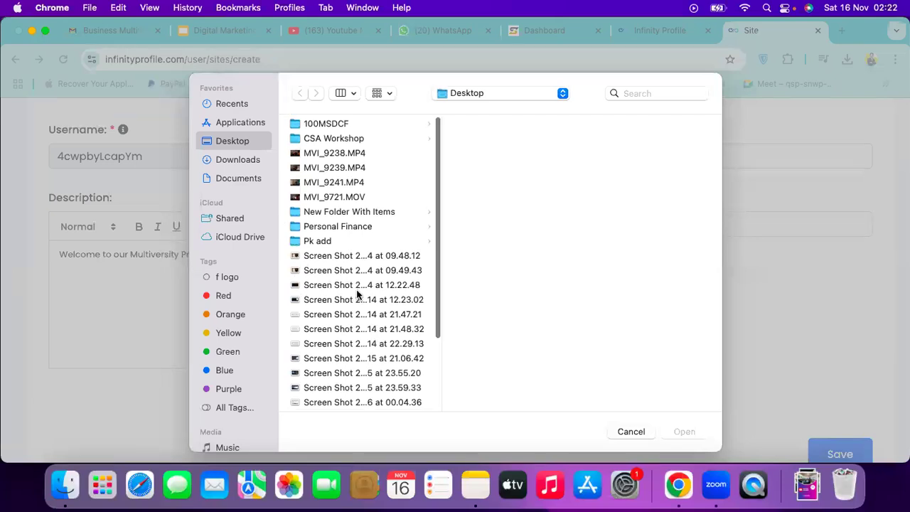
scroll(314, 249, "down", 5)
left_click(241, 160)
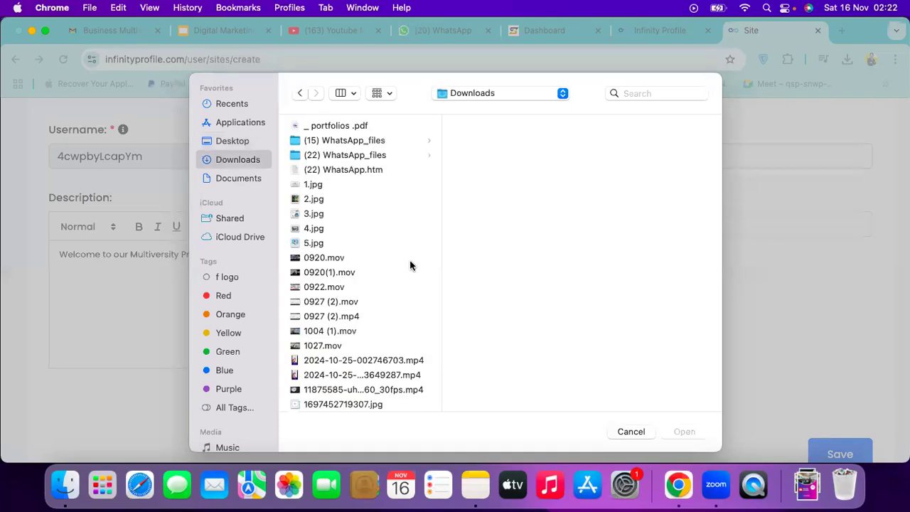
left_click(305, 200)
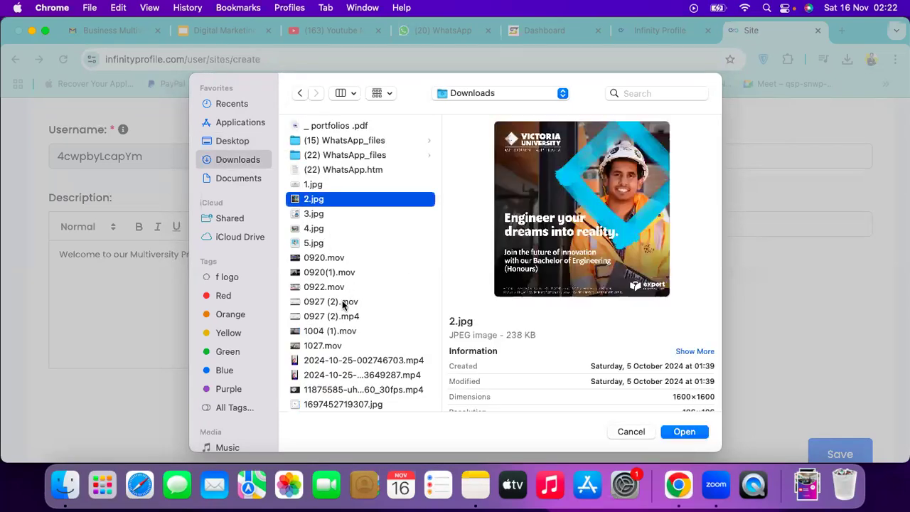
scroll(343, 305, "down", 10)
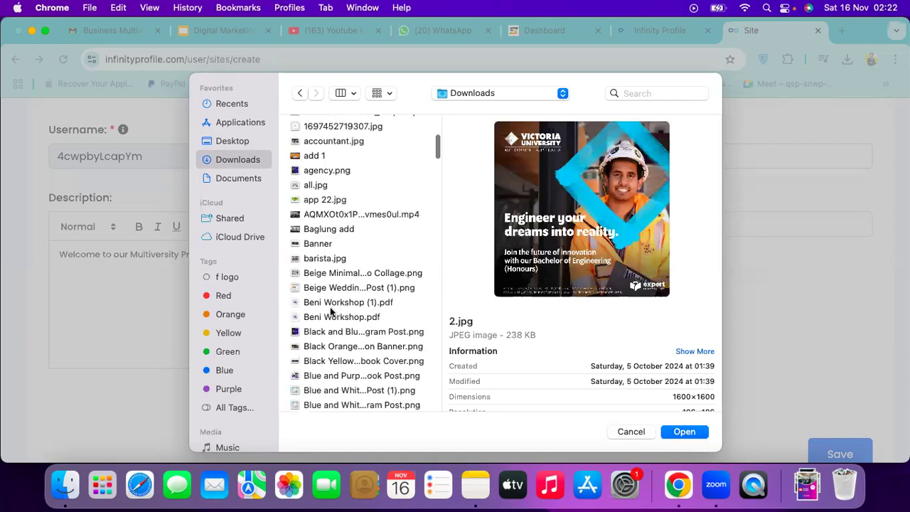
scroll(331, 311, "down", 6)
scroll(313, 320, "down", 4)
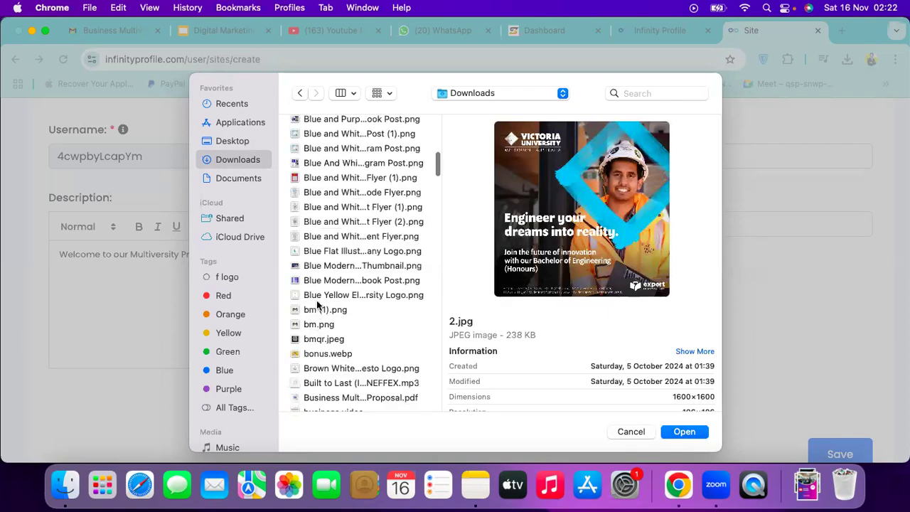
scroll(318, 305, "down", 7)
scroll(318, 304, "up", 2)
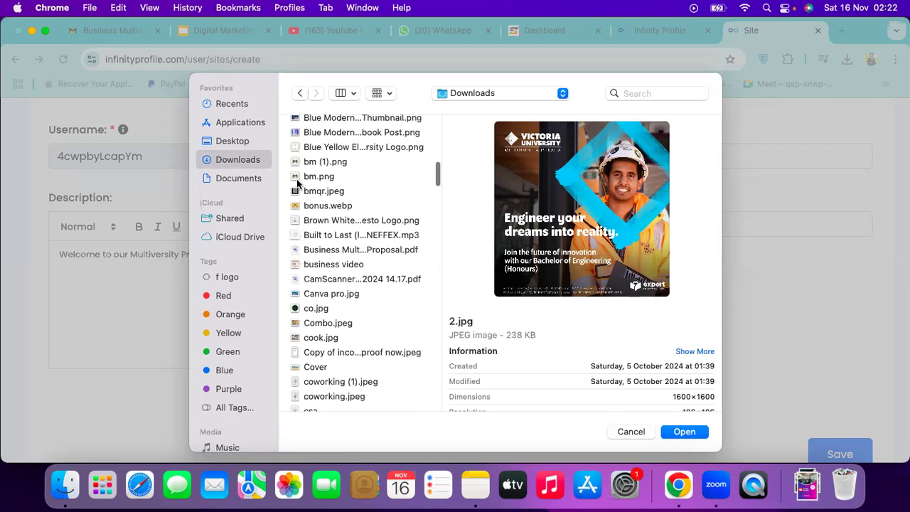
left_click(299, 179)
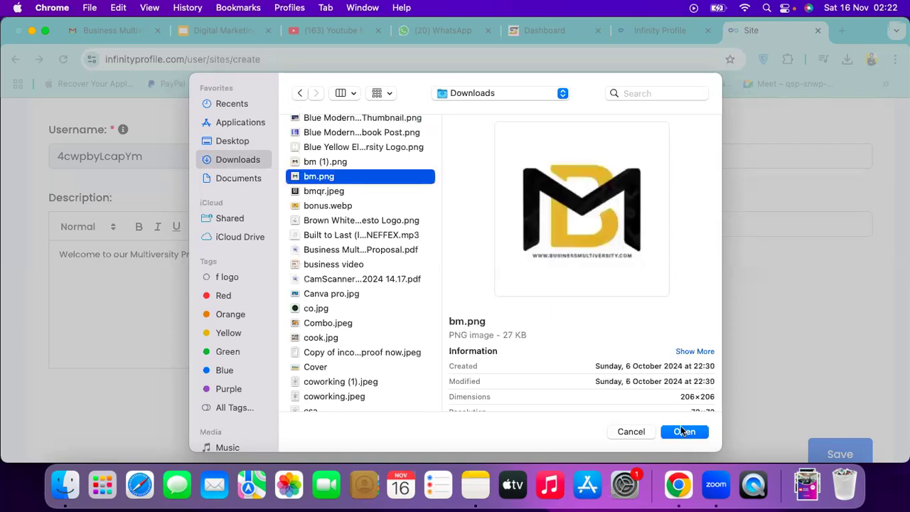
left_click(681, 431)
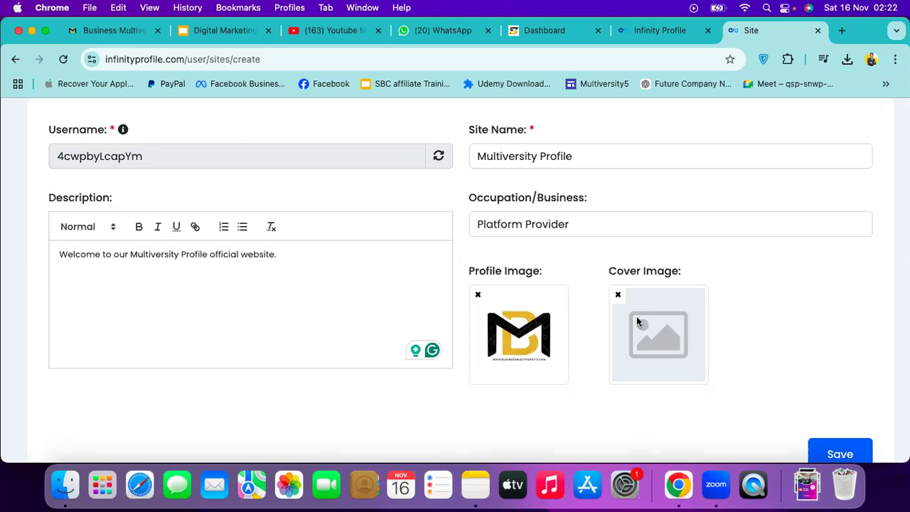
Browse the images in Downloads to find a cover picture
left_click(638, 319)
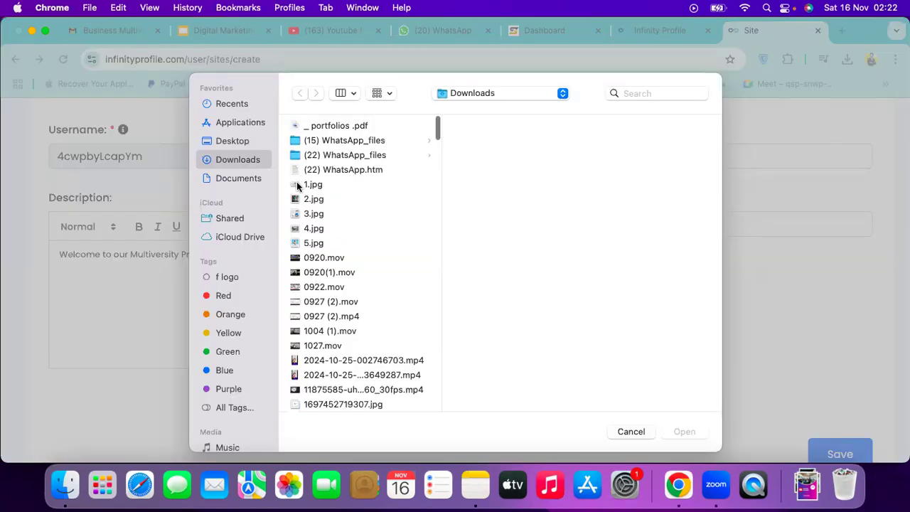
scroll(329, 266, "down", 1)
scroll(329, 267, "down", 5)
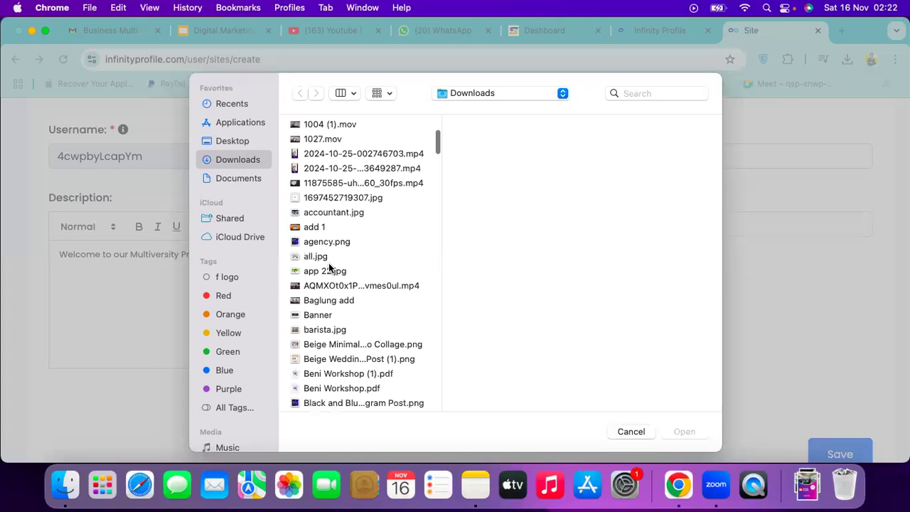
scroll(330, 267, "down", 15)
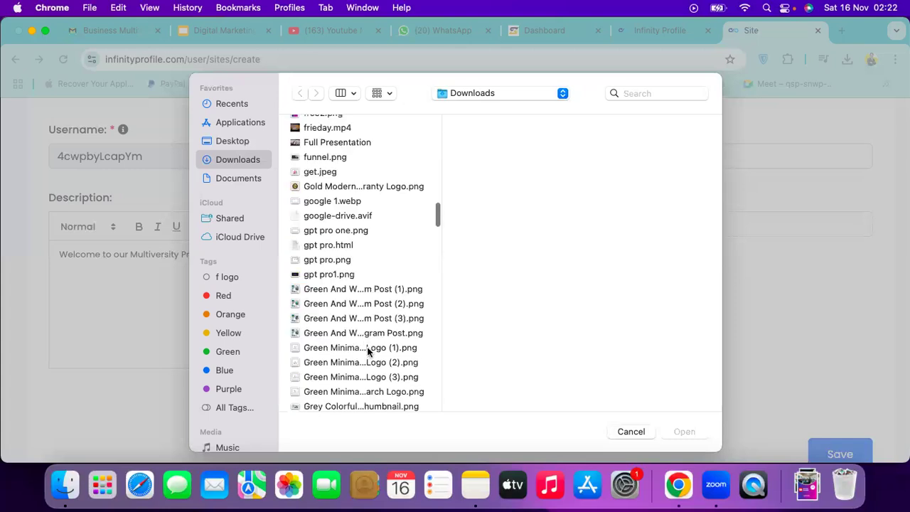
scroll(367, 350, "down", 10)
scroll(367, 350, "down", 2)
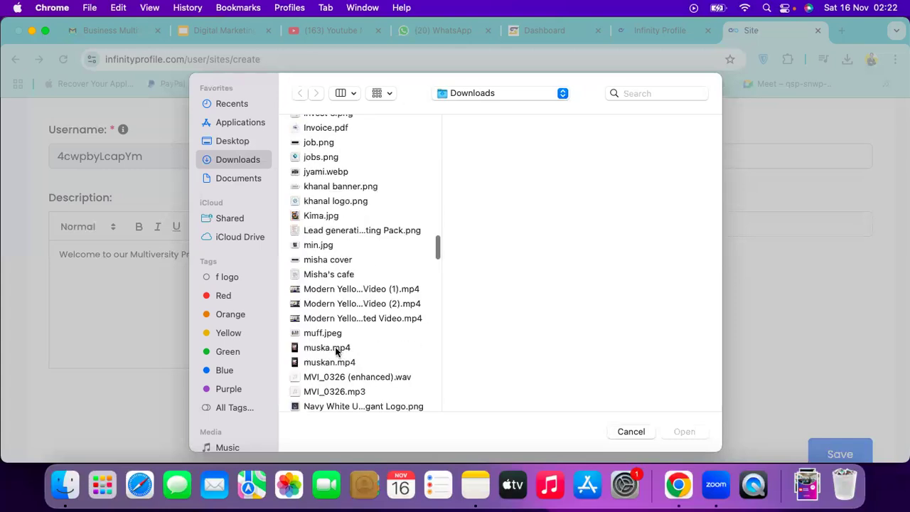
scroll(337, 351, "down", 2)
scroll(337, 351, "down", 20)
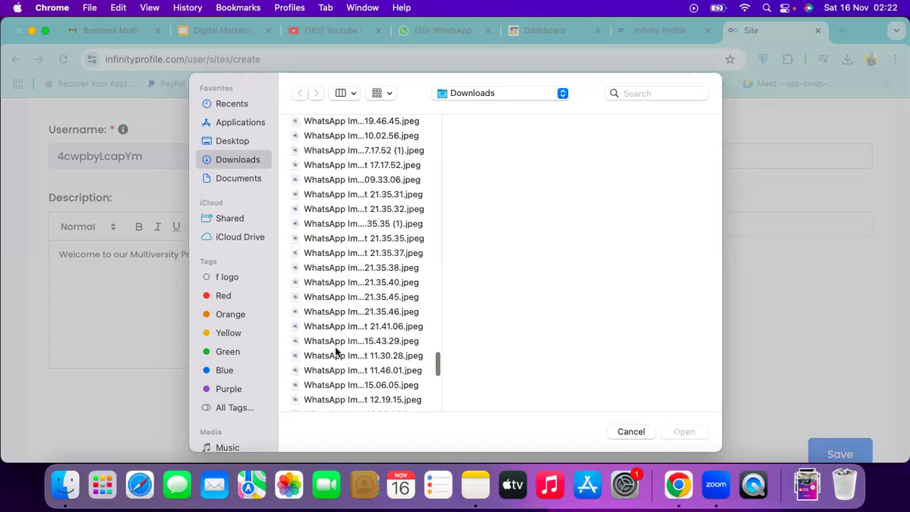
scroll(337, 352, "down", 10)
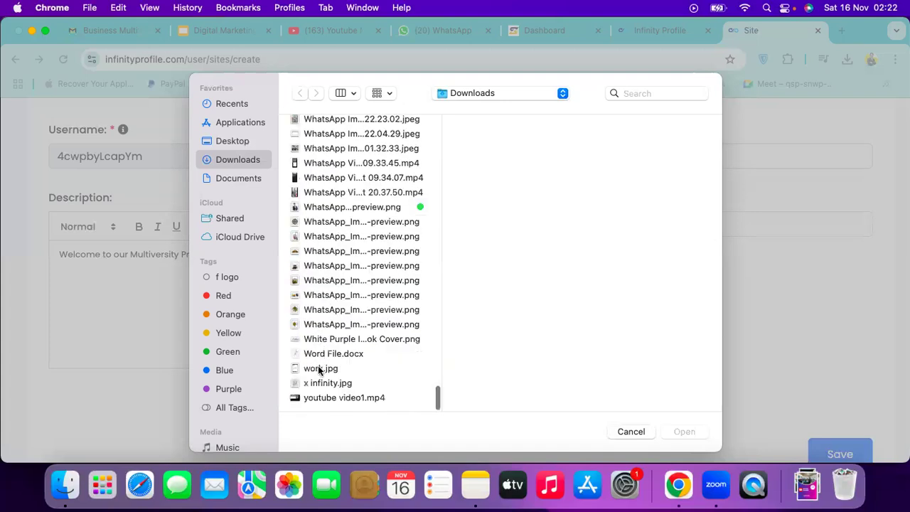
scroll(325, 355, "up", 3)
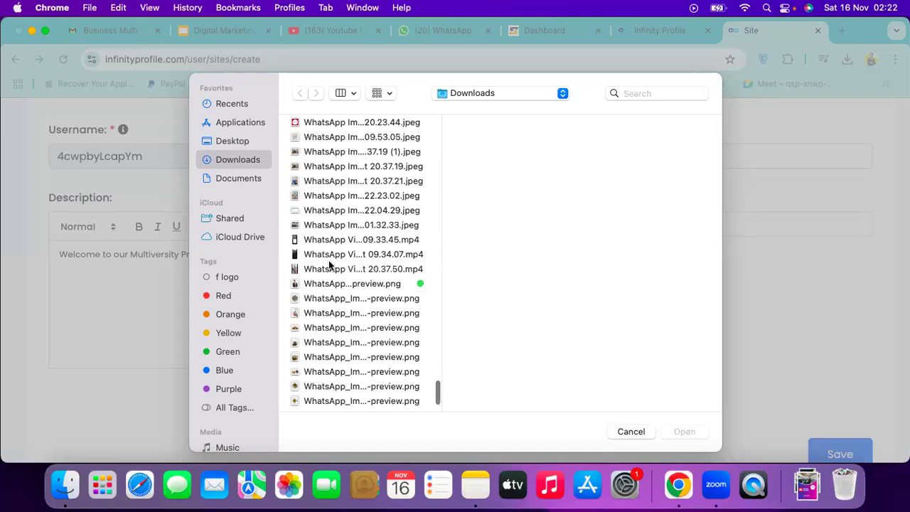
left_click(329, 264)
left_click(330, 214)
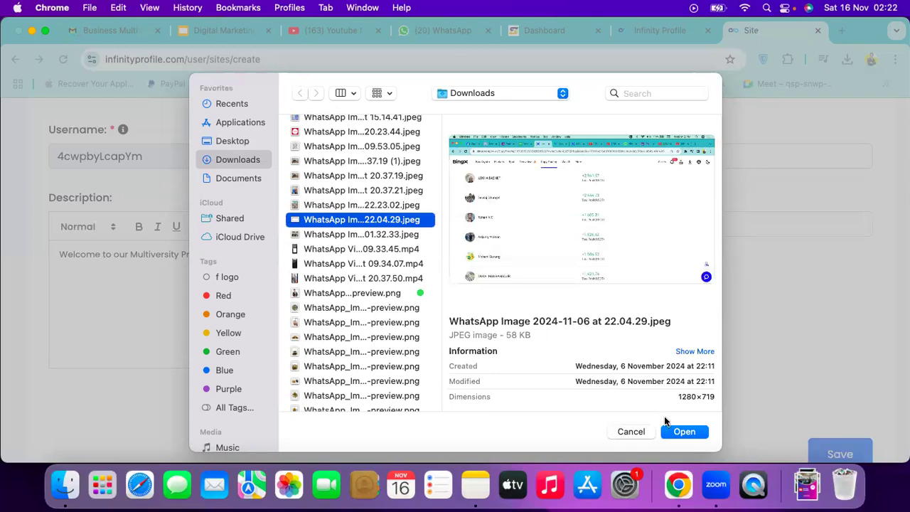
Set 'WhatsApp Image 2024-10-26 at 20.37.19 (1).jpeg' as the cover image
scroll(298, 183, "up", 6)
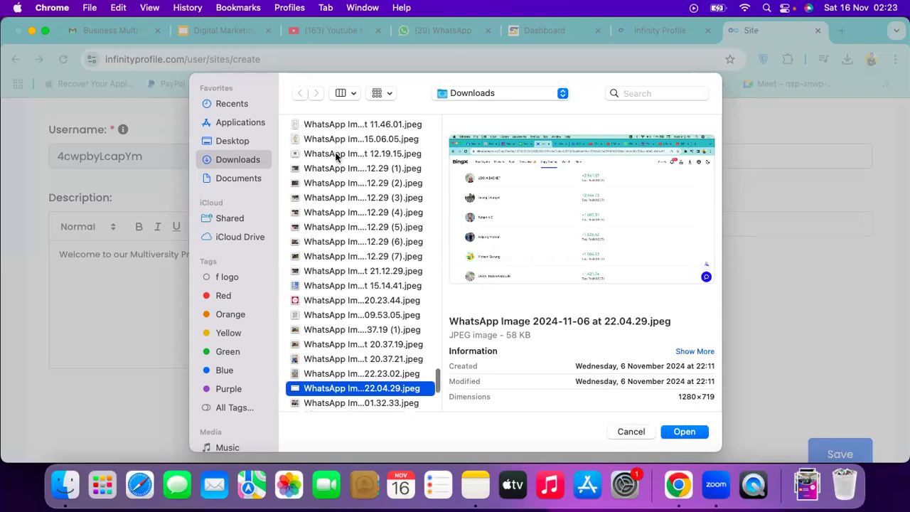
scroll(352, 257, "down", 3)
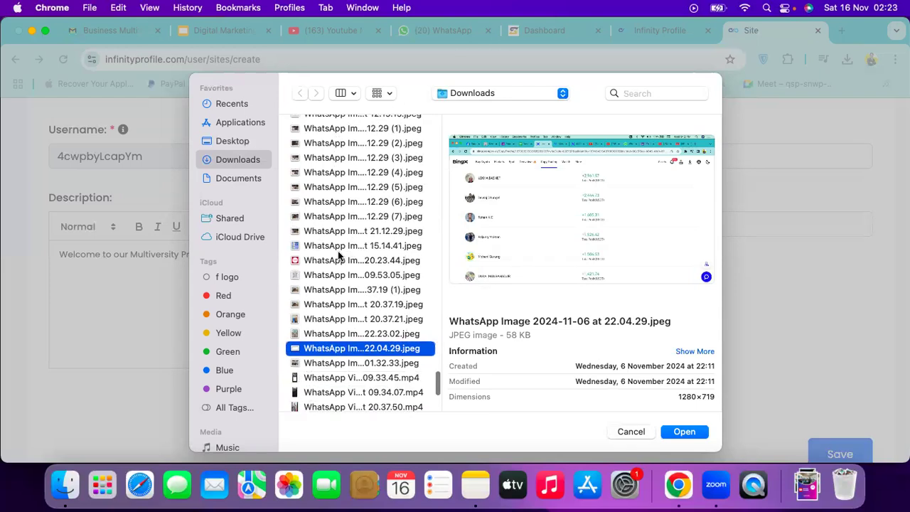
scroll(348, 281, "down", 1)
left_click(348, 281)
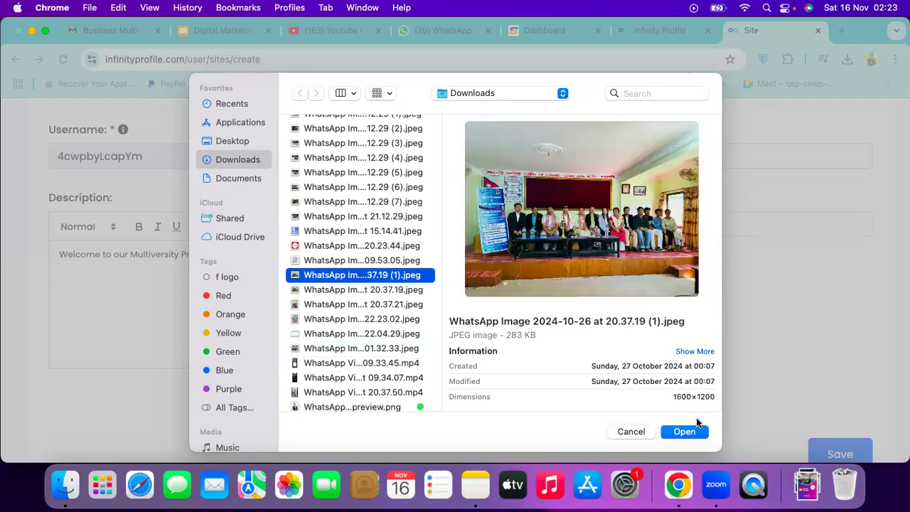
left_click(684, 432)
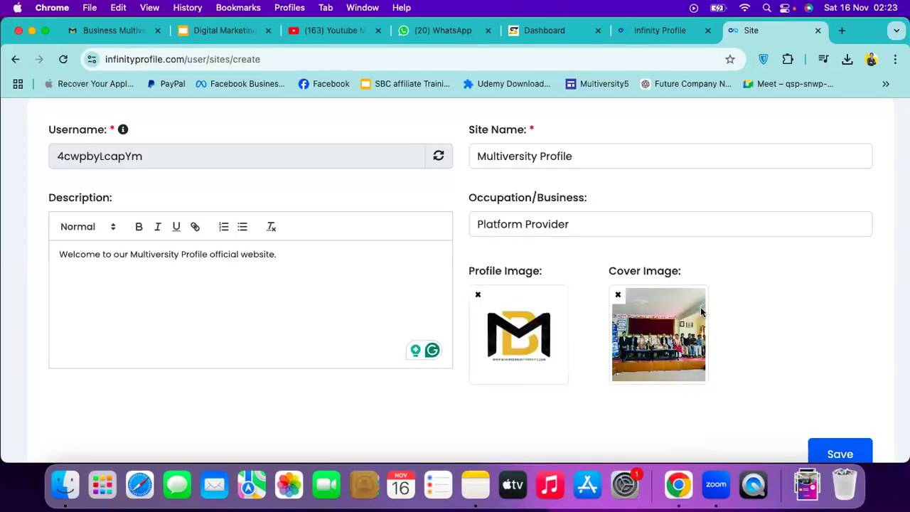
Save the new Multiversity Profile site from the bottom of the New Site form
scroll(700, 314, "down", 2)
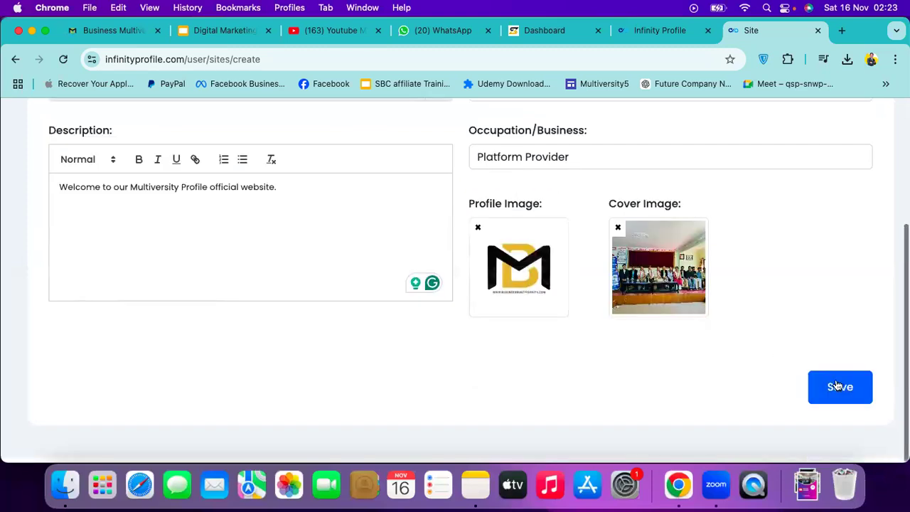
scroll(783, 337, "up", 6)
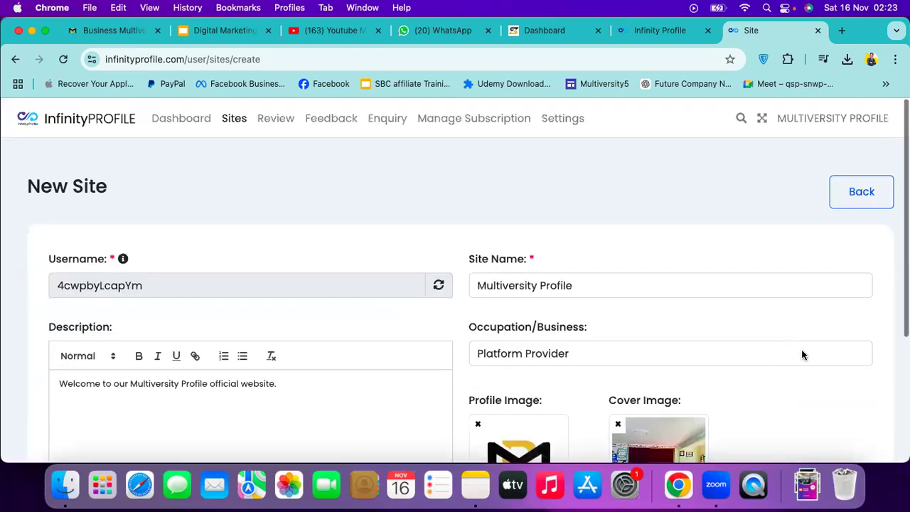
scroll(823, 391, "down", 6)
left_click(825, 389)
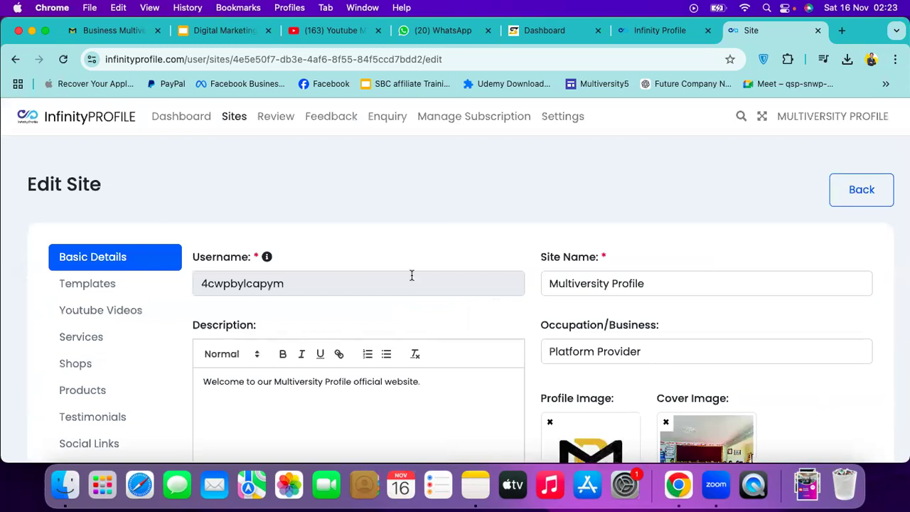
Look through the Edit Site page, then switch to the Welcome Aboard activation-pending tab
scroll(412, 275, "down", 5)
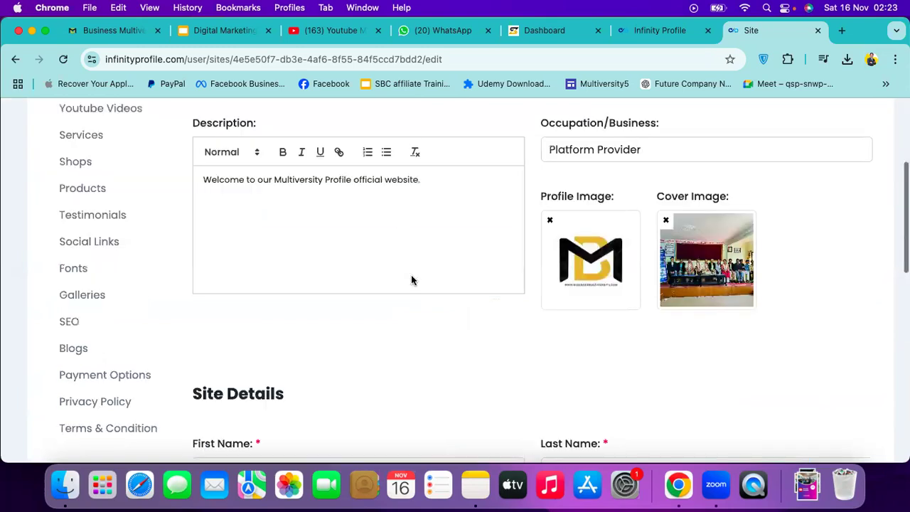
scroll(411, 275, "up", 5)
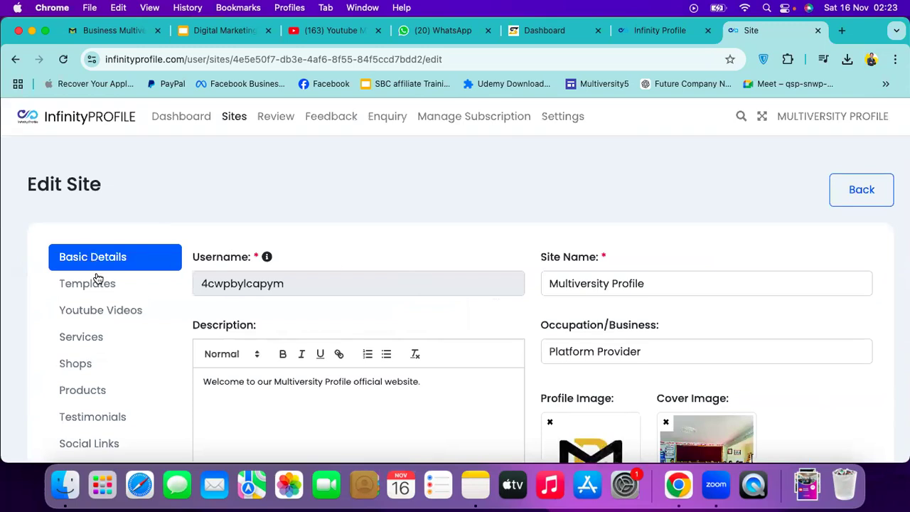
scroll(405, 287, "down", 1)
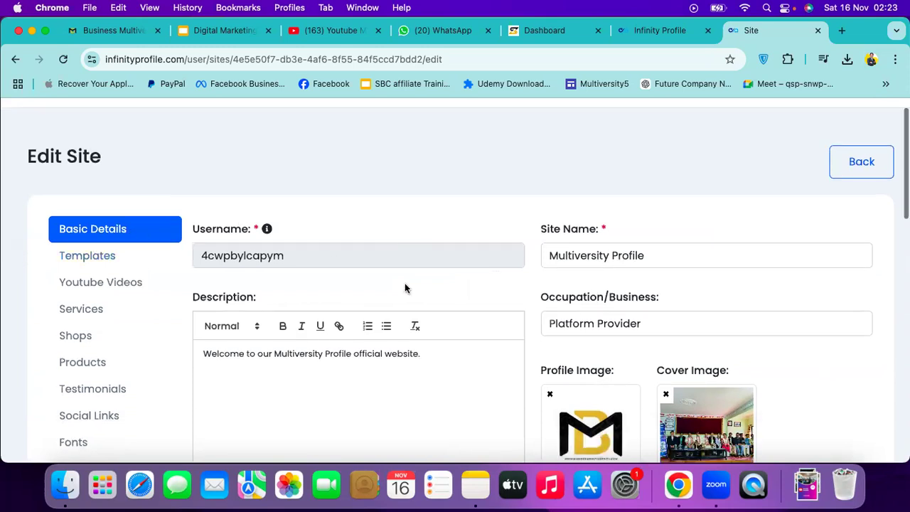
scroll(330, 273, "up", 1)
scroll(197, 226, "down", 3)
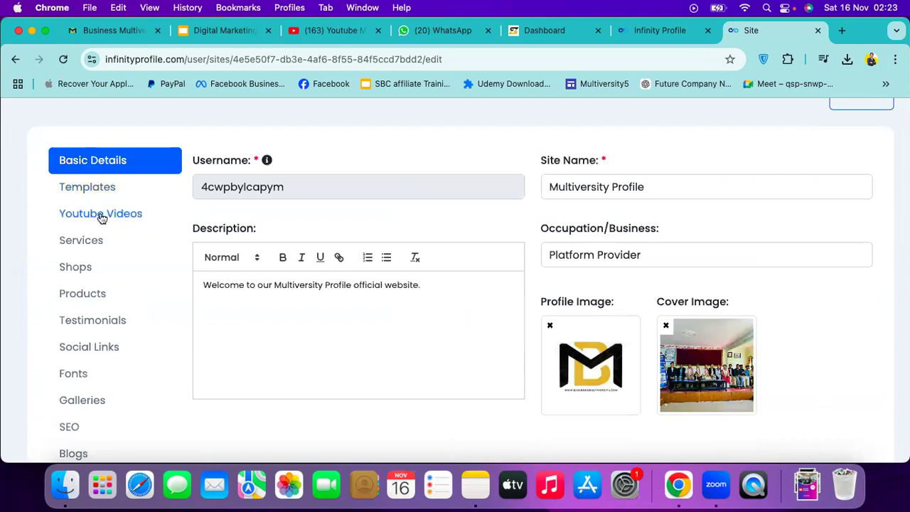
scroll(102, 218, "down", 1)
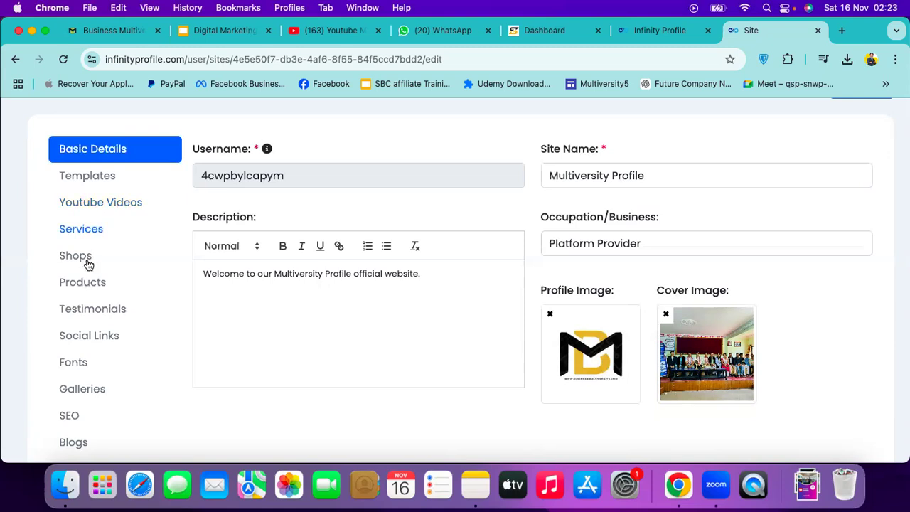
scroll(102, 252, "down", 1)
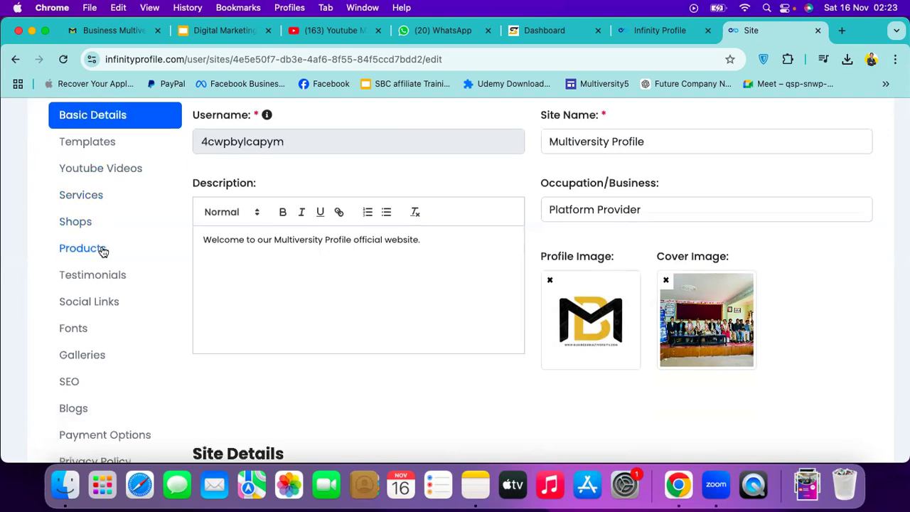
scroll(99, 255, "down", 1)
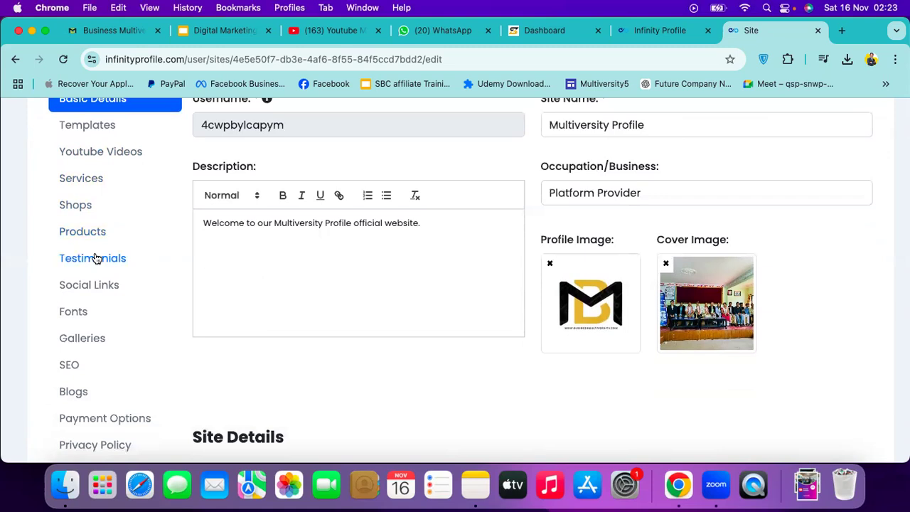
scroll(99, 258, "down", 1)
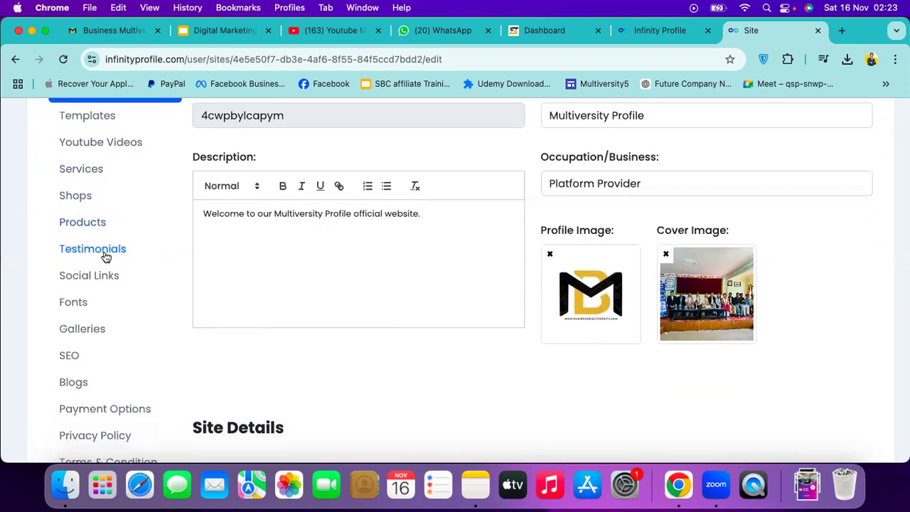
scroll(106, 258, "down", 1)
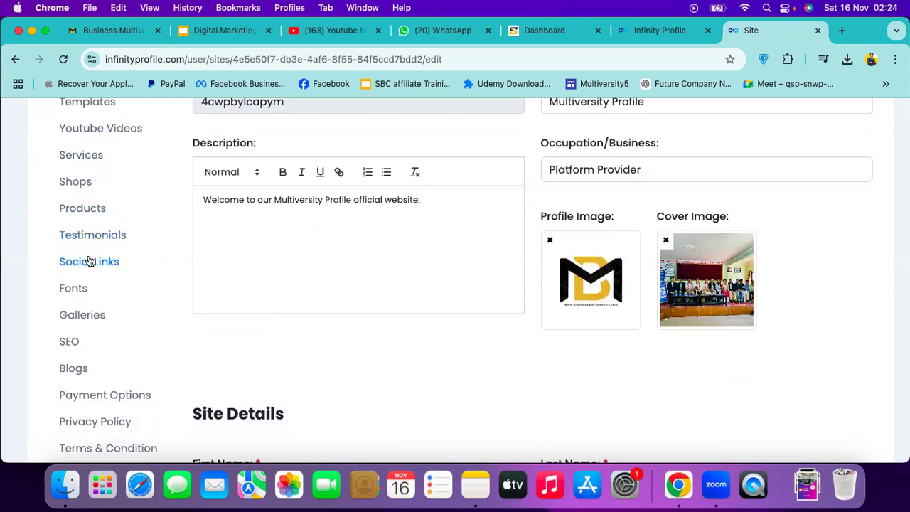
scroll(87, 260, "down", 5)
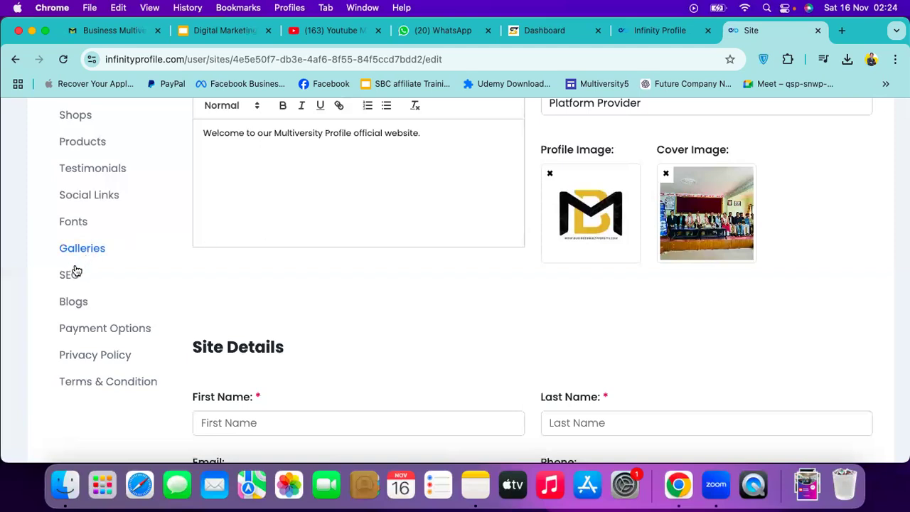
scroll(76, 271, "down", 1)
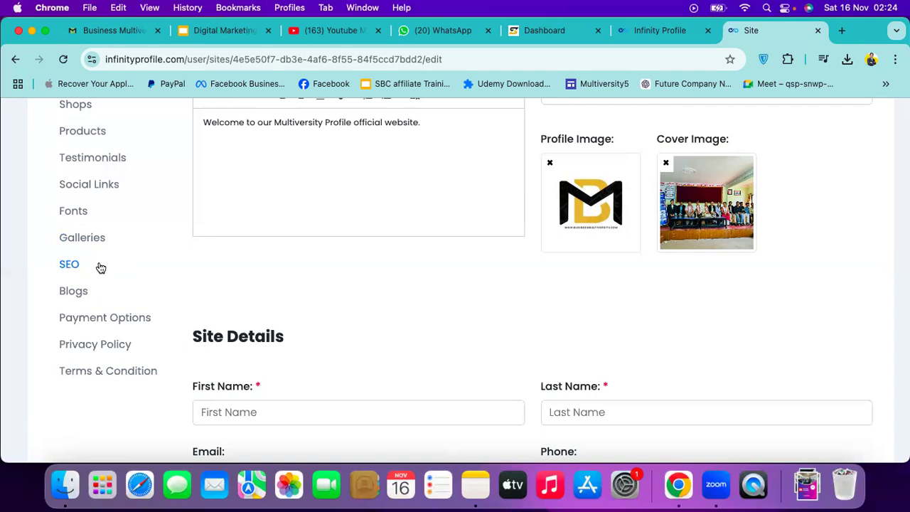
left_click(655, 32)
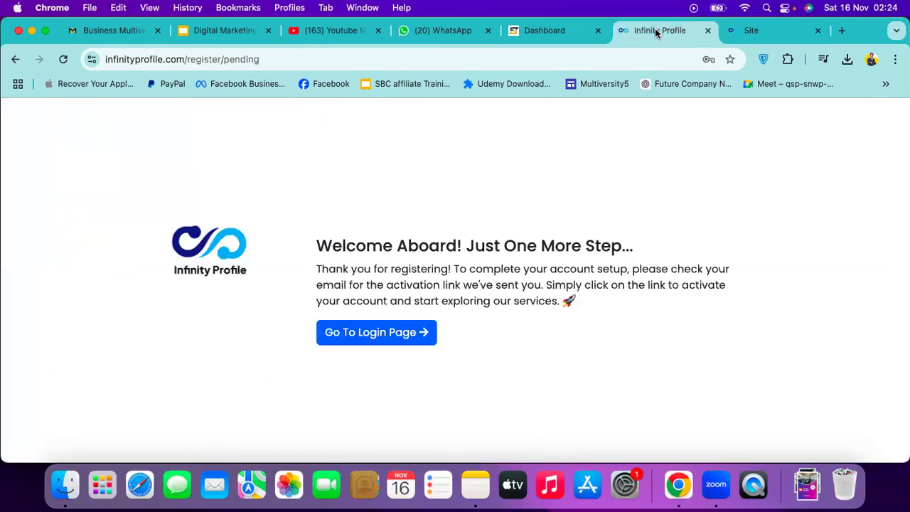
Load the infinityprofile.com homepage and scroll down to its community profile cards
left_click(525, 58)
type("in")
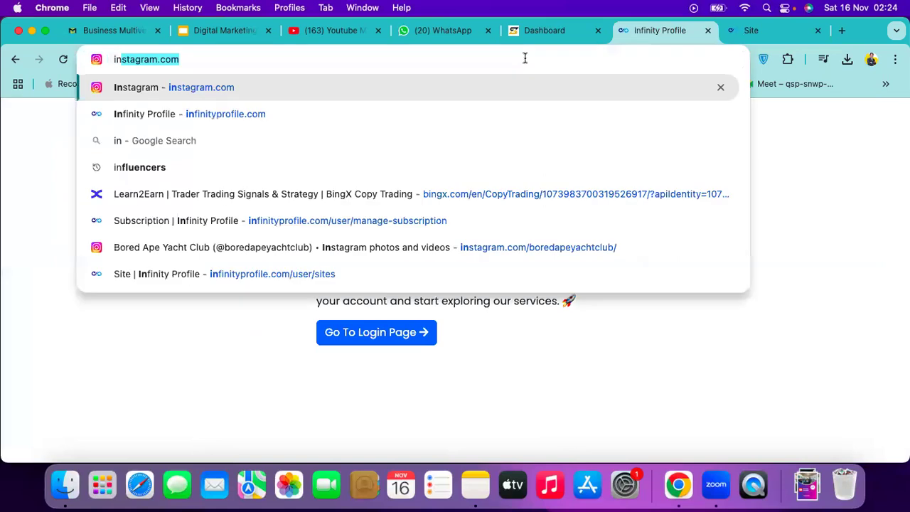
key("Escape")
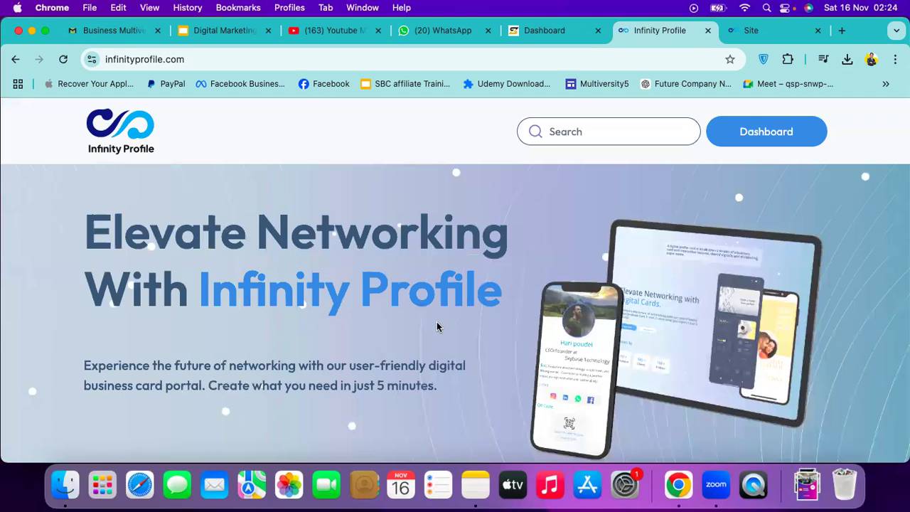
scroll(435, 326, "down", 1)
scroll(435, 326, "down", 5)
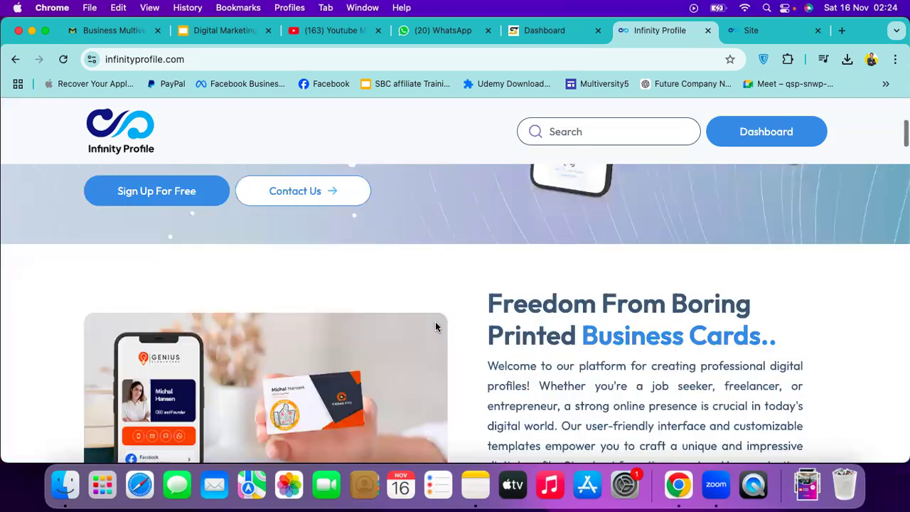
scroll(435, 327, "down", 2)
scroll(209, 263, "down", 2)
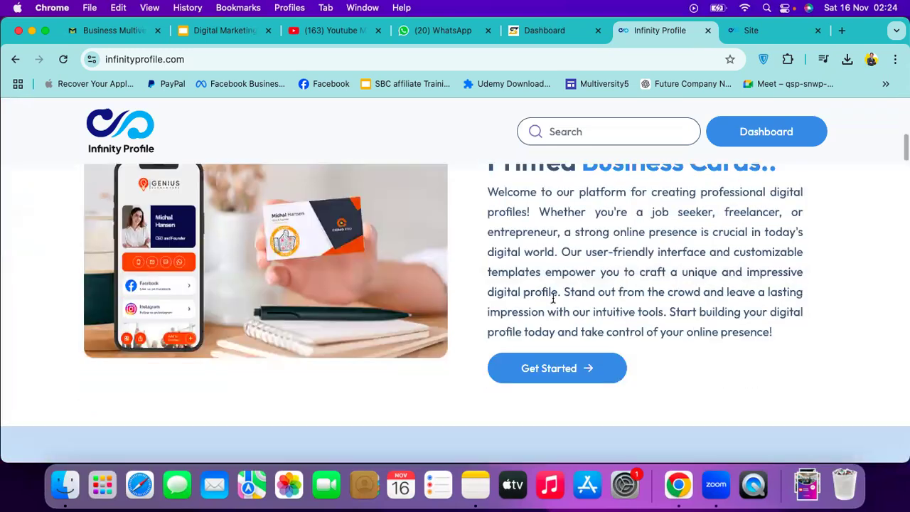
scroll(384, 206, "down", 2)
scroll(396, 262, "down", 3)
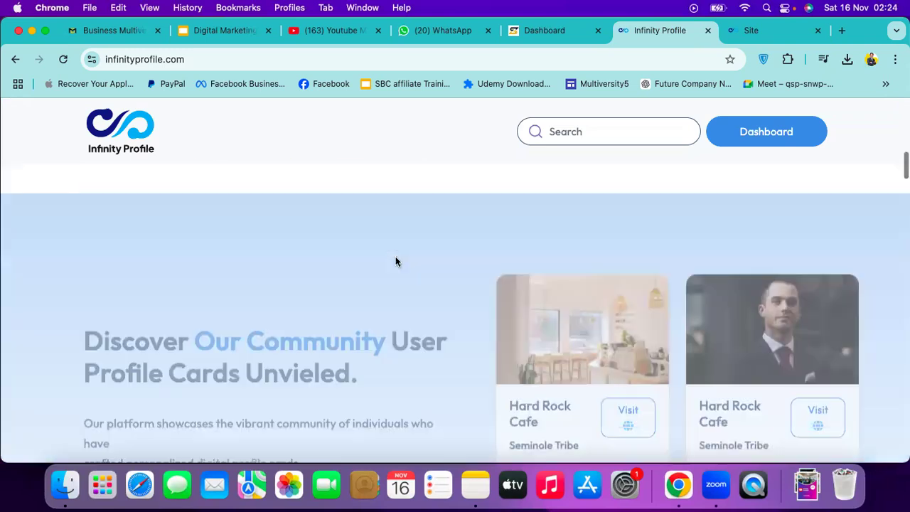
scroll(396, 262, "down", 5)
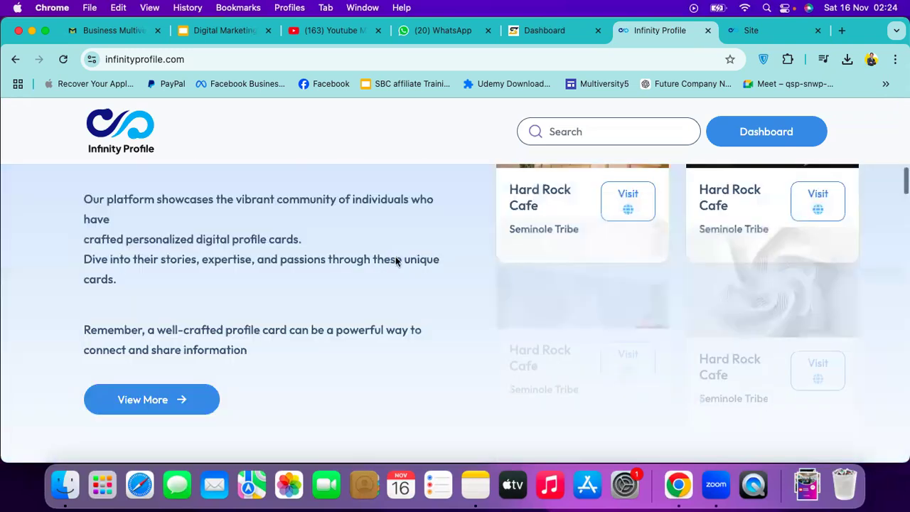
scroll(396, 262, "up", 5)
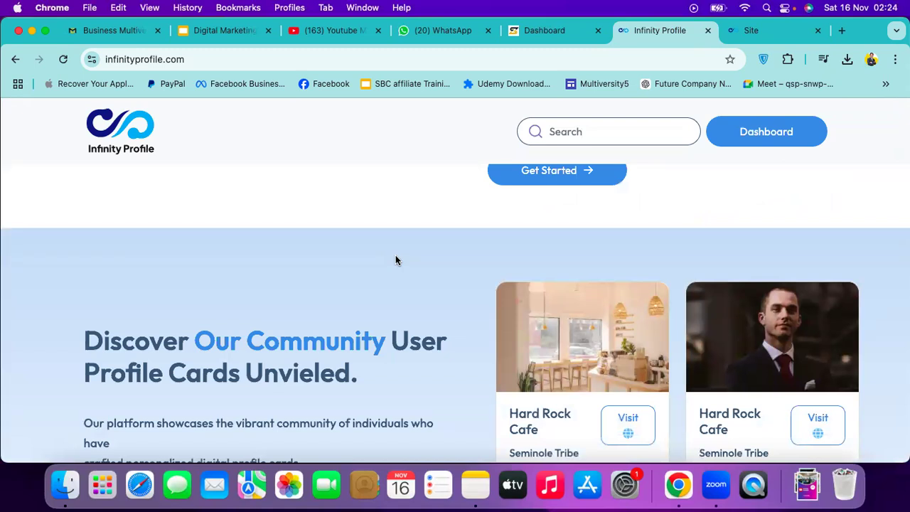
Switch back to the Multiversity Profile Edit Site tab and look over its saved Basic Details
left_click(758, 39)
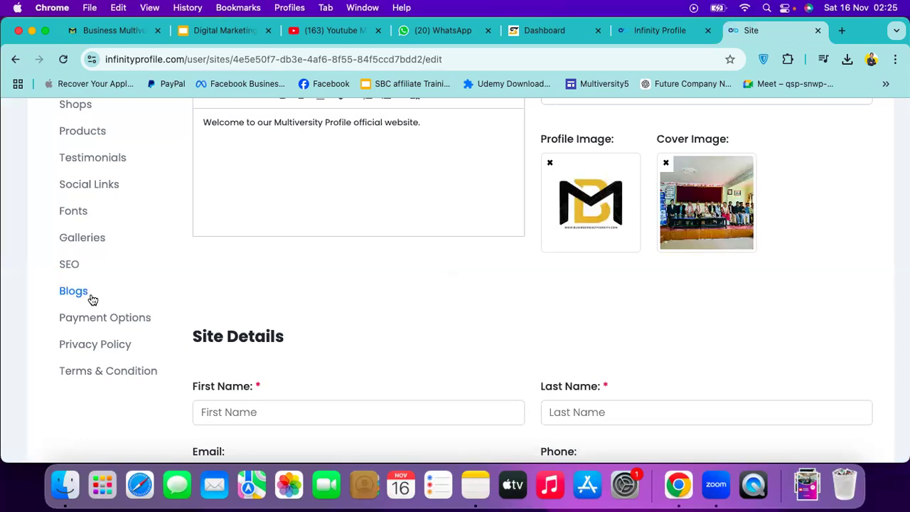
scroll(131, 267, "down", 1)
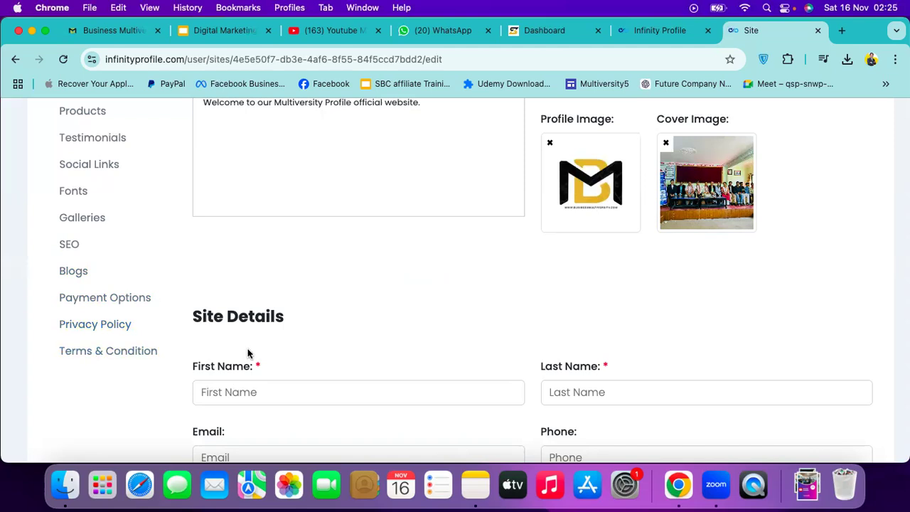
scroll(249, 353, "up", 5)
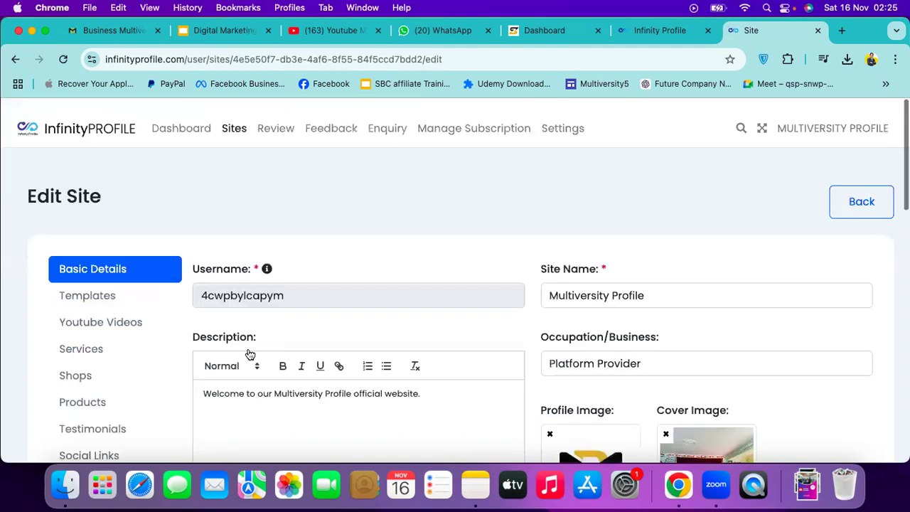
scroll(249, 354, "down", 1)
scroll(249, 353, "down", 4)
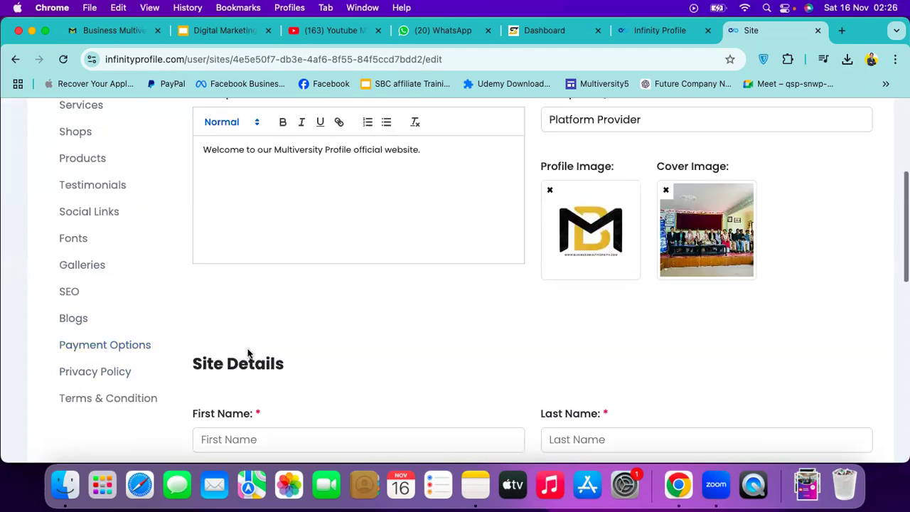
scroll(248, 350, "down", 6)
scroll(248, 353, "up", 5)
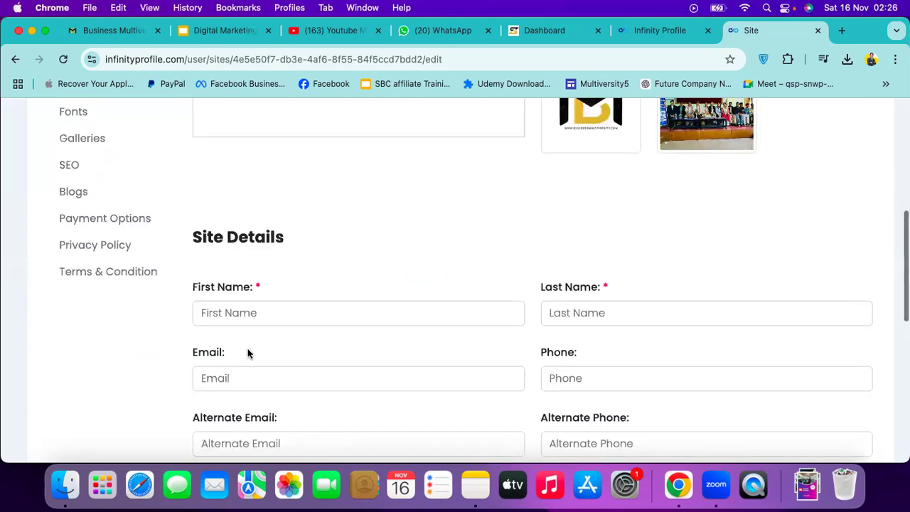
scroll(268, 343, "up", 8)
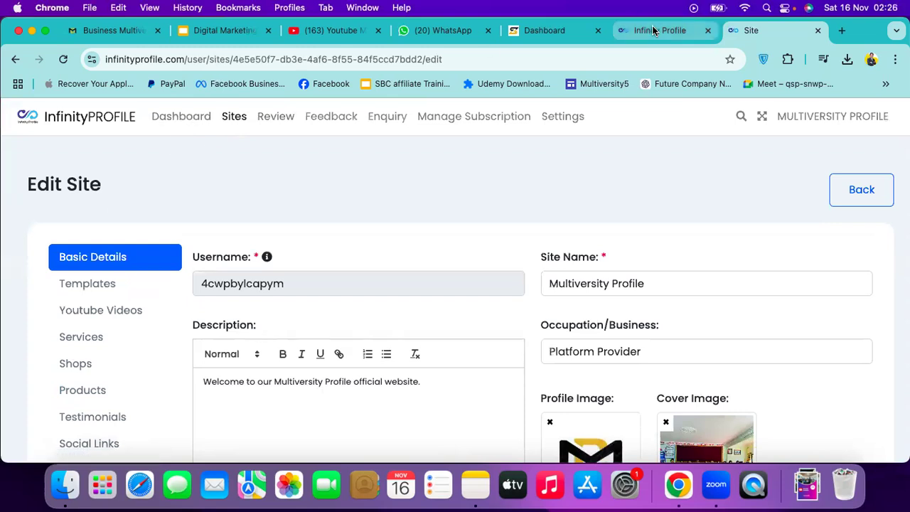
From the Dashboard's active sites list, open Multiversity Profile's live preview in a new tab
left_click(176, 126)
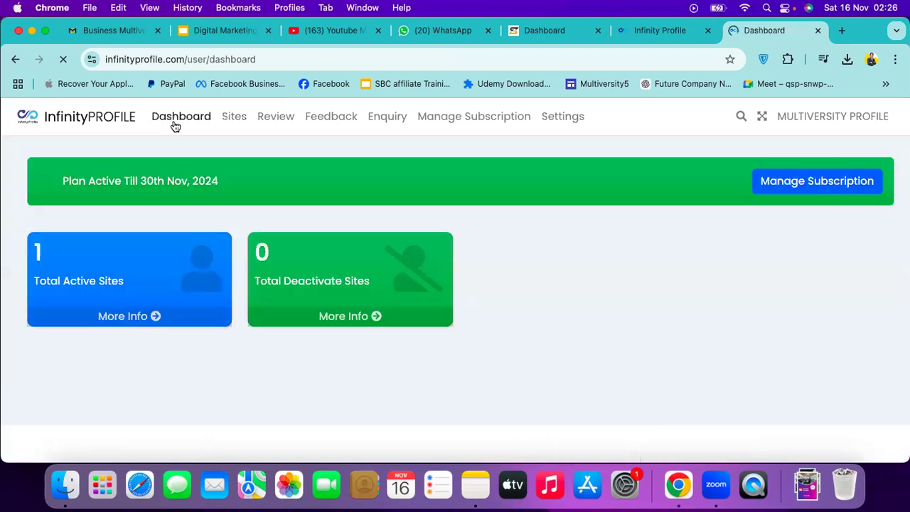
left_click(129, 321)
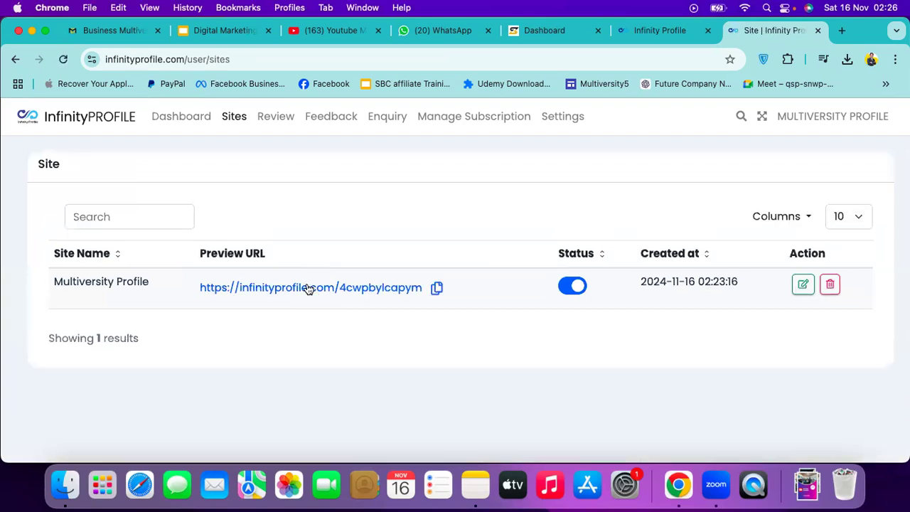
left_click(307, 285)
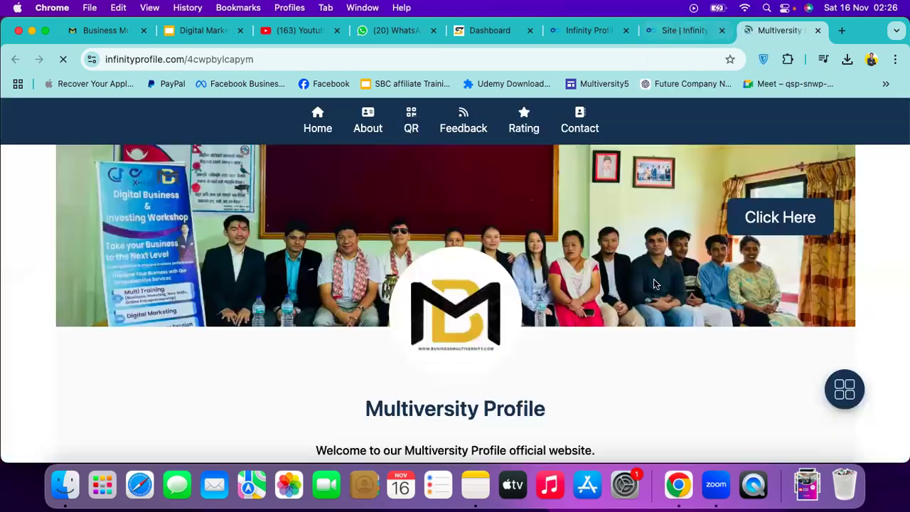
scroll(655, 283, "down", 3)
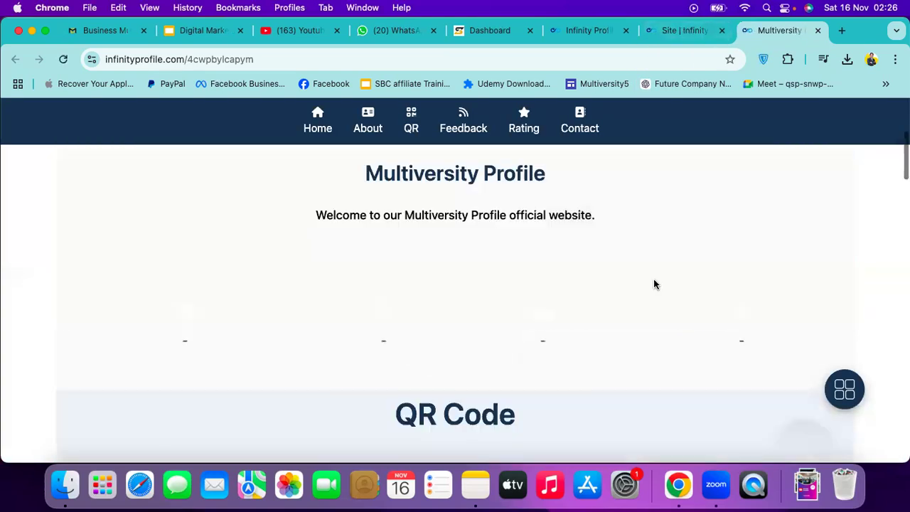
scroll(655, 284, "down", 5)
scroll(668, 177, "up", 10)
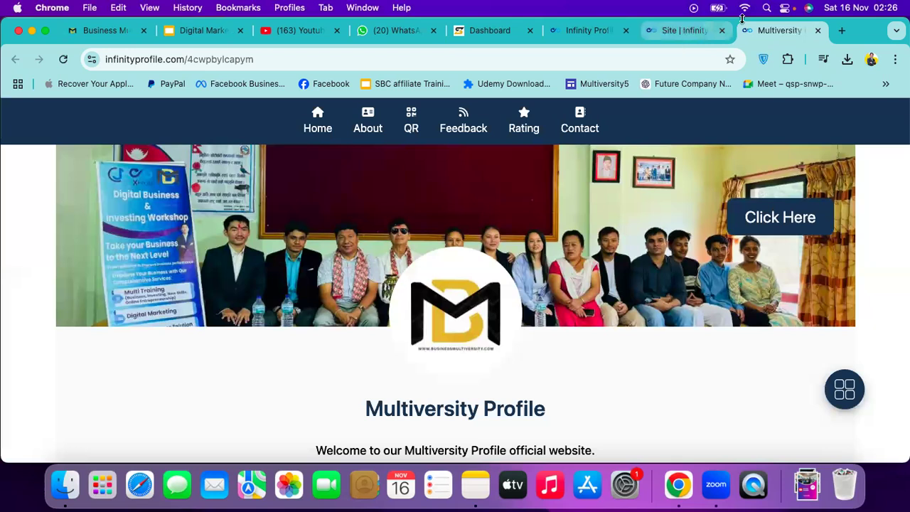
Look over the live preview, then return to the Sites list tab
left_click(683, 30)
key("ctrl+Tab")
scroll(619, 307, "down", 4)
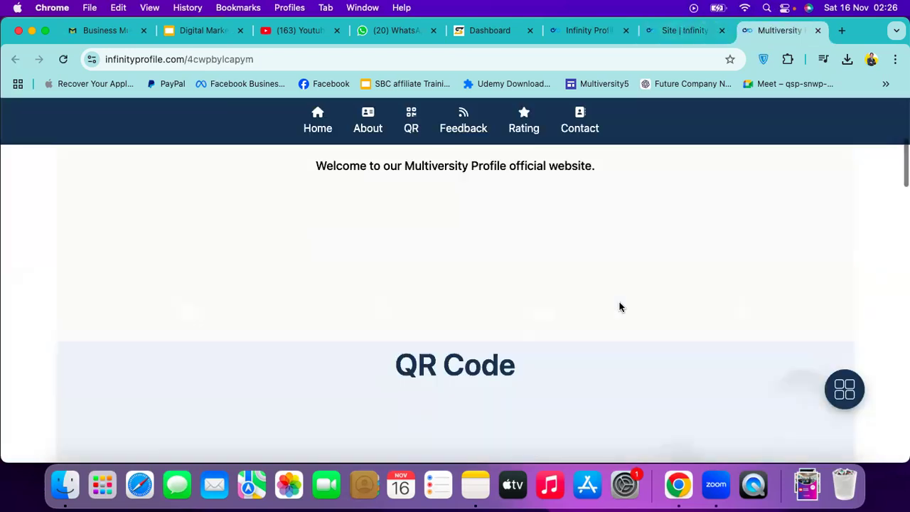
scroll(619, 307, "down", 5)
left_click(677, 30)
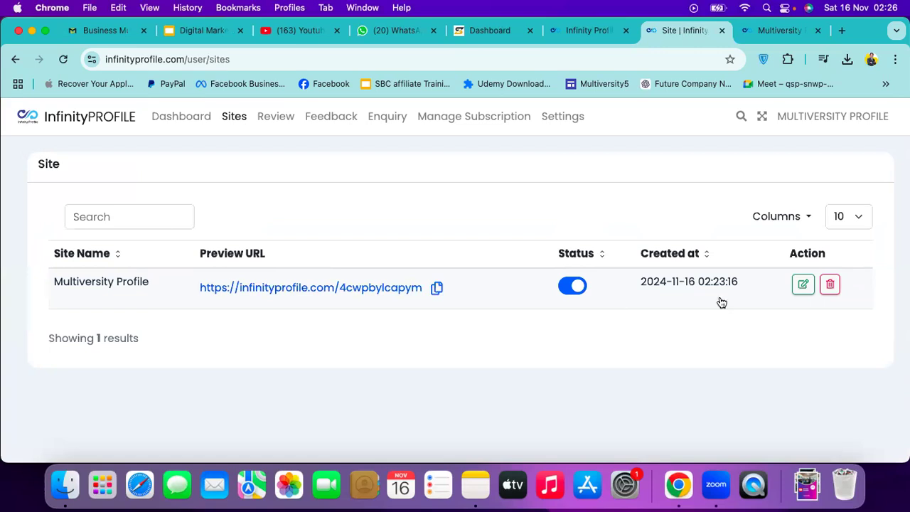
left_click(783, 32)
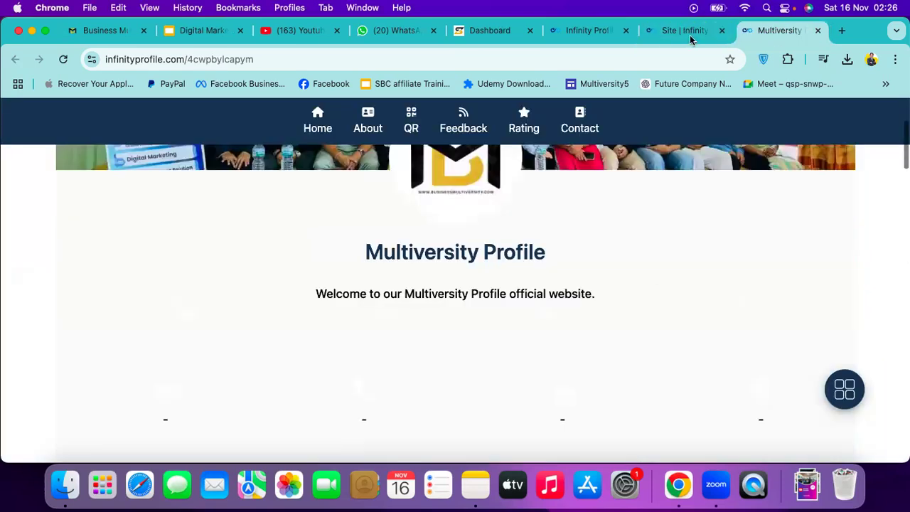
left_click(690, 32)
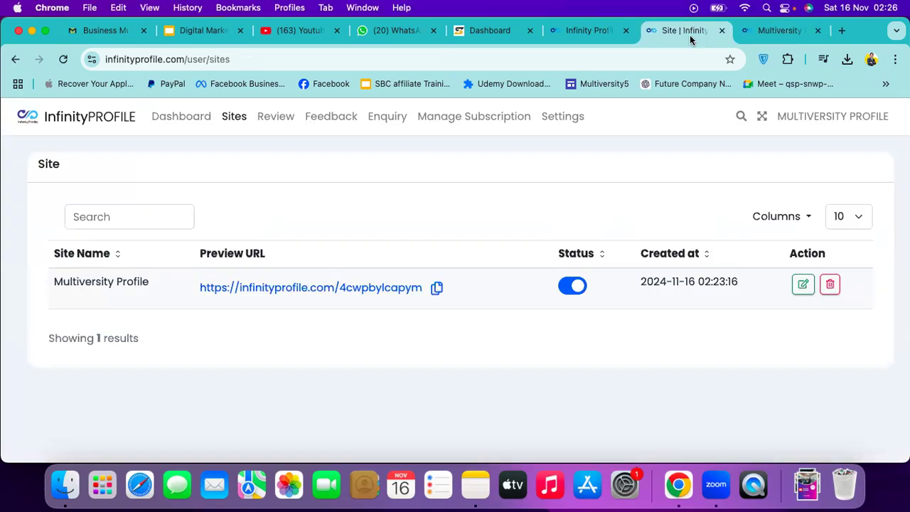
Edit the Multiversity Profile site, setting First Name 'MUltiversity' and Last Name 'Profile'
left_click(804, 285)
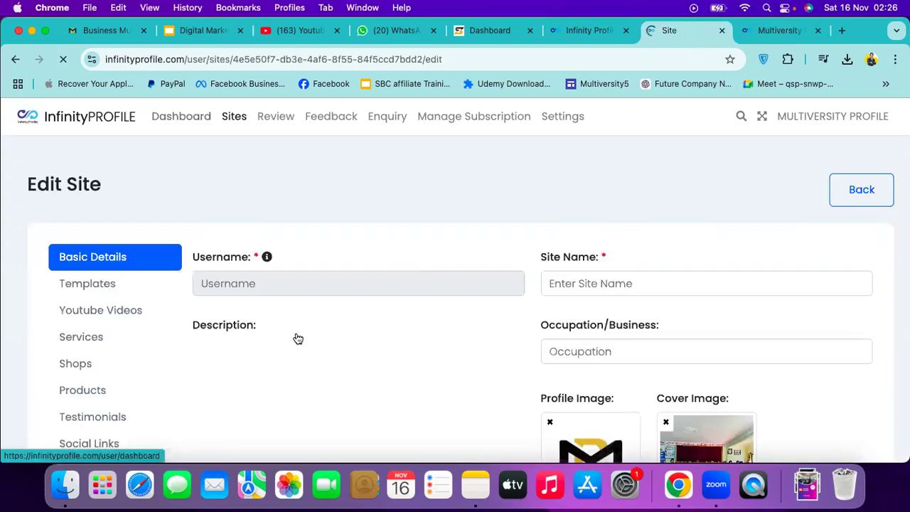
scroll(298, 339, "down", 5)
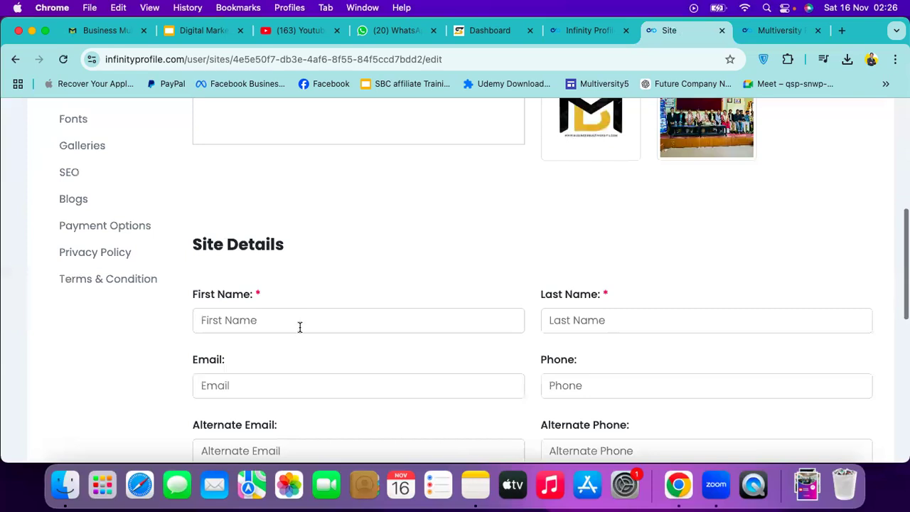
left_click(299, 327)
type("MUltiv")
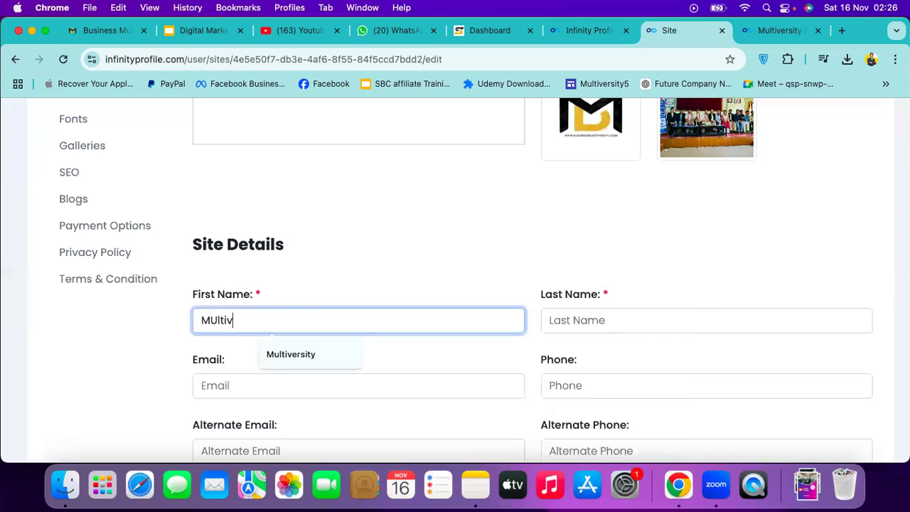
type("ersity")
left_click(589, 324)
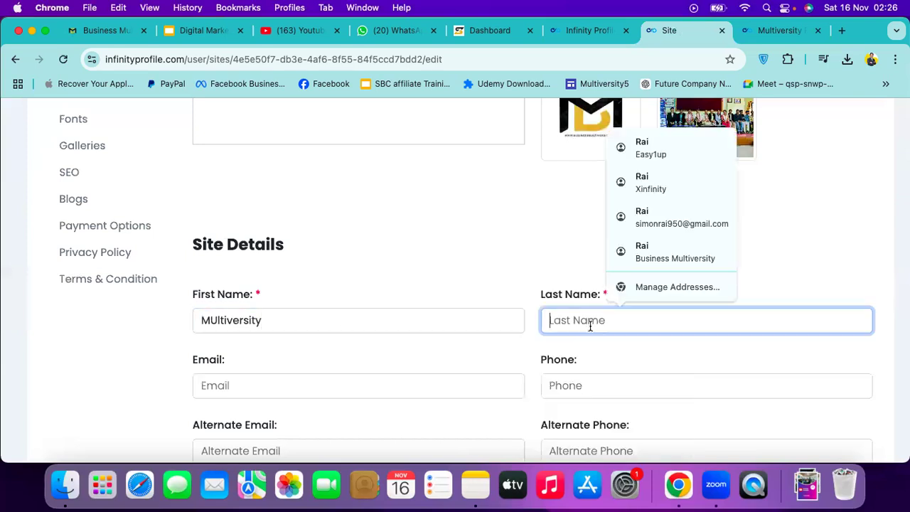
type("Prof")
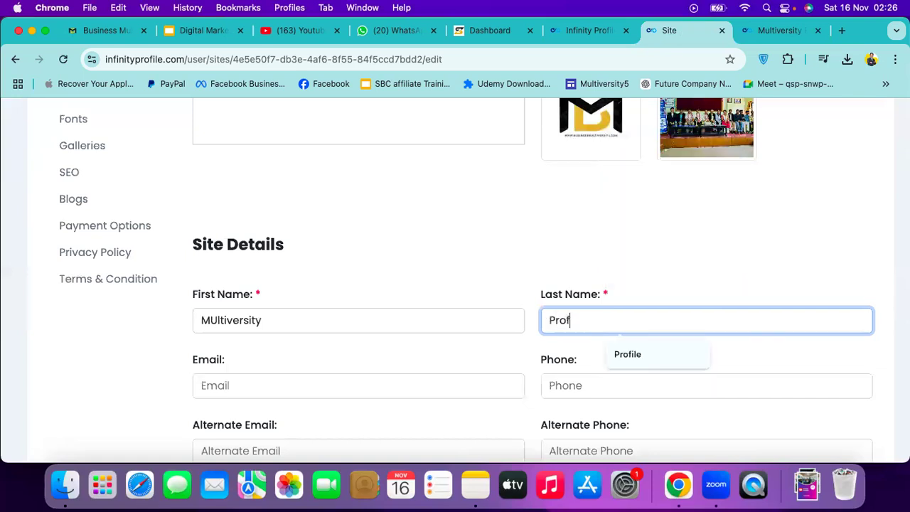
type("ile")
Enter the site's contact email address, correcting a typo
left_click(361, 391)
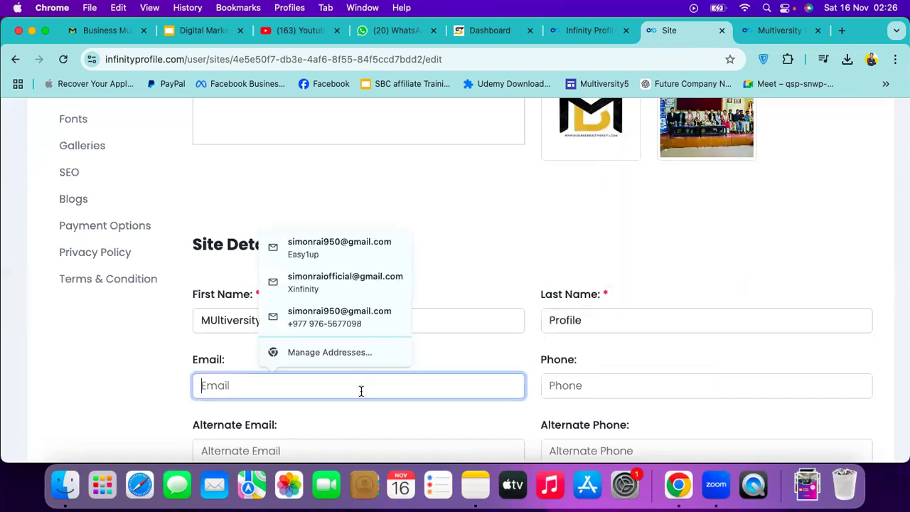
type("businessmu")
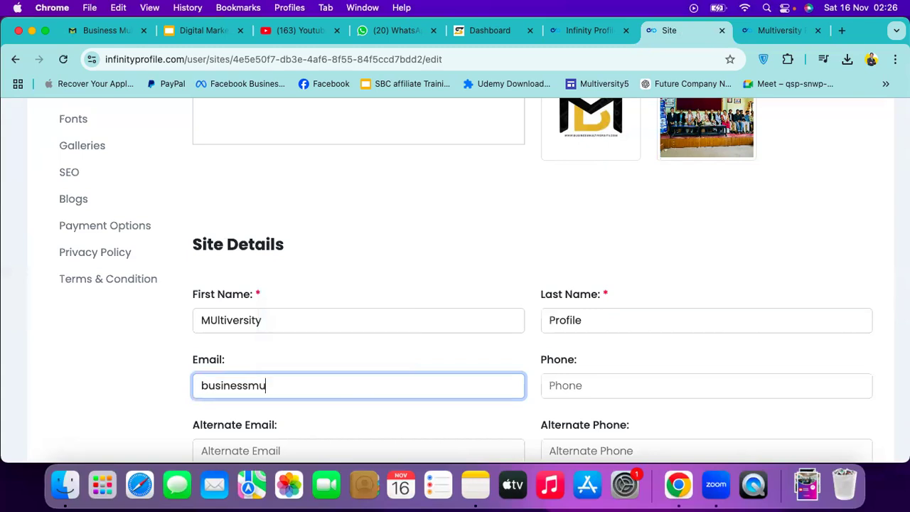
type("ltiversity")
key("BackSpace")
key("BackSpace")
key("BackSpace")
key("BackSpace")
key("BackSpace")
key("BackSpace")
key("BackSpace")
key("BackSpace")
key("BackSpace")
key("BackSpace")
key("BackSpace")
key("BackSpace")
key("BackSpace")
key("BackSpace")
key("BackSpace")
key("BackSpace")
key("BackSpace")
key("BackSpace")
key("BackSpace")
key("BackSpace")
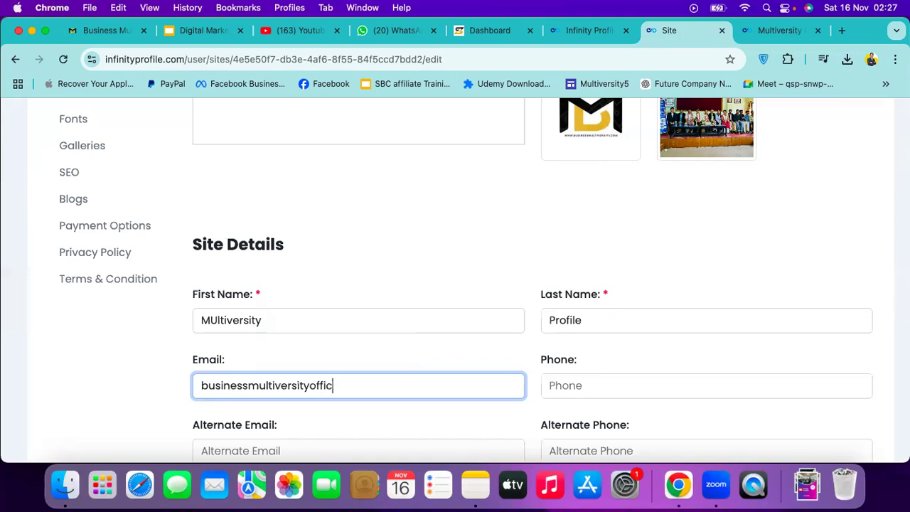
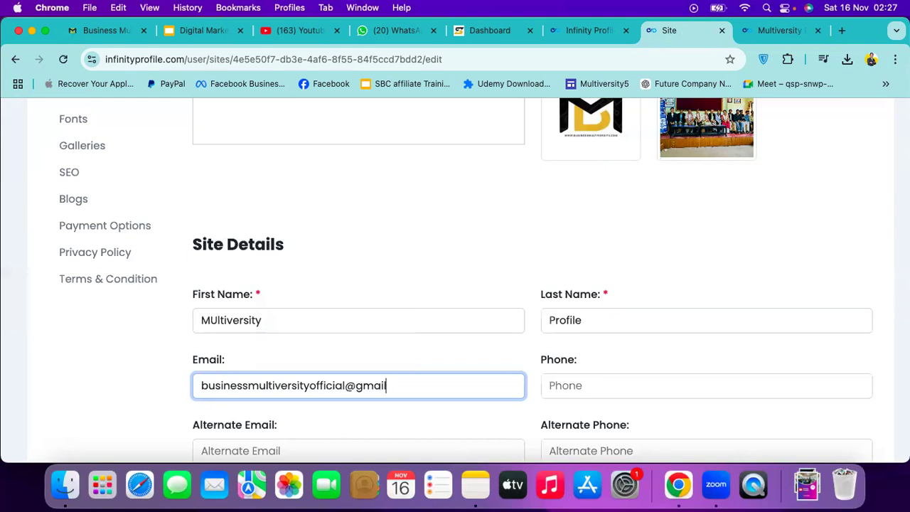
Enter the contact phone number and set the Location to Pokhara
scroll(569, 407, "down", 2)
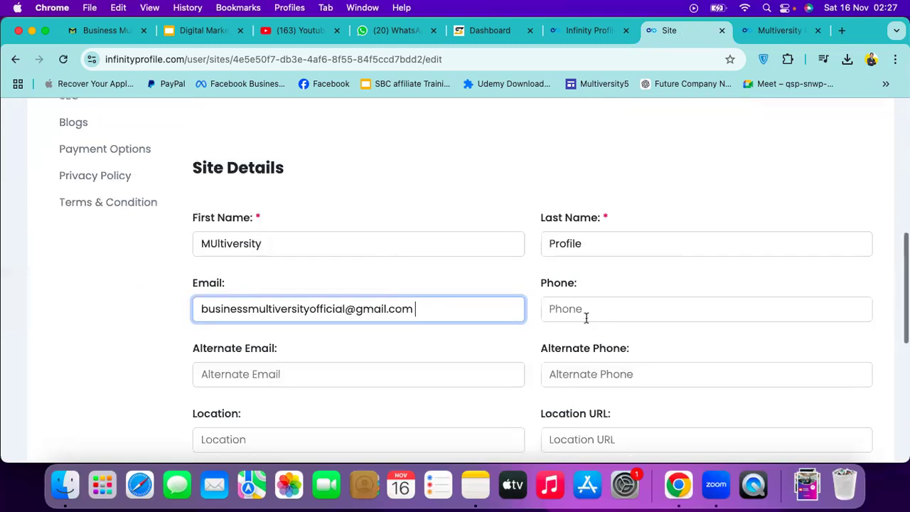
left_click(589, 308)
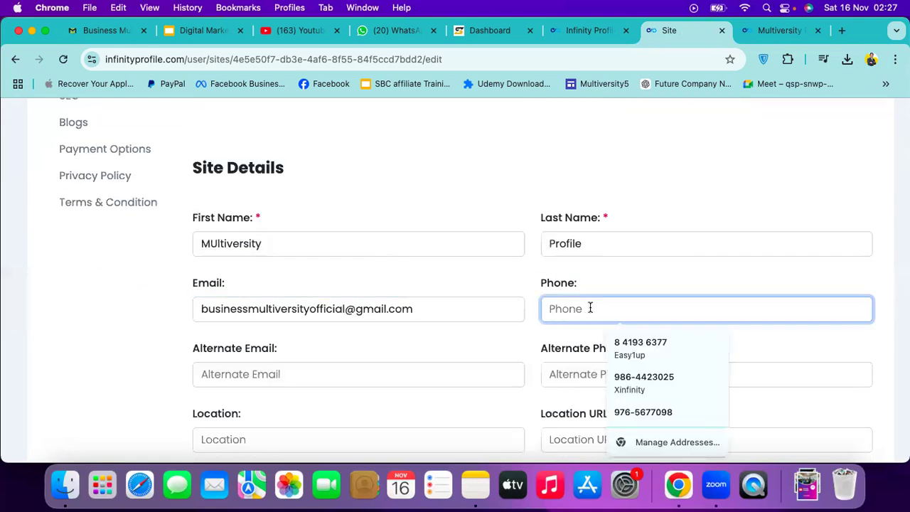
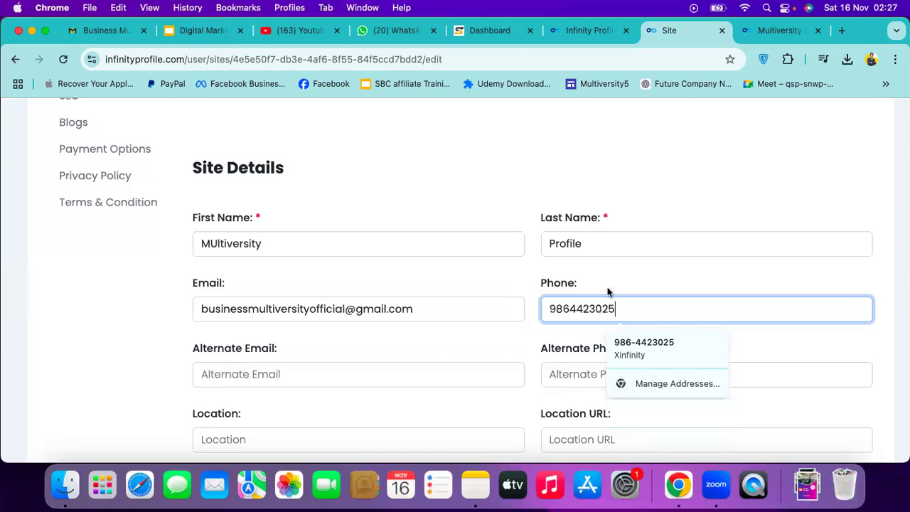
left_click(659, 228)
scroll(437, 246, "down", 3)
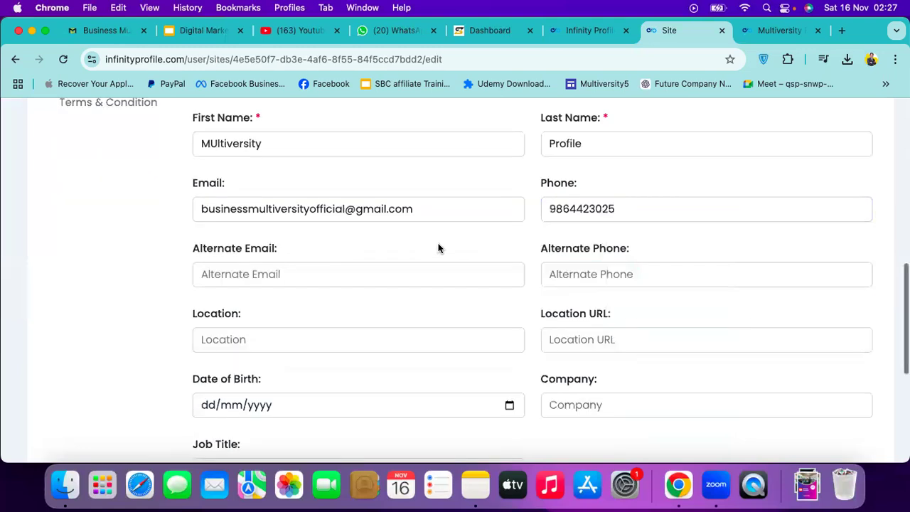
scroll(411, 273, "down", 2)
left_click(396, 275)
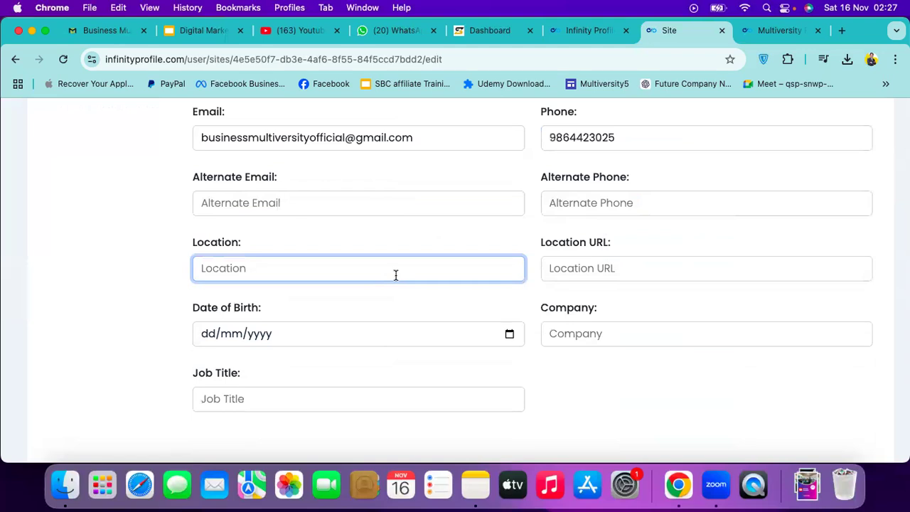
type("Pokhara")
In a new tab, open Google Maps and search for Pokhara
left_click(843, 32)
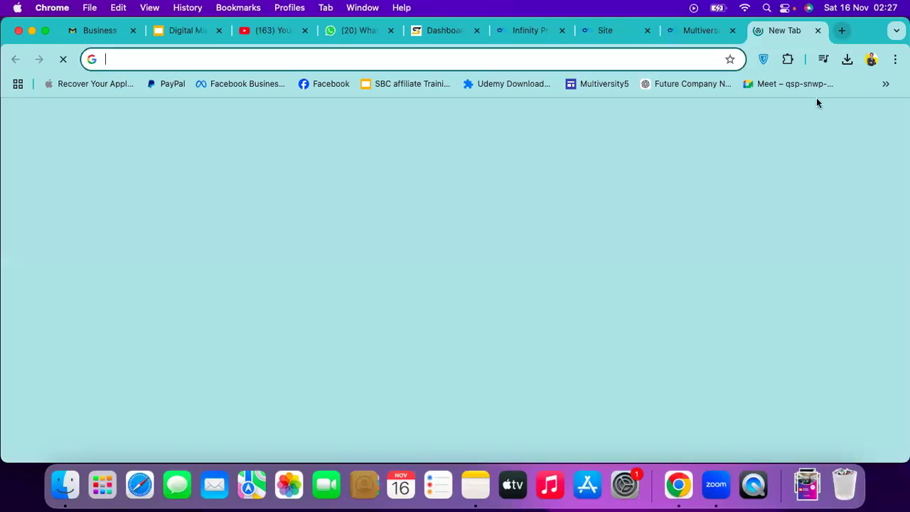
left_click(845, 131)
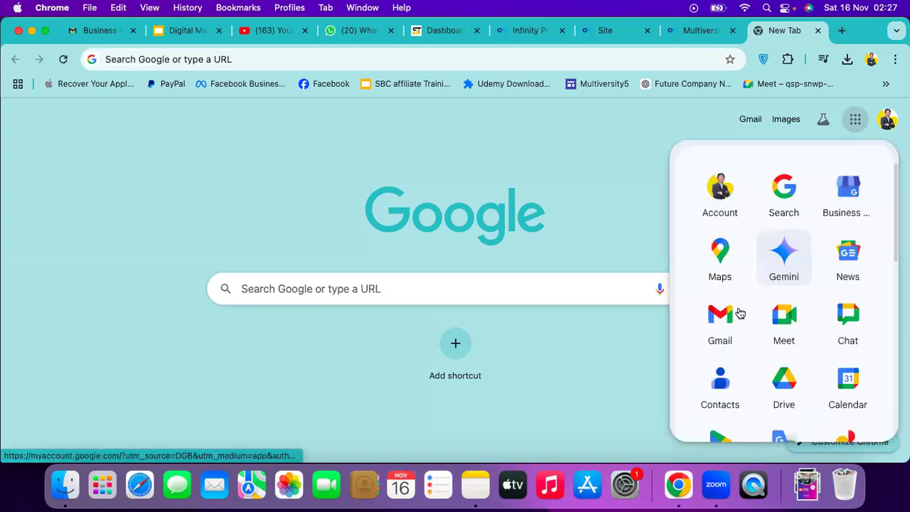
scroll(740, 313, "down", 4)
scroll(759, 313, "up", 3)
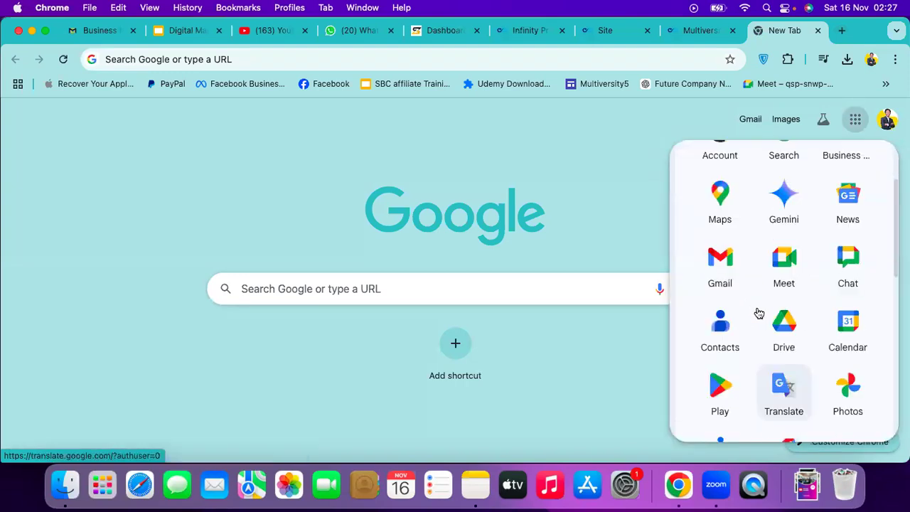
scroll(759, 313, "up", 2)
left_click(721, 264)
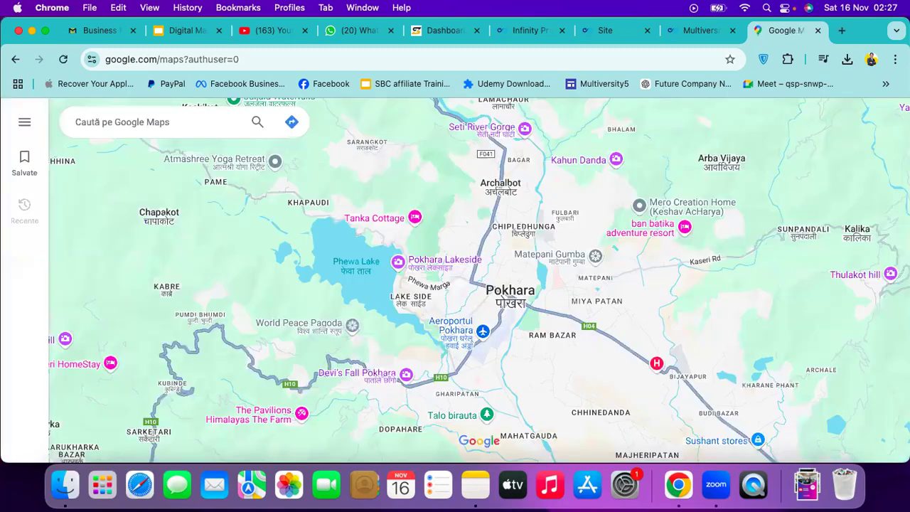
type("Pokhara")
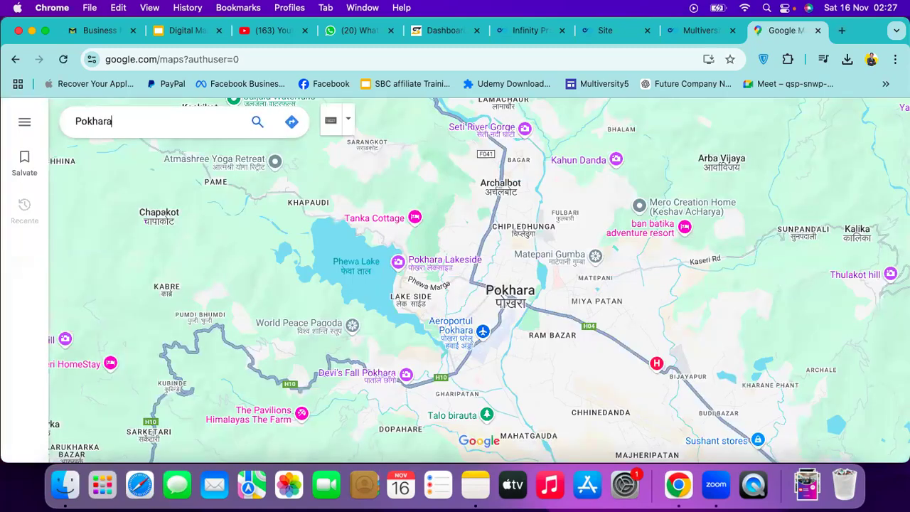
key("Return")
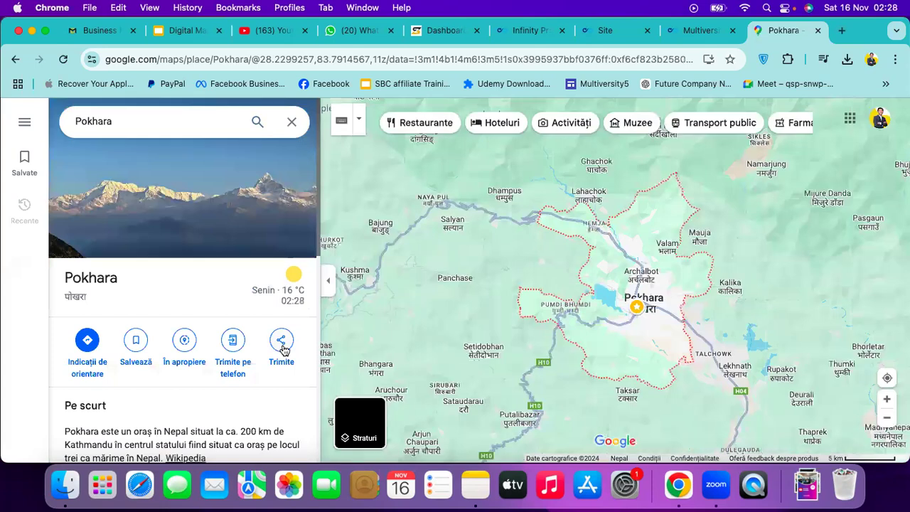
Copy Pokhara's share link and go back to the Multiversity profile tab
left_click(282, 345)
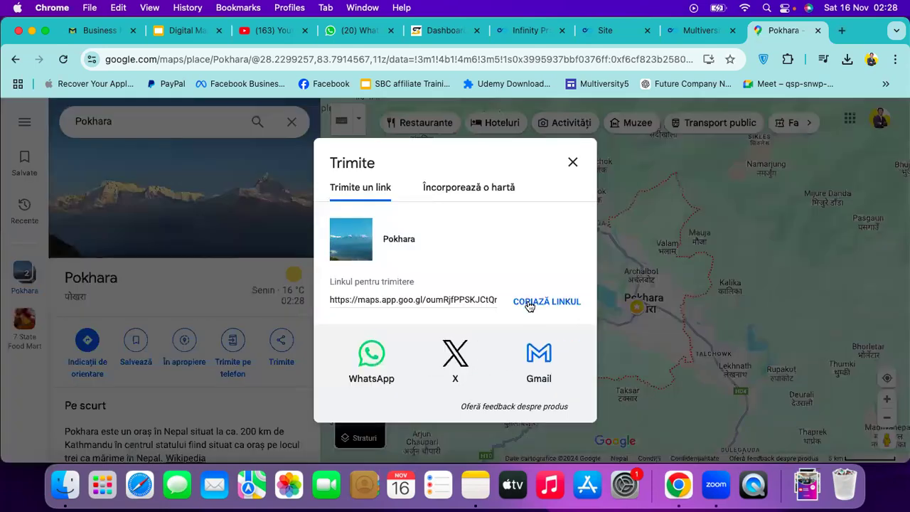
left_click(530, 304)
left_click(700, 30)
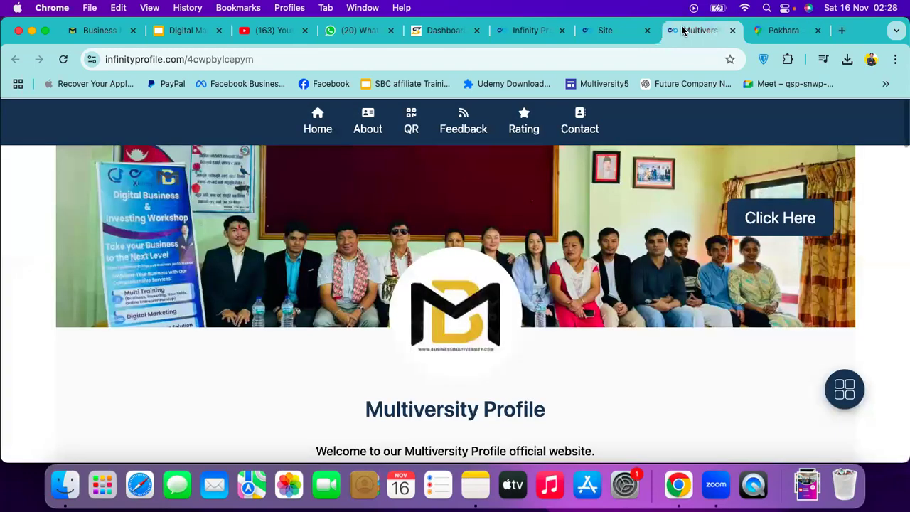
left_click(613, 32)
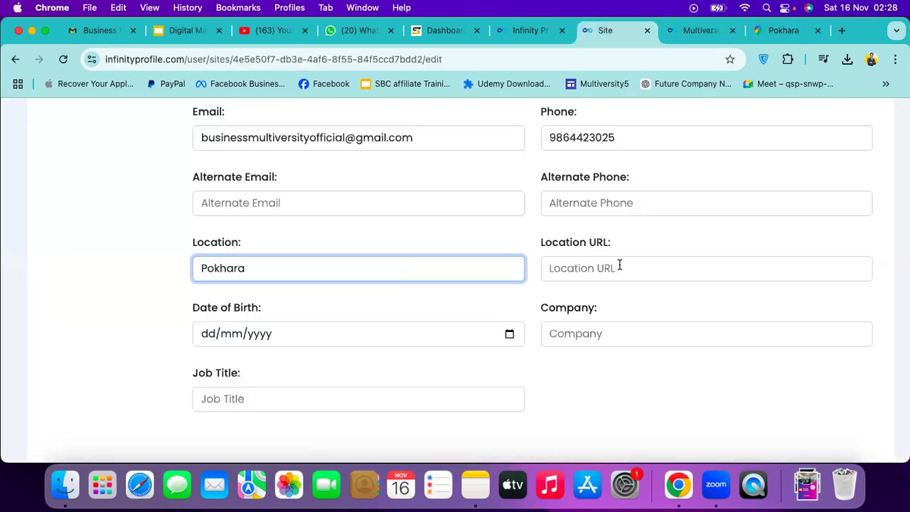
left_click(620, 265)
key("cmd+v")
scroll(375, 319, "down", 1)
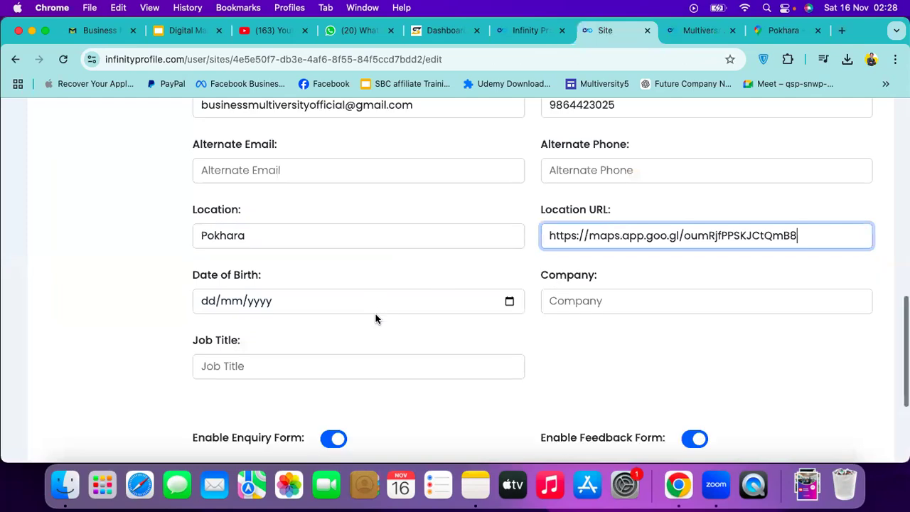
left_click(368, 305)
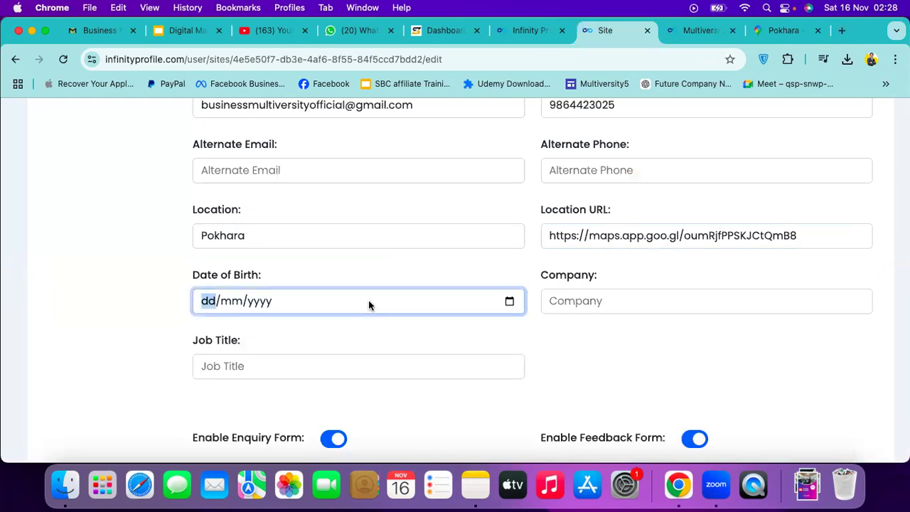
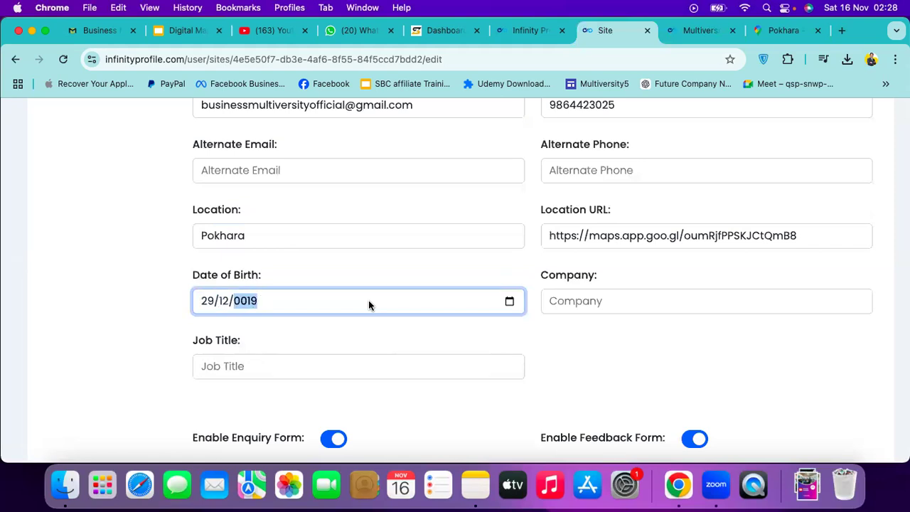
left_click(436, 321)
Set Company to 'Business Multiversity' and Job Title to 'Platform Provider'
left_click(579, 301)
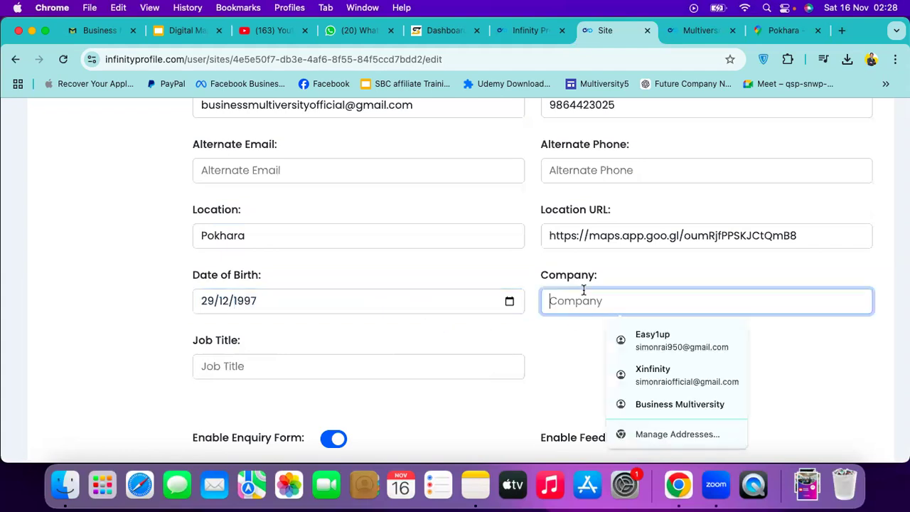
type("Busine")
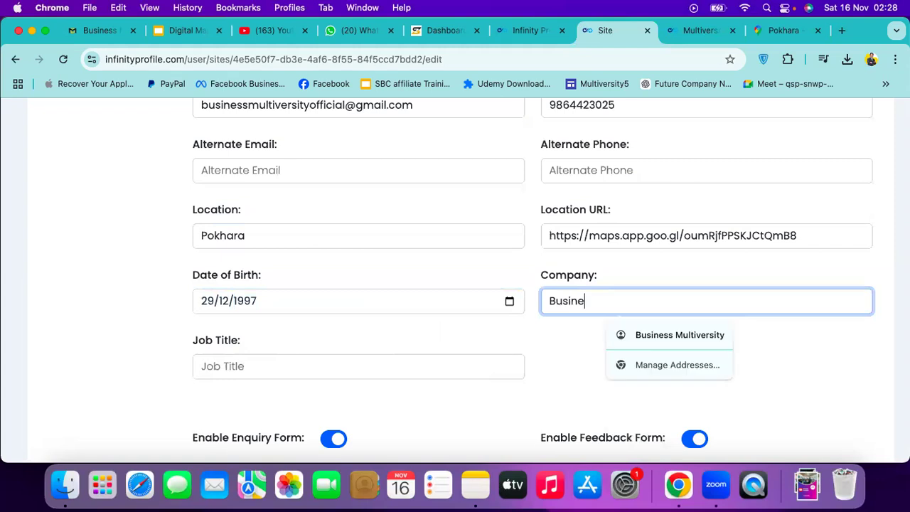
type("ss Multiversity")
left_click(310, 373)
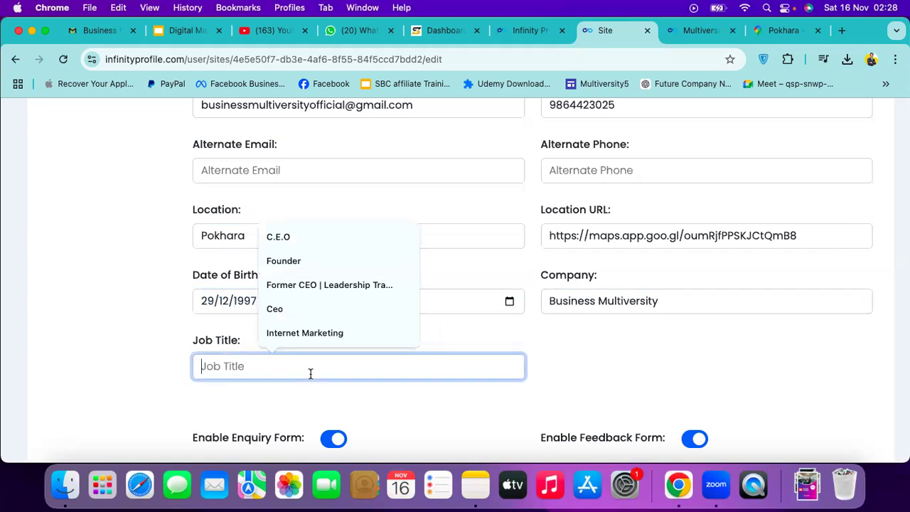
type("Platform")
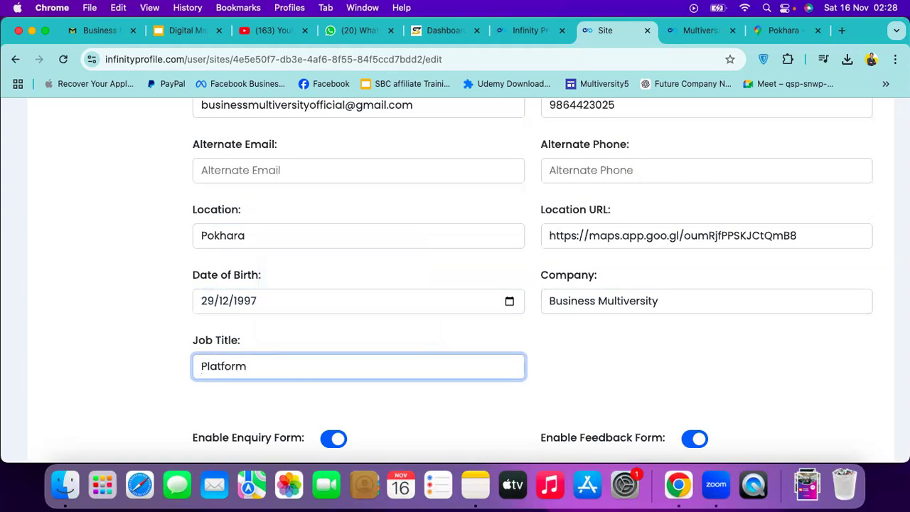
key("BackSpace")
key("BackSpace")
key("BackSpace")
type("orm Provider")
scroll(498, 409, "up", 5)
scroll(501, 414, "down", 5)
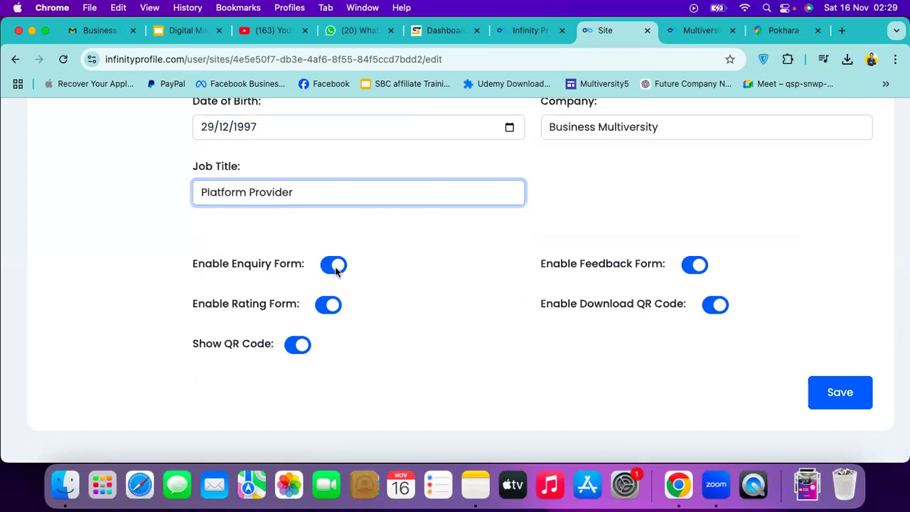
Make sure the Enquiry, Rating, Show QR Code and Download QR Code toggles are enabled
left_click(335, 267)
key("space")
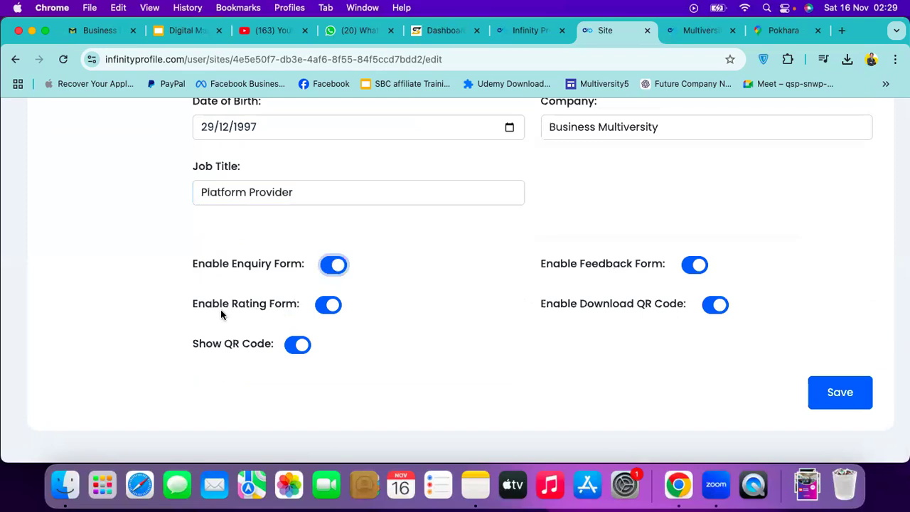
left_click(325, 306)
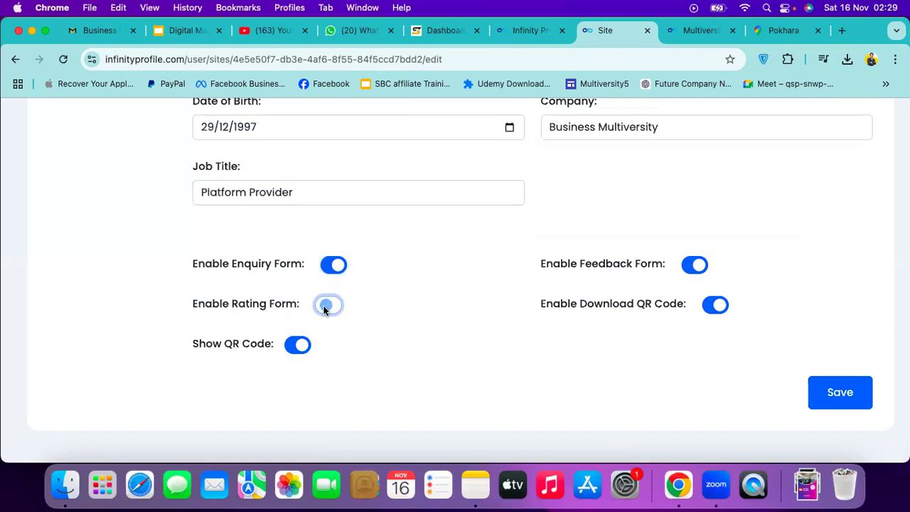
key("space")
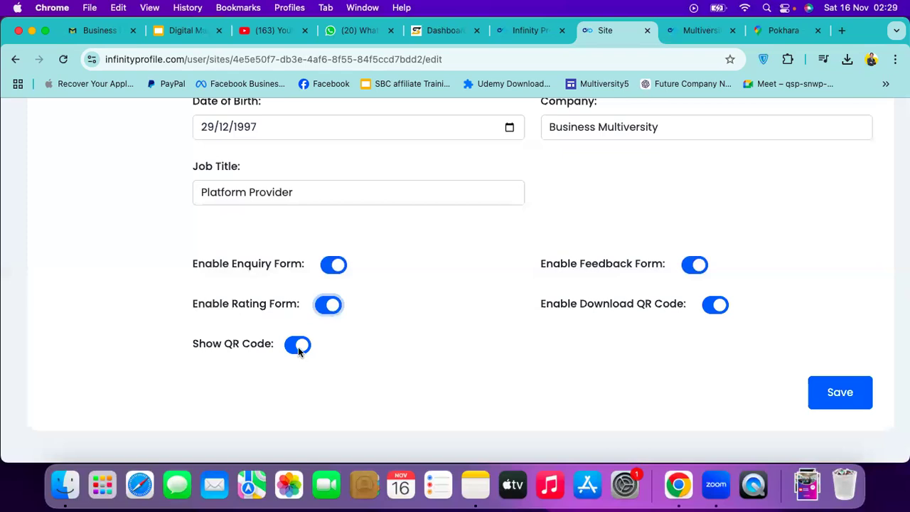
left_click(298, 346)
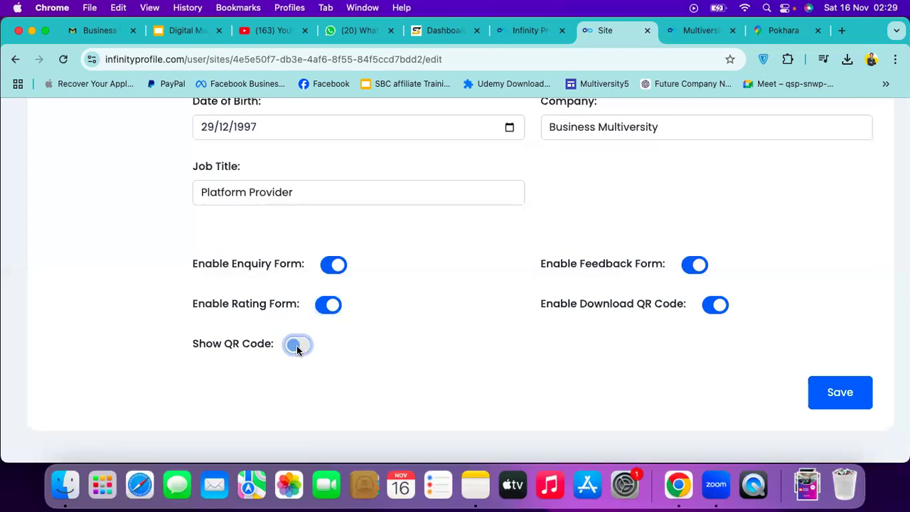
left_click(296, 346)
left_click(716, 305)
scroll(729, 344, "up", 1)
scroll(782, 377, "down", 1)
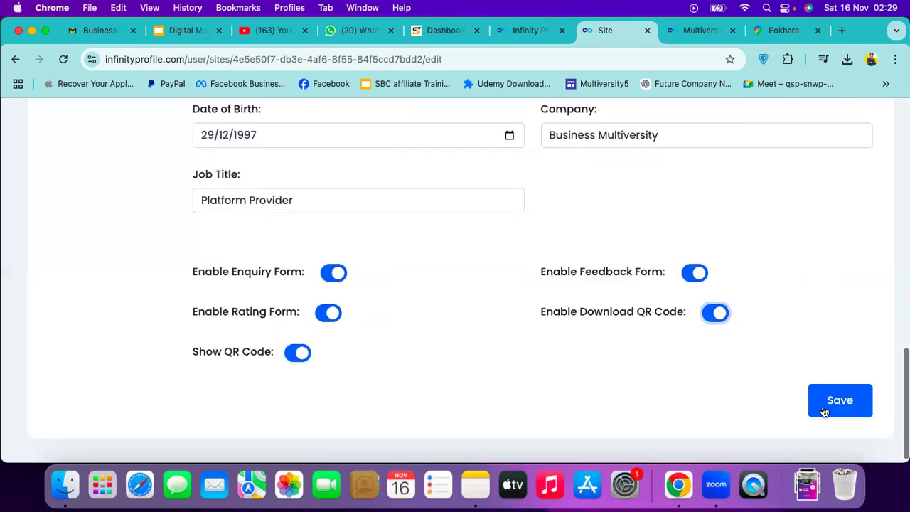
Save the site, correcting the phone number's last digit after the format error
left_click(824, 403)
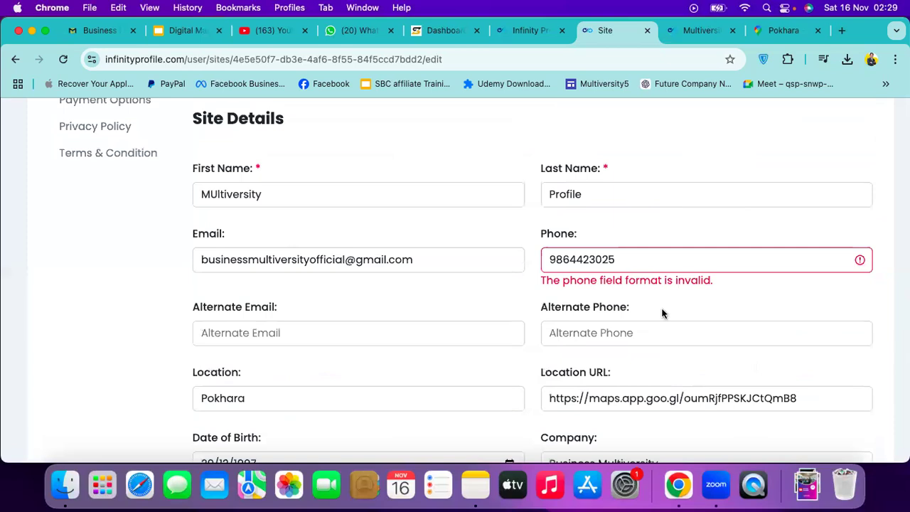
left_click(630, 260)
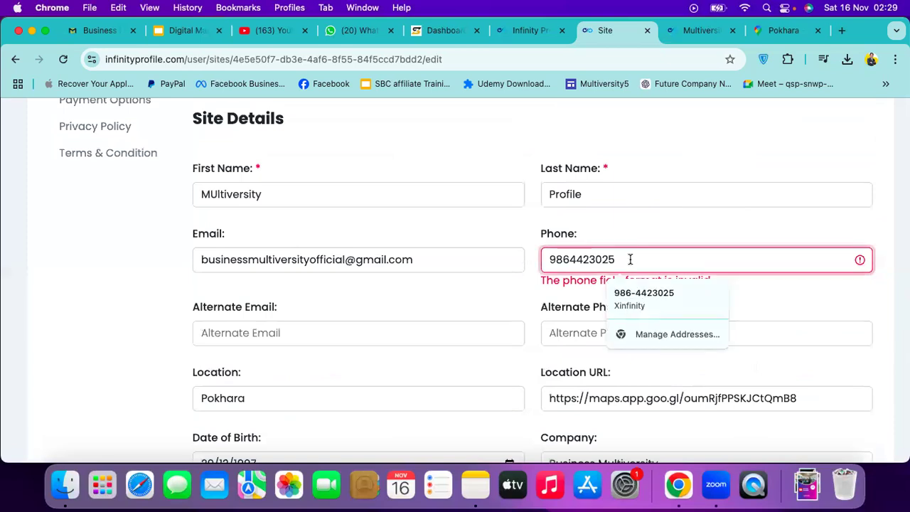
key("BackSpace")
type("8")
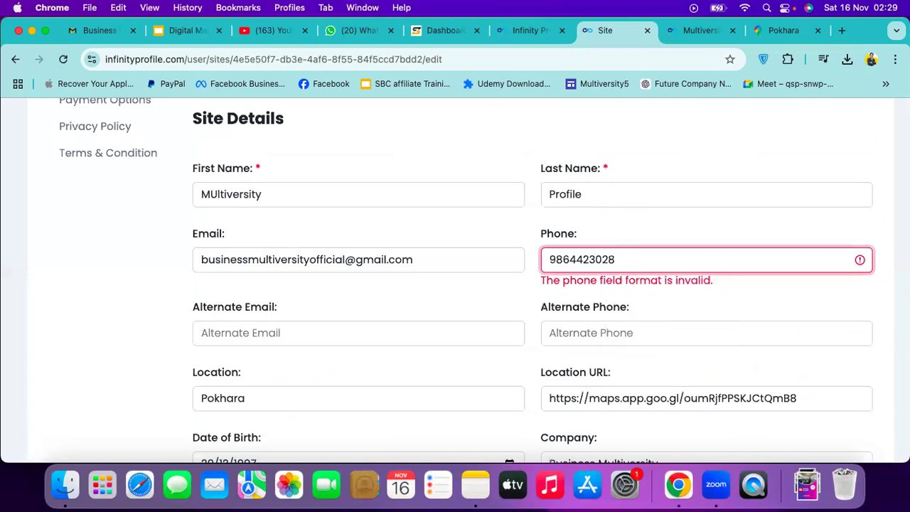
scroll(713, 285, "down", 5)
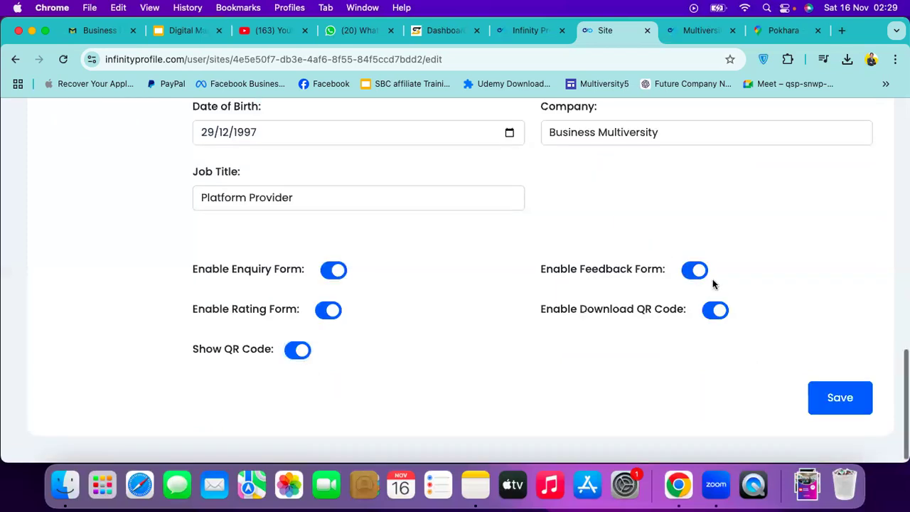
left_click(846, 393)
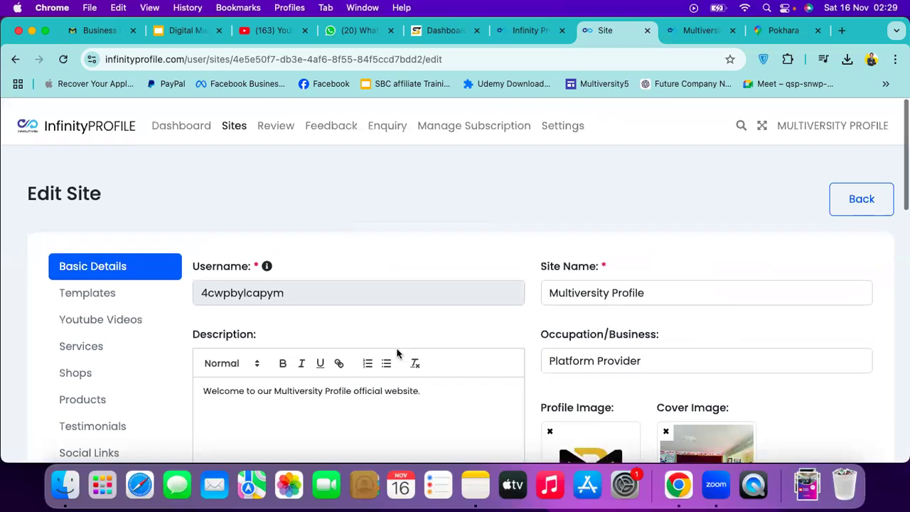
scroll(396, 354, "down", 1)
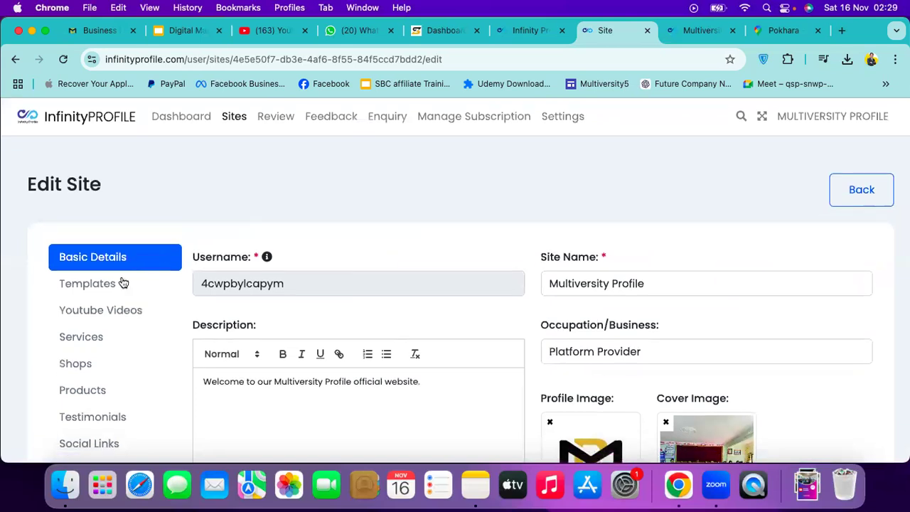
left_click(717, 41)
left_click(508, 51)
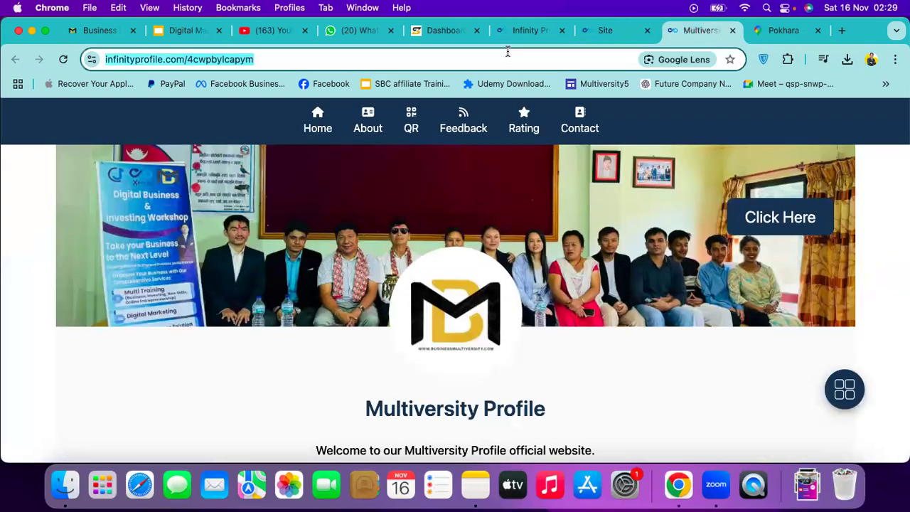
key("Return")
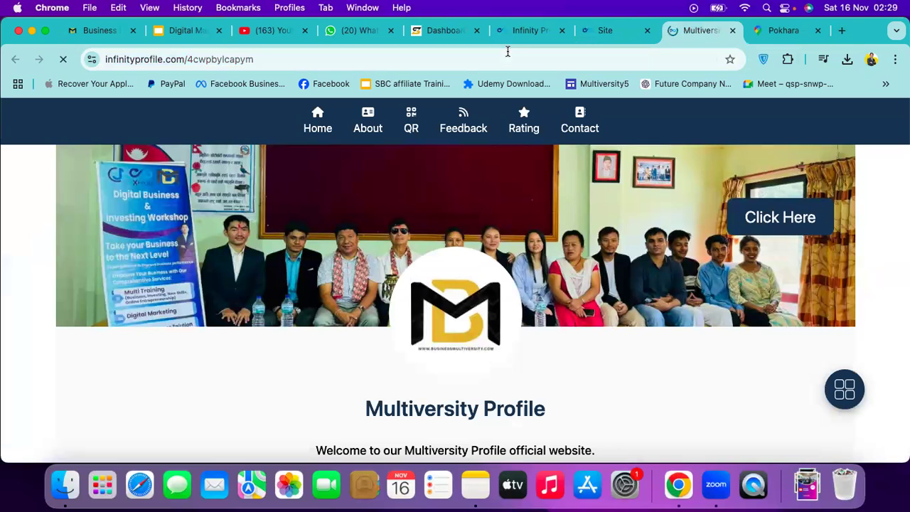
scroll(603, 288, "down", 3)
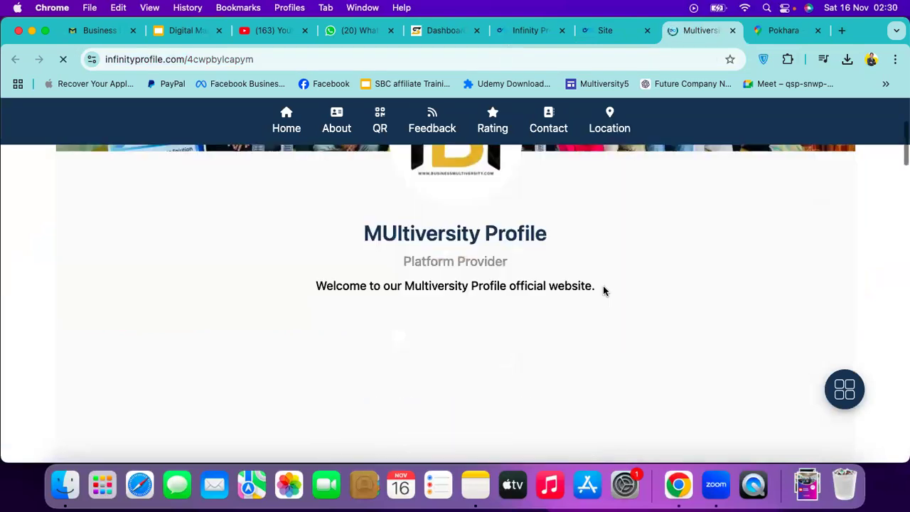
scroll(603, 290, "down", 1)
scroll(603, 290, "down", 3)
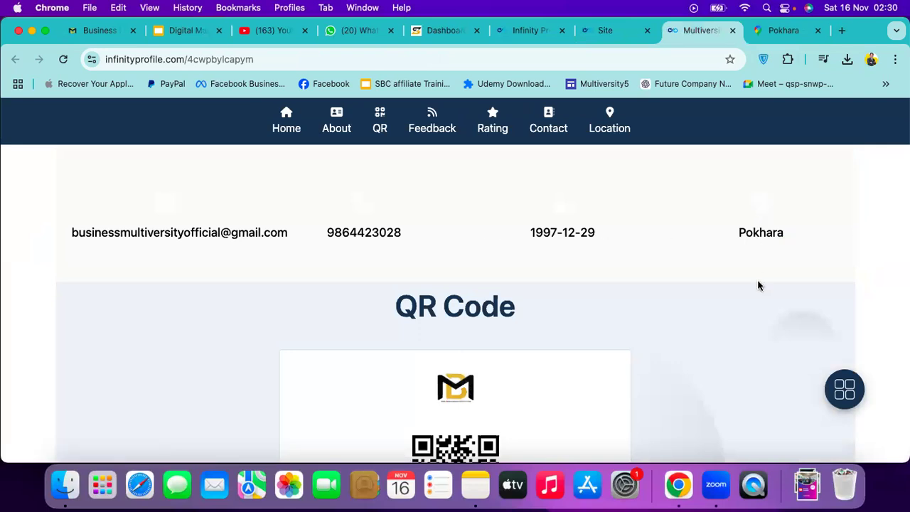
scroll(758, 285, "down", 10)
scroll(758, 286, "up", 10)
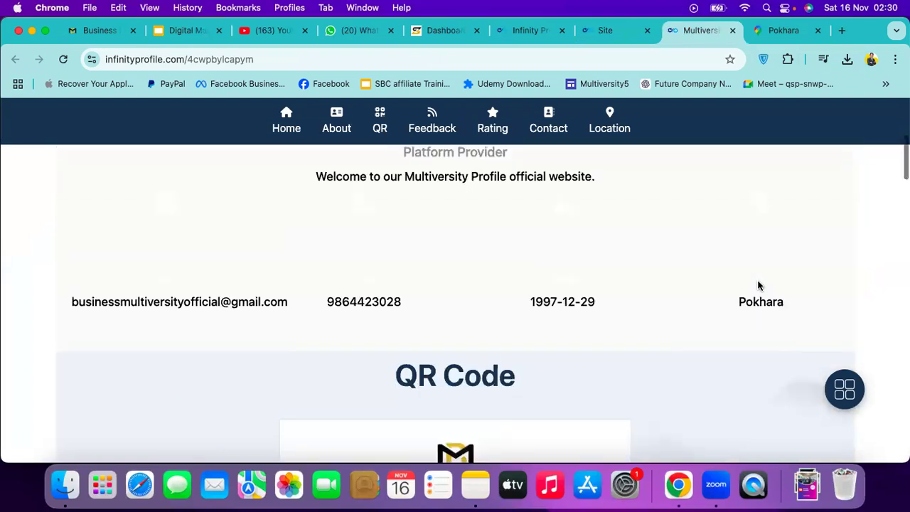
scroll(768, 373, "up", 2)
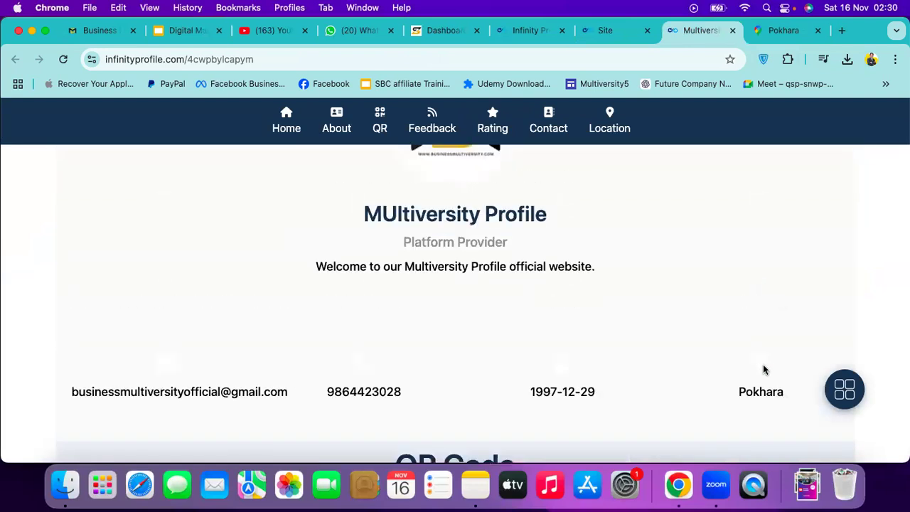
scroll(764, 369, "down", 3)
scroll(764, 369, "down", 5)
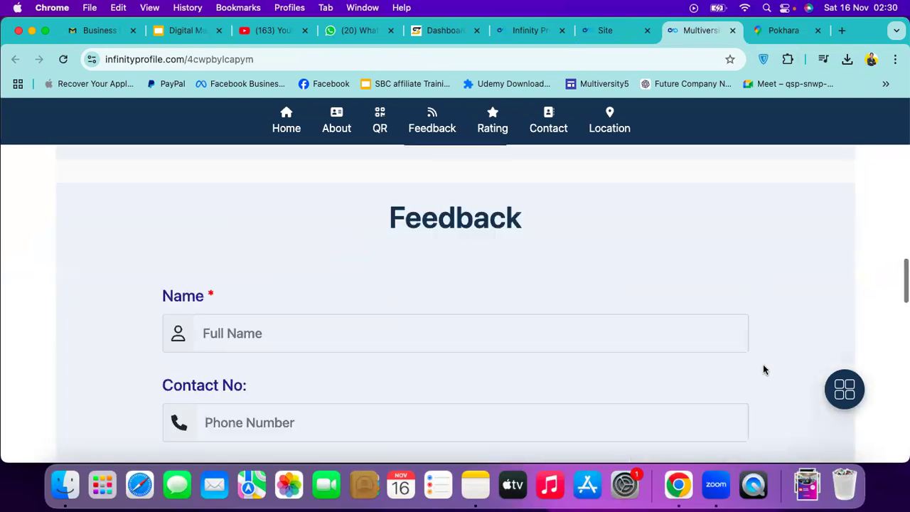
scroll(763, 364, "up", 10)
left_click(605, 30)
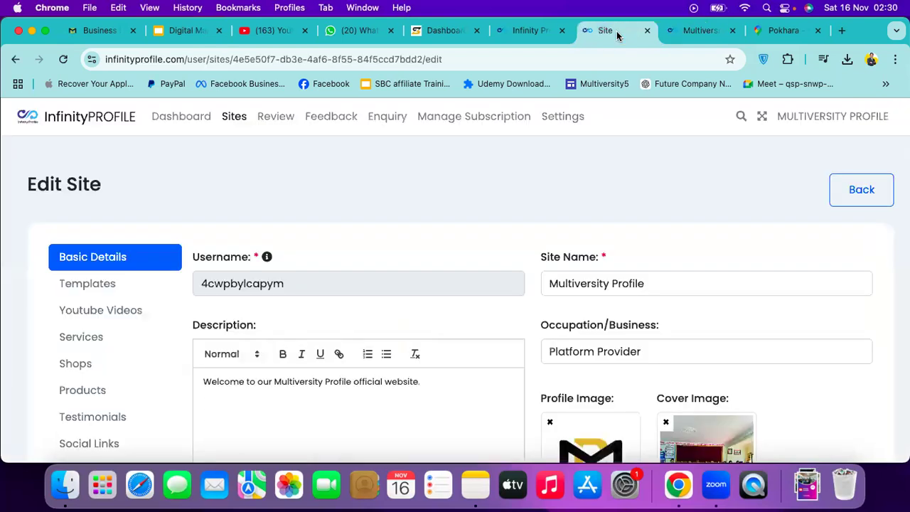
In Templates, pick the sixth template with the phone-image banner
left_click(102, 285)
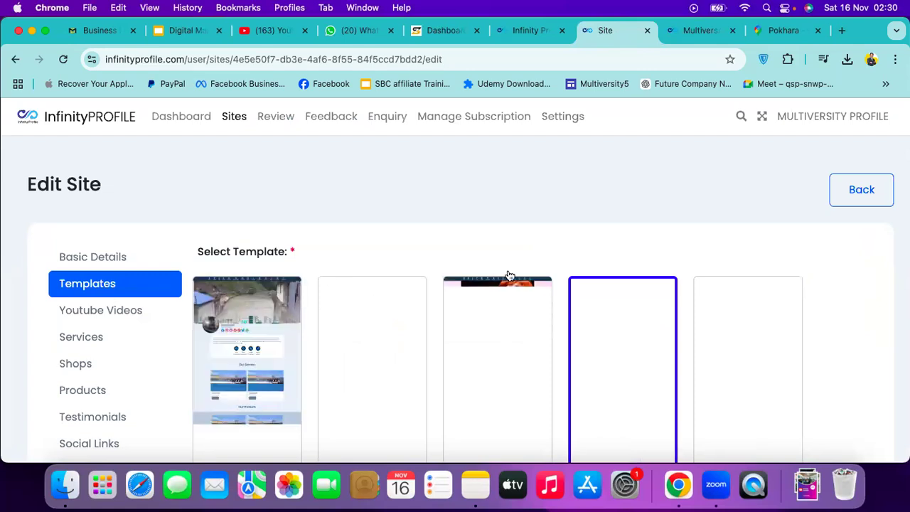
scroll(490, 256, "down", 1)
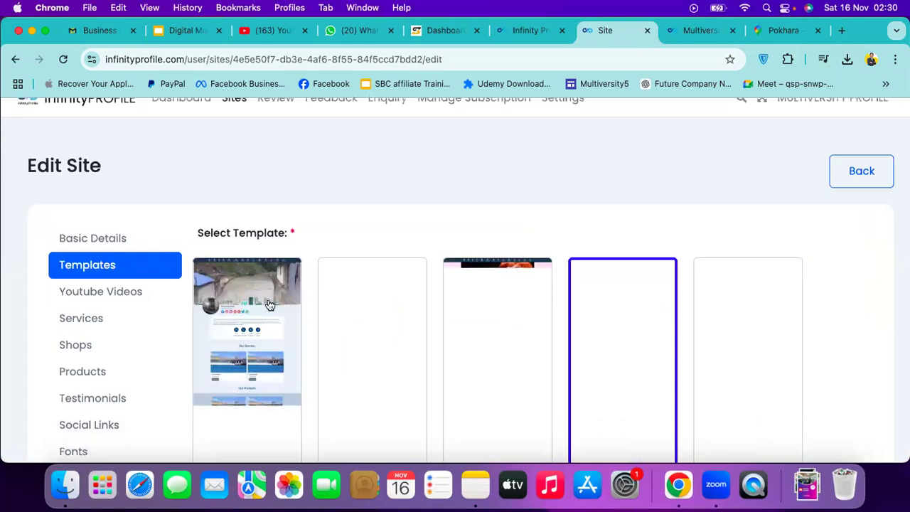
scroll(320, 268, "down", 3)
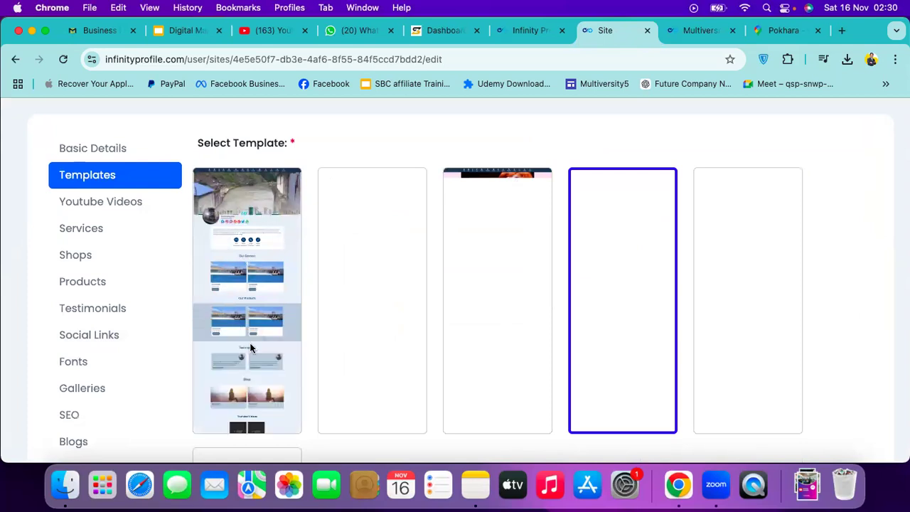
scroll(250, 347, "down", 3)
scroll(361, 291, "up", 2)
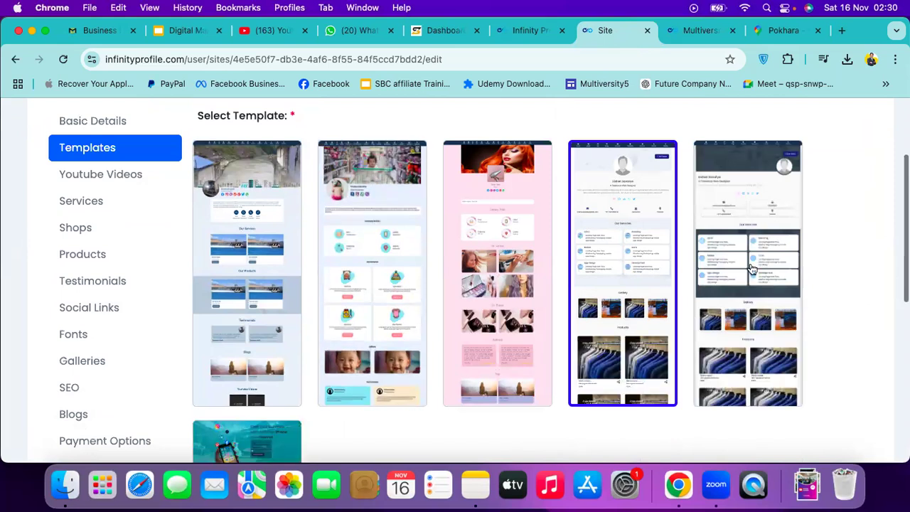
scroll(317, 286, "down", 3)
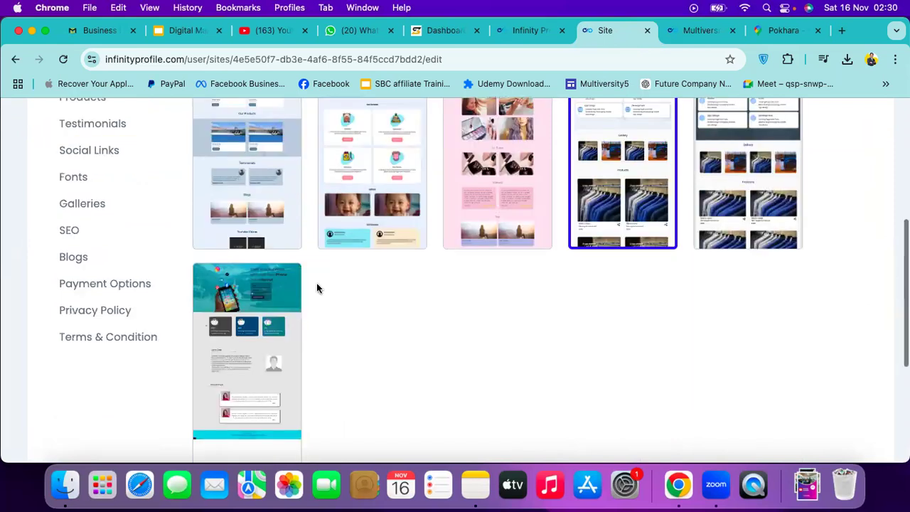
left_click(271, 311)
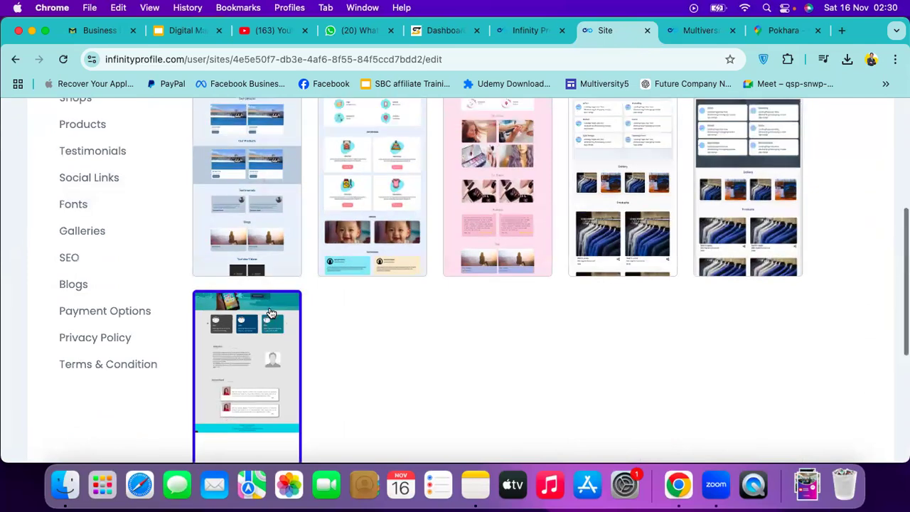
scroll(269, 306, "down", 3)
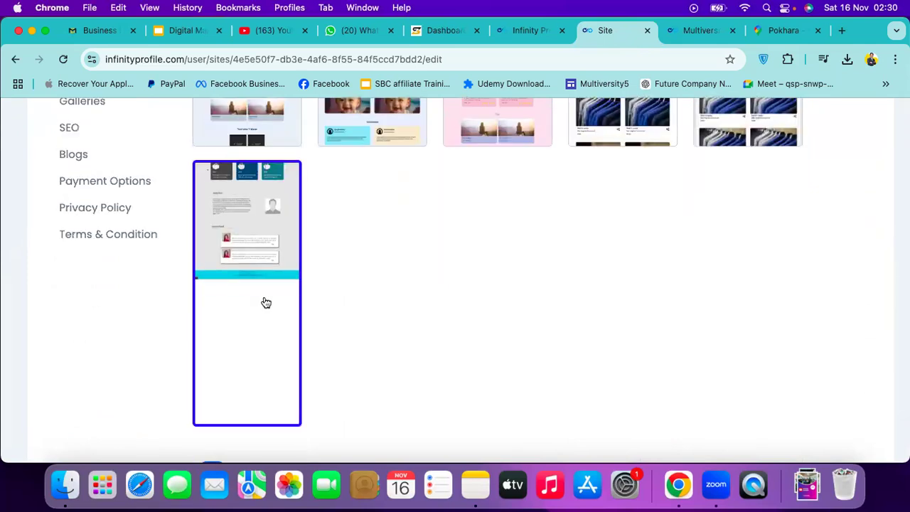
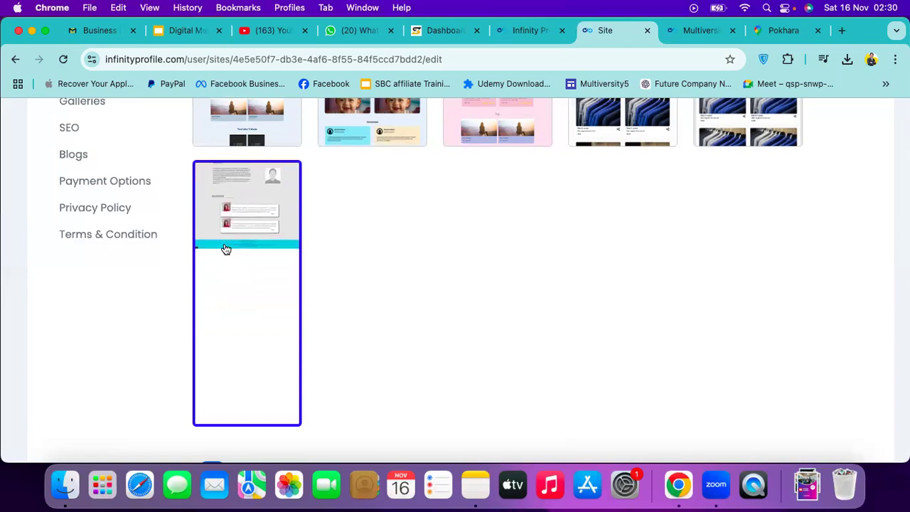
Browse the six template designs and select the pink third template
scroll(226, 249, "up", 5)
scroll(224, 246, "down", 4)
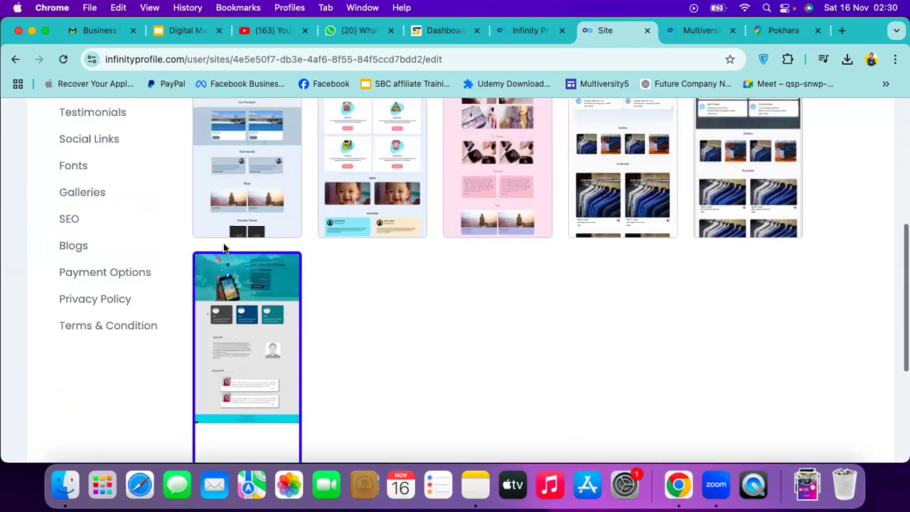
scroll(225, 248, "down", 3)
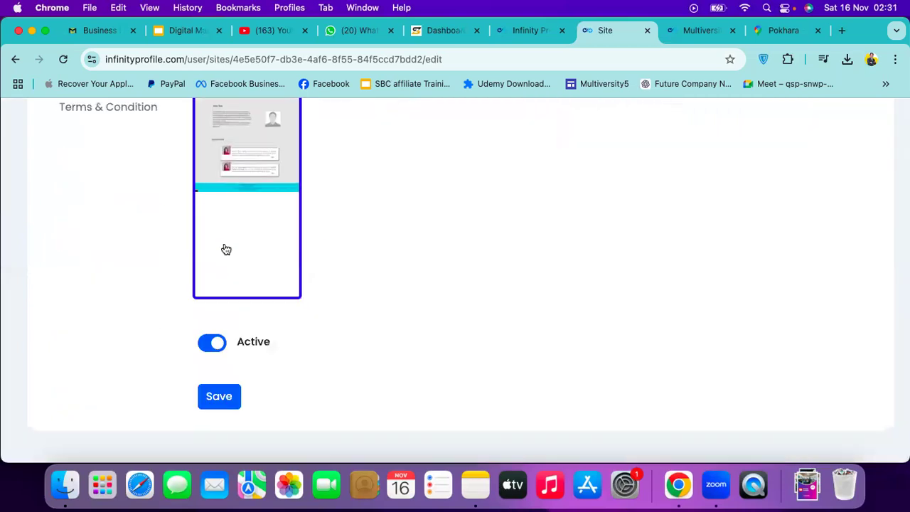
scroll(226, 249, "up", 2)
scroll(226, 249, "up", 2)
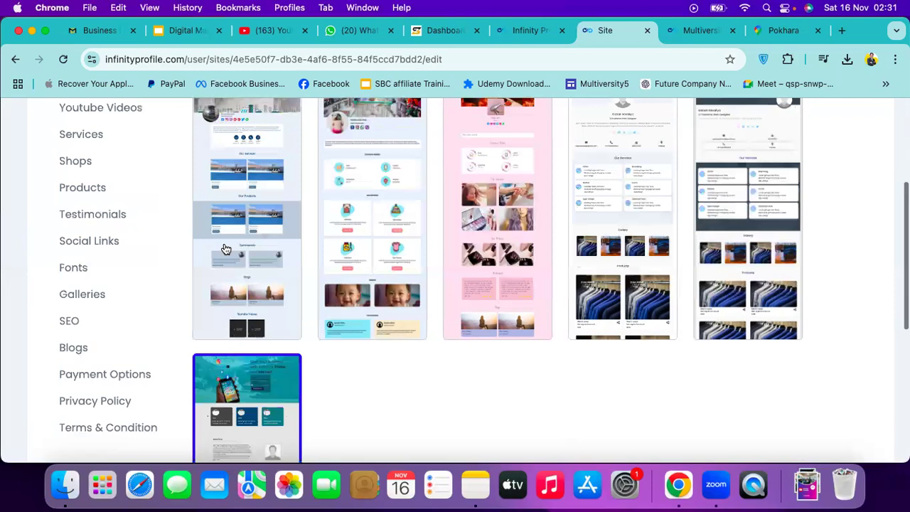
scroll(251, 324, "down", 2)
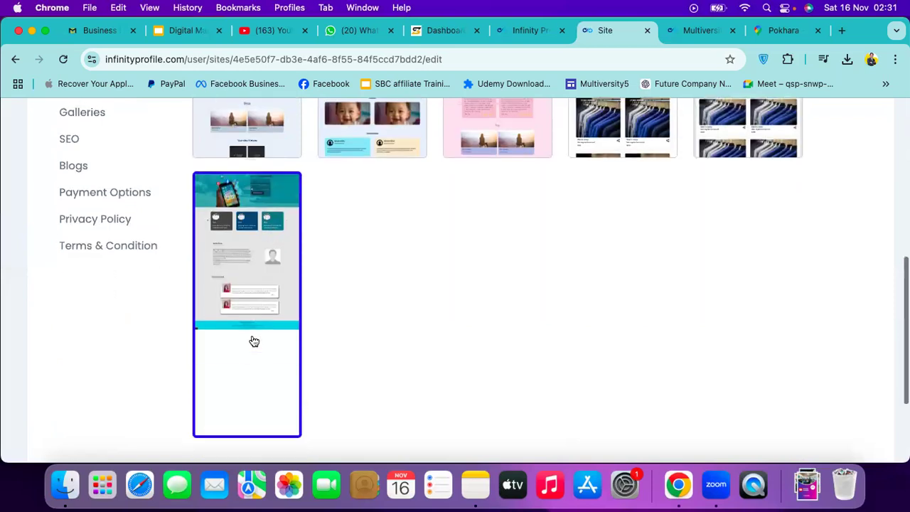
scroll(218, 260, "down", 2)
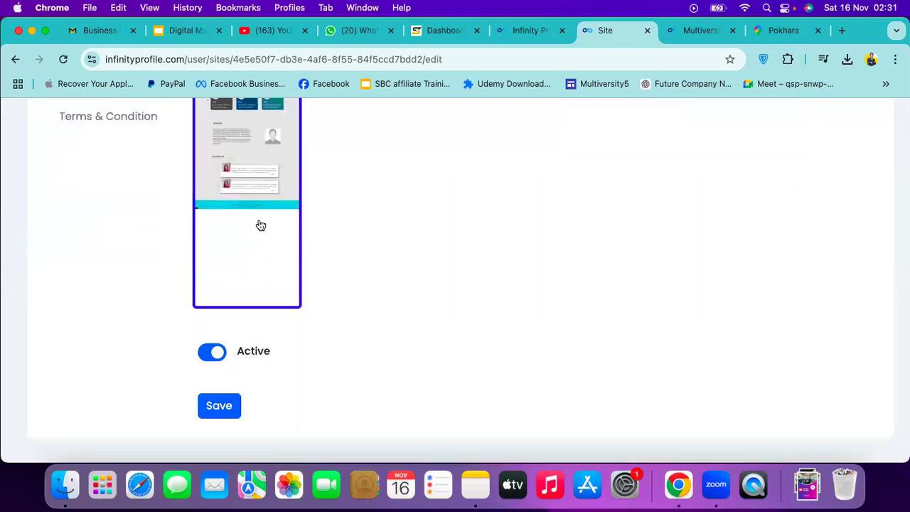
scroll(260, 226, "up", 3)
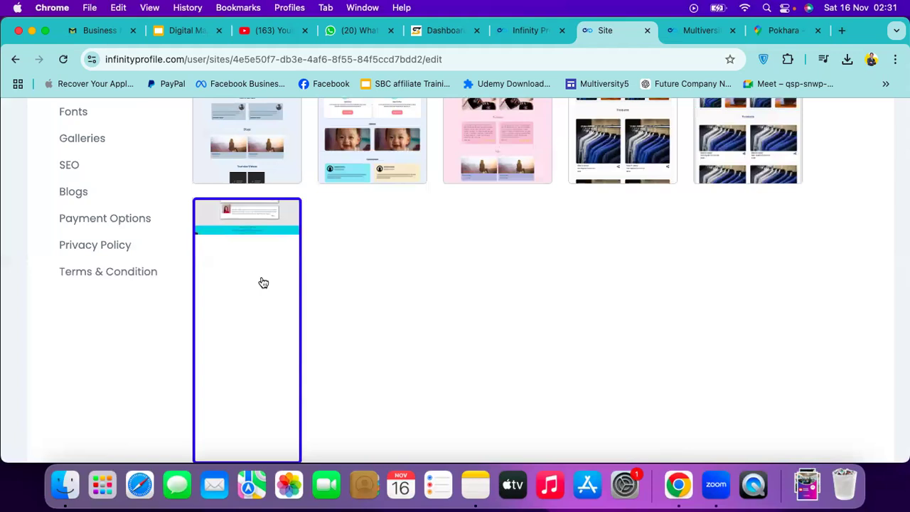
scroll(263, 283, "up", 3)
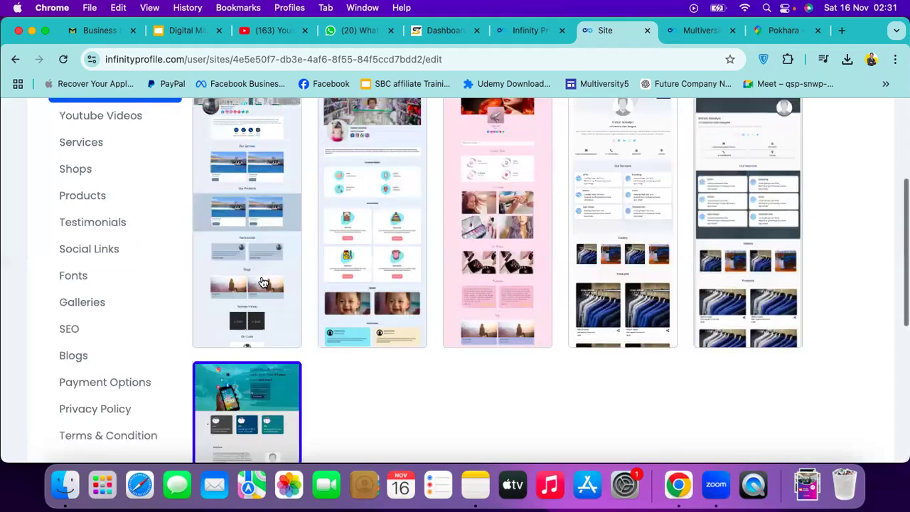
scroll(264, 283, "down", 2)
scroll(263, 283, "down", 1)
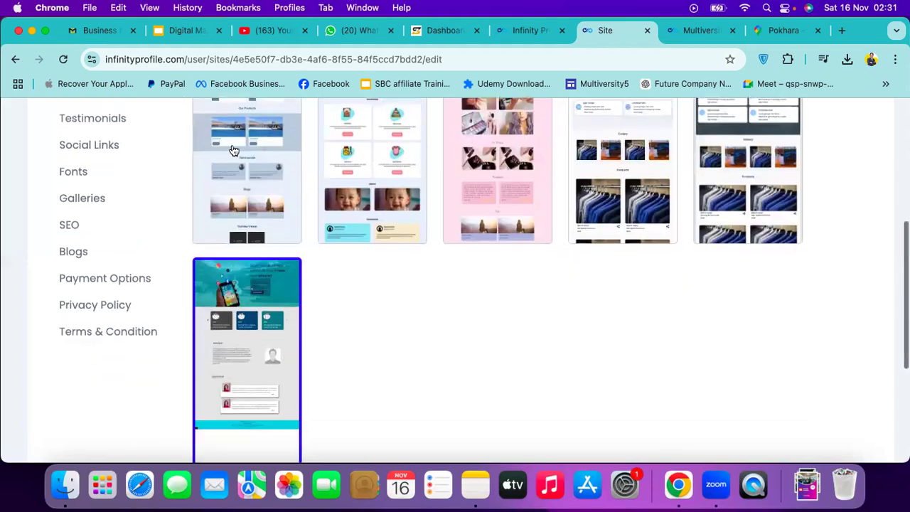
scroll(379, 209, "up", 3)
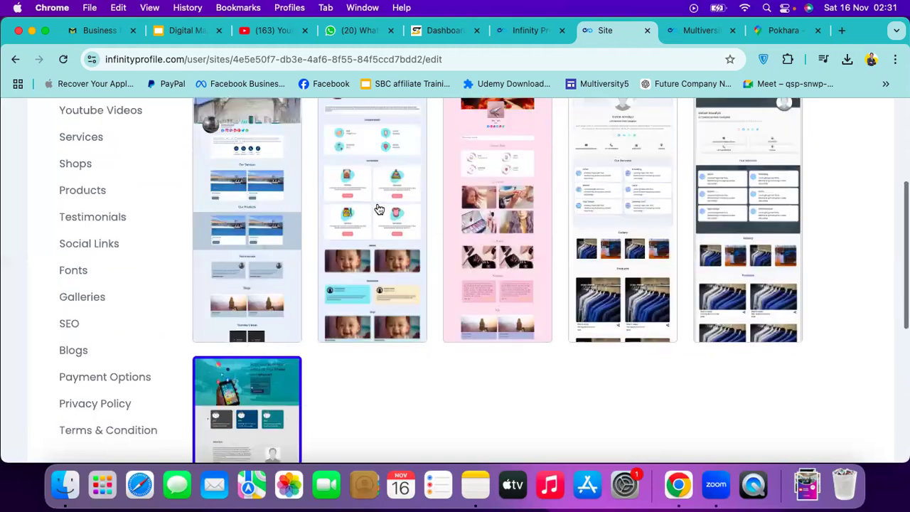
scroll(379, 231, "up", 2)
scroll(256, 268, "up", 1)
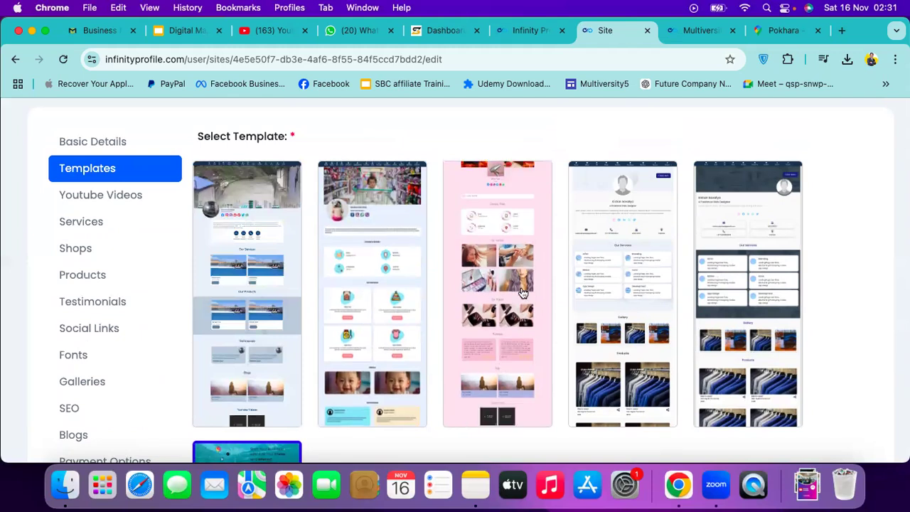
left_click(522, 295)
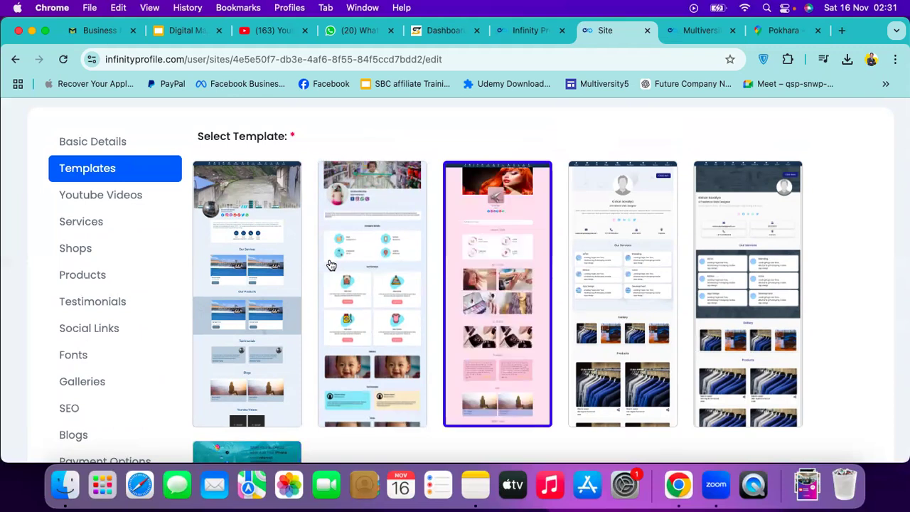
left_click(262, 273)
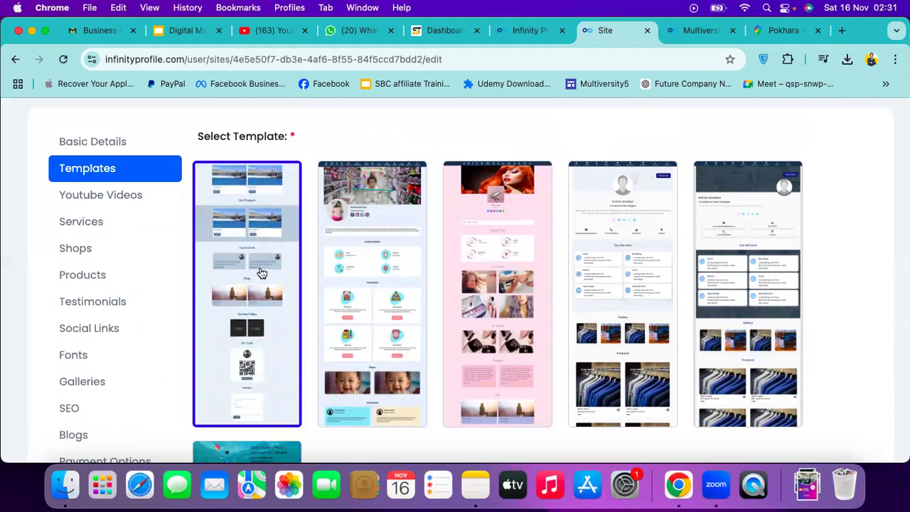
left_click(525, 258)
Save the pink template as the site's design and review the Templates list
scroll(526, 258, "down", 3)
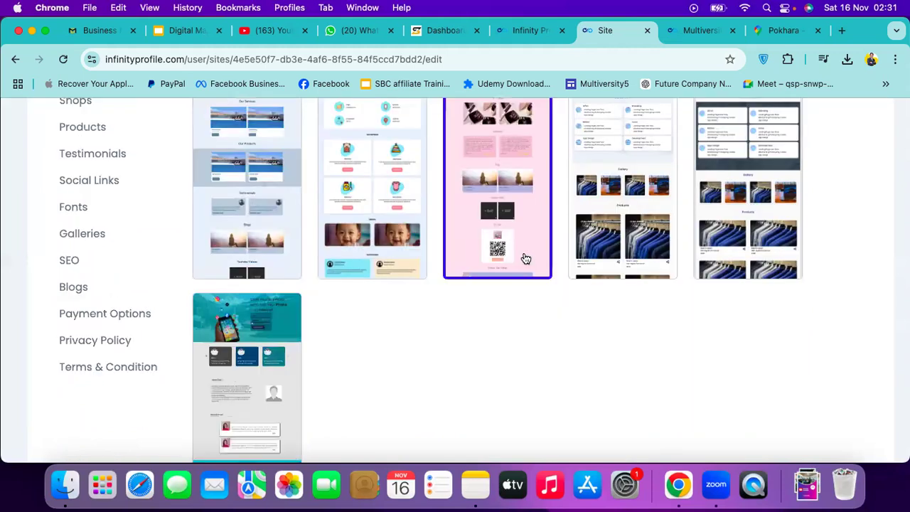
scroll(523, 257, "up", 1)
scroll(523, 257, "down", 6)
left_click(219, 397)
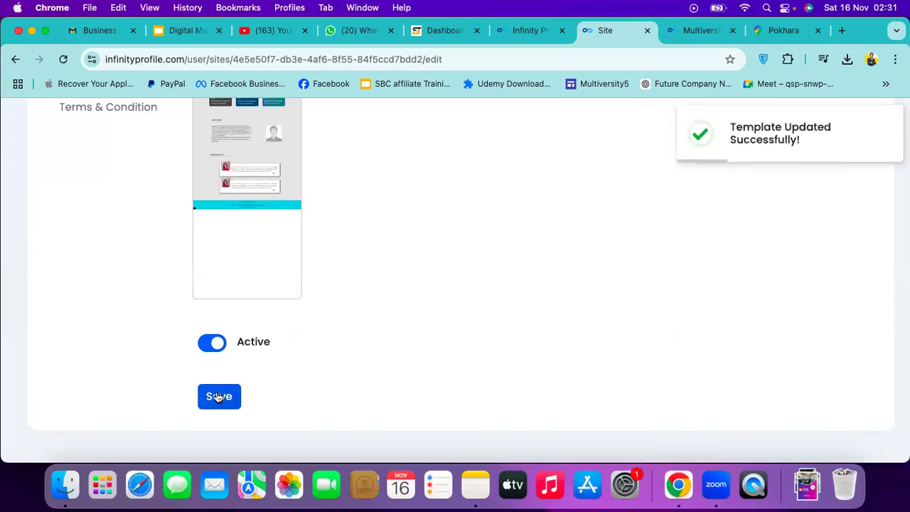
scroll(358, 340, "up", 10)
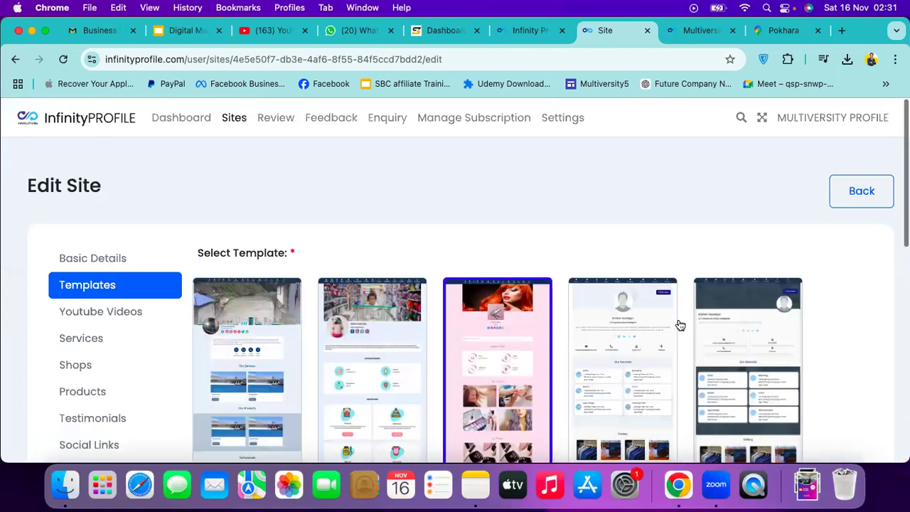
scroll(679, 313, "down", 5)
scroll(671, 297, "down", 2)
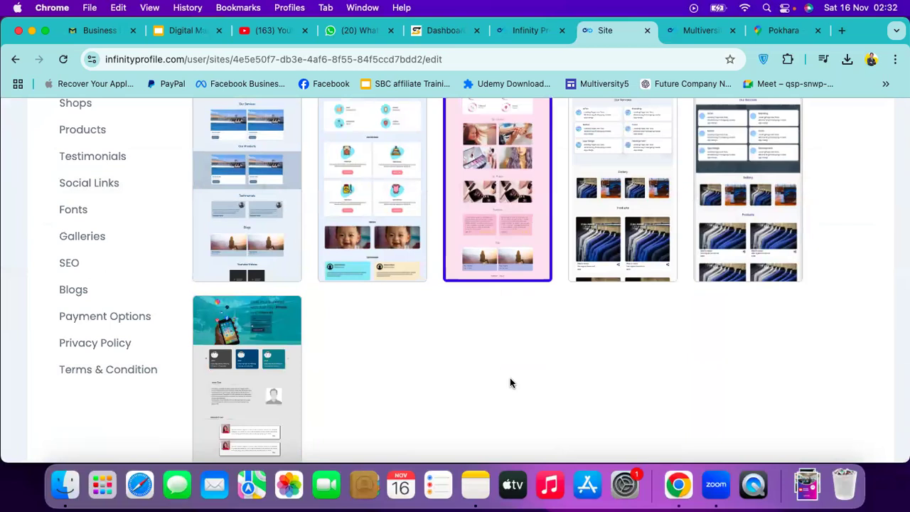
scroll(510, 383, "up", 5)
scroll(510, 382, "down", 3)
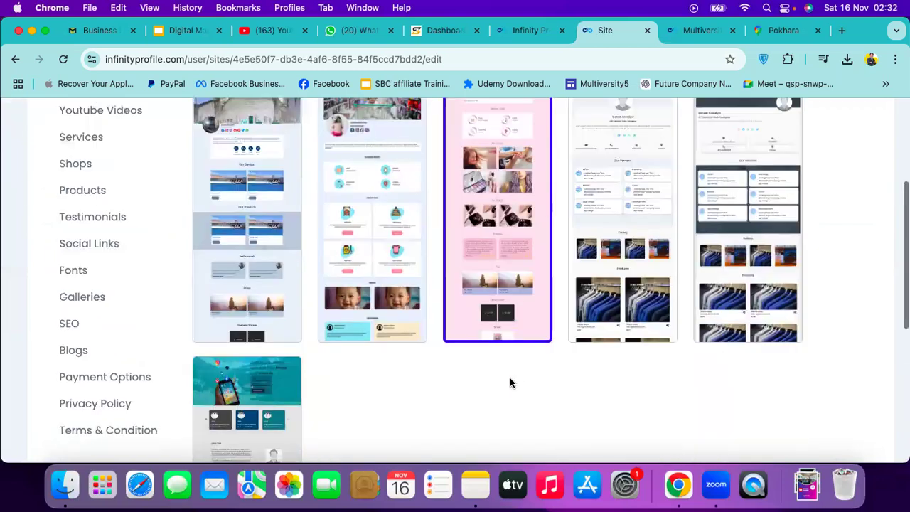
scroll(539, 380, "up", 3)
scroll(393, 418, "down", 2)
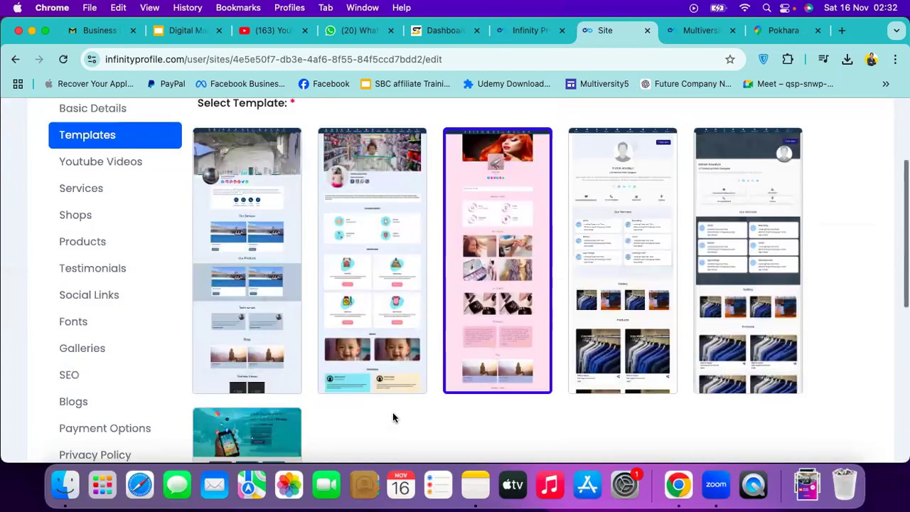
scroll(411, 321, "down", 1)
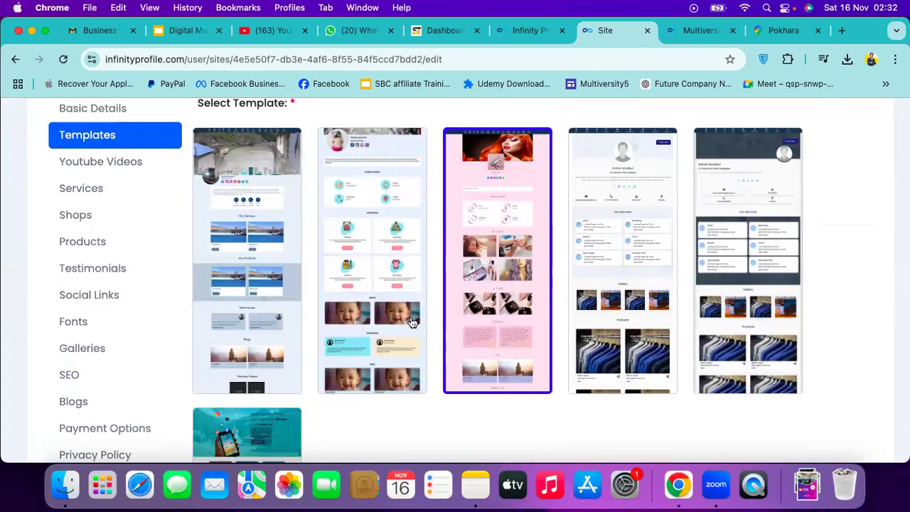
scroll(411, 321, "down", 2)
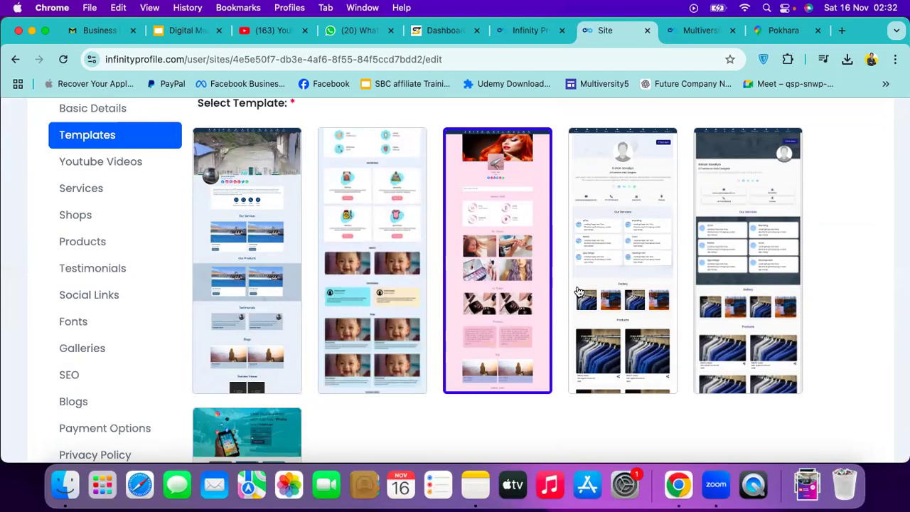
scroll(673, 335, "down", 2)
scroll(673, 334, "up", 2)
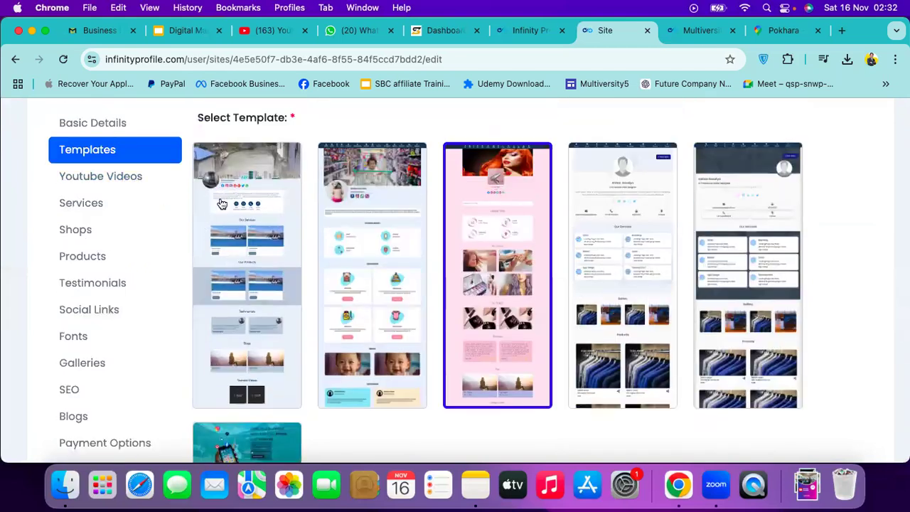
left_click(698, 30)
key("super+r")
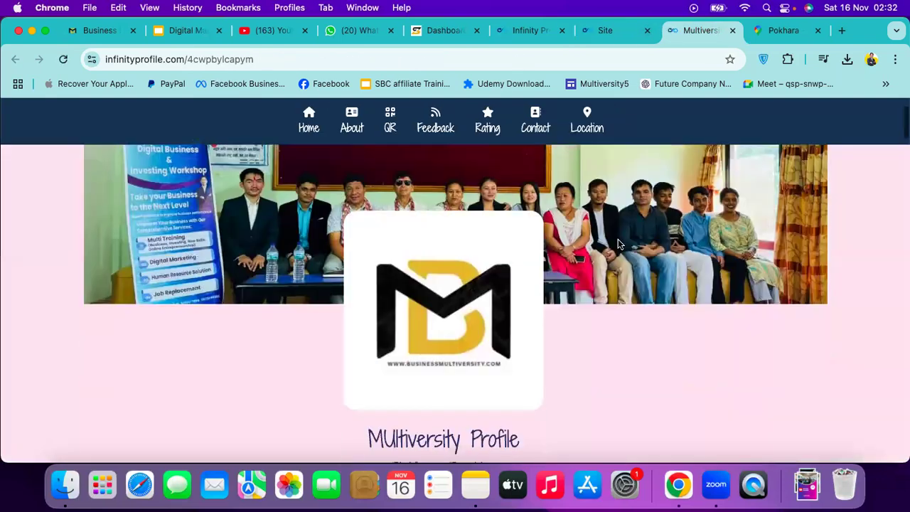
scroll(618, 244, "down", 3)
scroll(618, 244, "up", 3)
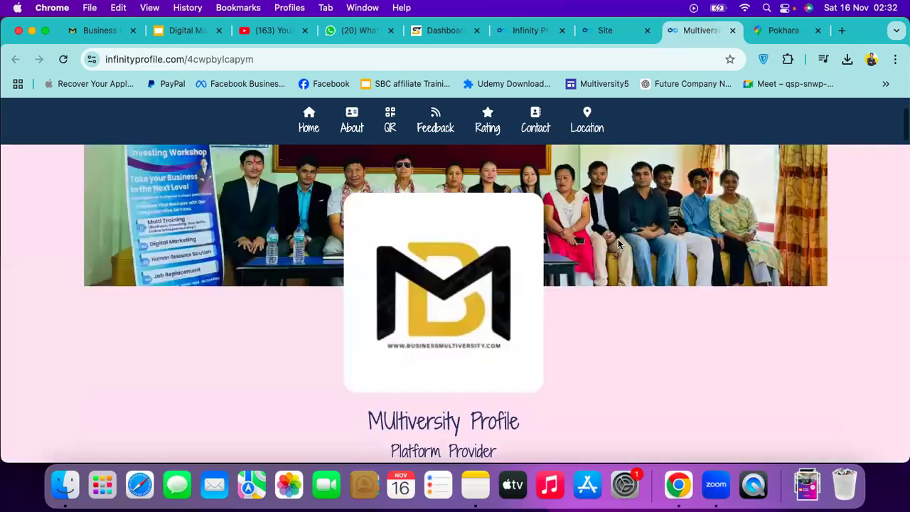
scroll(618, 244, "down", 5)
scroll(618, 244, "down", 1)
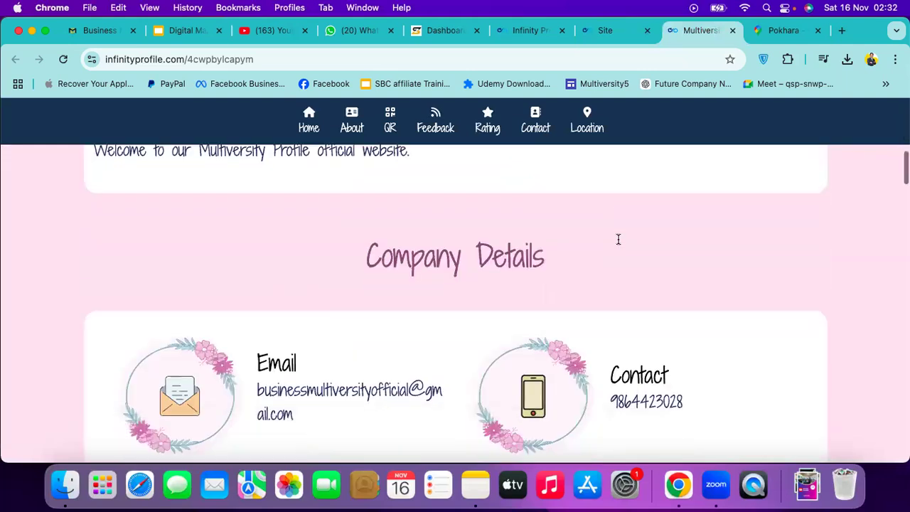
scroll(618, 244, "down", 4)
scroll(617, 241, "down", 5)
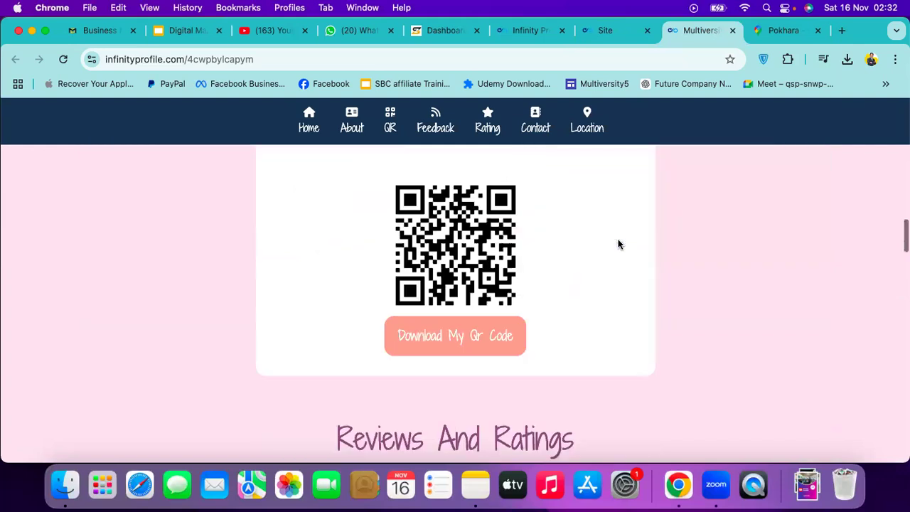
scroll(618, 240, "down", 5)
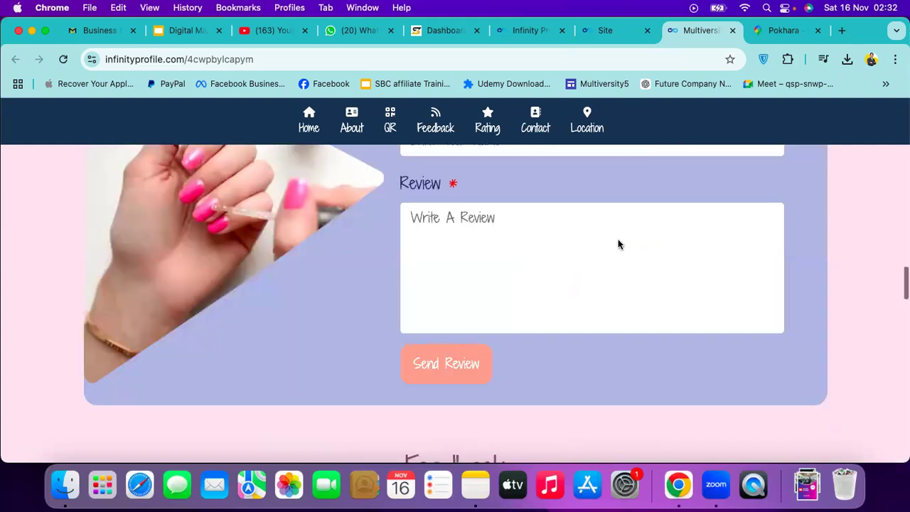
key("Home")
left_click(603, 35)
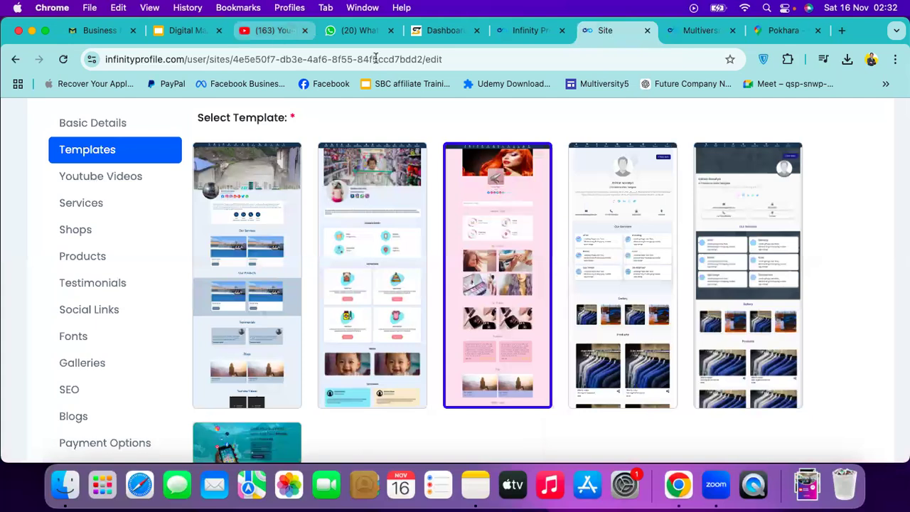
Close the old YouTube tab and load youtube.com in the Digital Marketing presentation's tab
left_click(305, 31)
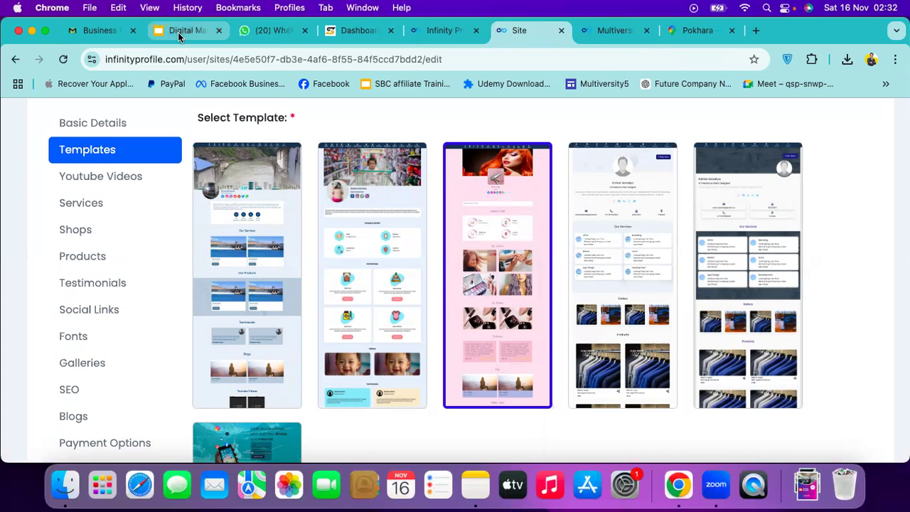
left_click(179, 32)
left_click(176, 55)
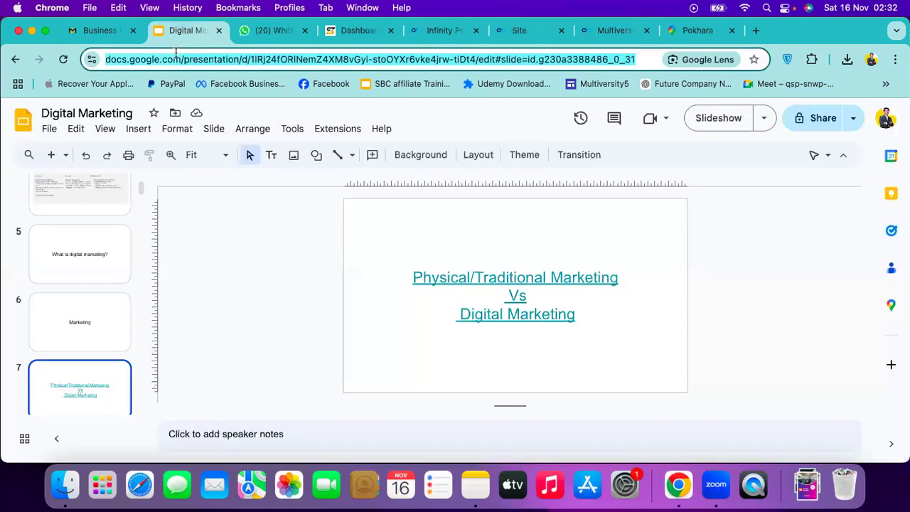
type("yo")
key("Return")
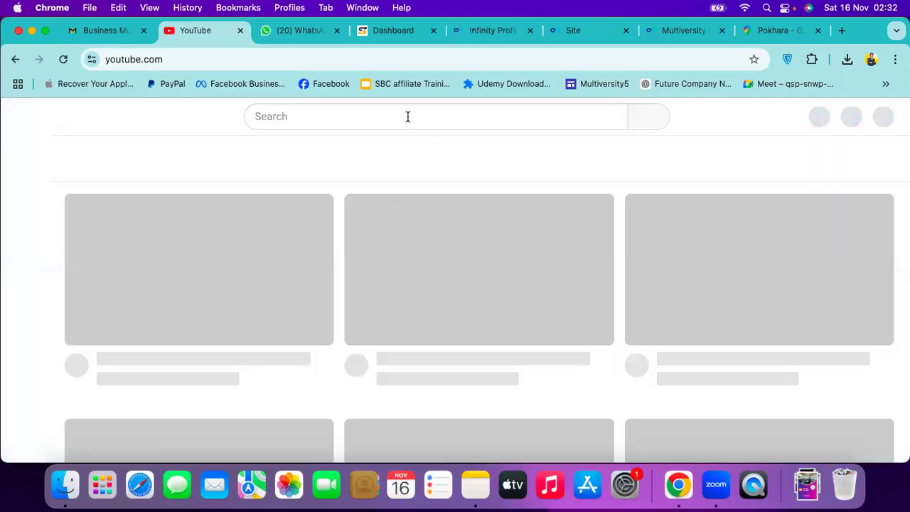
Search YouTube for 'Parlour', then refine the search to 'CSA beauty parlour'
left_click(408, 116)
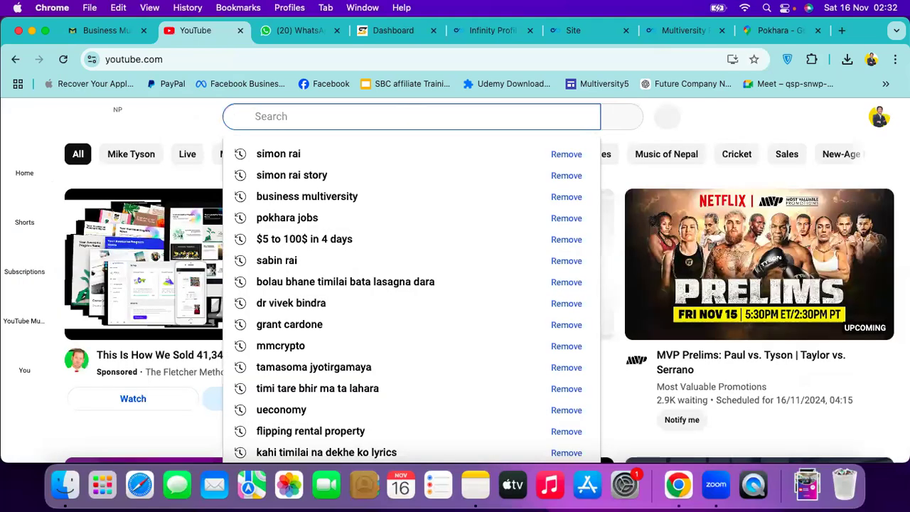
type("Pa")
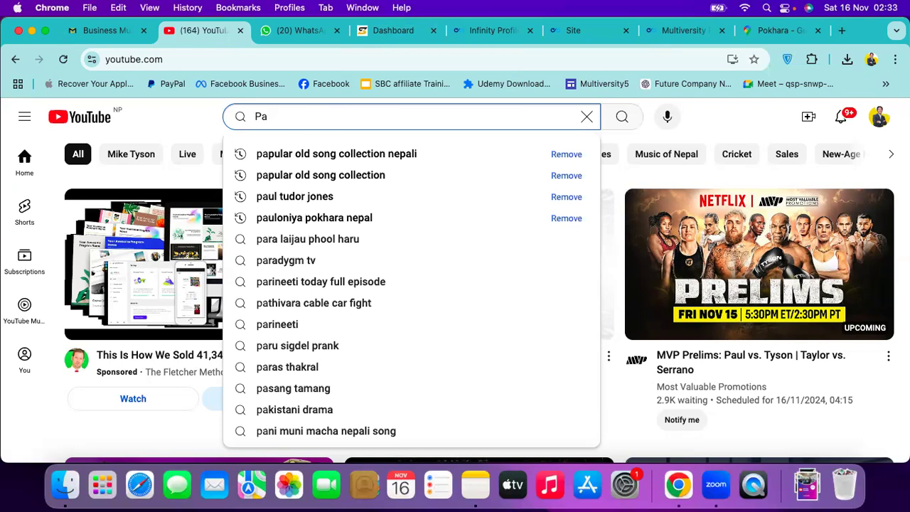
type("rlo")
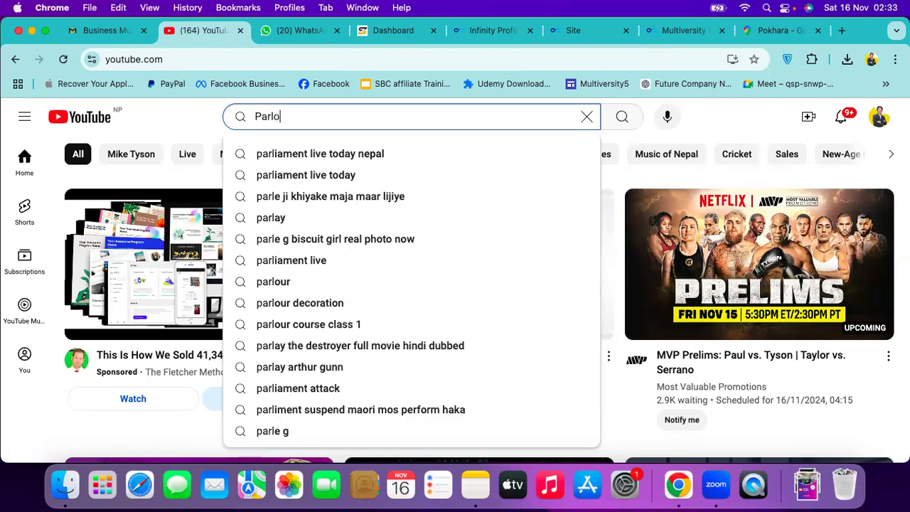
type("ur")
key("Return")
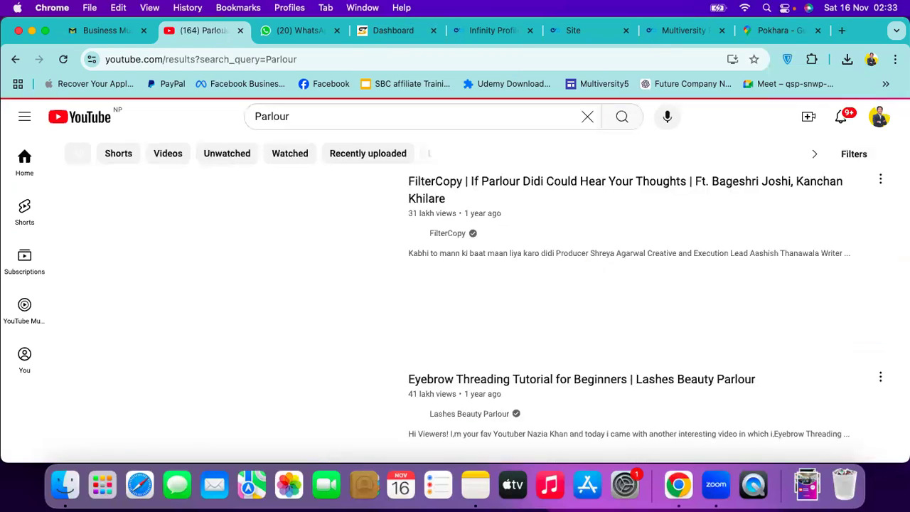
left_click(301, 116)
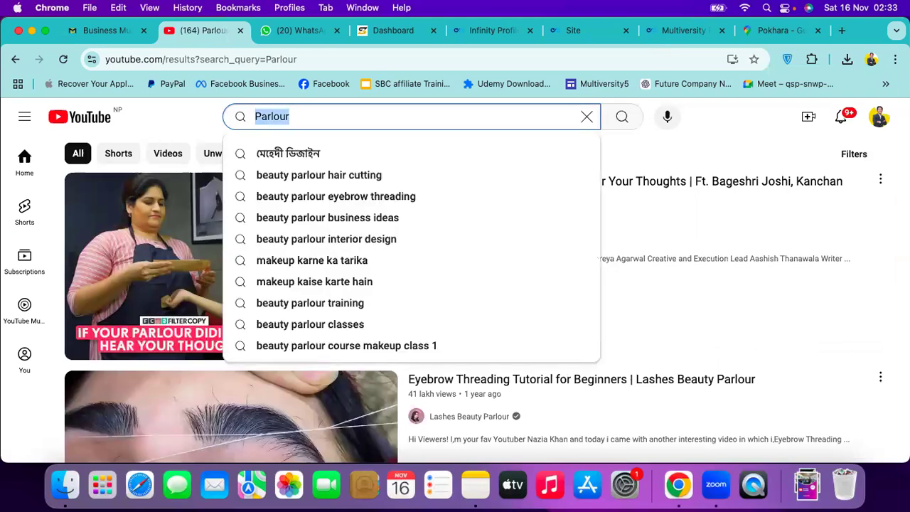
type("CSA")
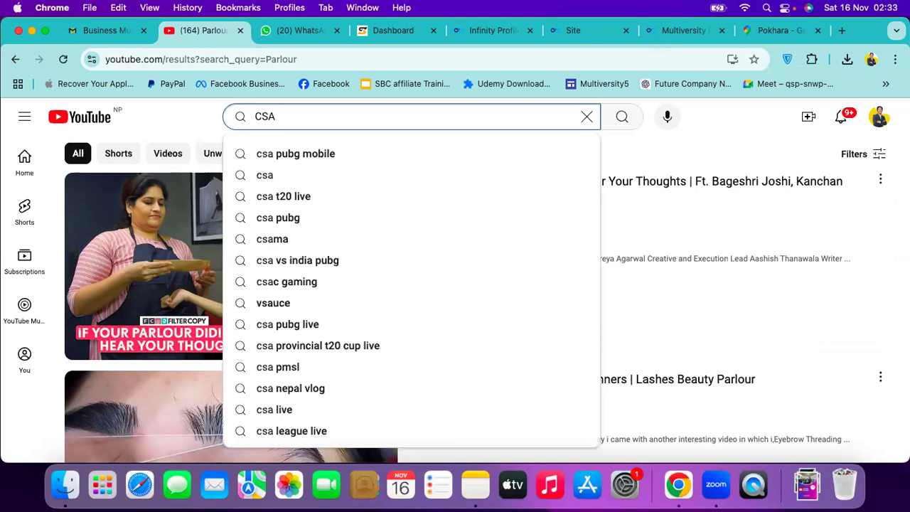
type(" bea")
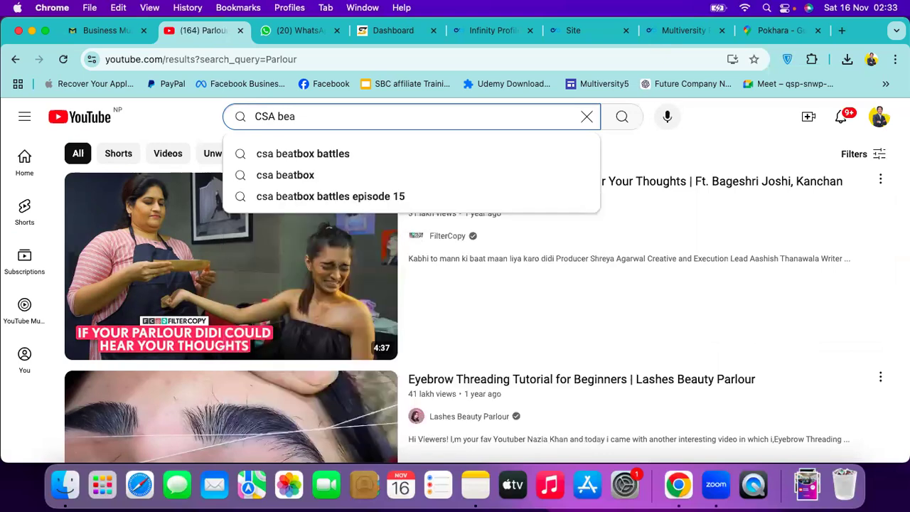
key("BackSpace")
key("BackSpace")
key("BackSpace")
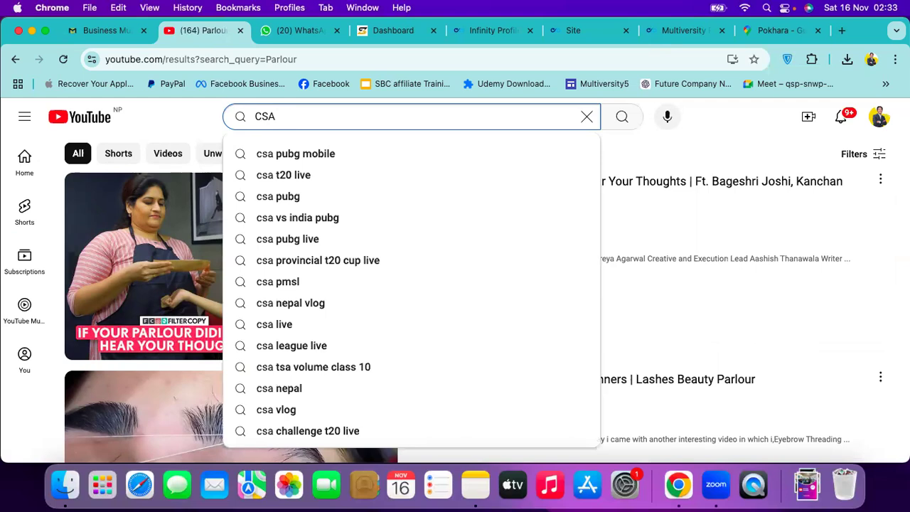
type("beauty p")
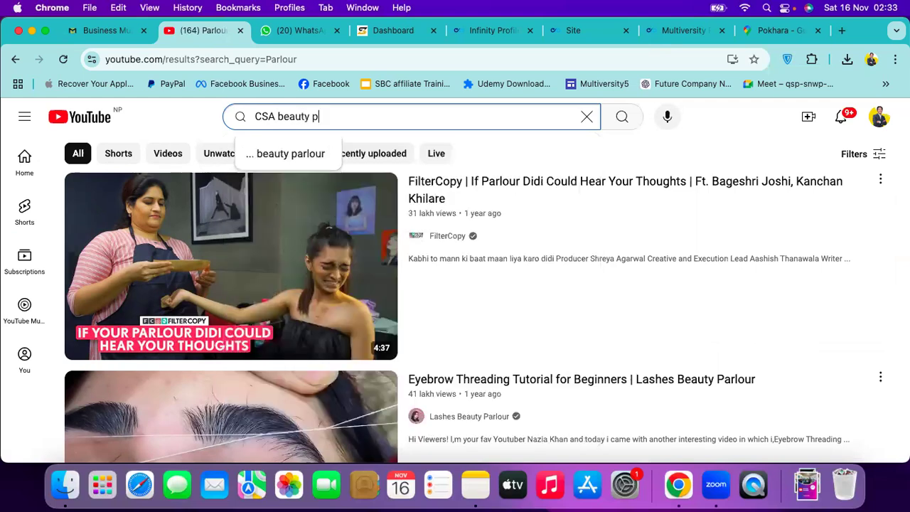
type("arlour")
key("Return")
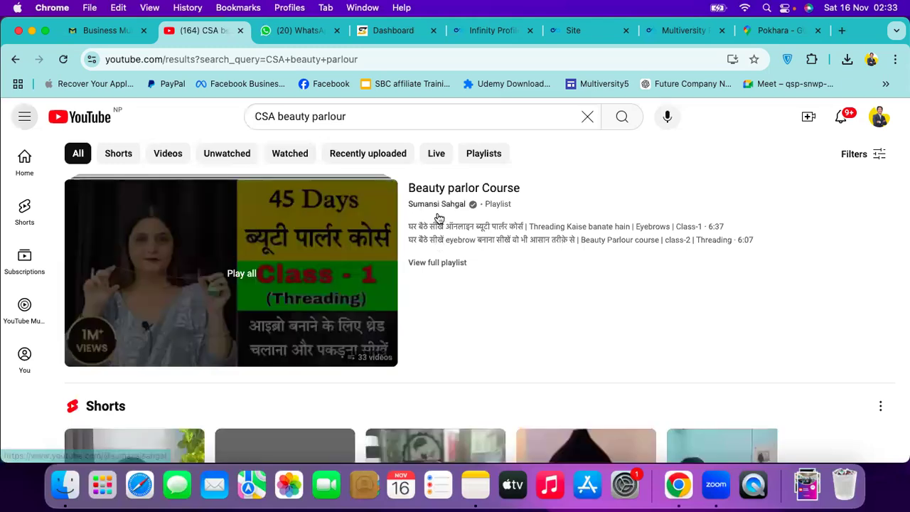
Open the Beauty parlor Course's Class-1 threading video, pause the ad, and copy its share link
scroll(439, 218, "down", 3)
scroll(438, 218, "down", 5)
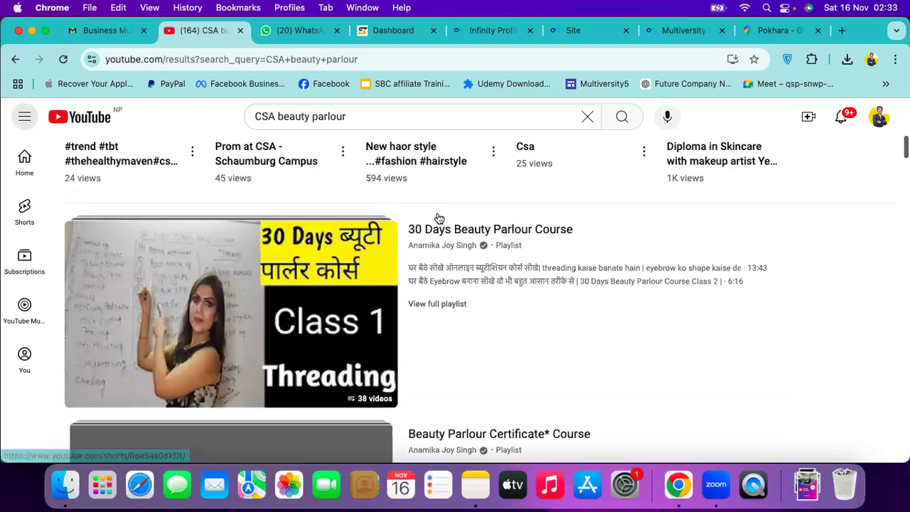
scroll(446, 203, "up", 8)
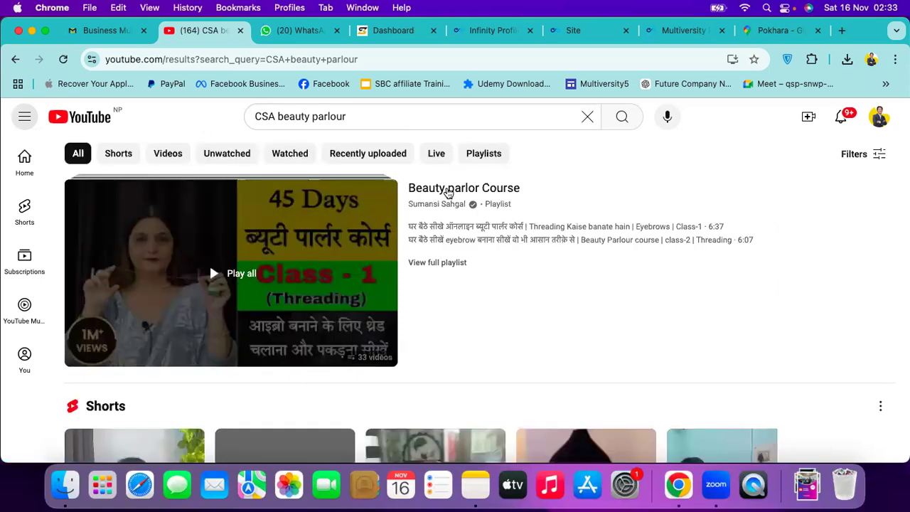
left_click(448, 190)
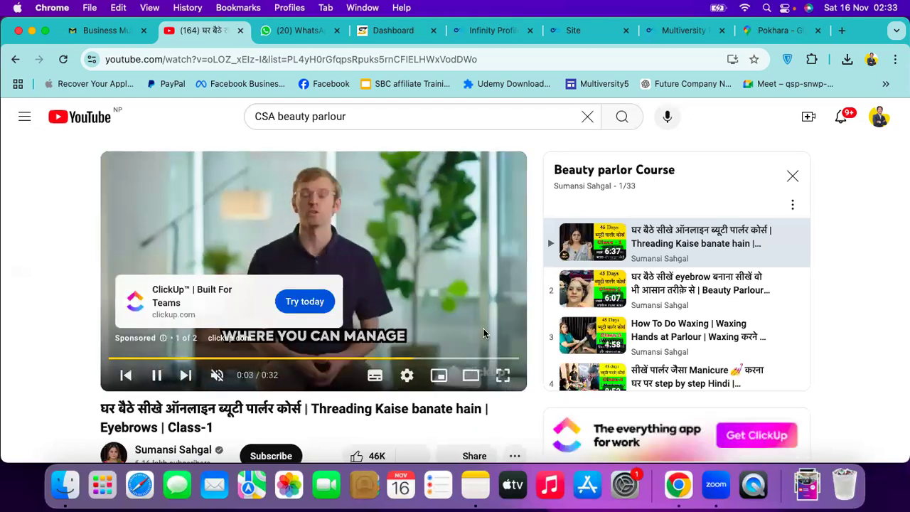
left_click(157, 377)
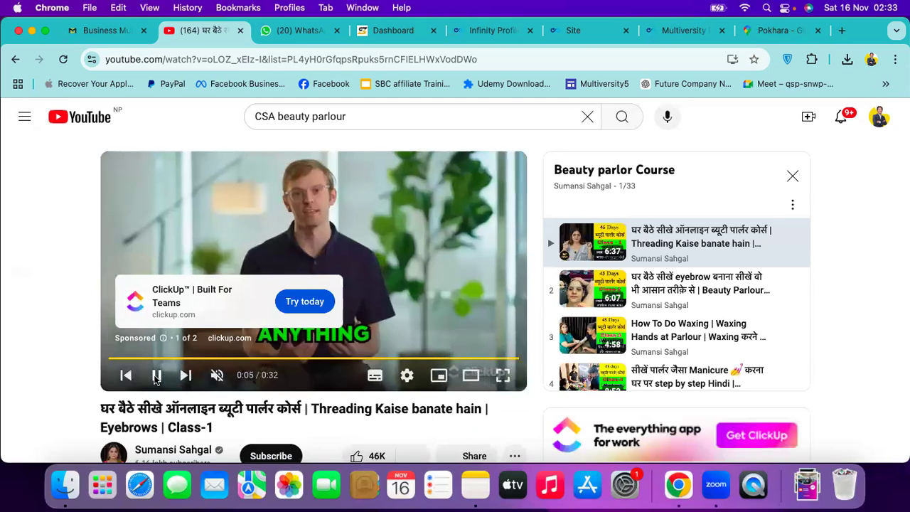
scroll(471, 330, "down", 3)
left_click(471, 325)
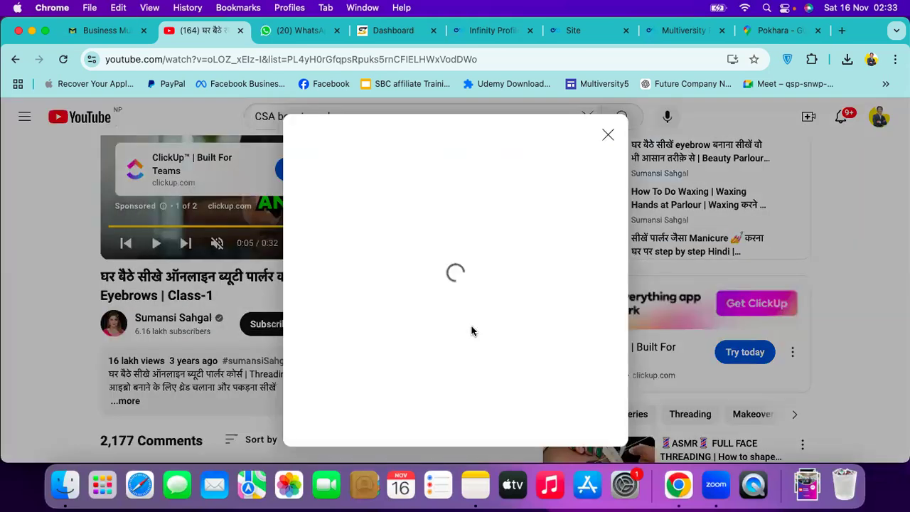
left_click(576, 352)
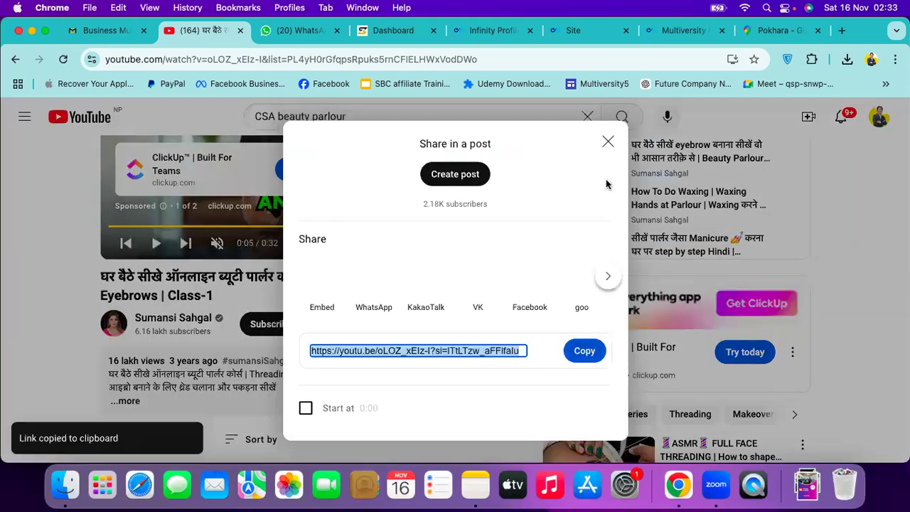
Add the threading video's link as a new YouTube video in the site editor and save it
left_click(609, 141)
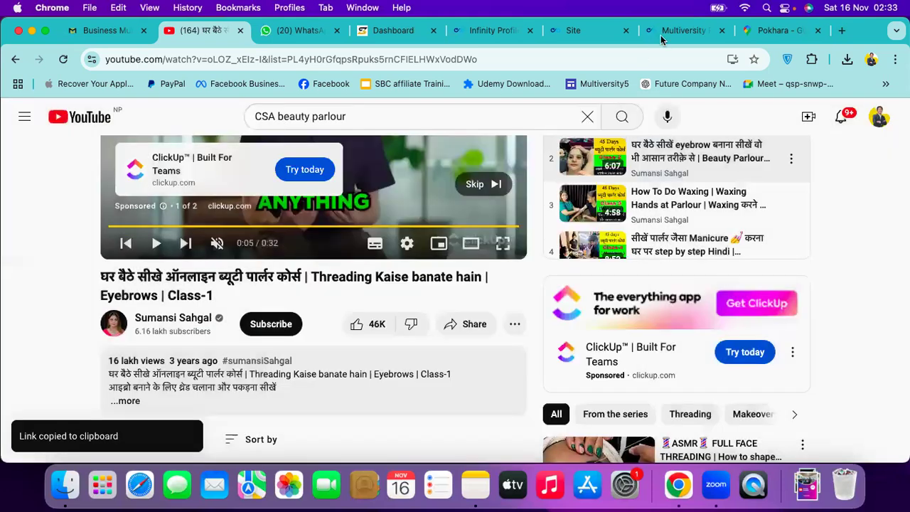
left_click(661, 35)
left_click(587, 34)
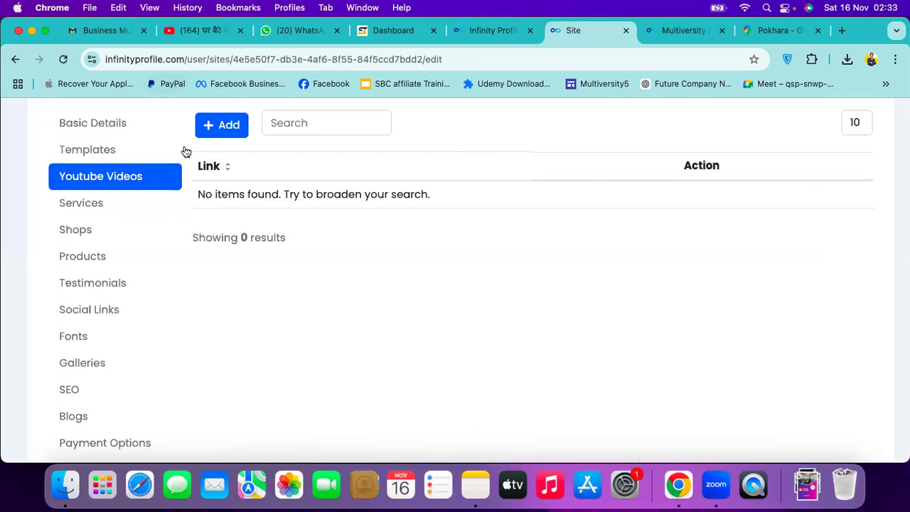
left_click(225, 127)
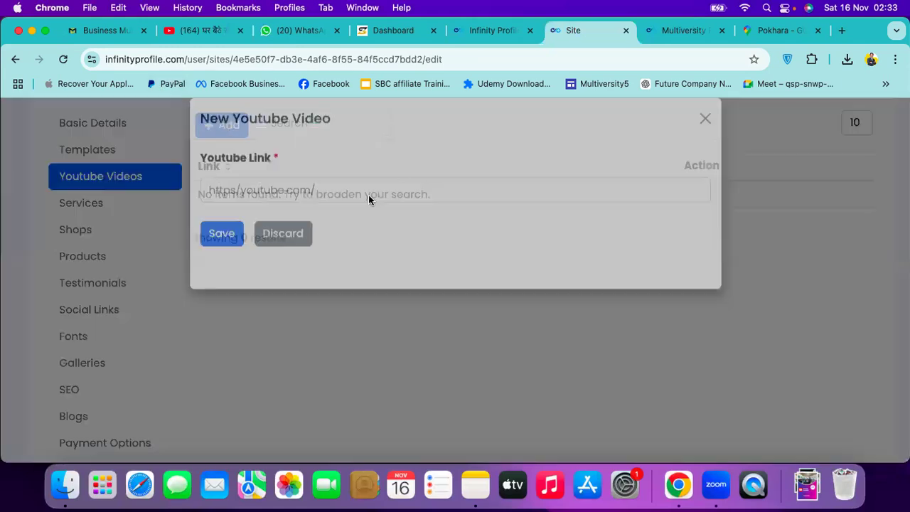
left_click(368, 198)
key("super+v")
left_click(231, 256)
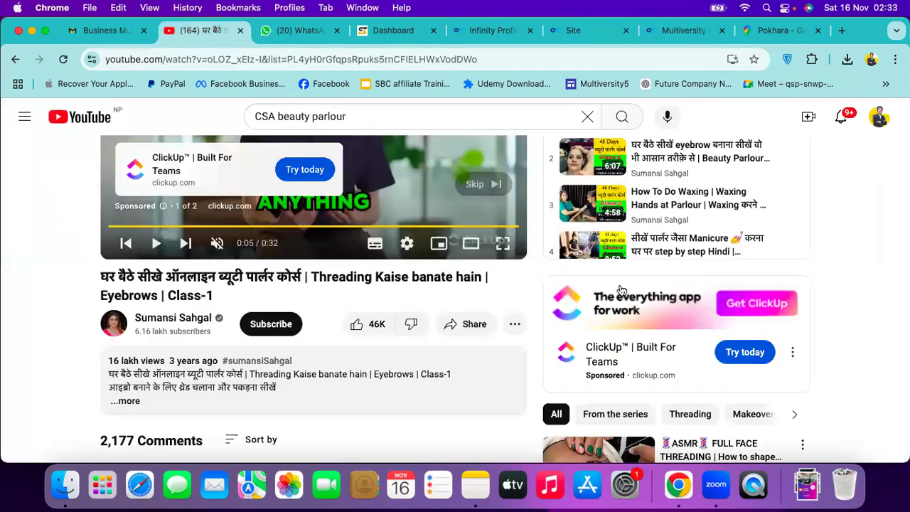
Play the How To Do Waxing playlist video and copy its share link
key("super+2")
left_click(643, 198)
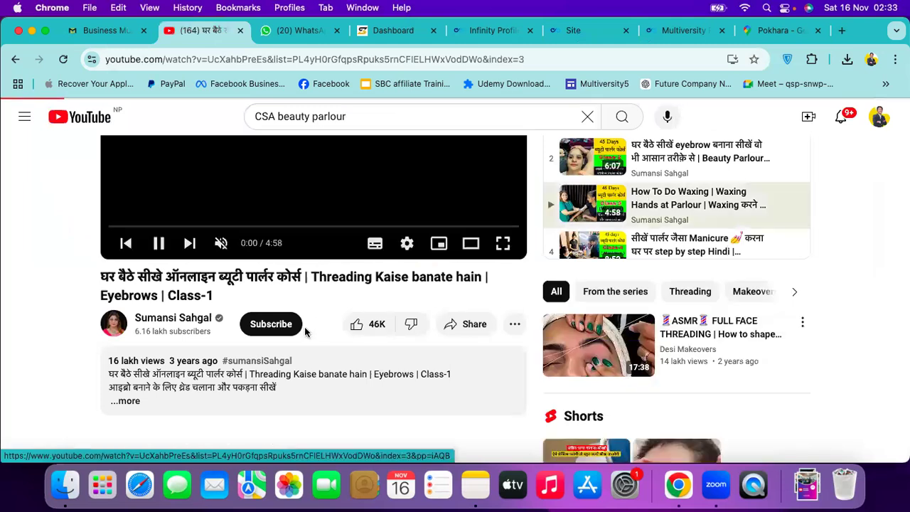
scroll(589, 332, "down", 3)
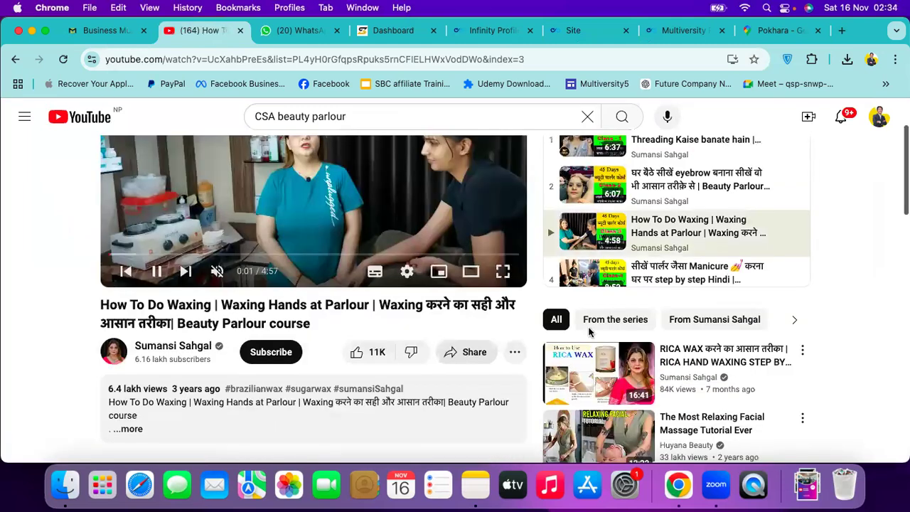
left_click(469, 352)
left_click(584, 350)
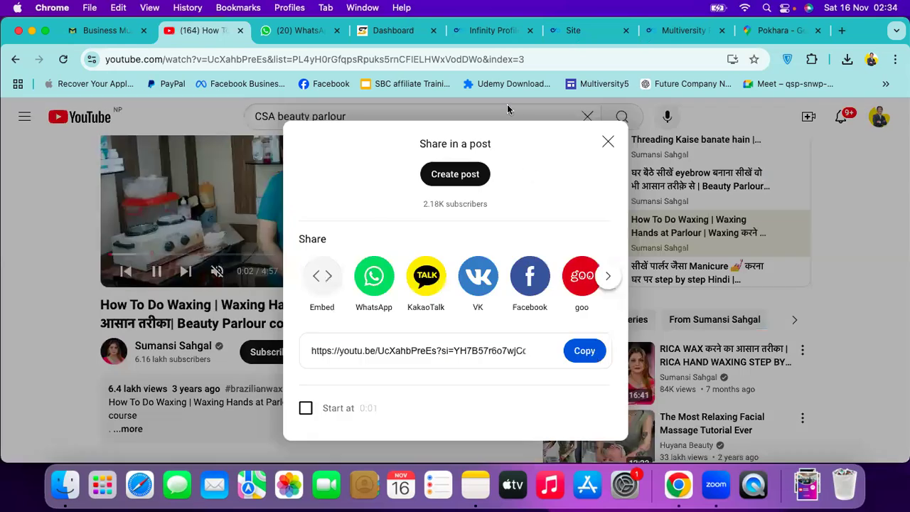
left_click(487, 31)
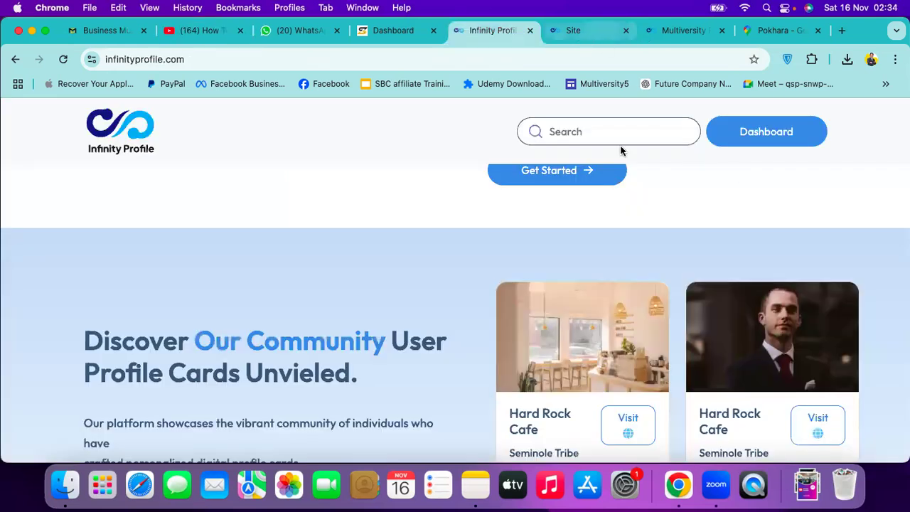
Add the How To Do Waxing link as a second YouTube video and save it
key("ctrl+Tab")
left_click(231, 131)
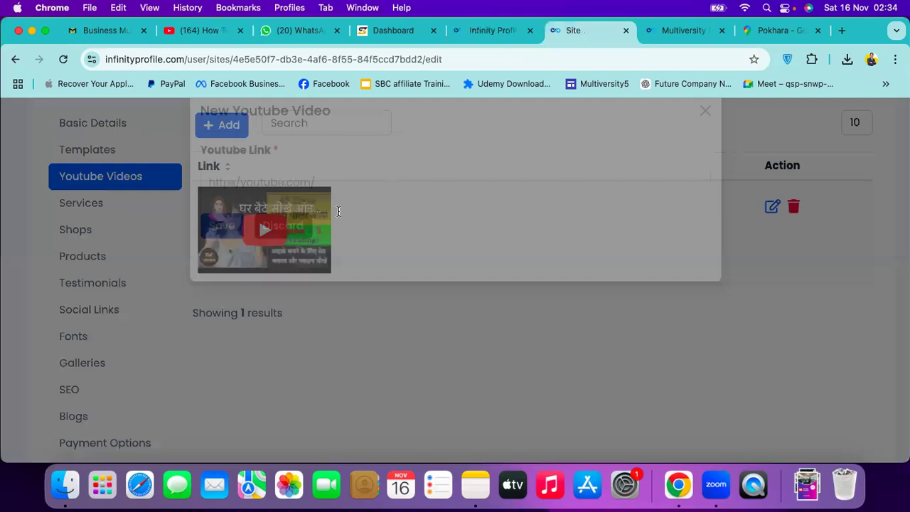
left_click(338, 212)
key("super+v")
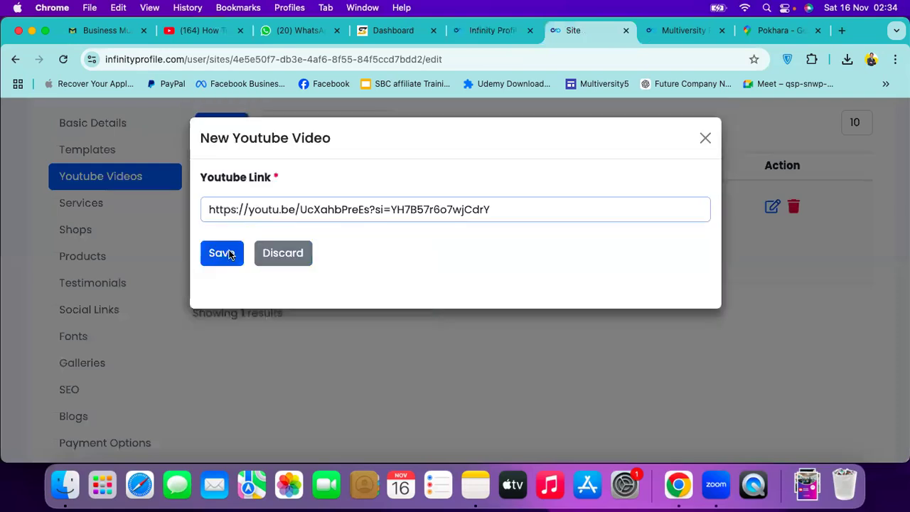
left_click(229, 255)
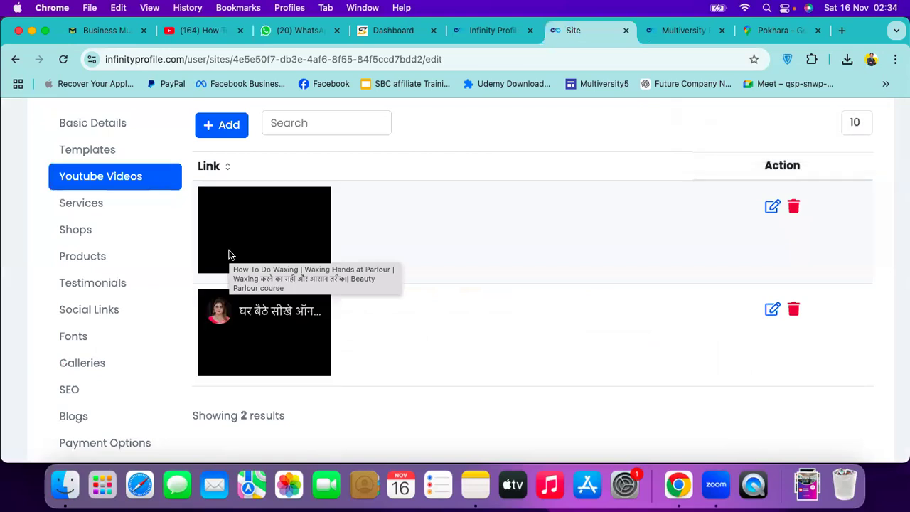
left_click(685, 30)
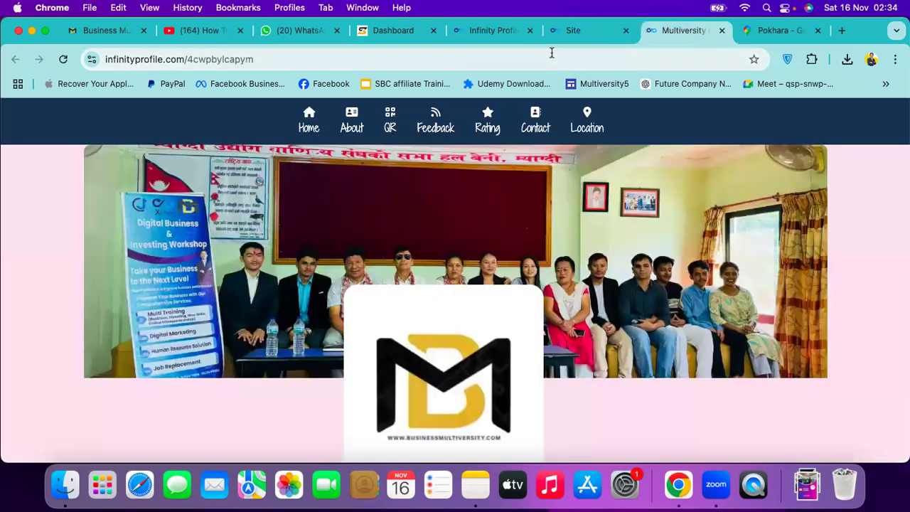
Reload the live Multiversity site and confirm the waxing and threading videos under Youtube Videos
key("super+r")
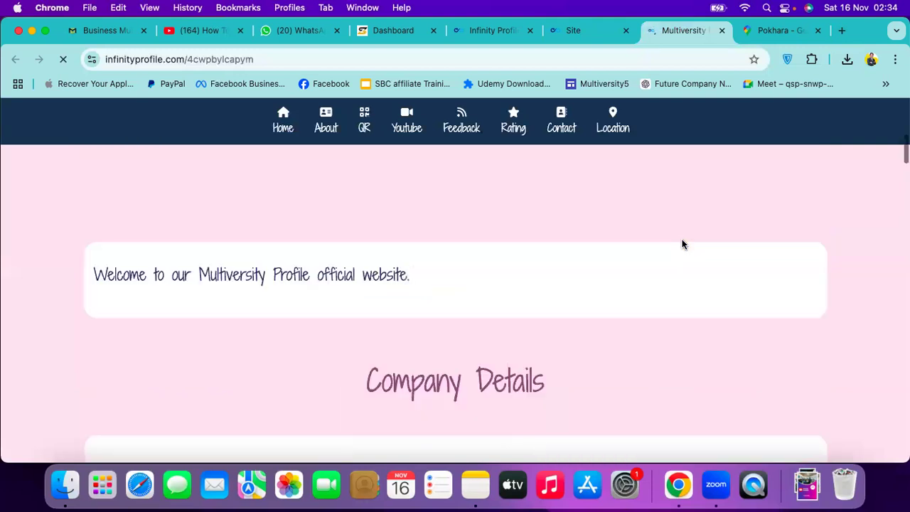
scroll(682, 245, "down", 5)
scroll(683, 245, "down", 5)
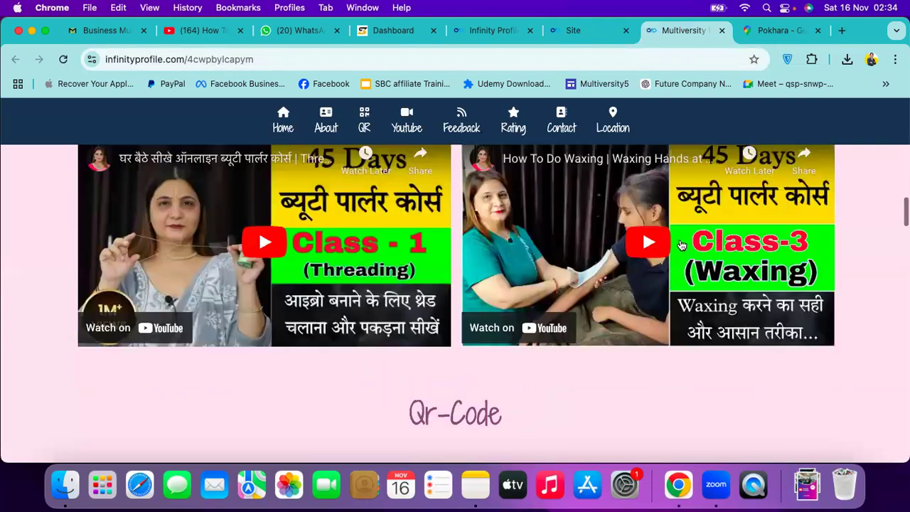
scroll(580, 267, "up", 3)
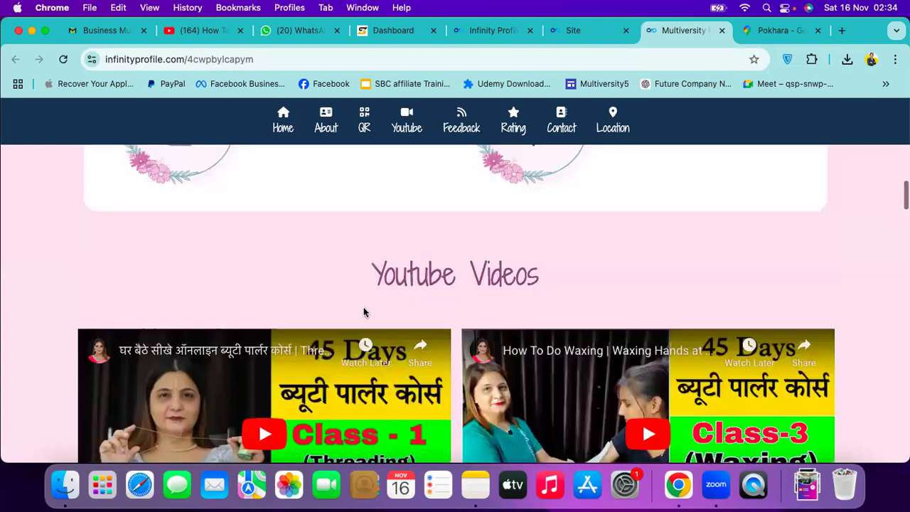
scroll(366, 311, "up", 2)
left_click(571, 34)
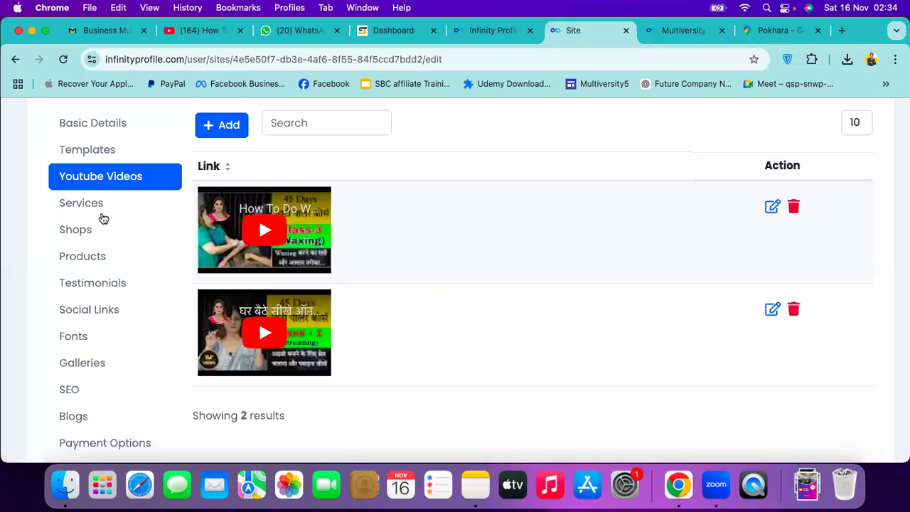
Add a new service named 'Social Media Handling Services'
left_click(103, 211)
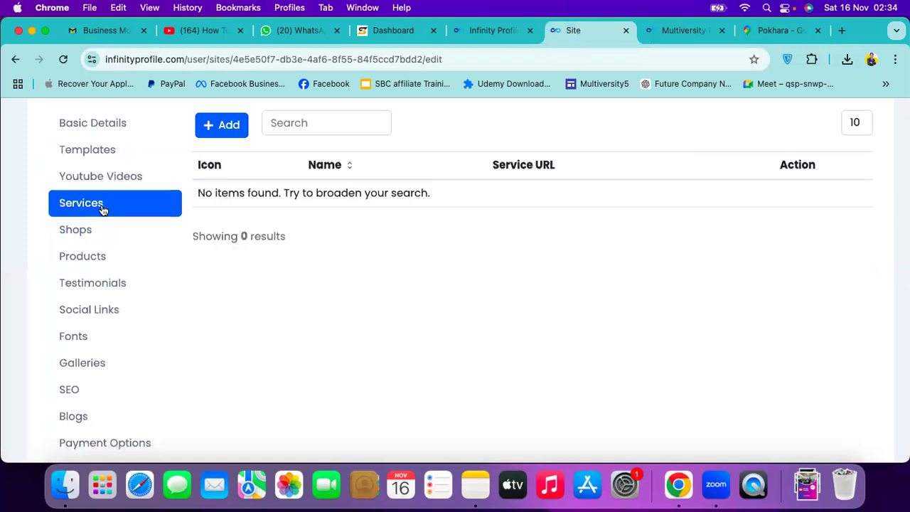
left_click(229, 125)
left_click(336, 210)
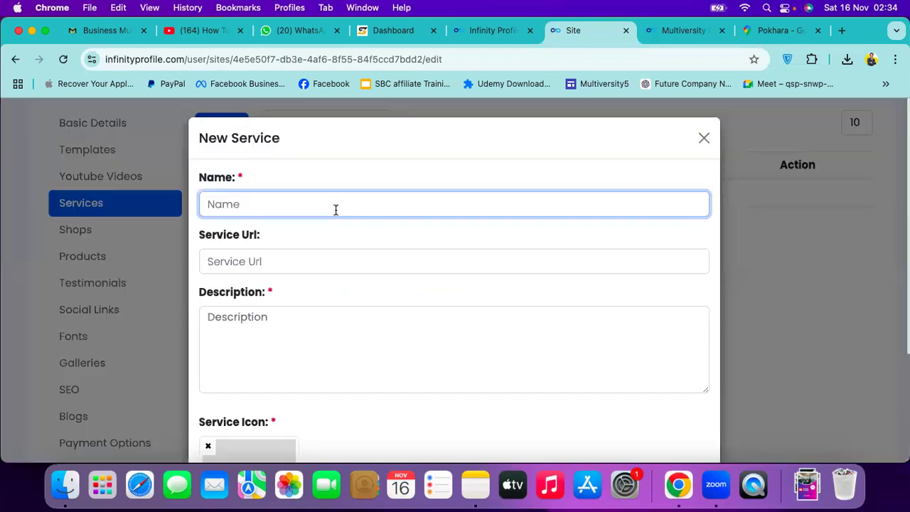
type("Social Media Han")
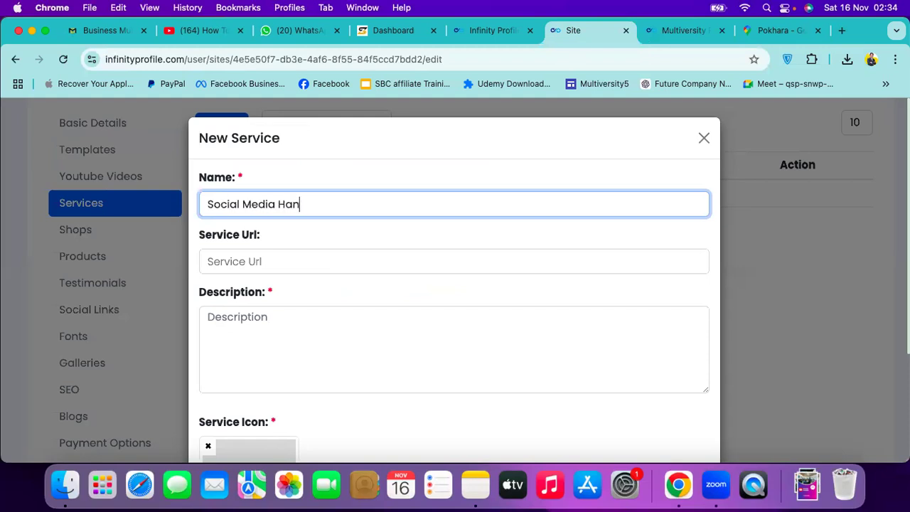
type("dling Program")
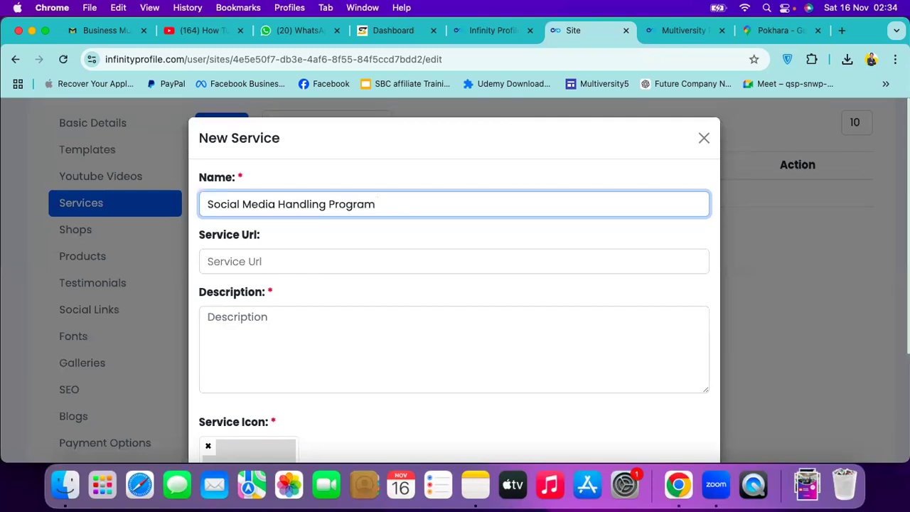
key("BackSpace")
key("BackSpace")
key("BackSpace")
key("BackSpace")
key("BackSpace")
key("BackSpace")
key("BackSpace")
type("Services")
key("BackSpace")
type("s")
Set the Service Url to a wa.me WhatsApp link with the business phone number
left_click(296, 260)
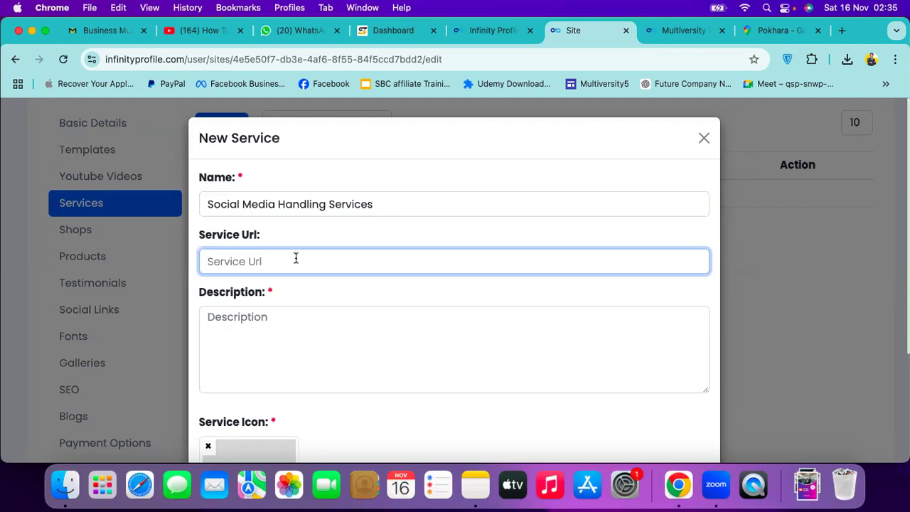
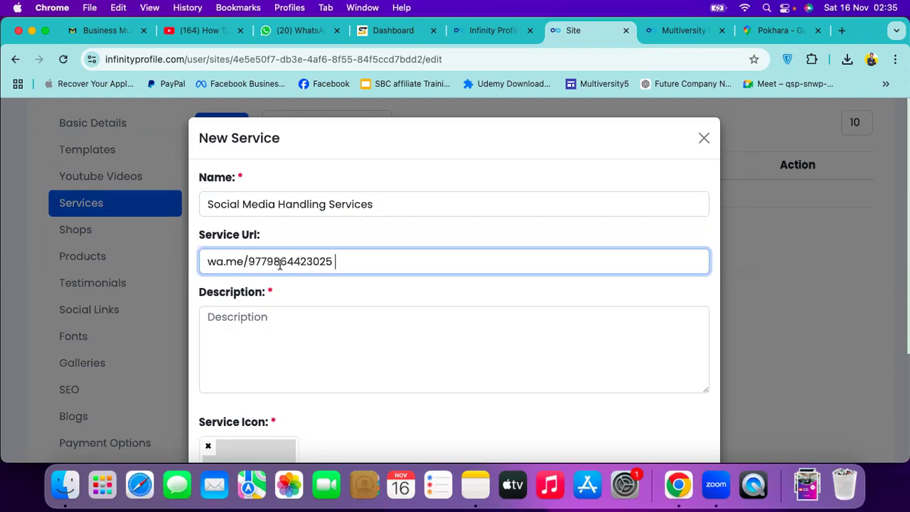
left_click_drag(334, 261, 267, 261)
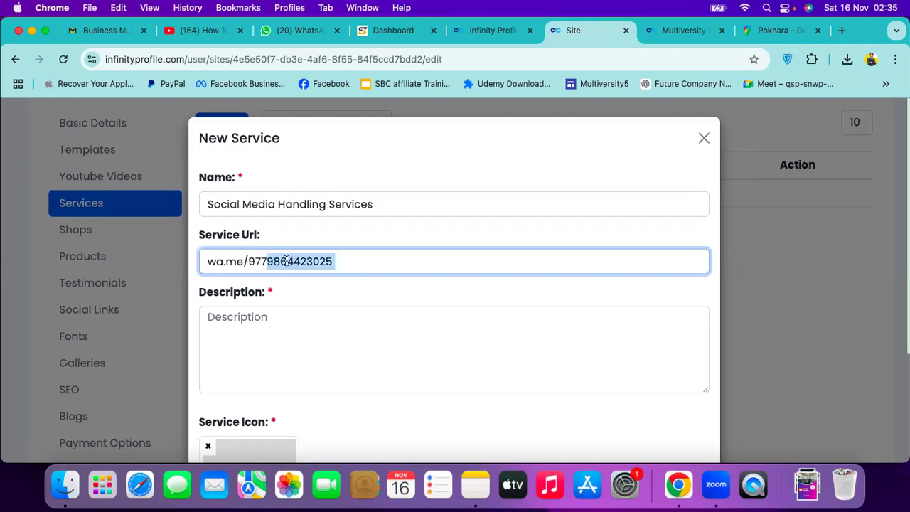
left_click(290, 336)
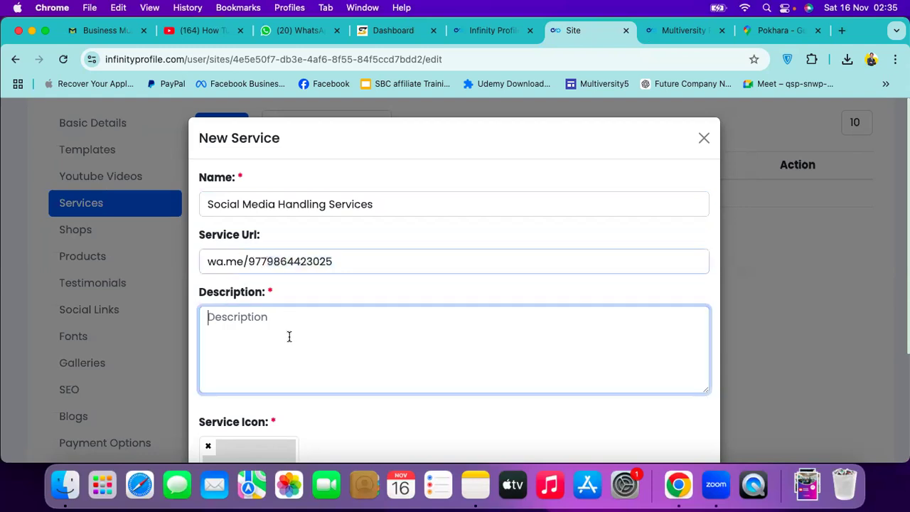
Write the description as starred lines: Lead Generation Guarantee, Overall Client Handling, Creative Designs & Post
scroll(290, 337, "down", 2)
scroll(289, 337, "down", 1)
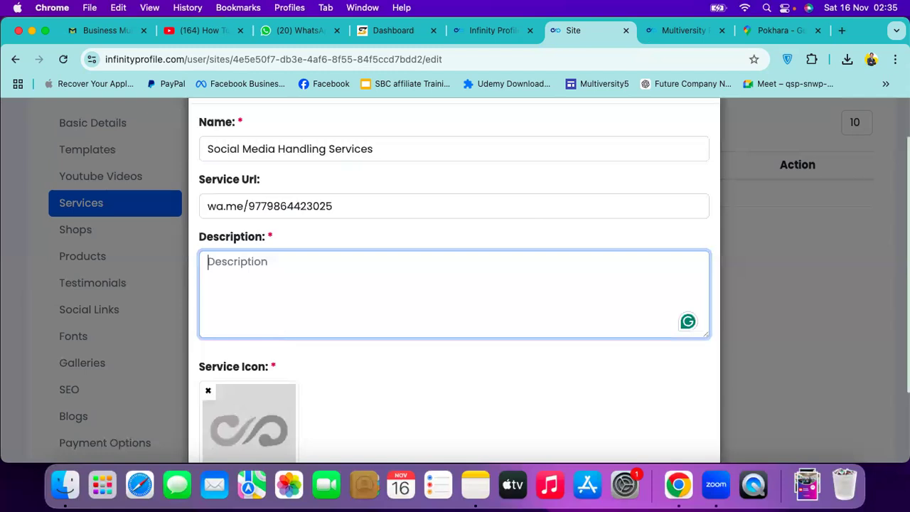
type("*")
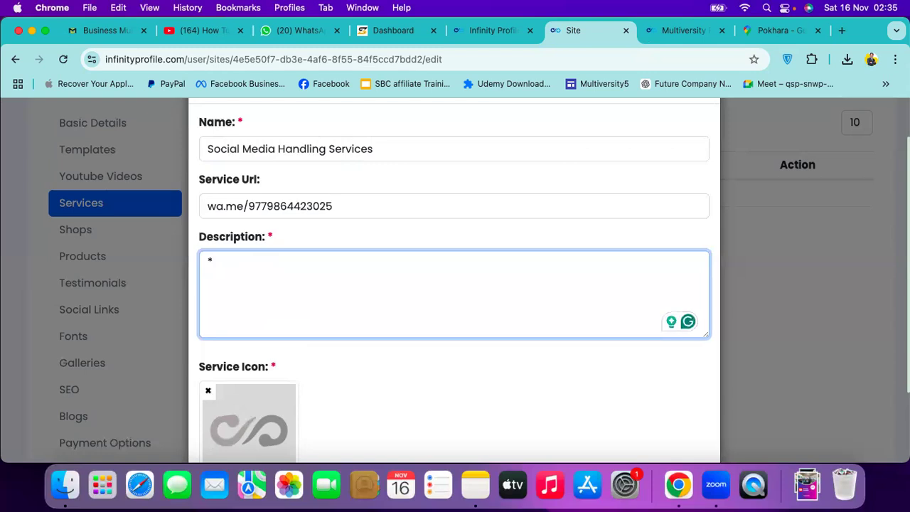
type("Lead me")
key("BackSpace")
key("BackSpace")
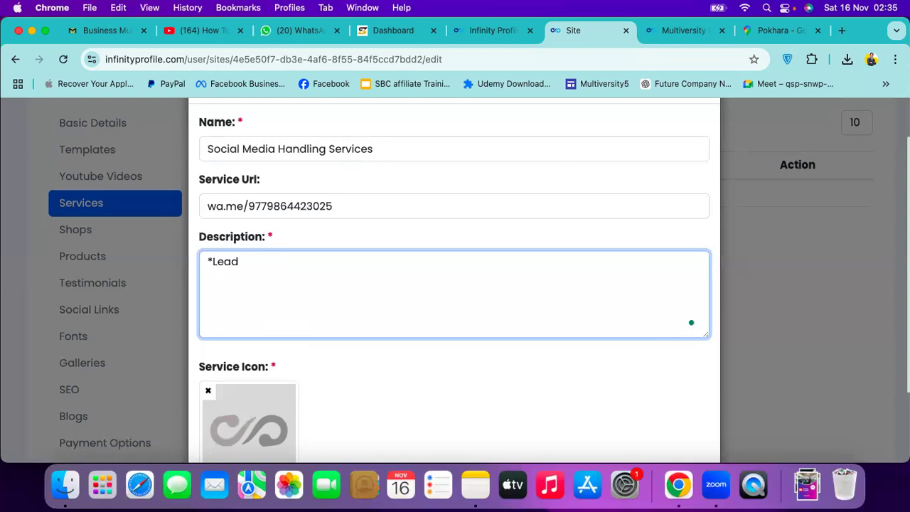
type("Generation Guarantee")
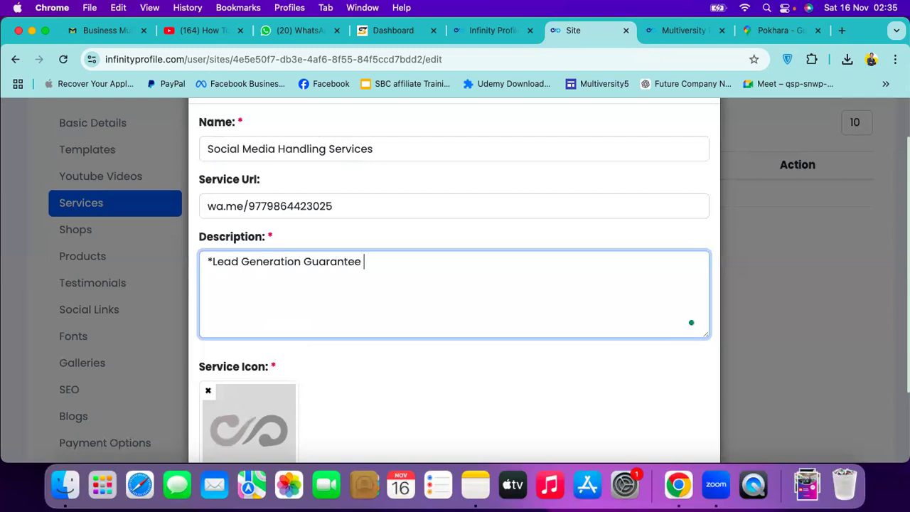
key("Return")
type("*")
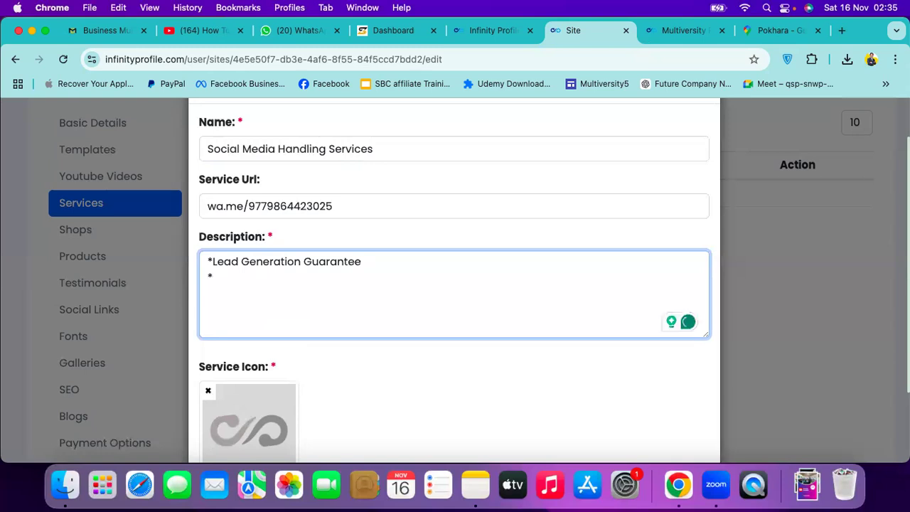
type("Overall Client Han")
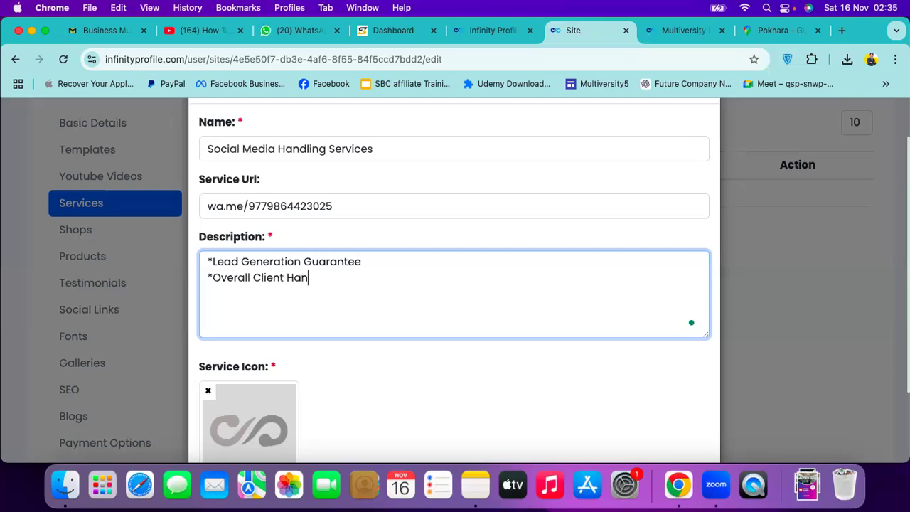
type("dling")
key("Return")
type("*")
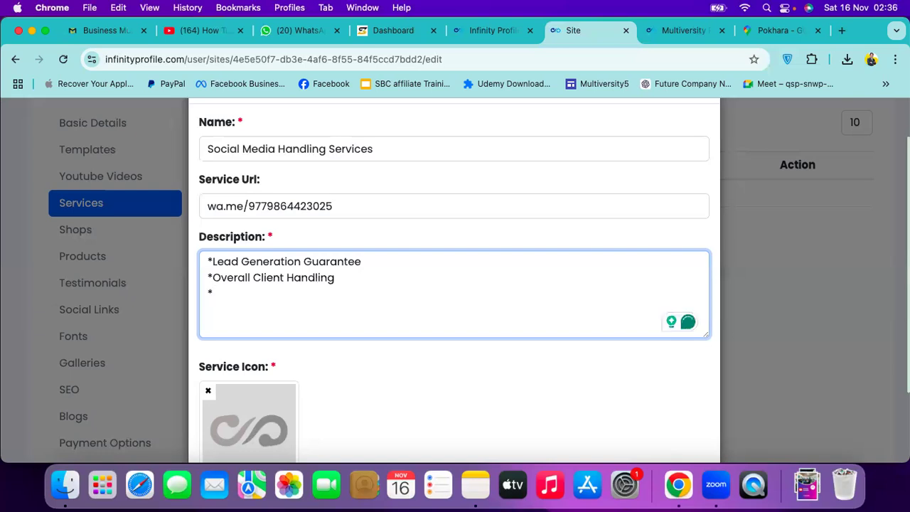
type("Creat")
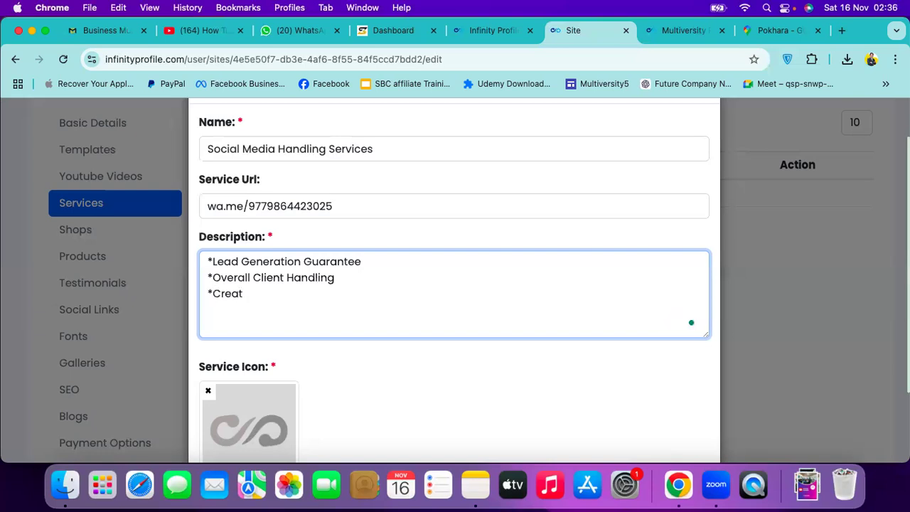
type("i")
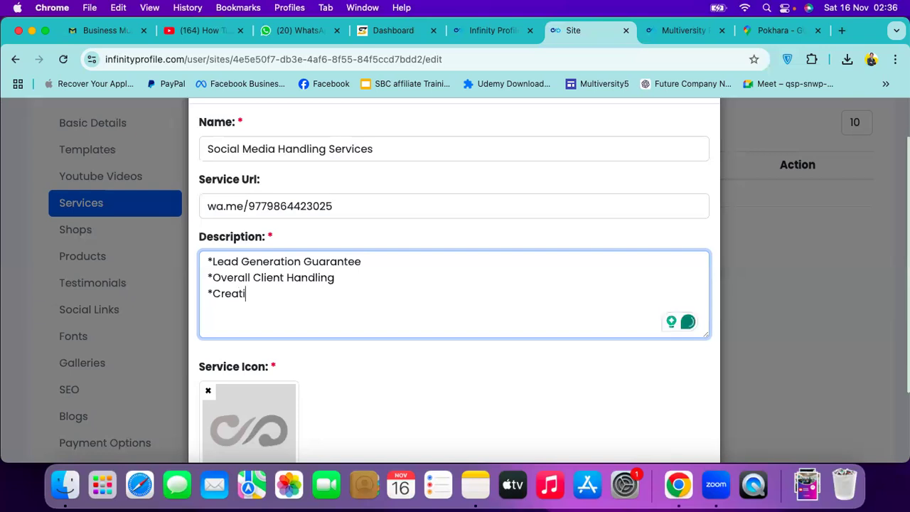
type("ve Designs")
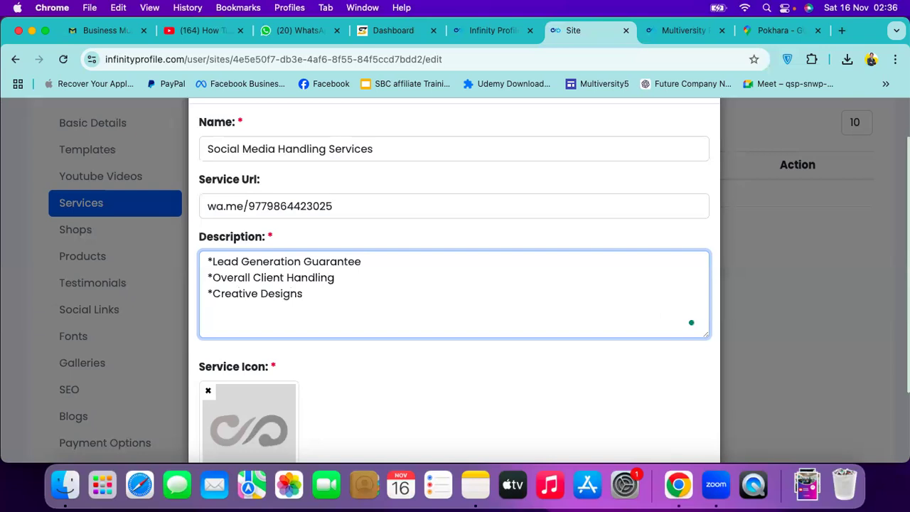
type(" & Post")
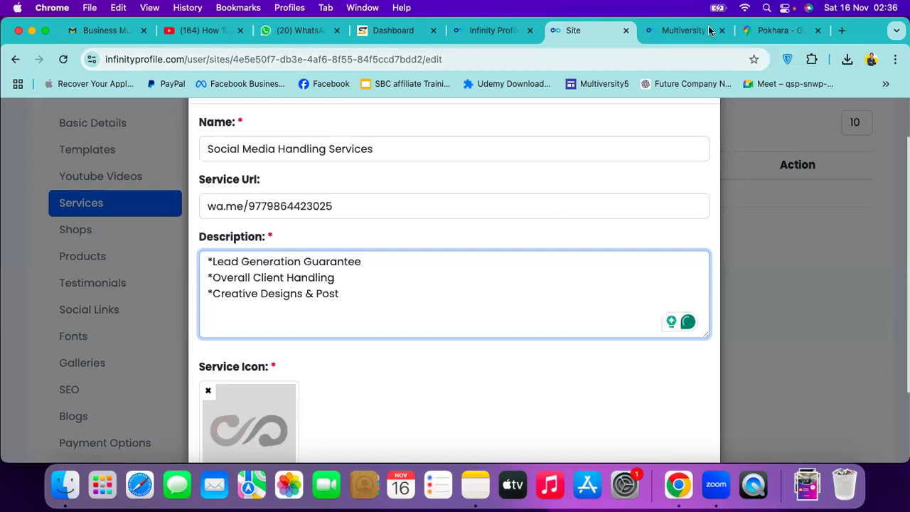
Switch to the Google Maps tab and load businessmultiversity.com there
left_click(704, 30)
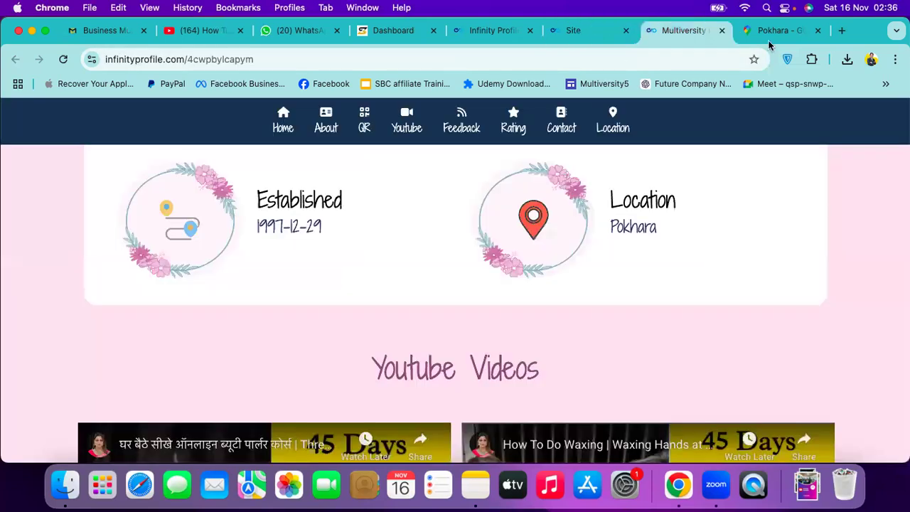
key("ctrl+Tab")
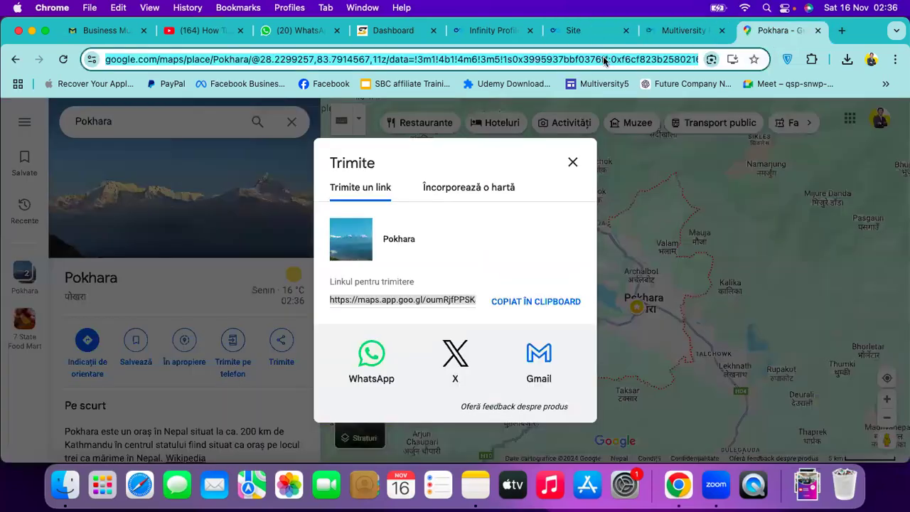
type("bu")
key("Return")
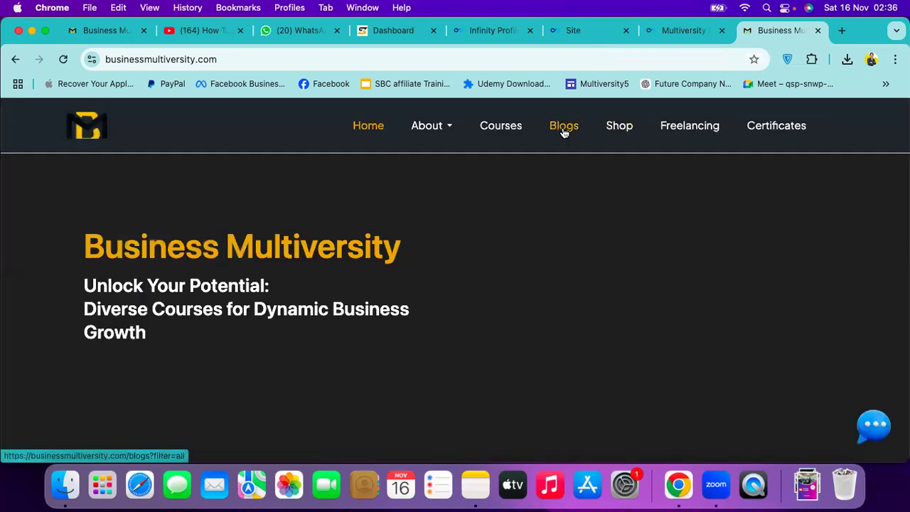
Browse the Business Multiversity shop's product packages, then return to the new service form
left_click(612, 134)
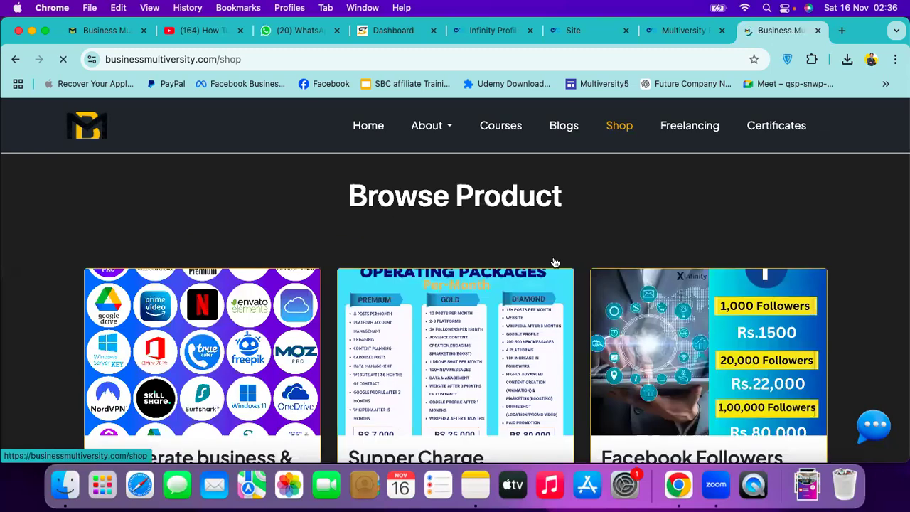
scroll(445, 306, "down", 2)
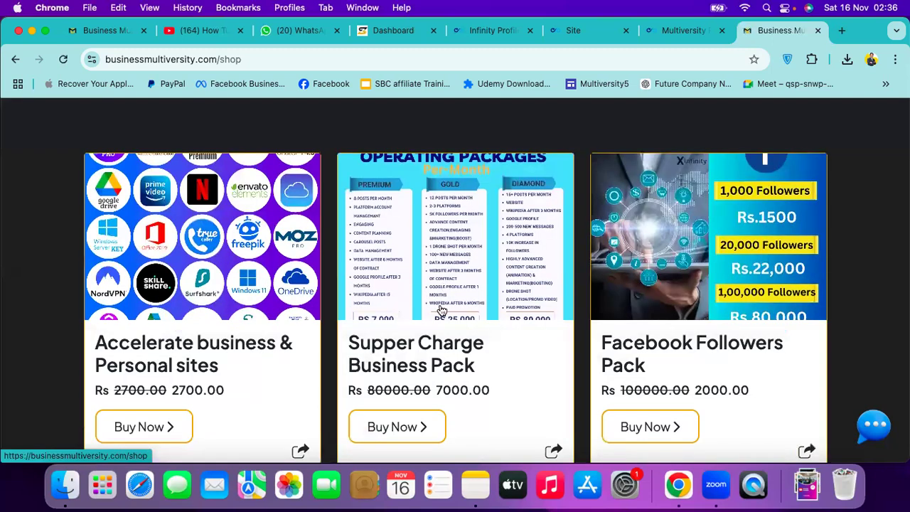
scroll(441, 311, "down", 3)
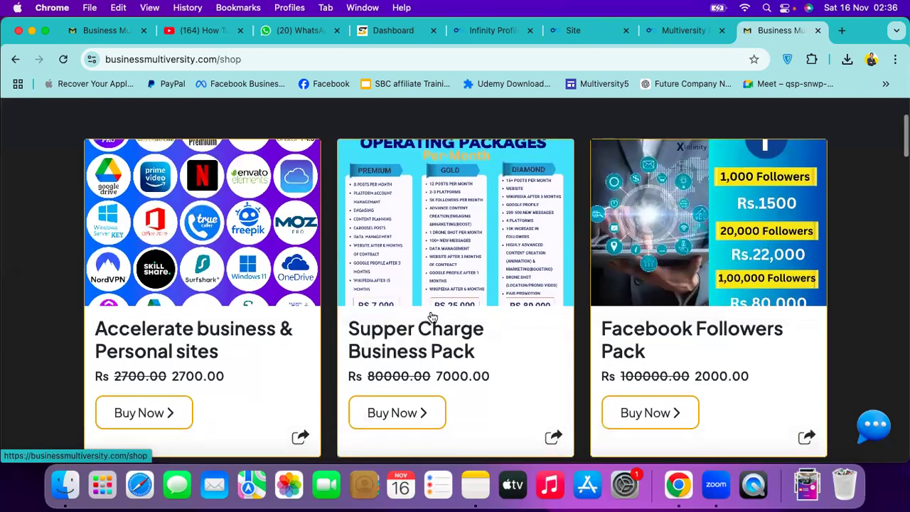
scroll(457, 262, "up", 3)
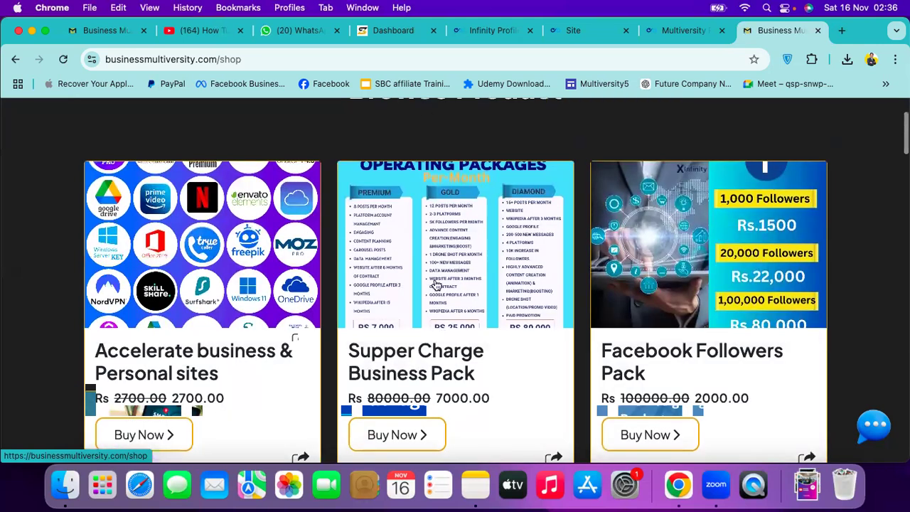
scroll(439, 280, "down", 2)
scroll(439, 280, "up", 3)
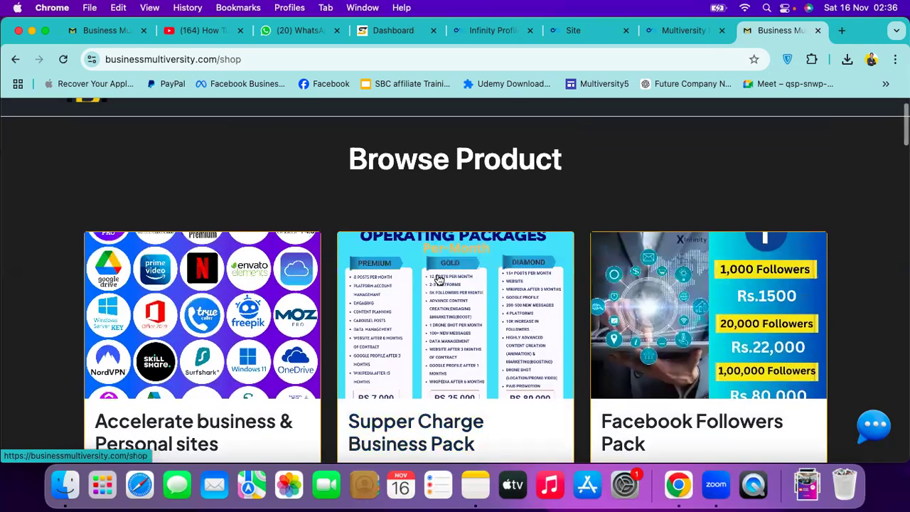
scroll(455, 281, "down", 3)
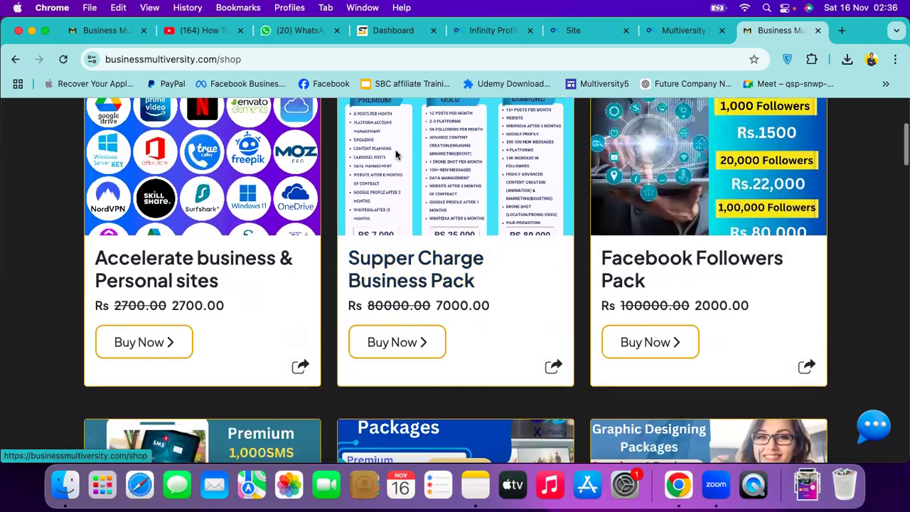
scroll(442, 246, "up", 2)
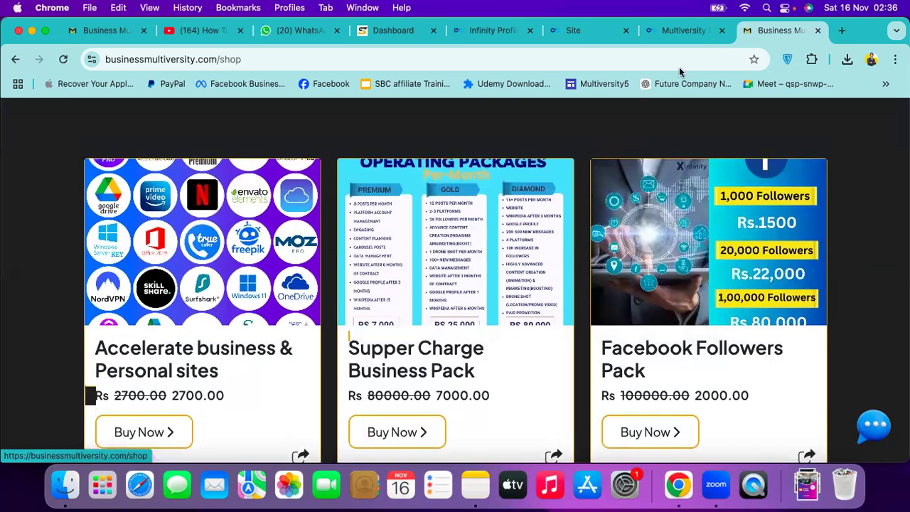
left_click(668, 32)
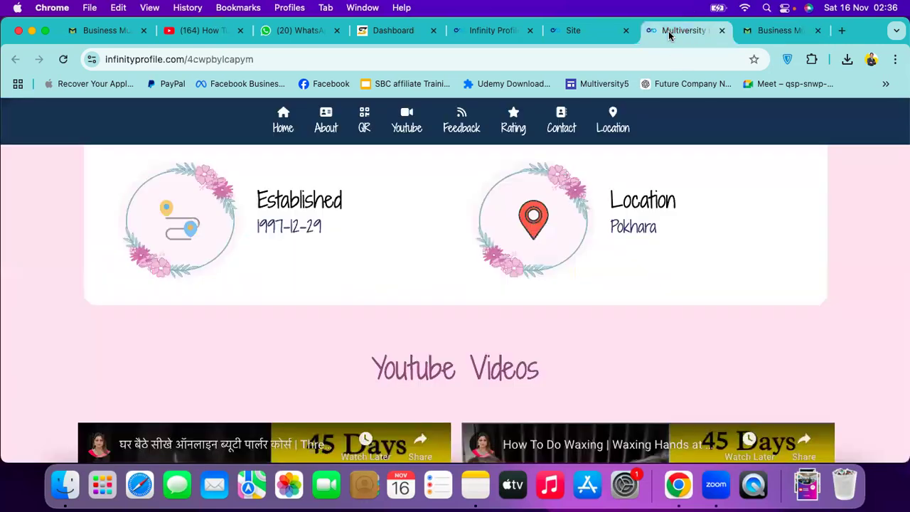
left_click(597, 29)
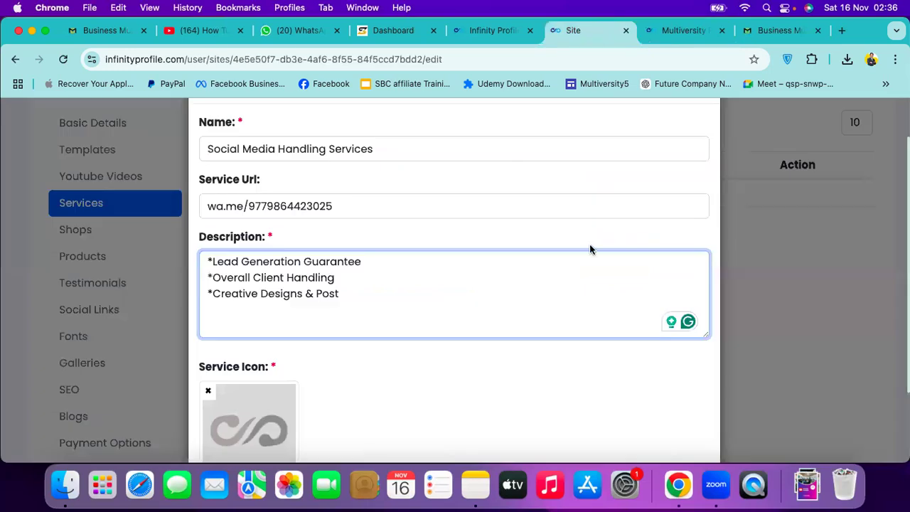
Finish the description and preview several Downloads files for the Service Icon
scroll(288, 382, "down", 2)
left_click(254, 356)
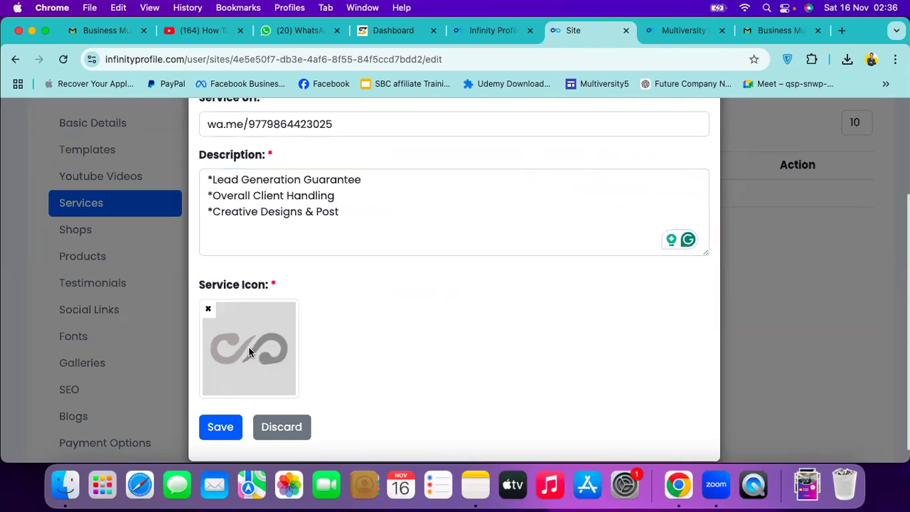
left_click(249, 347)
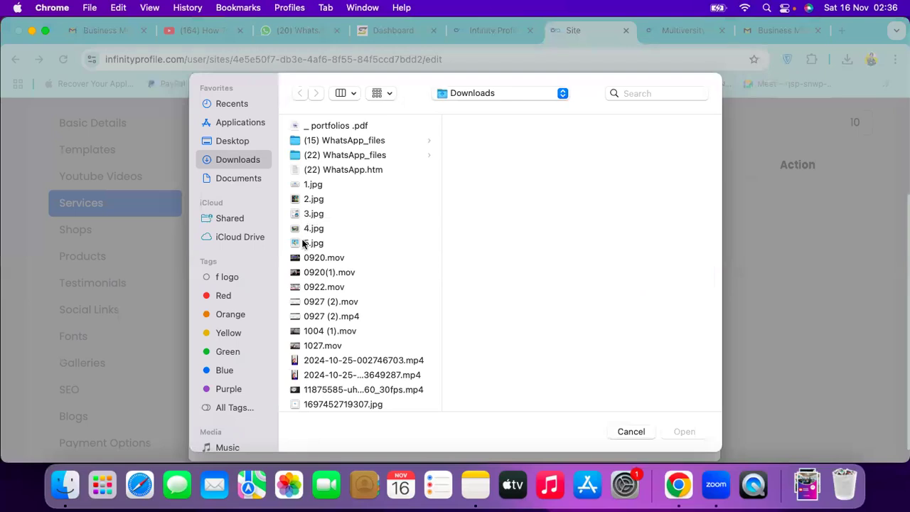
scroll(304, 244, "down", 5)
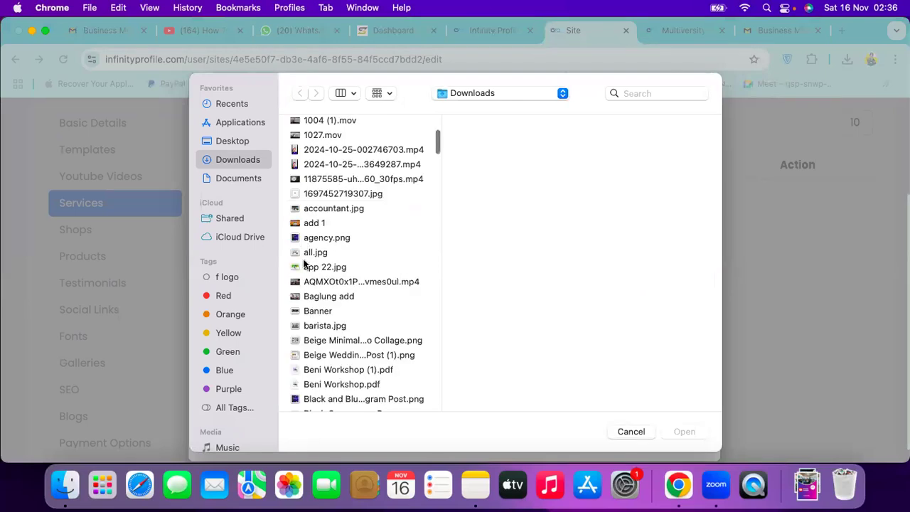
left_click(360, 382)
scroll(335, 345, "down", 2)
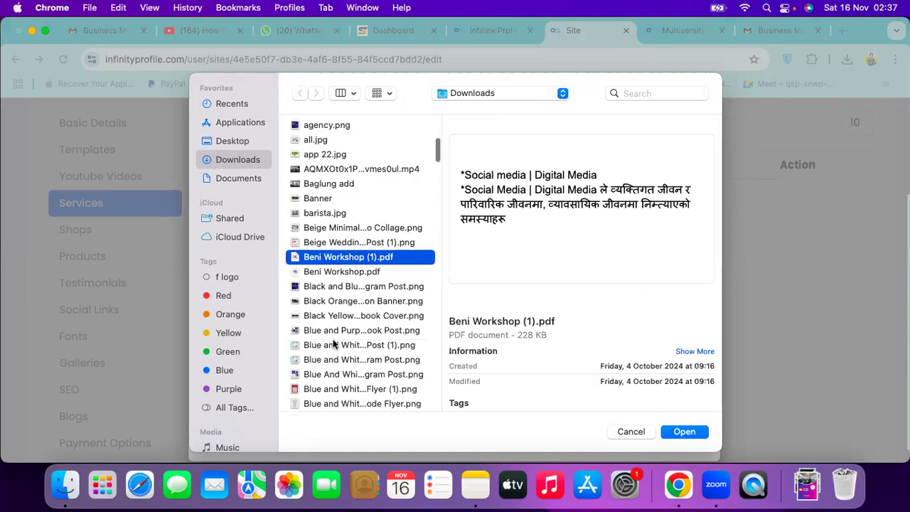
left_click(334, 345)
scroll(334, 362, "down", 1)
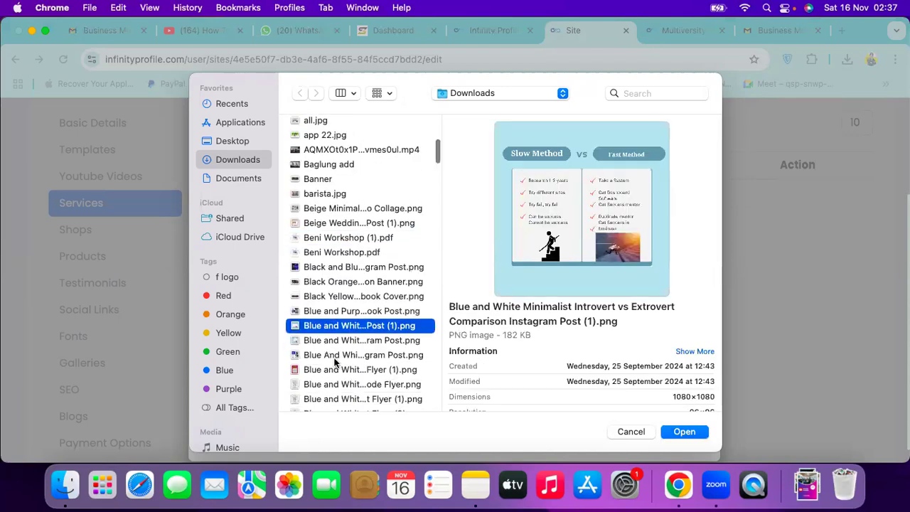
left_click(329, 343)
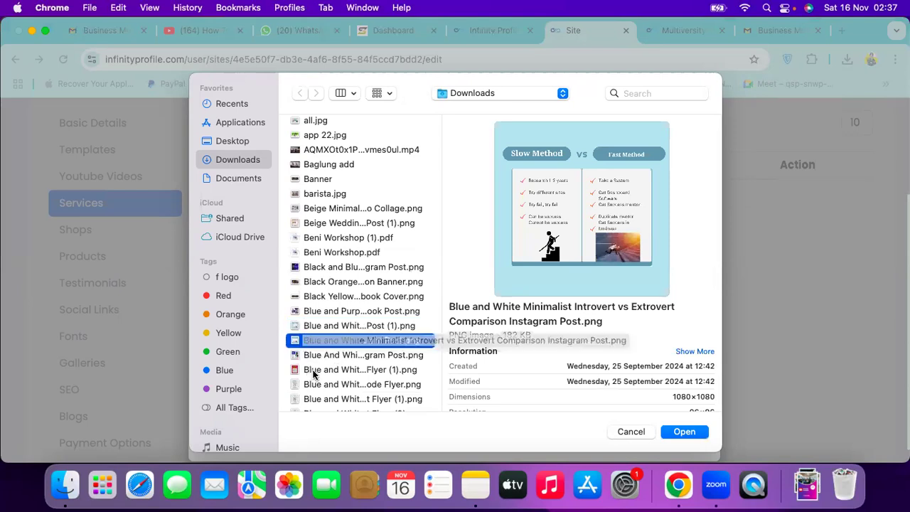
scroll(315, 370, "down", 3)
left_click(315, 311)
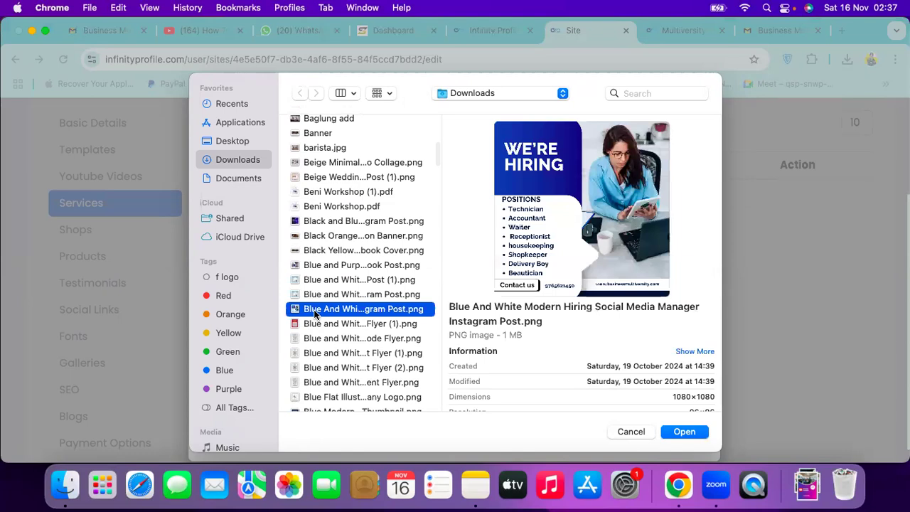
Select the Slow Method vs Fast Method PNG and upload it as the Service Icon
scroll(315, 314, "down", 2)
scroll(315, 309, "down", 6)
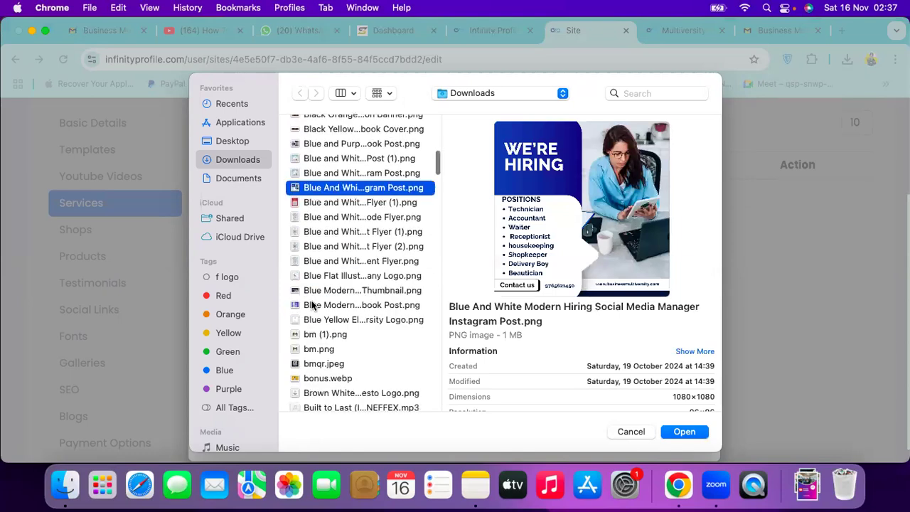
scroll(306, 334, "down", 15)
scroll(316, 164, "down", 8)
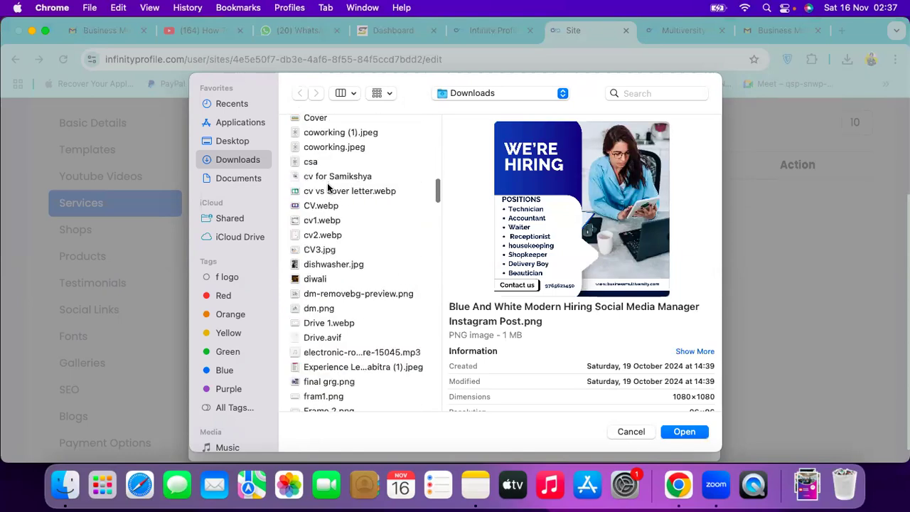
left_click(337, 195)
scroll(331, 282, "down", 2)
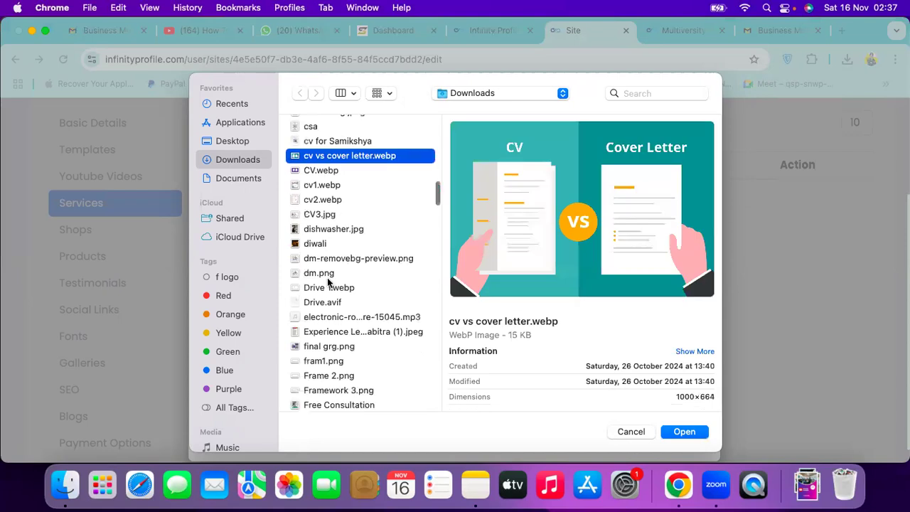
scroll(328, 323, "down", 5)
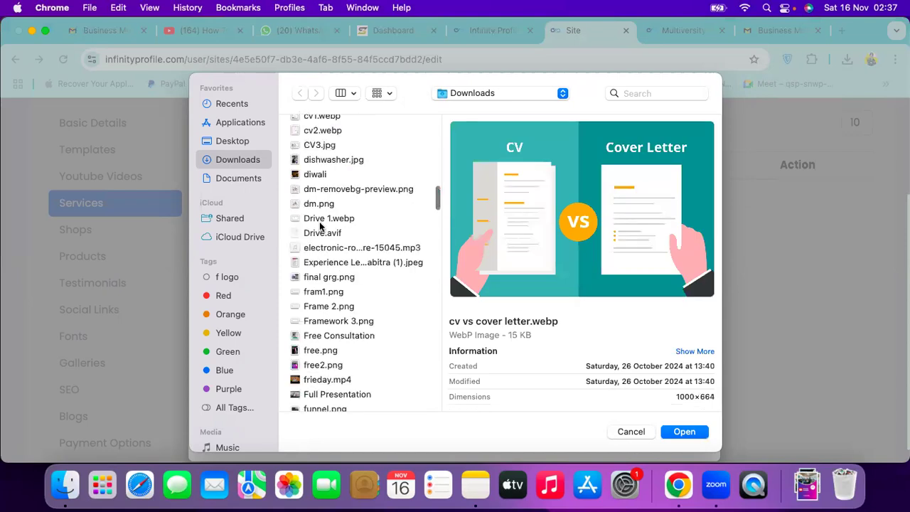
scroll(324, 251, "down", 10)
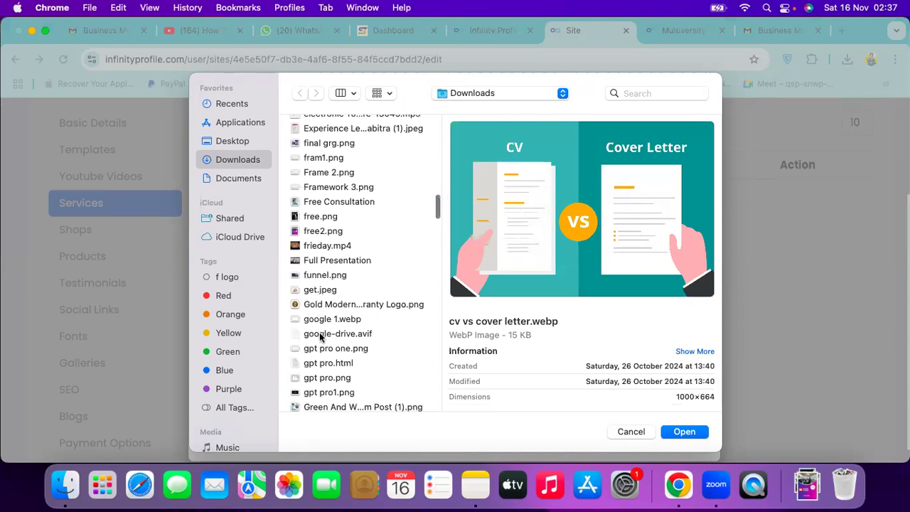
scroll(320, 333, "down", 3)
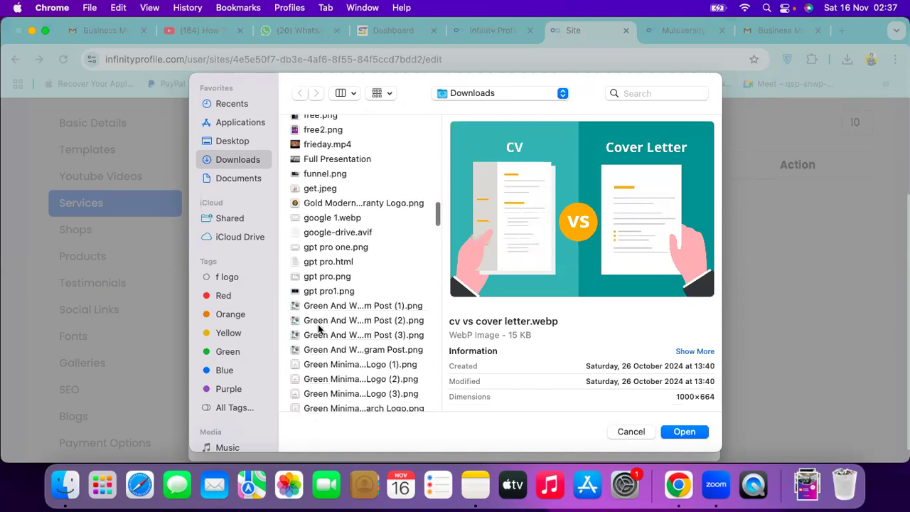
scroll(319, 328, "up", 10)
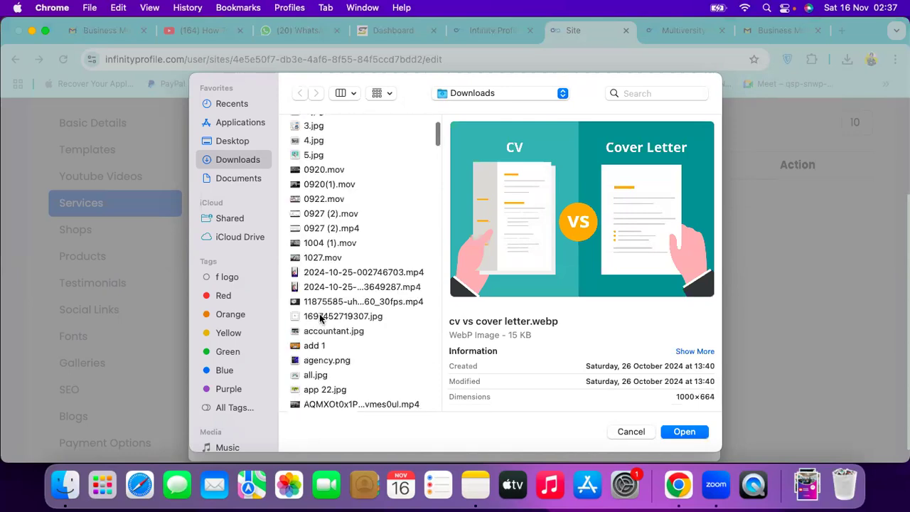
scroll(320, 320, "down", 1)
scroll(320, 318, "down", 3)
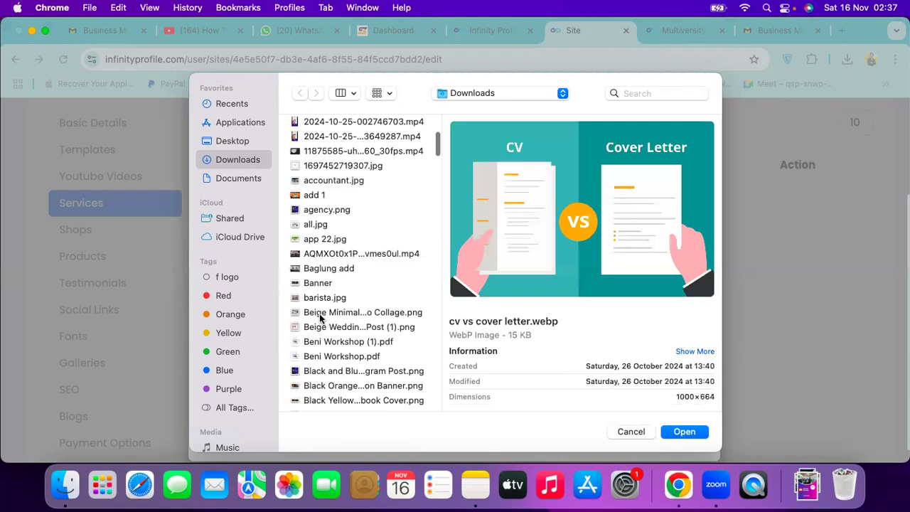
scroll(320, 318, "down", 2)
scroll(311, 320, "down", 3)
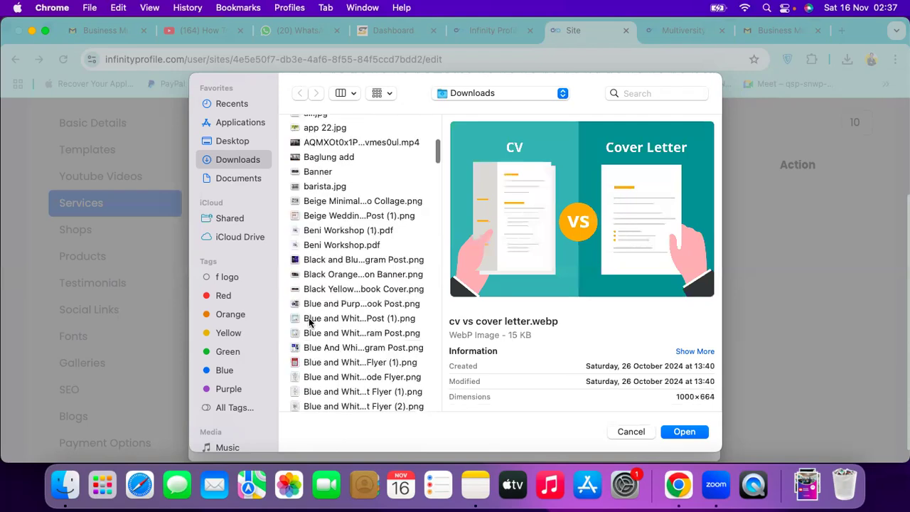
left_click(310, 320)
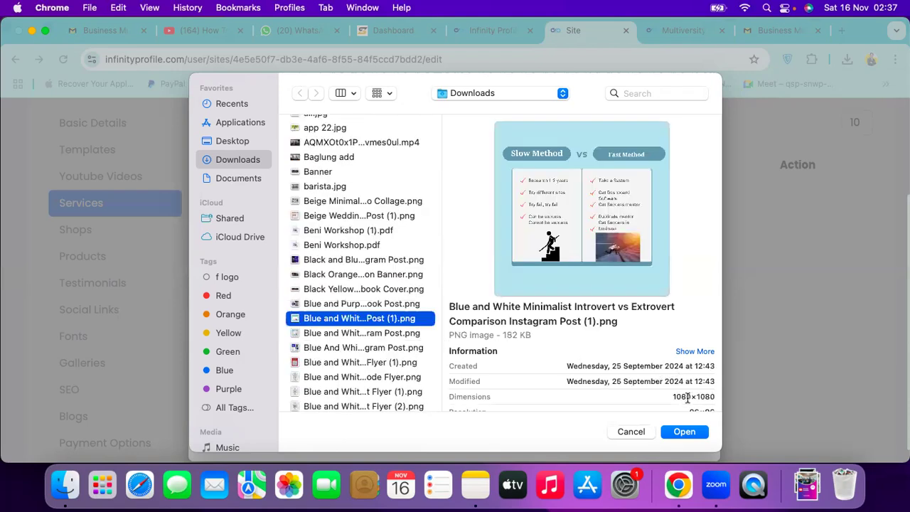
left_click(683, 432)
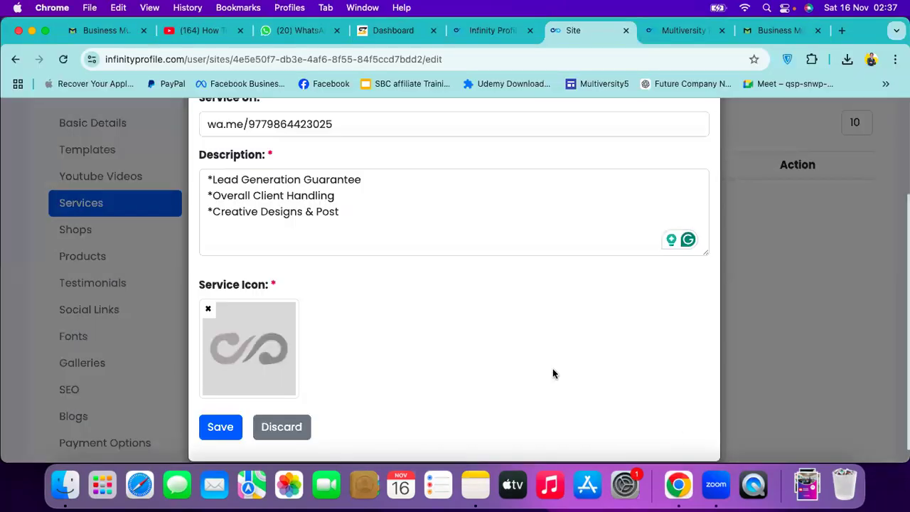
Try saving the service, which is rejected with an invalid URL warning
left_click(220, 427)
left_click(220, 426)
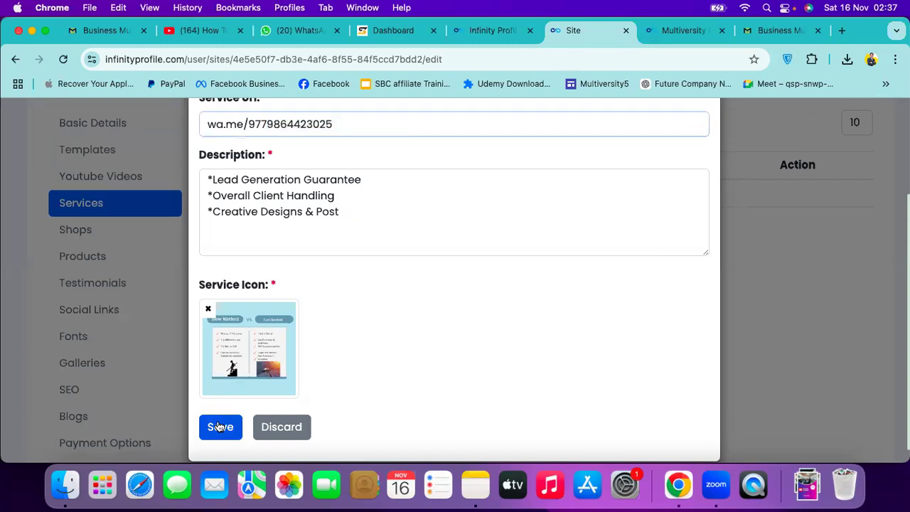
left_click(220, 427)
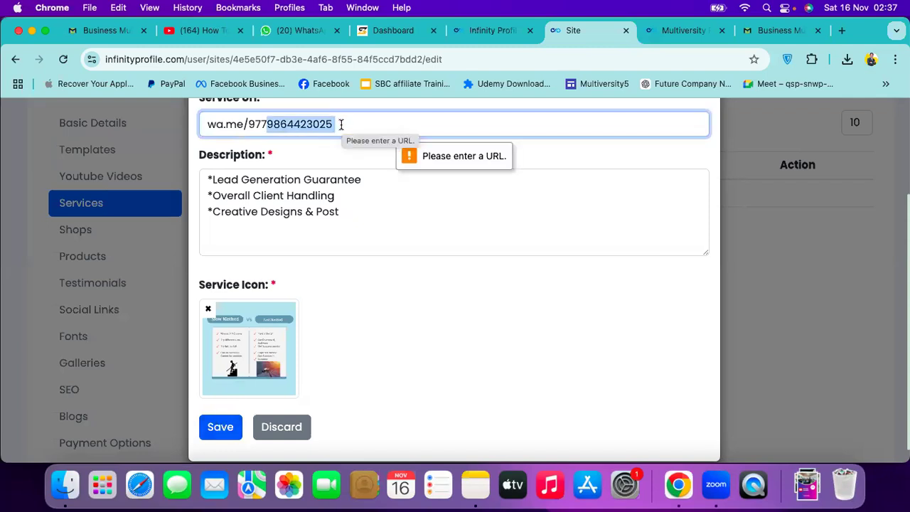
Resolve the wa.me link in a new tab and copy the full api.whatsapp.com chat URL
left_click(340, 126)
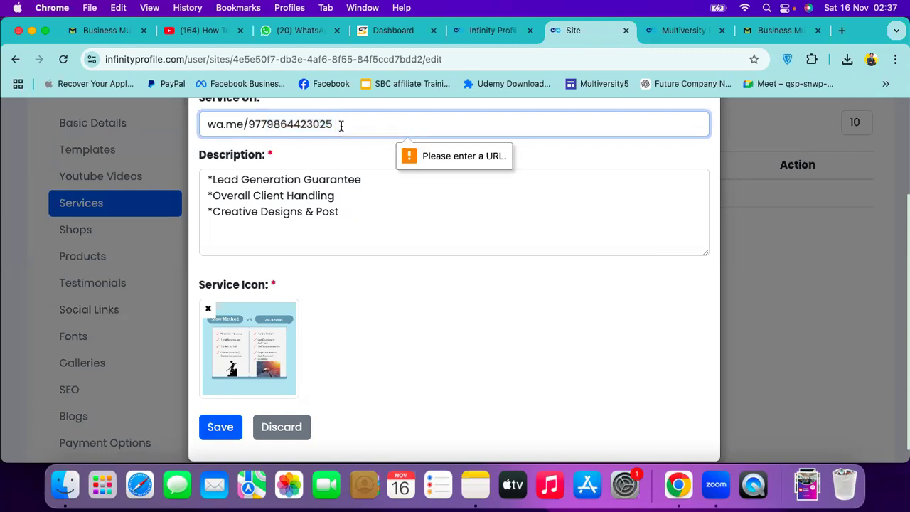
key("super+a")
key("super+c")
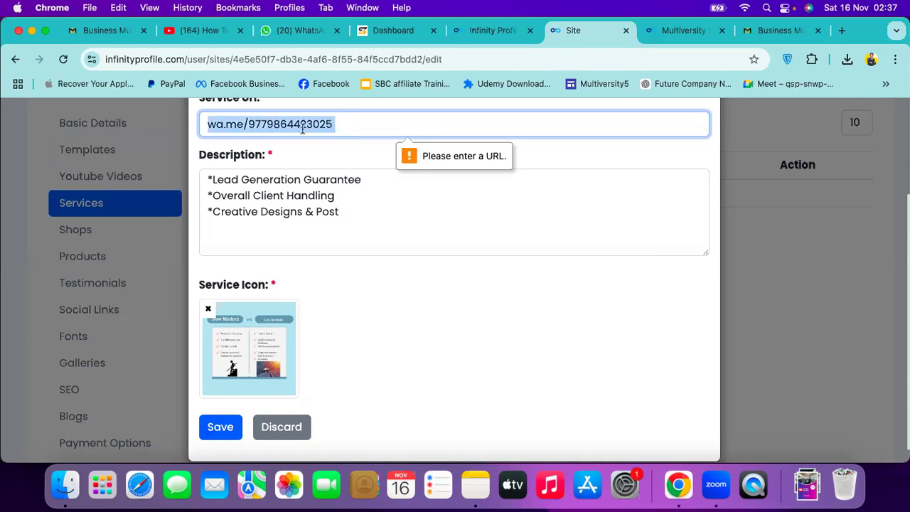
left_click(843, 31)
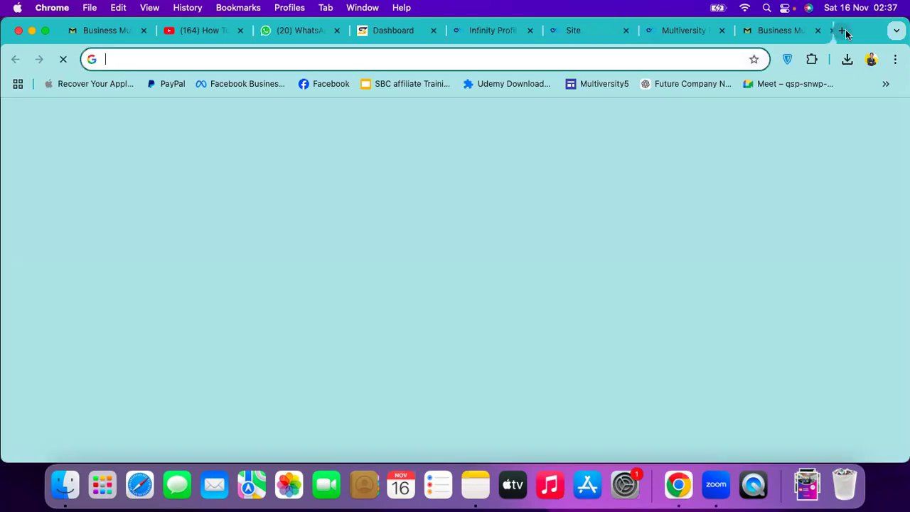
key("super+v")
key("Return")
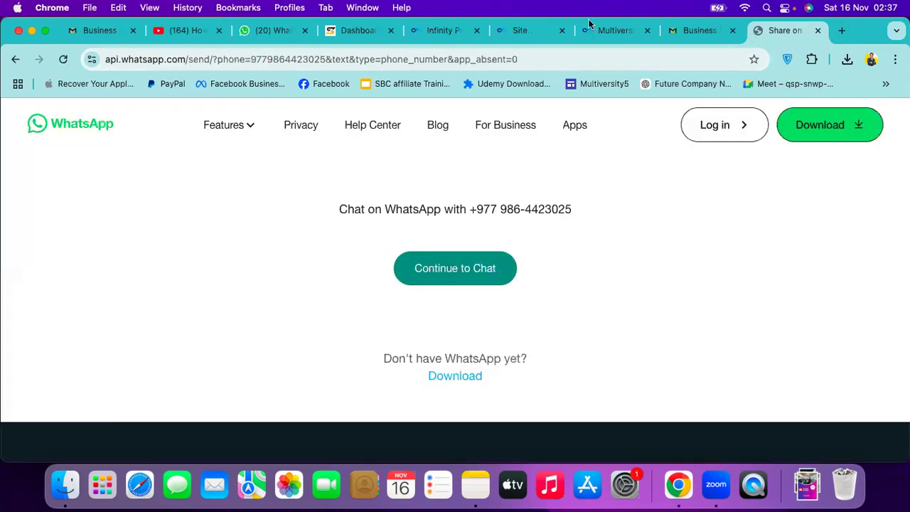
key("super+l")
key("super+c")
Paste the full WhatsApp URL into Service URL and save Social Media Handling Services
left_click(607, 28)
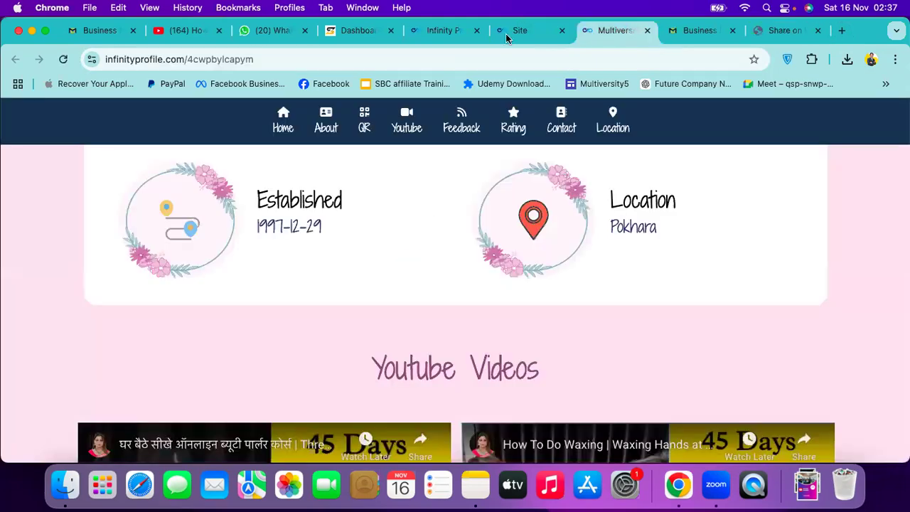
left_click(520, 30)
key("super+v")
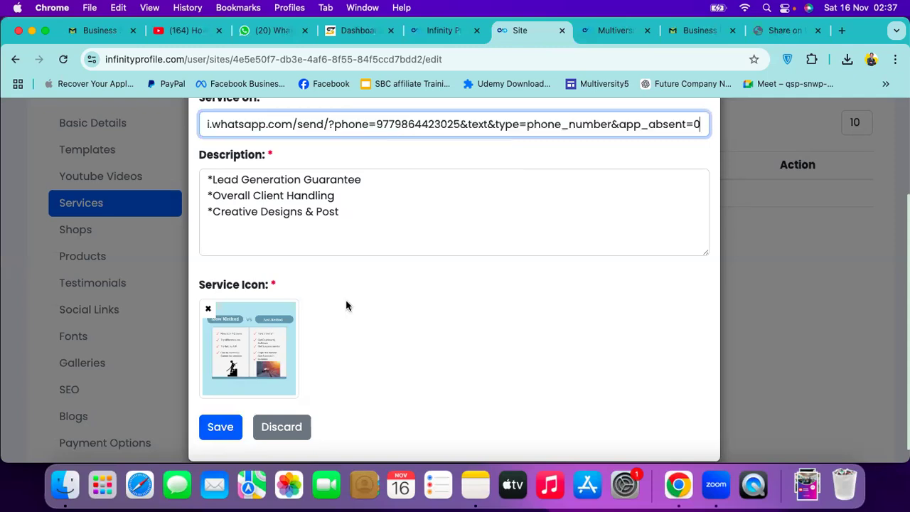
scroll(209, 408, "down", 1)
left_click(211, 410)
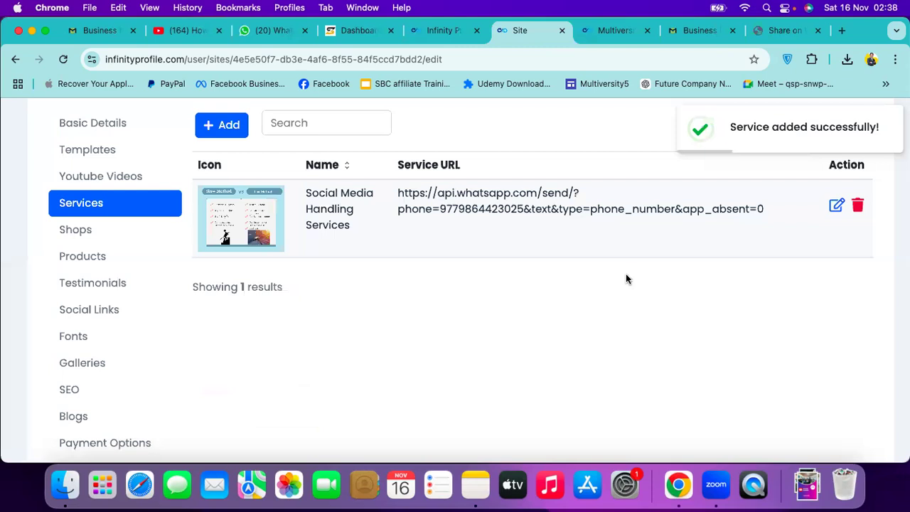
left_click(607, 34)
Reload the live profile page to see the new service card with its comparison image
left_click(384, 59)
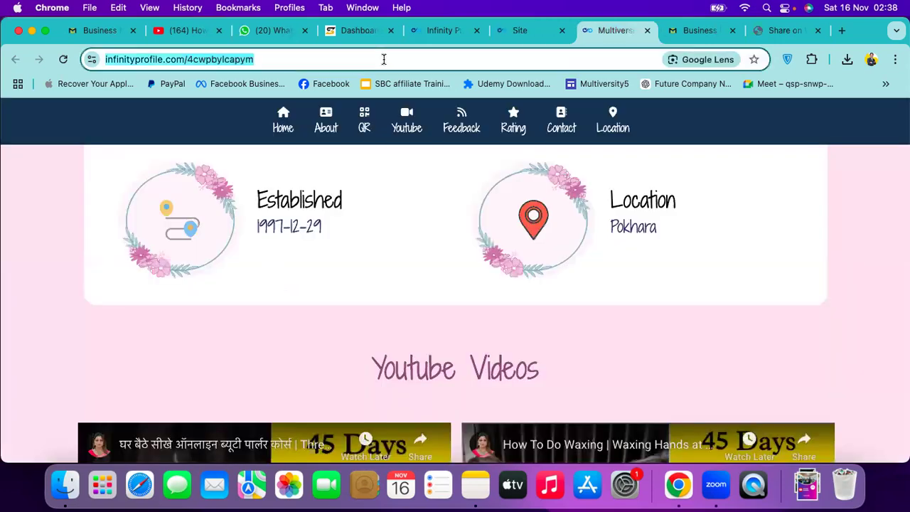
key("Return")
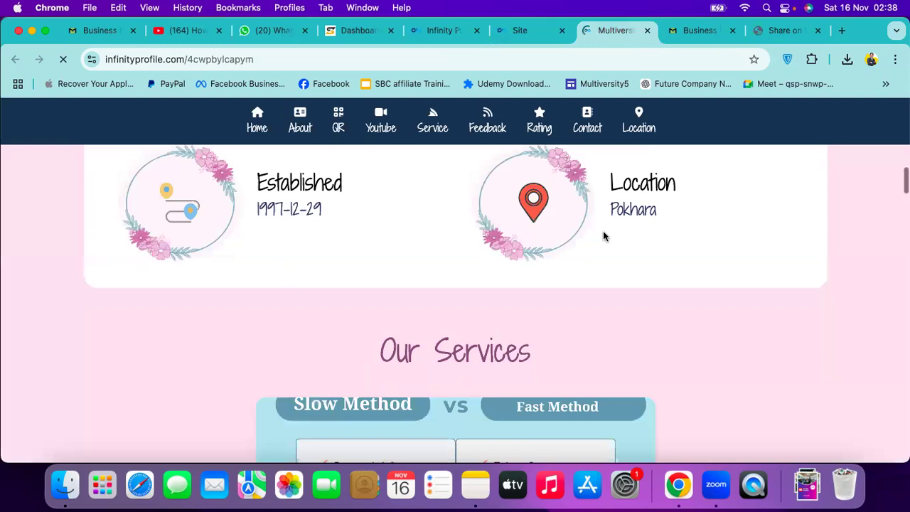
scroll(544, 252, "down", 4)
scroll(659, 272, "up", 3)
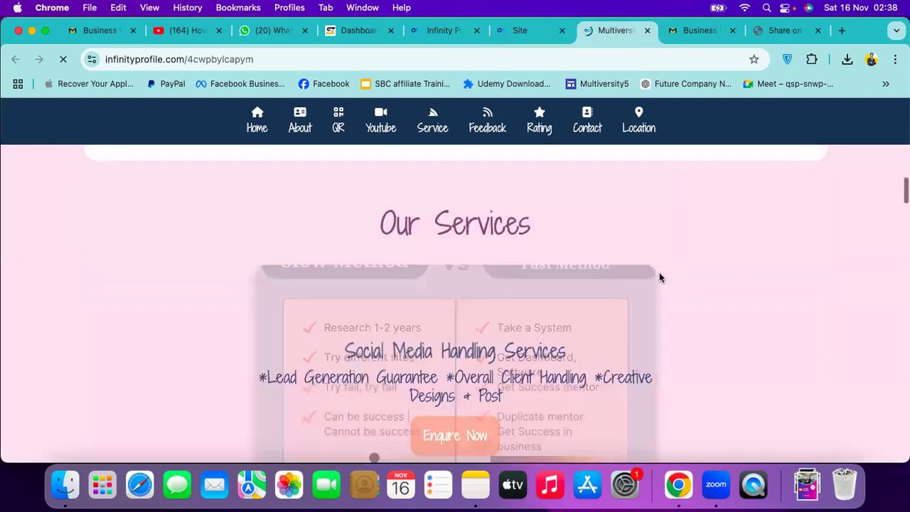
scroll(455, 299, "down", 2)
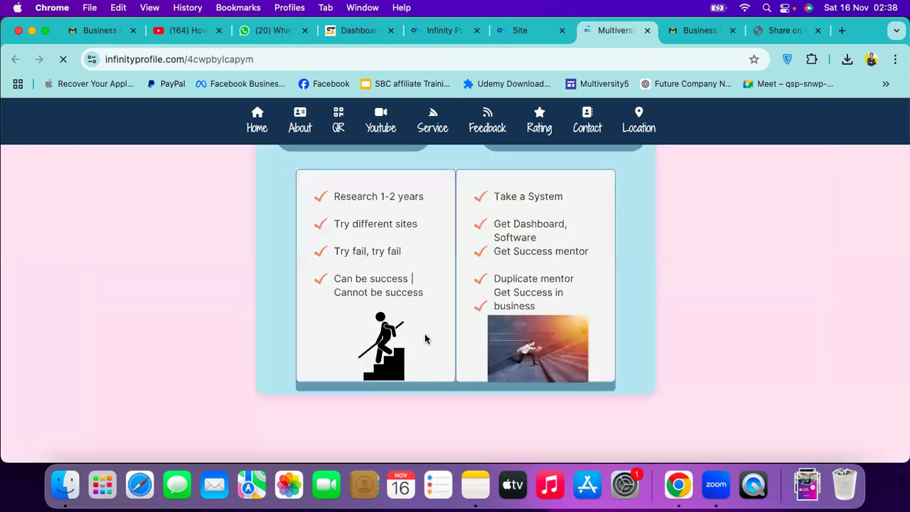
Test the service card's Enquire Now button, which opens FaceTime, then return to the editor
left_click(458, 290)
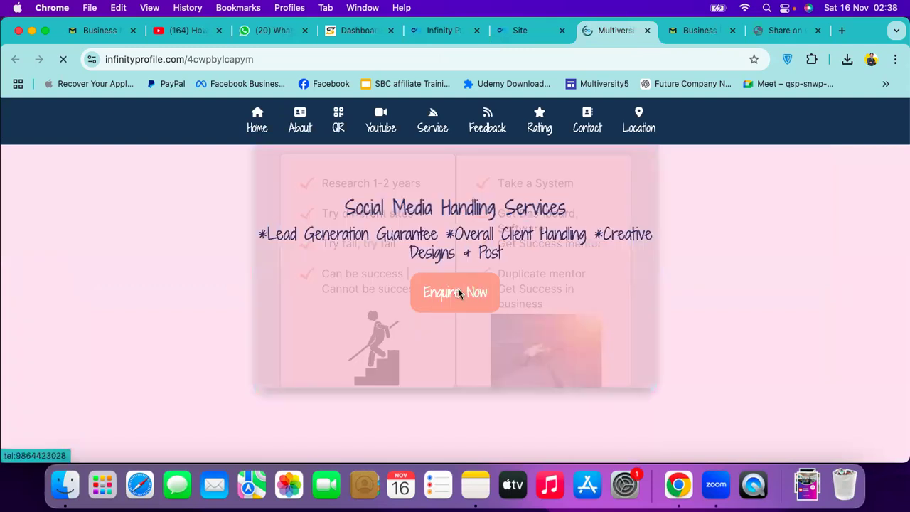
left_click(548, 183)
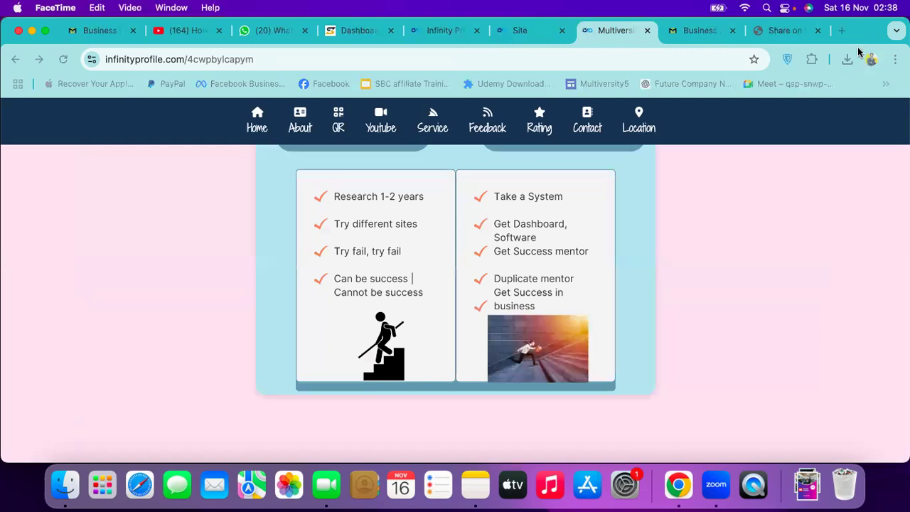
left_click(658, 37)
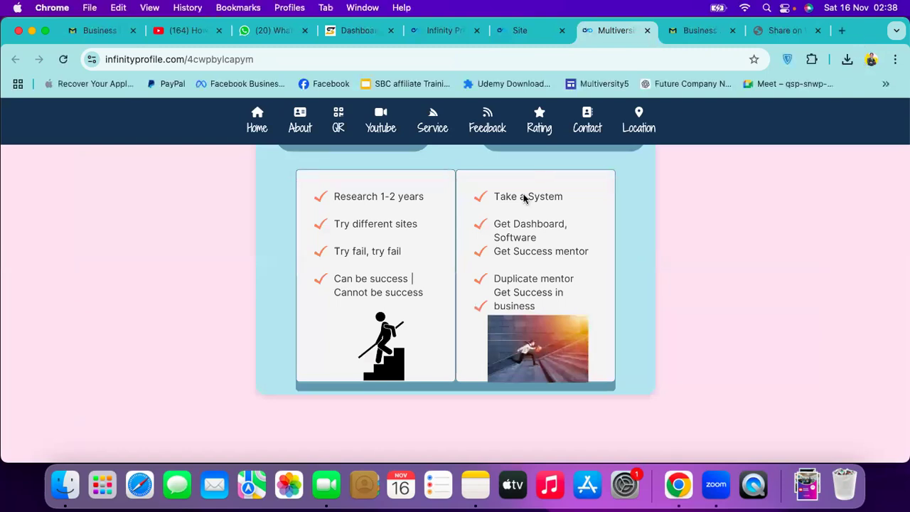
left_click(524, 32)
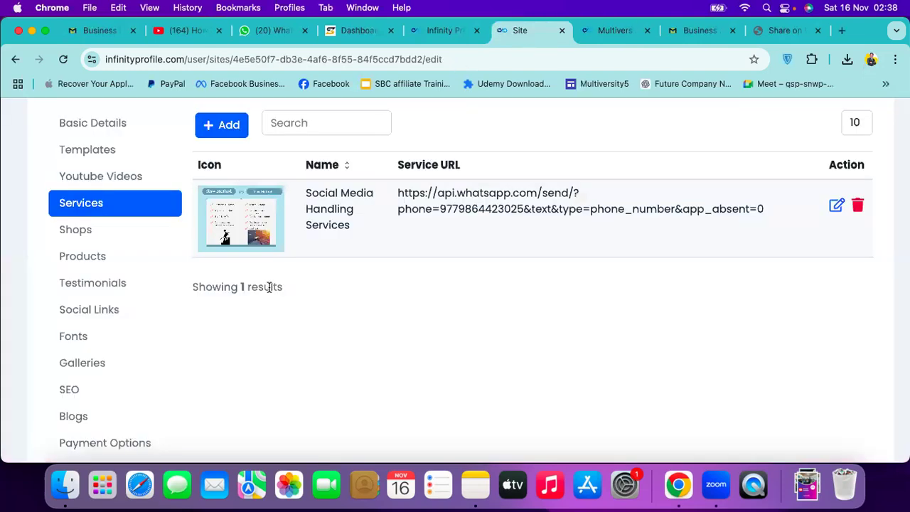
left_click(92, 239)
left_click(95, 311)
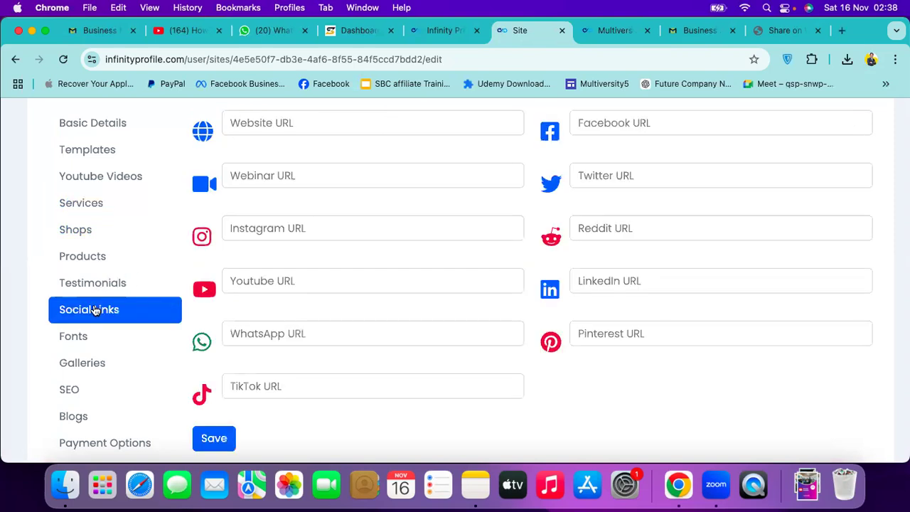
left_click(332, 124)
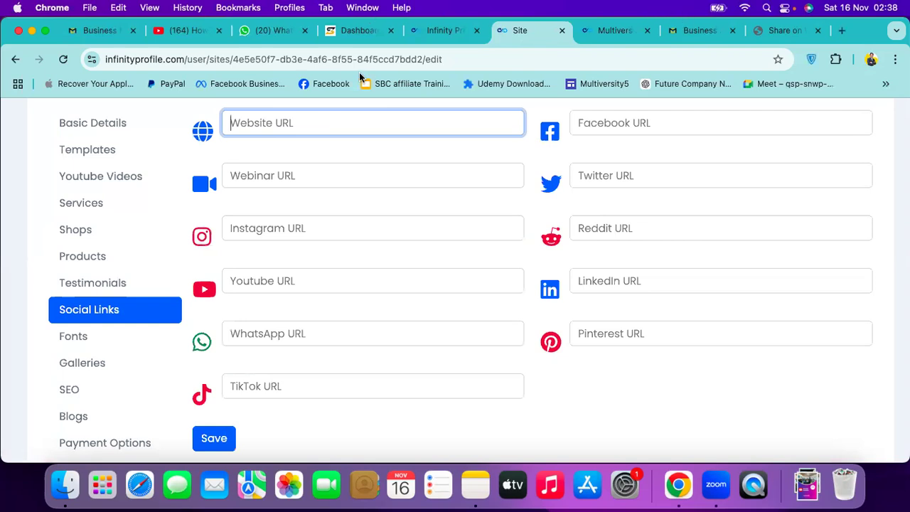
key("ctrl+Tab")
key("ctrl+Tab")
left_click(215, 56)
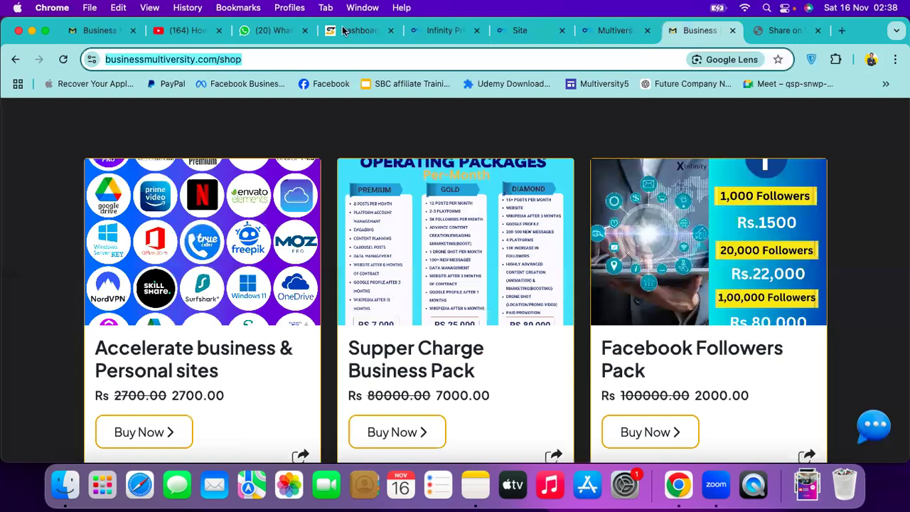
left_click(345, 29)
left_click(613, 30)
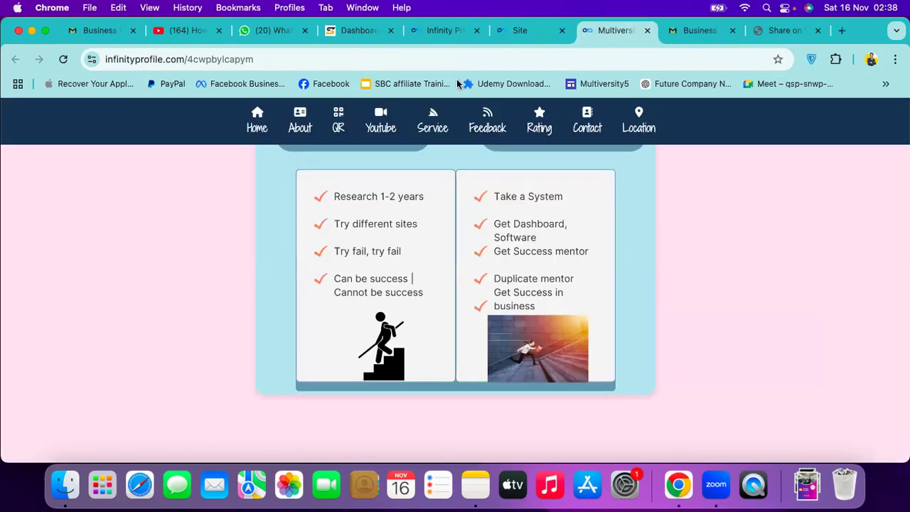
left_click(514, 30)
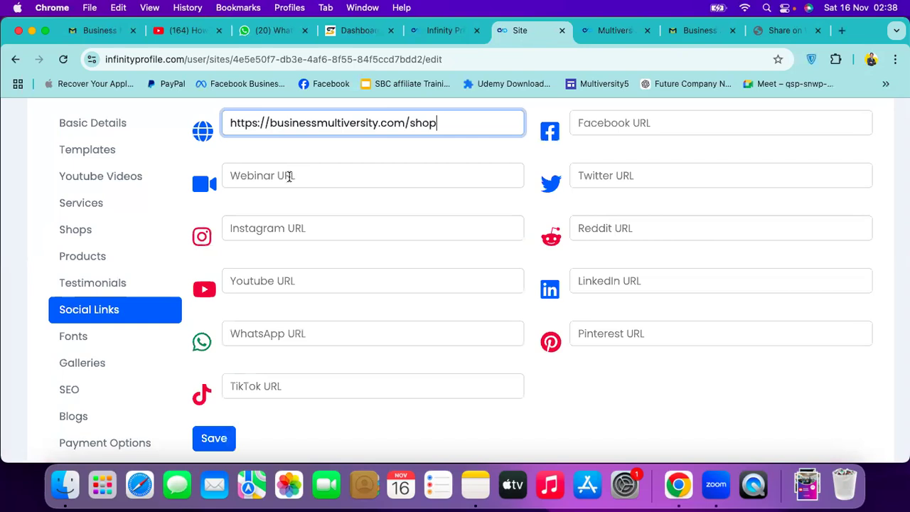
Copy the Facebook address and clear the webinar field
left_click(288, 177)
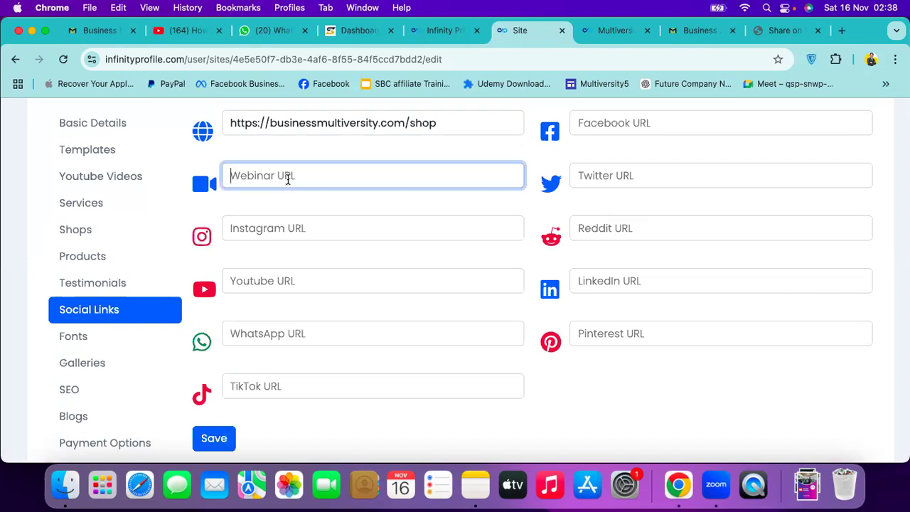
key("ctrl+Up")
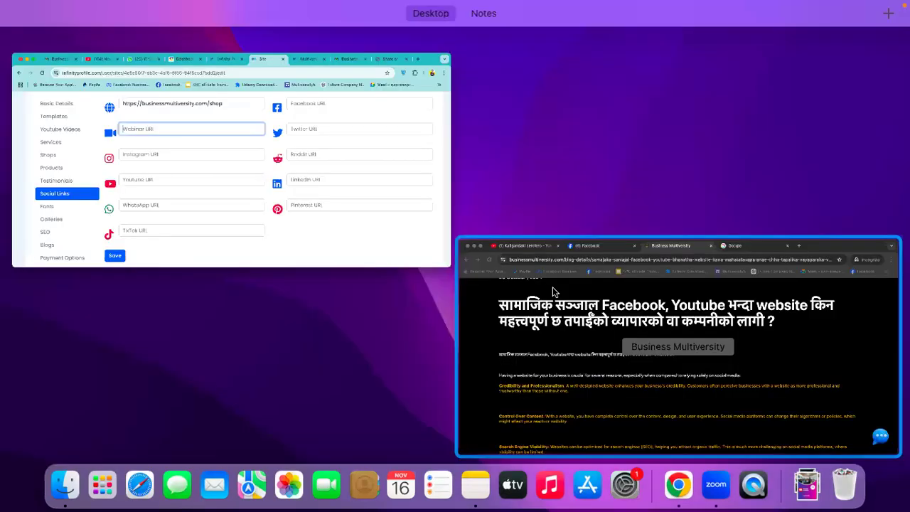
left_click(555, 291)
left_click(318, 28)
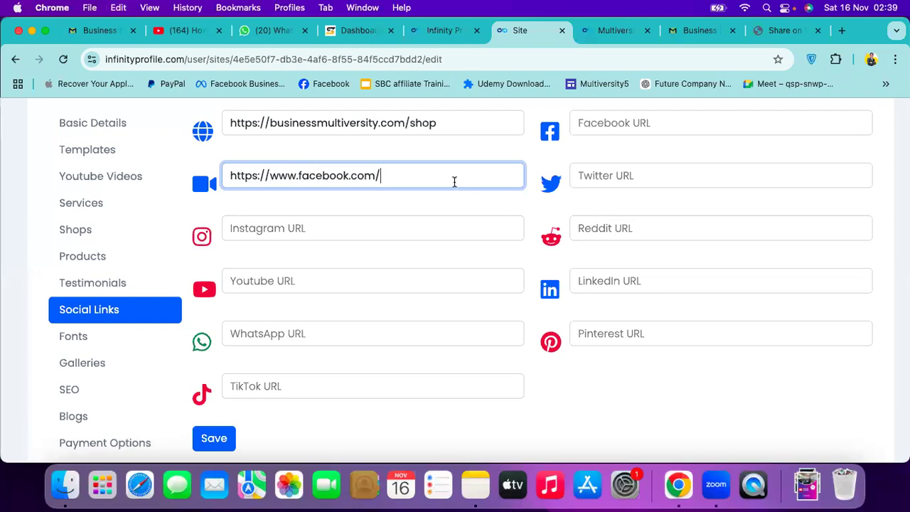
key("super+a")
key("super+c")
key("BackSpace")
left_click(632, 114)
key("super+v")
left_click(495, 172)
left_click(590, 179)
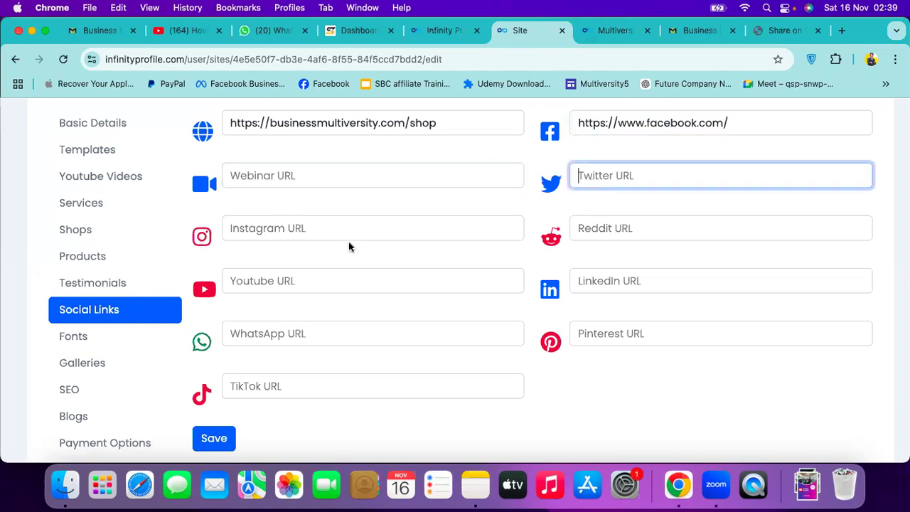
key("super+v")
key("Tab")
key("super+v")
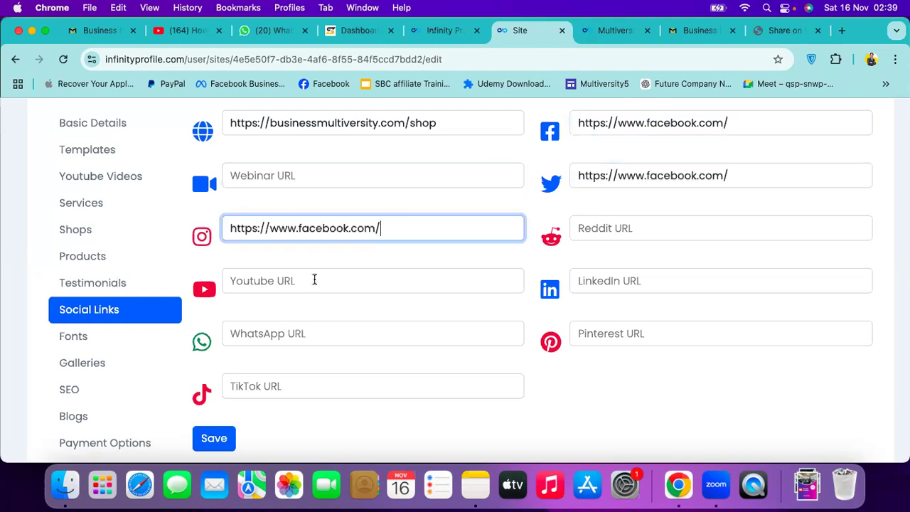
left_click(491, 276)
key("super+v")
key("Tab")
key("super+v")
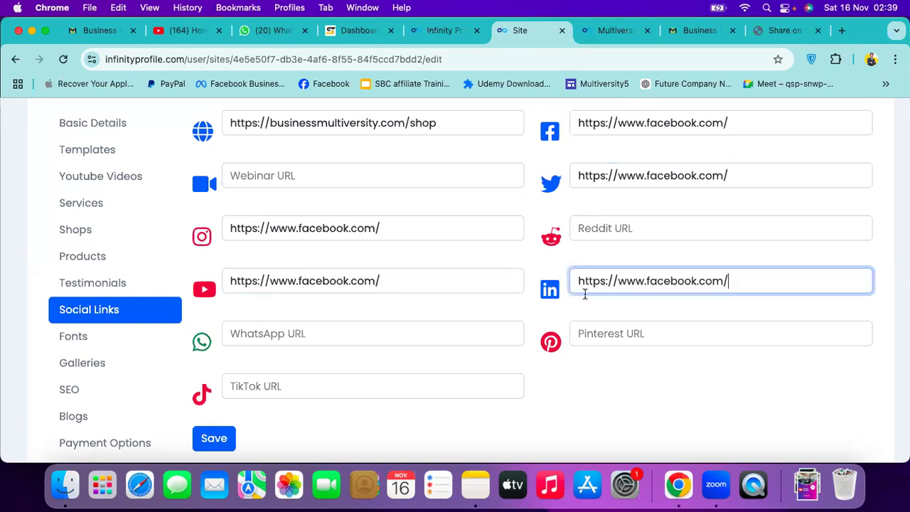
triple_click(403, 276)
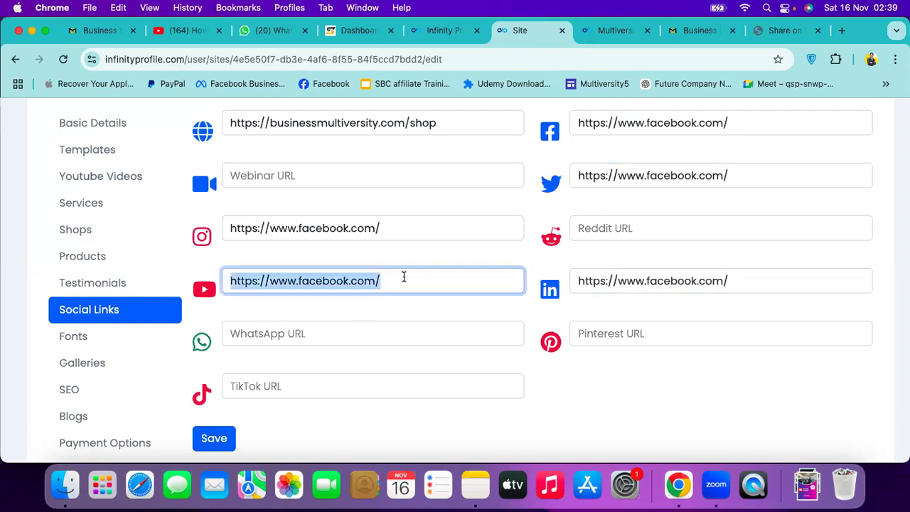
key("BackSpace")
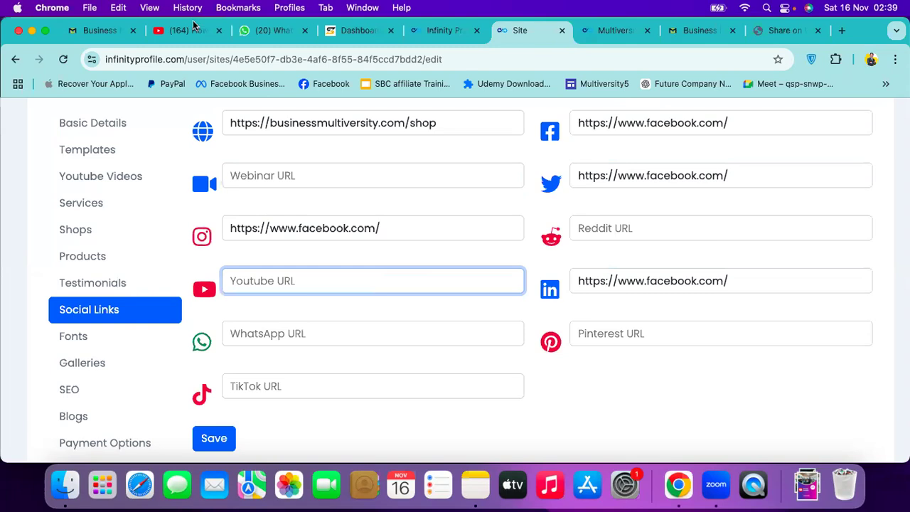
left_click(193, 28)
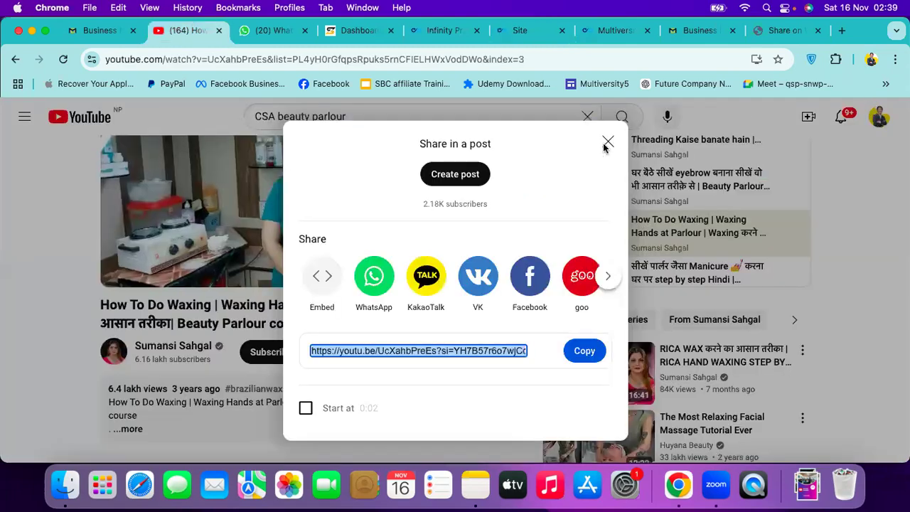
Copy your YouTube channel URL and paste it into the Youtube URL field
left_click(878, 130)
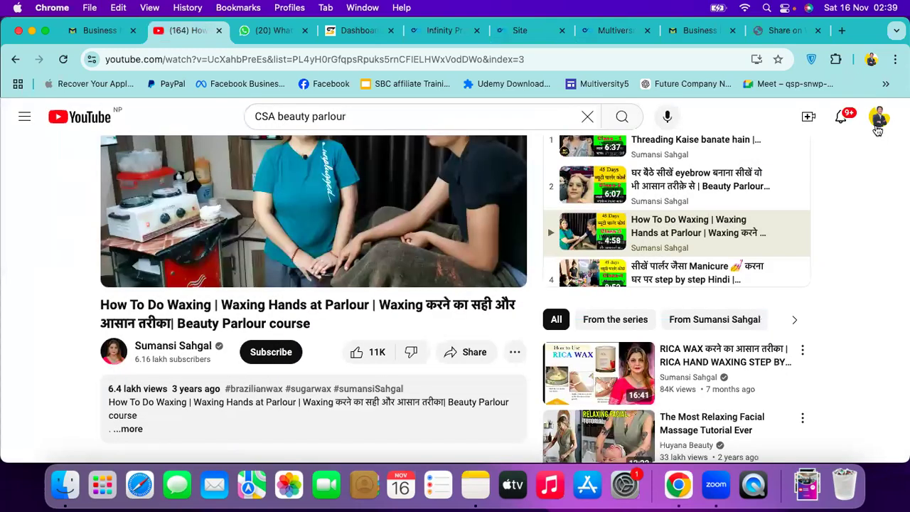
left_click(879, 122)
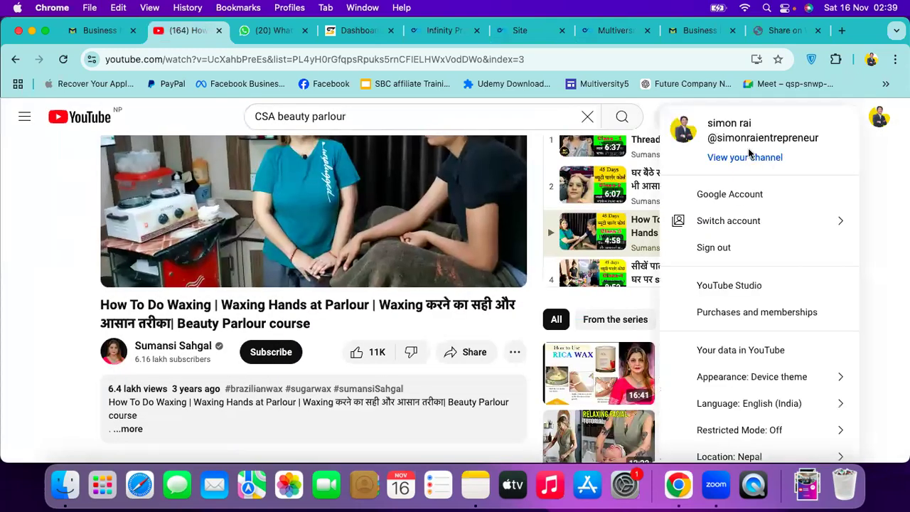
left_click(744, 158)
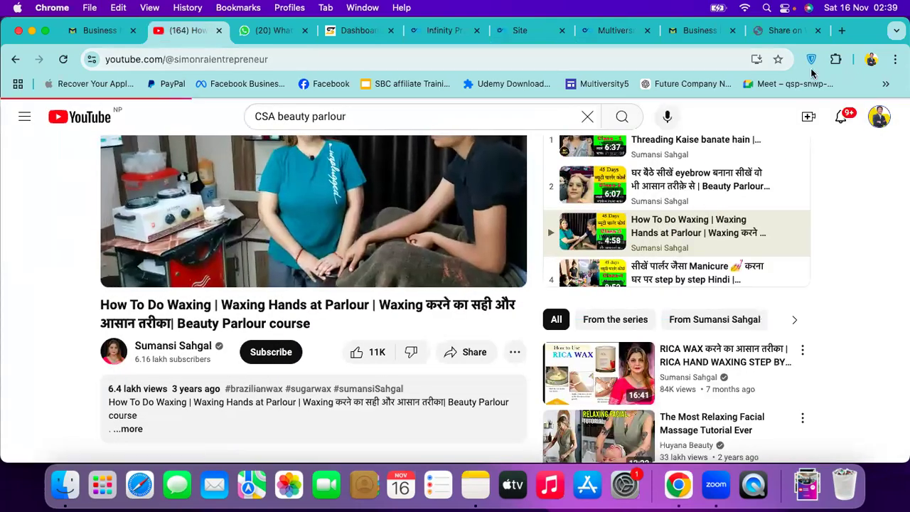
left_click(880, 120)
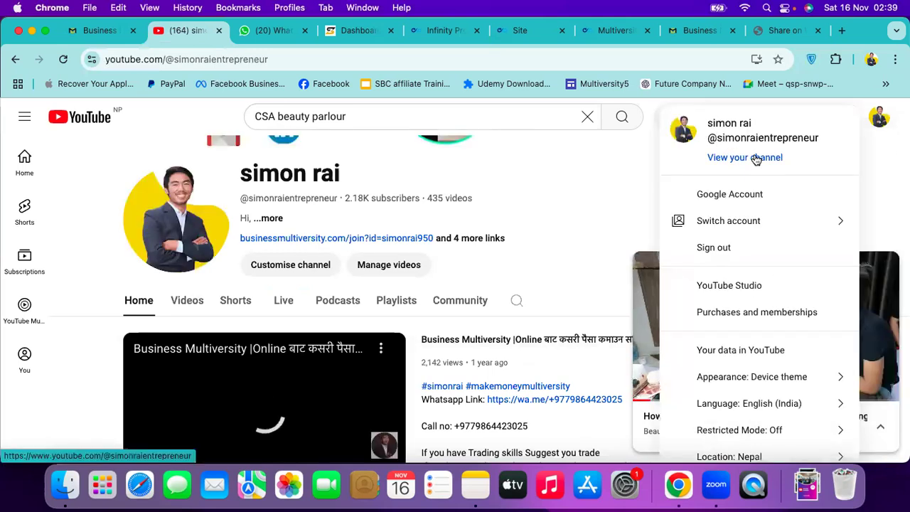
left_click(242, 59)
key("super+c")
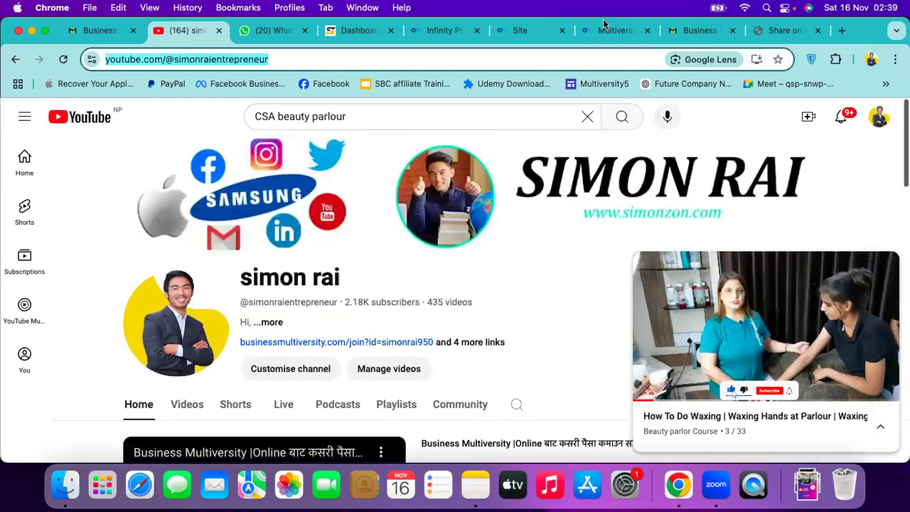
left_click(530, 31)
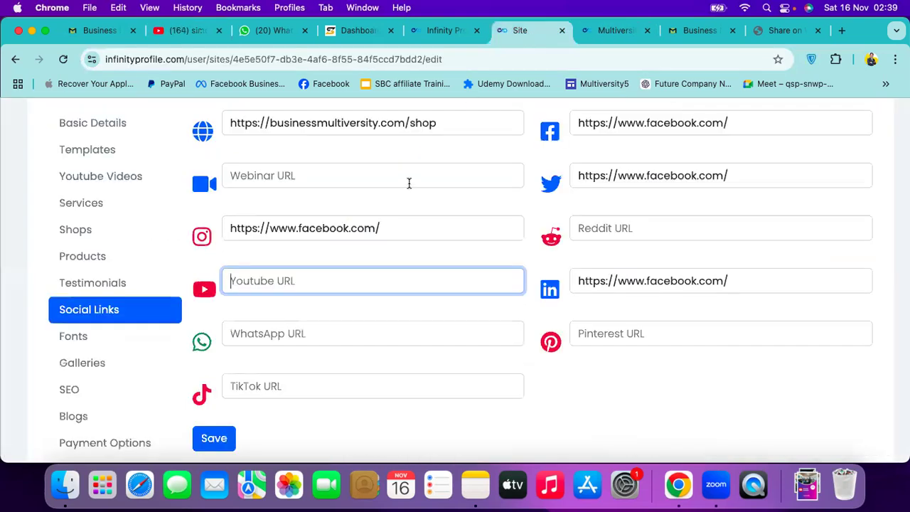
key("super+v")
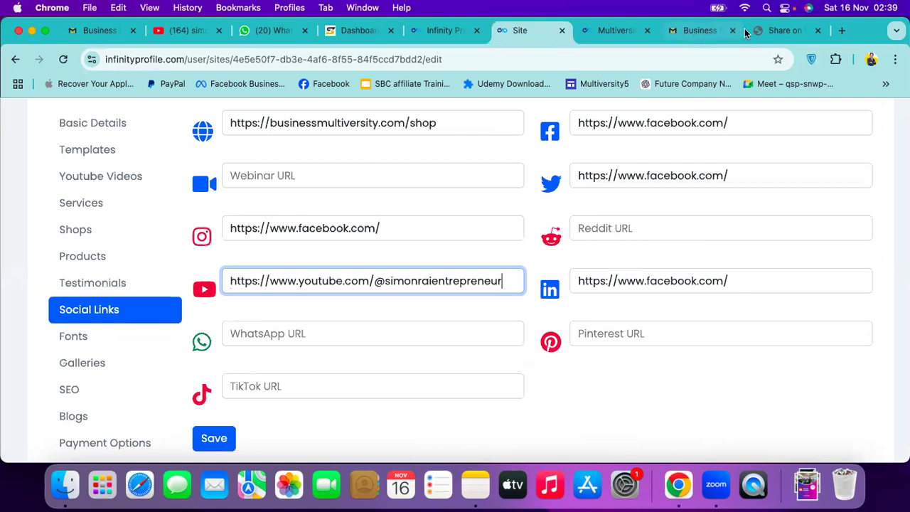
Load infinityprofile.com in a spare browser tab
left_click(748, 31)
type("infinityprofile.com")
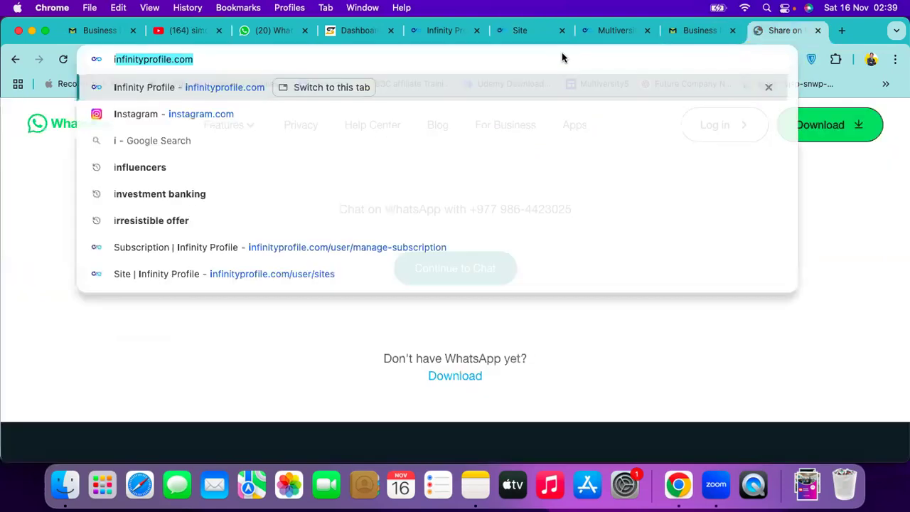
key("Return")
Copy your Instagram profile URL from its page and return to the social links form
left_click(419, 59)
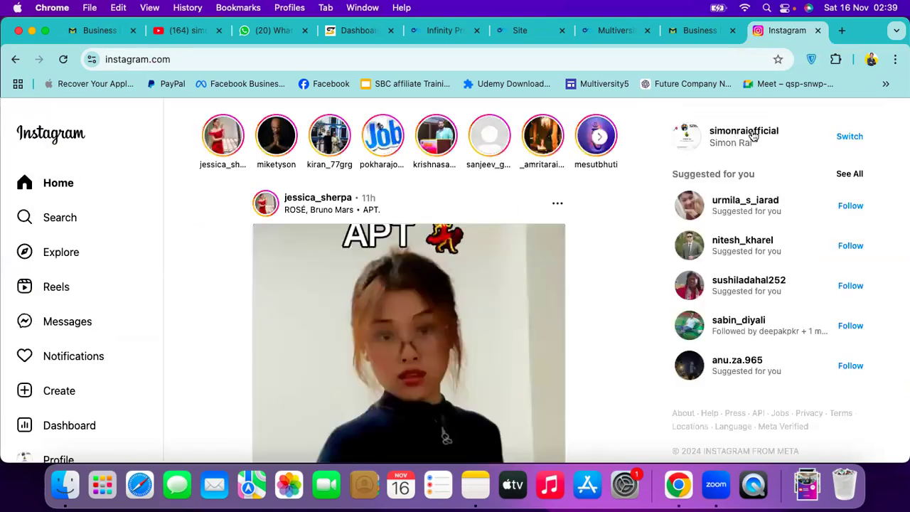
left_click(753, 135)
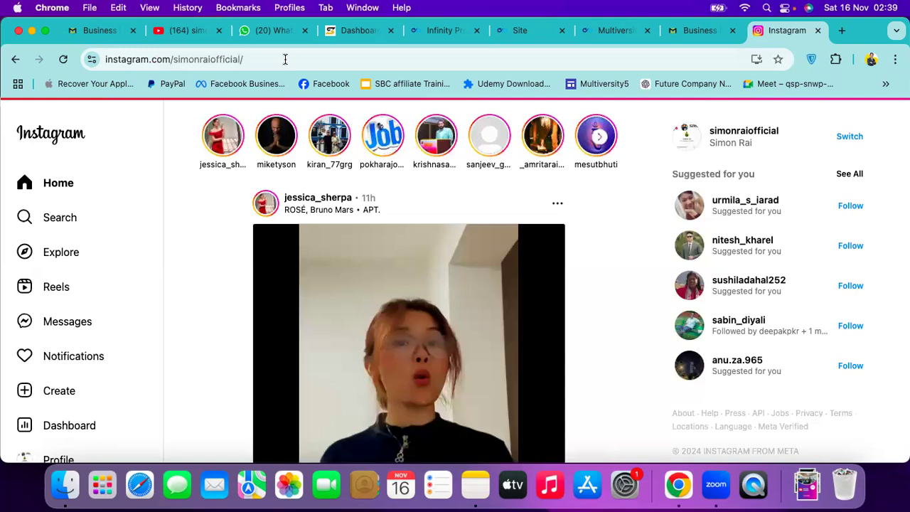
left_click(285, 59)
key("super+c")
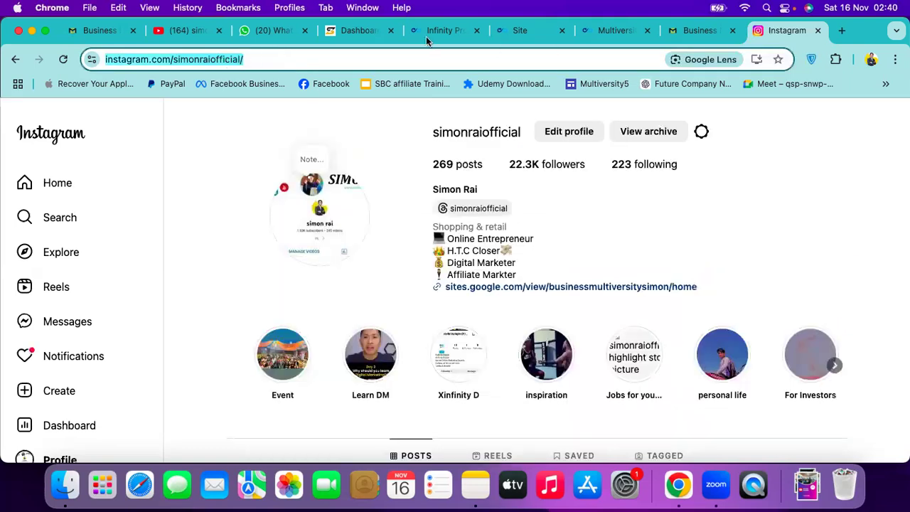
left_click(359, 30)
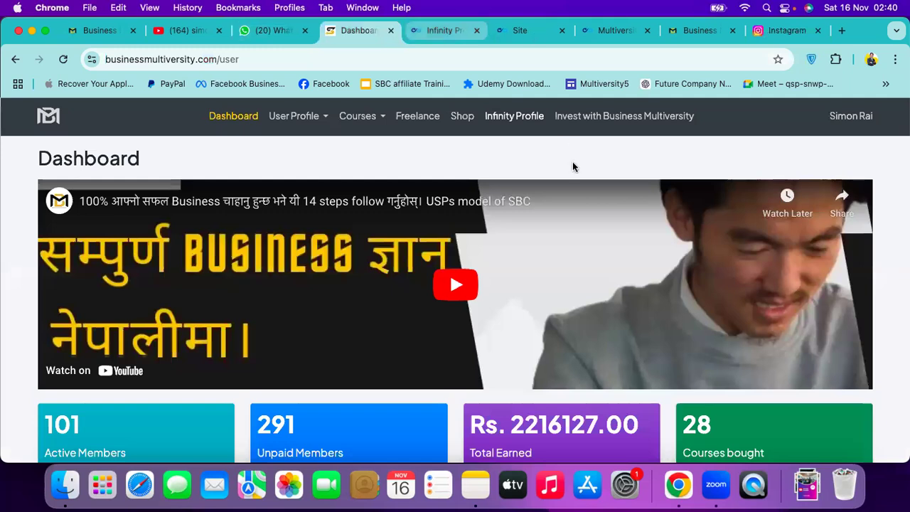
key("super+6")
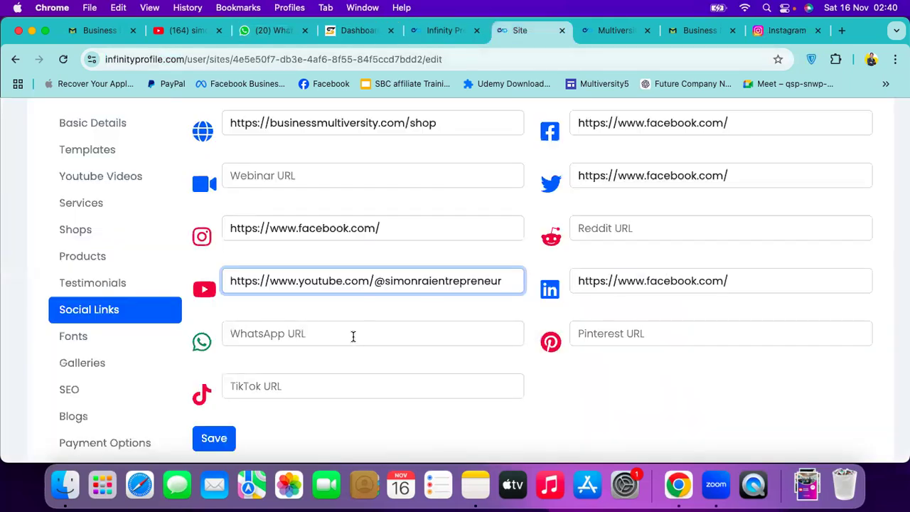
Put the Instagram profile URL into the Instagram and WhatsApp link fields
triple_click(427, 228)
key("super+v")
left_click(331, 332)
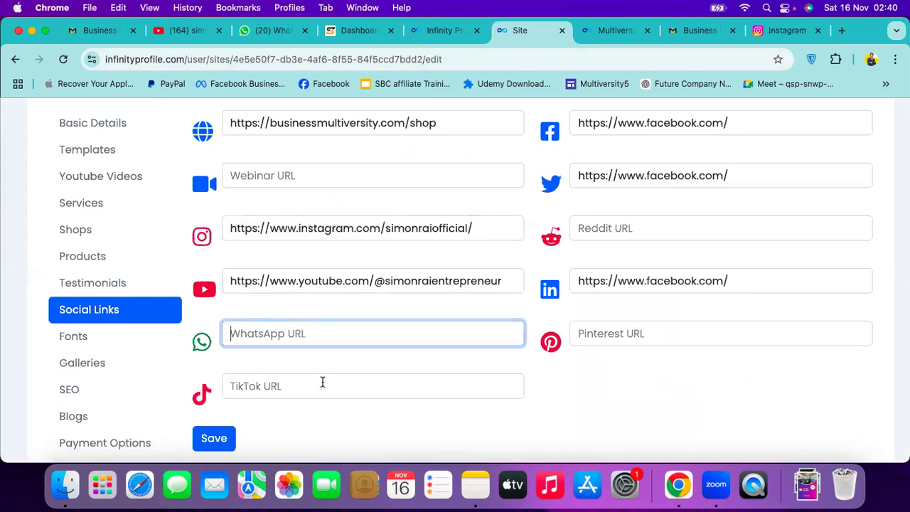
key("super+v")
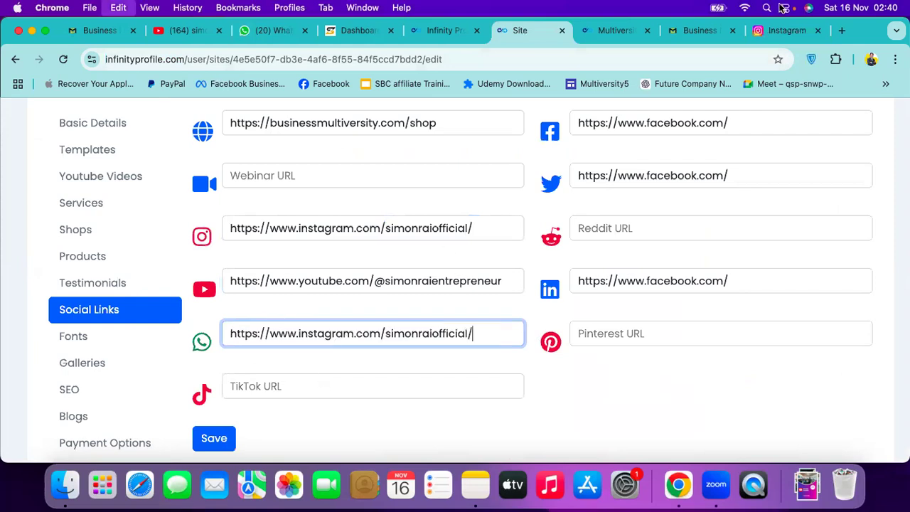
left_click(788, 31)
key("super+c")
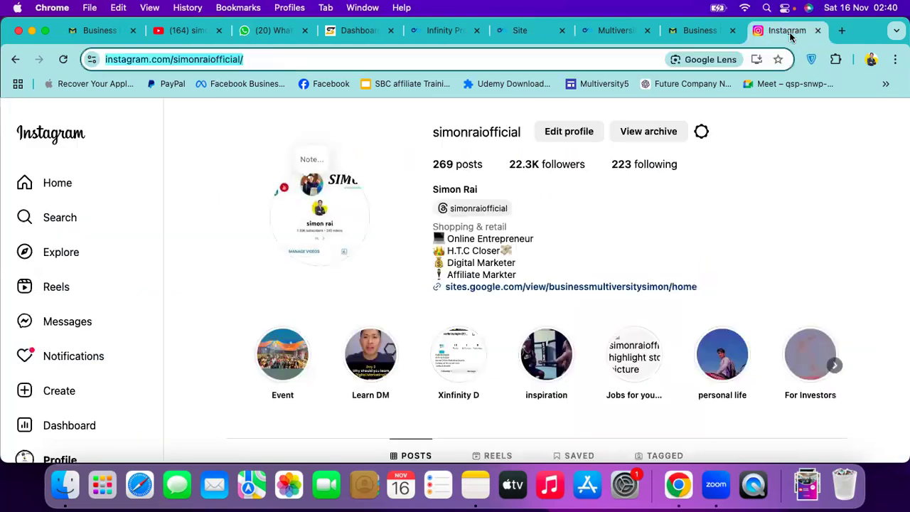
left_click(499, 39)
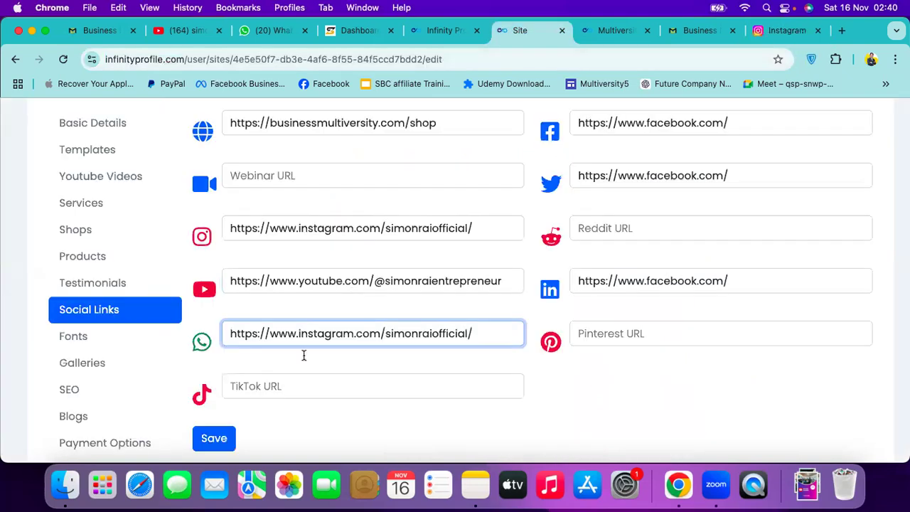
Paste the Instagram profile URL into the TikTok, Pinterest and Reddit fields
left_click(280, 386)
key("super+v")
left_click(619, 335)
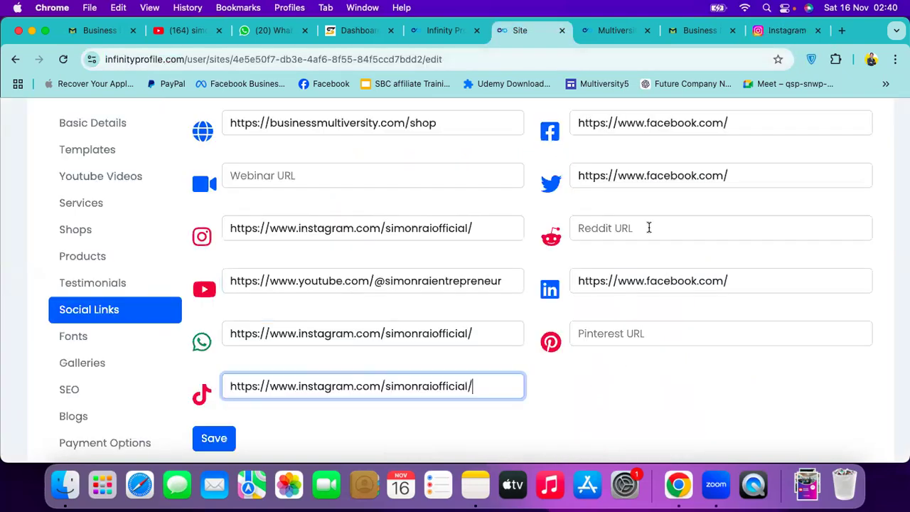
key("super+v")
left_click(647, 228)
key("super+v")
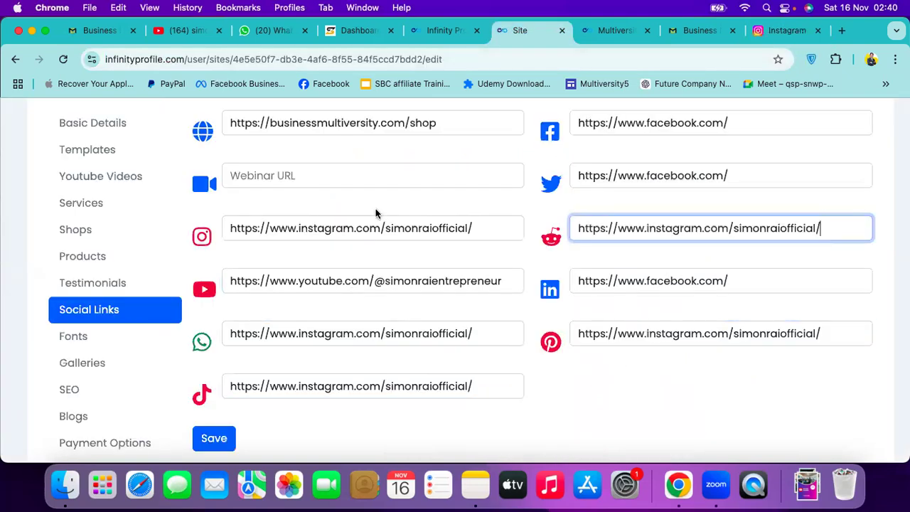
Save the social links and reload the live site to show the changes
left_click(376, 213)
scroll(376, 213, "down", 3)
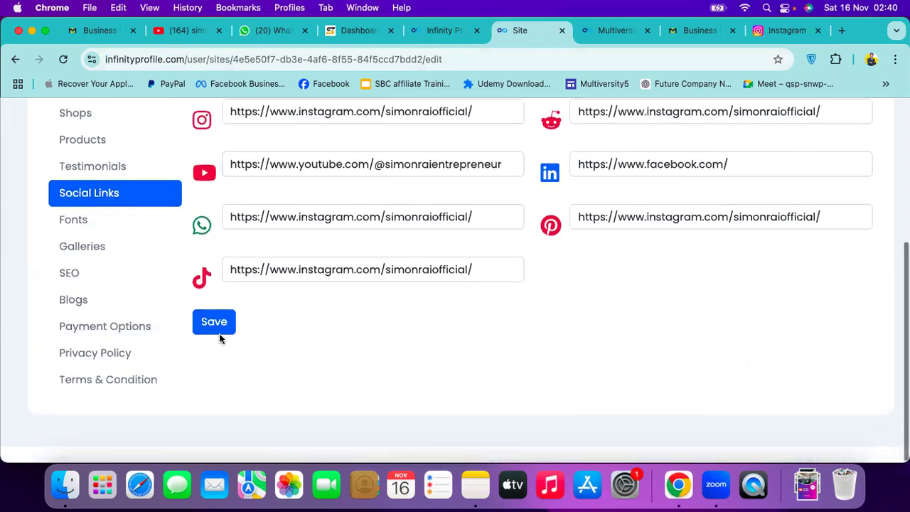
left_click(219, 339)
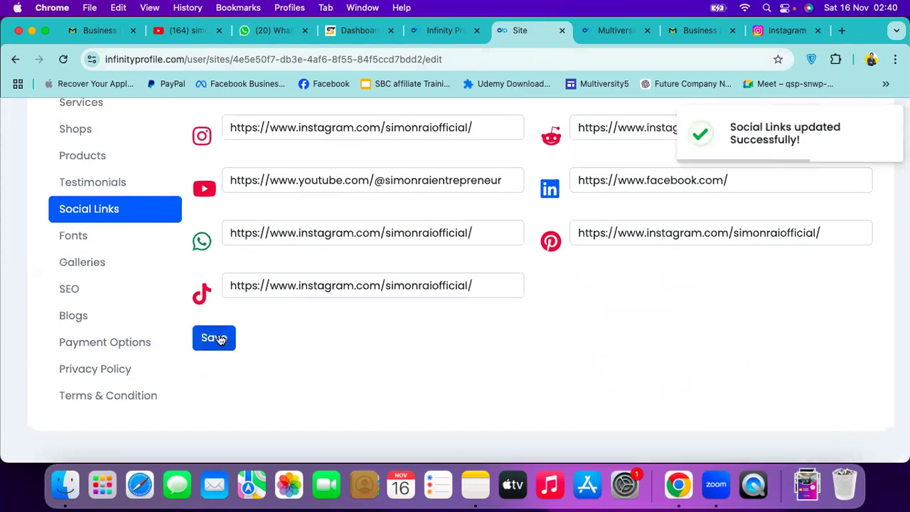
left_click(605, 32)
key("super+r")
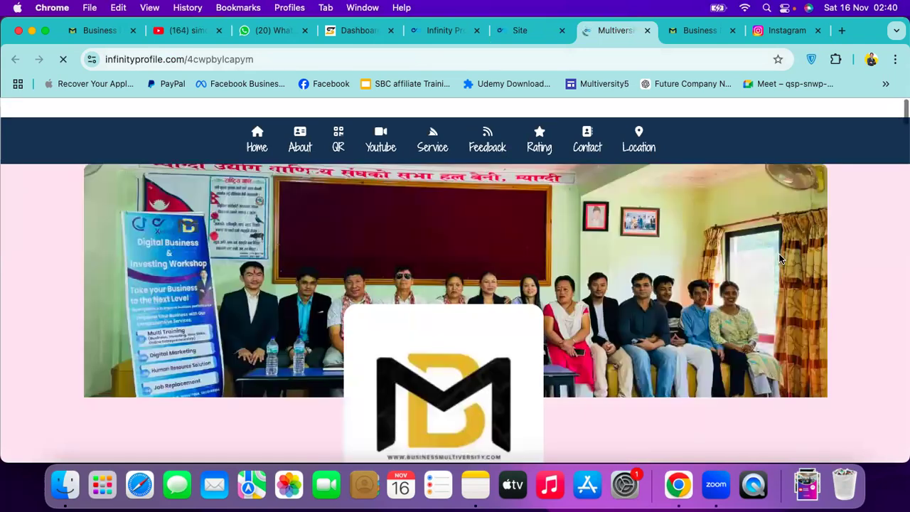
scroll(780, 258, "down", 5)
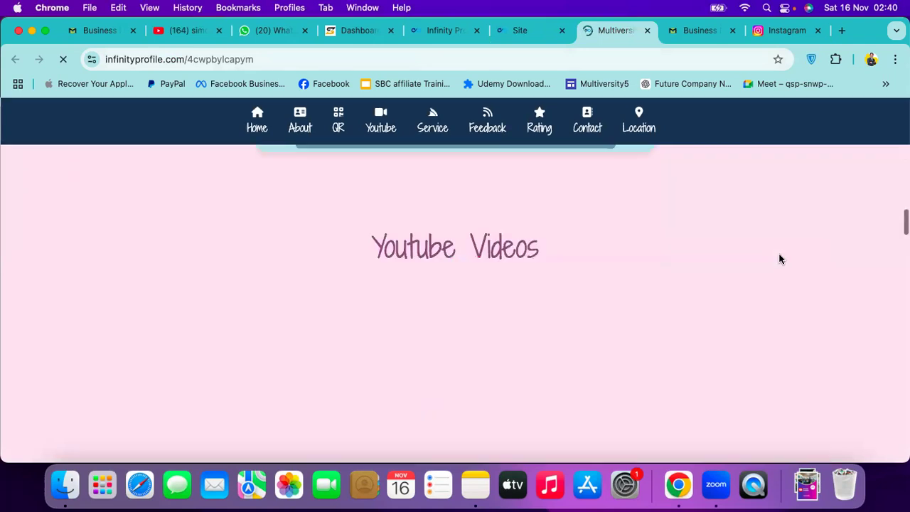
scroll(780, 259, "down", 1)
scroll(780, 259, "down", 4)
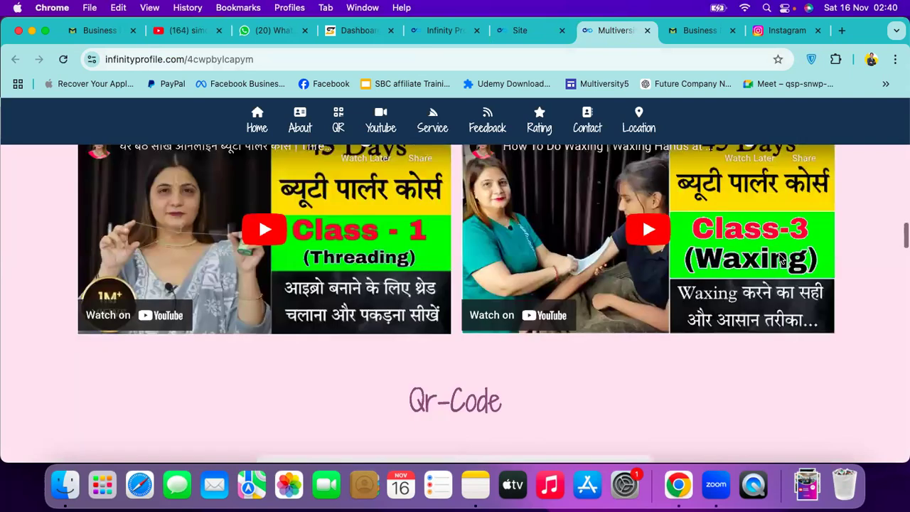
scroll(780, 258, "down", 10)
scroll(778, 259, "down", 10)
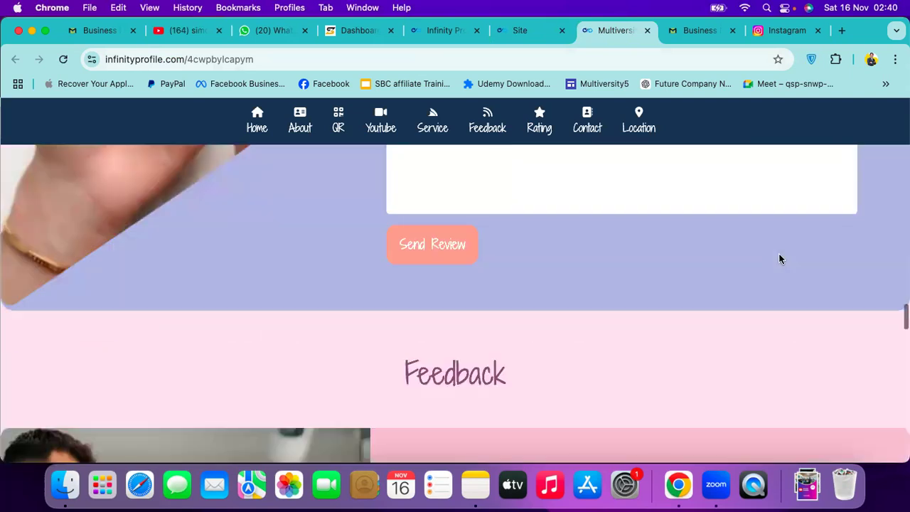
scroll(779, 254, "down", 5)
scroll(780, 259, "down", 15)
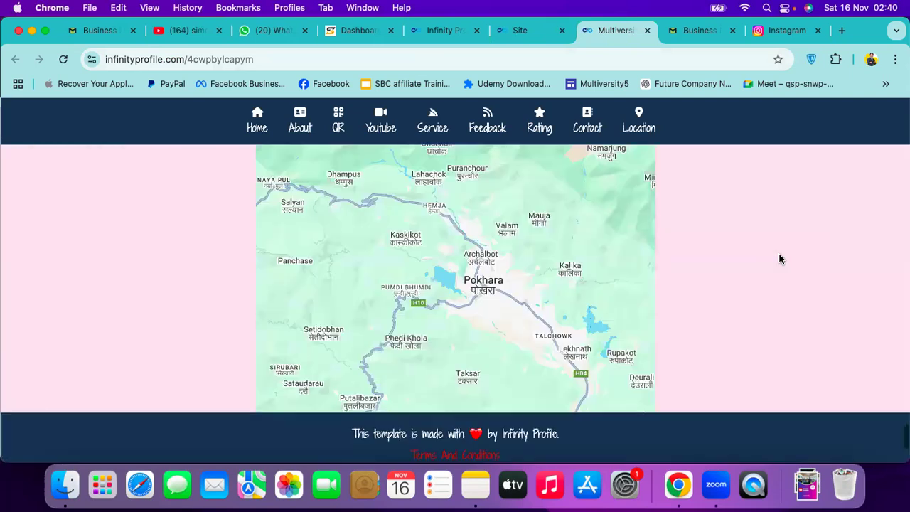
key("Home")
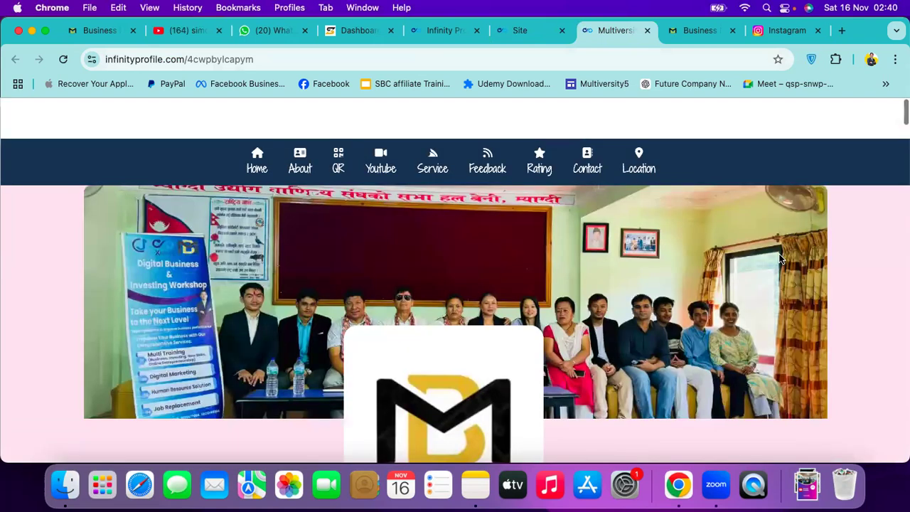
scroll(780, 259, "down", 5)
scroll(780, 259, "down", 3)
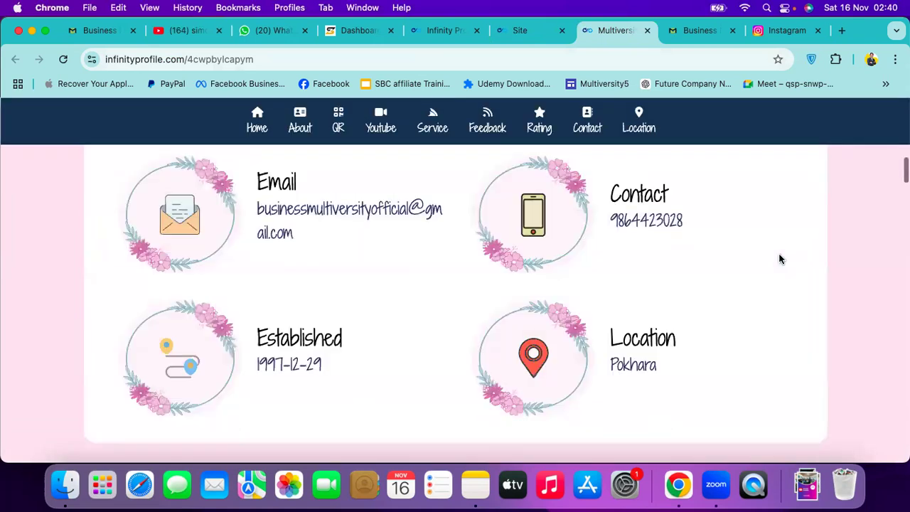
scroll(780, 259, "down", 8)
scroll(781, 259, "down", 8)
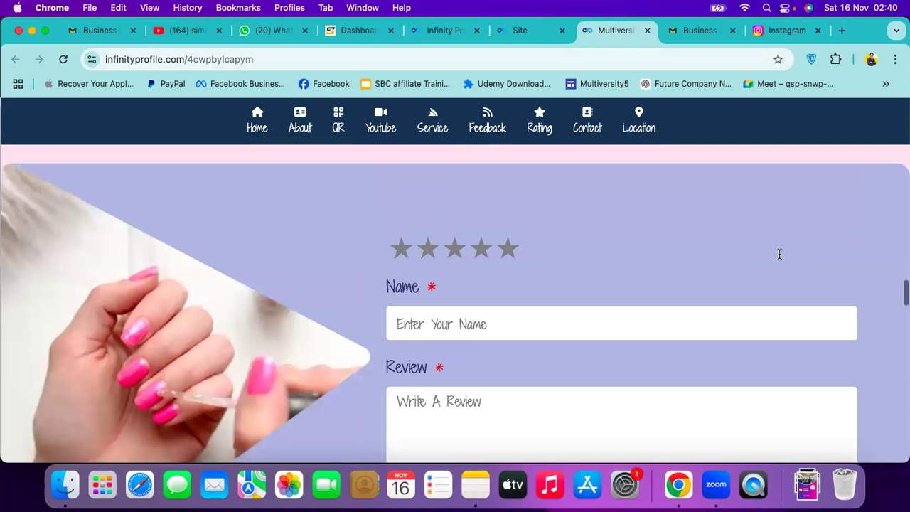
scroll(778, 259, "down", 4)
scroll(780, 259, "down", 3)
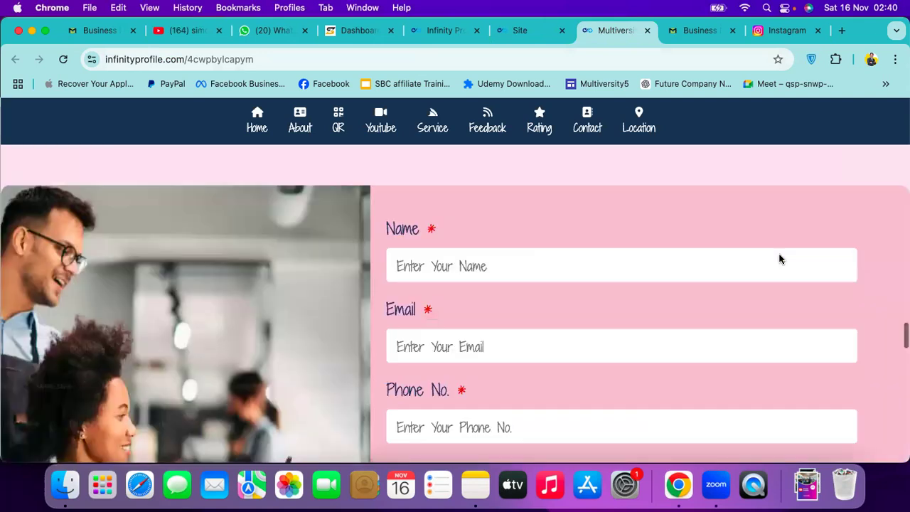
scroll(780, 259, "down", 5)
scroll(780, 259, "down", 6)
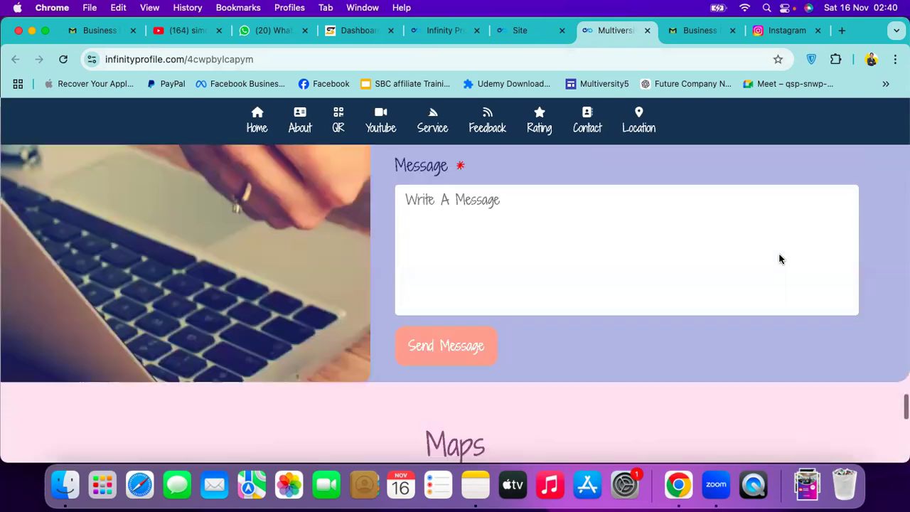
scroll(779, 259, "down", 6)
key("super+Up")
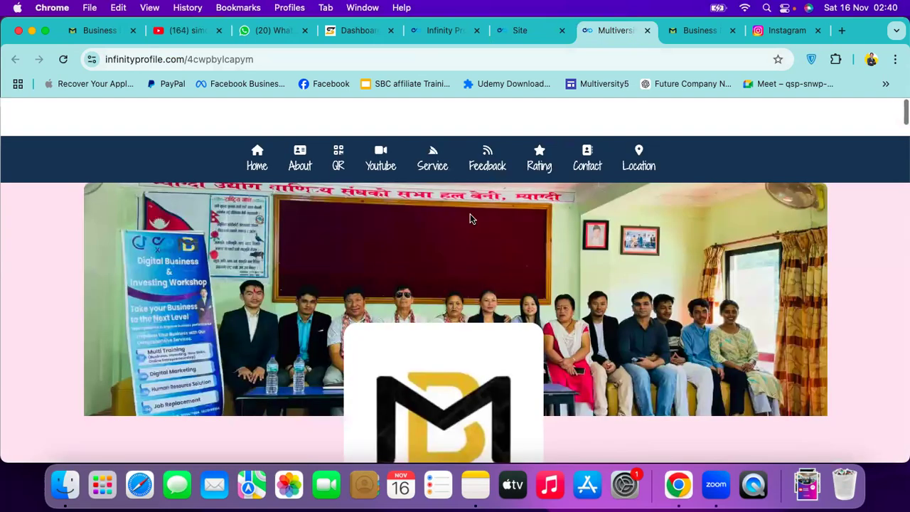
scroll(339, 125, "down", 1)
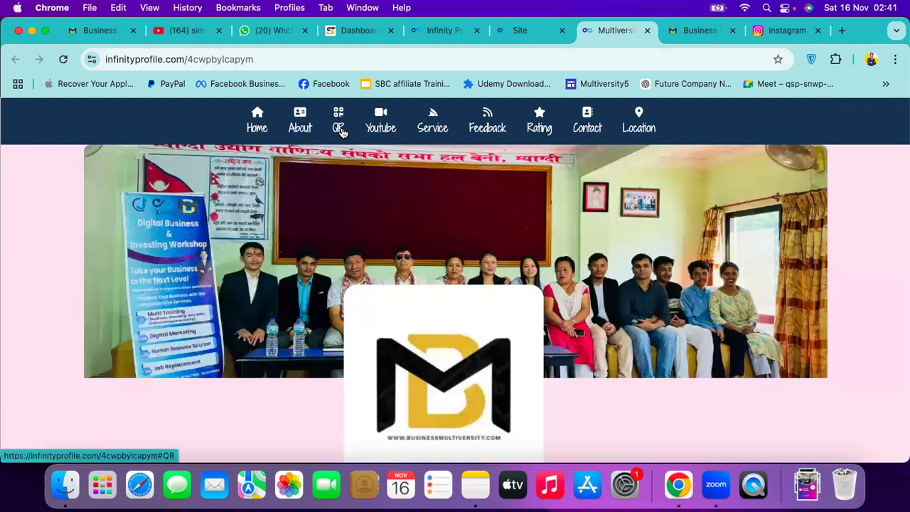
left_click(342, 132)
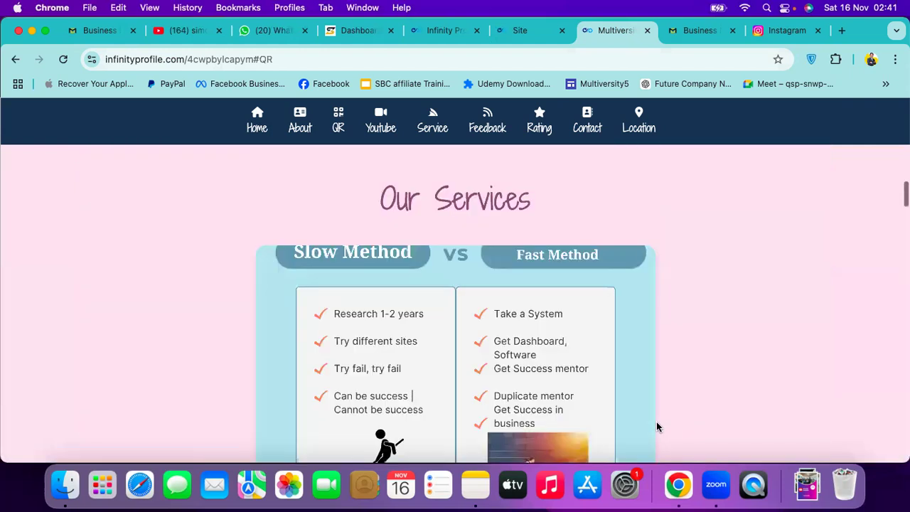
scroll(656, 426, "up", 3)
scroll(656, 426, "down", 5)
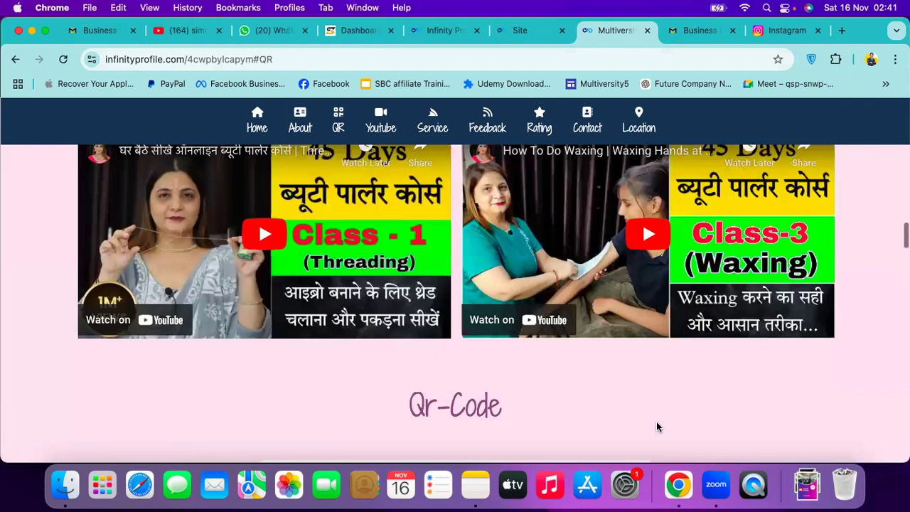
scroll(657, 426, "down", 10)
Reload the live Multiversity site to pick up the new social links
left_click(542, 31)
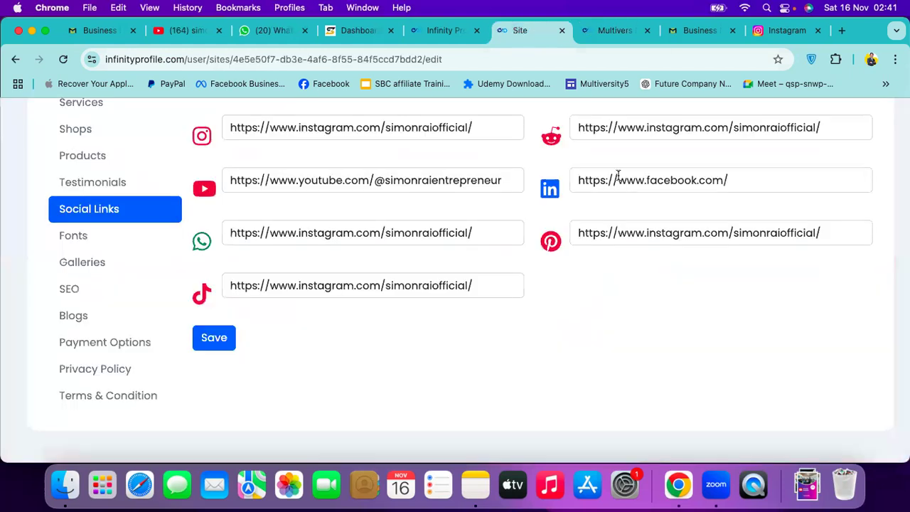
left_click(618, 38)
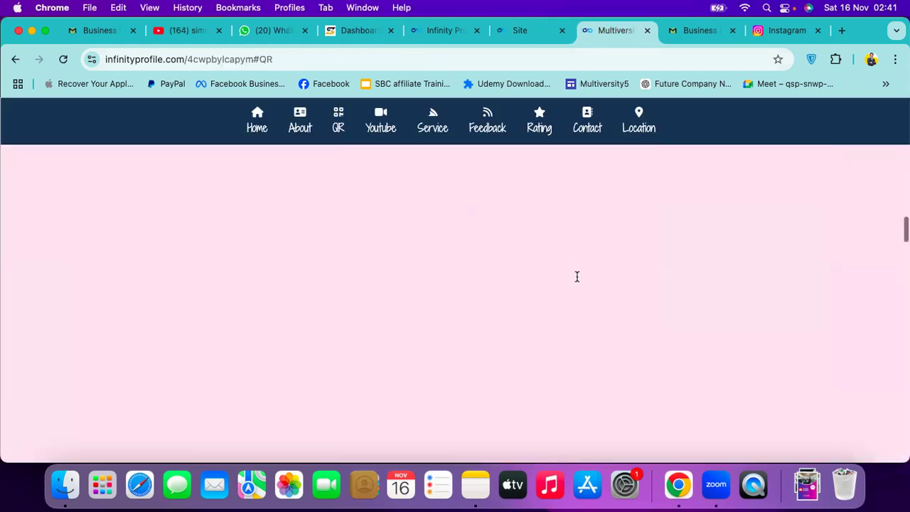
scroll(576, 278, "up", 5)
scroll(576, 280, "up", 2)
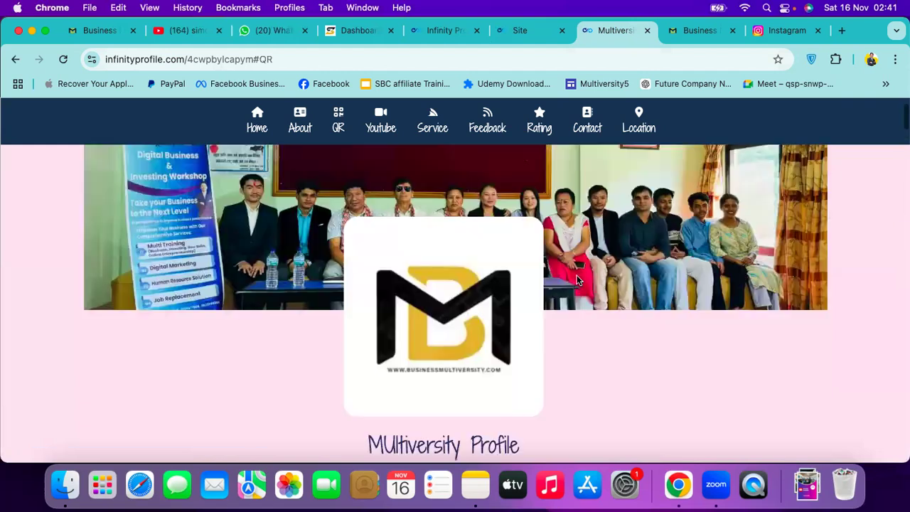
scroll(577, 281, "down", 4)
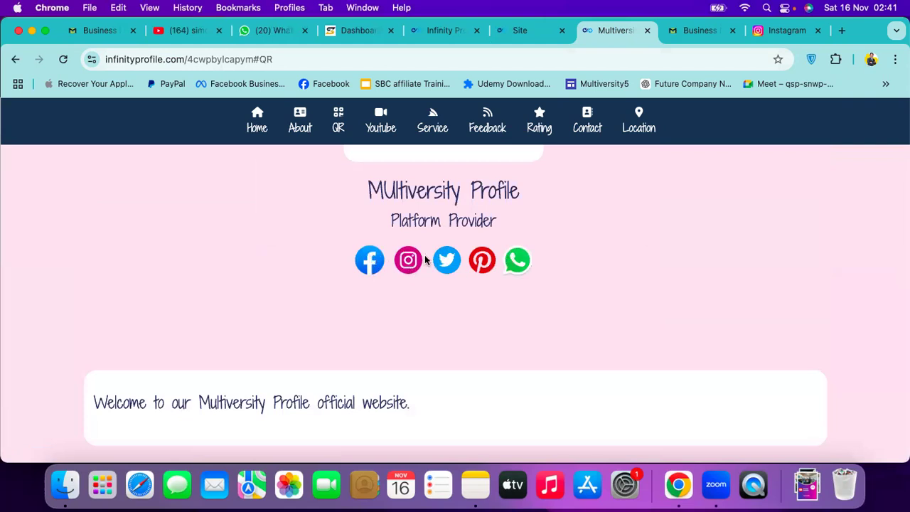
scroll(399, 306, "up", 3)
scroll(365, 351, "down", 1)
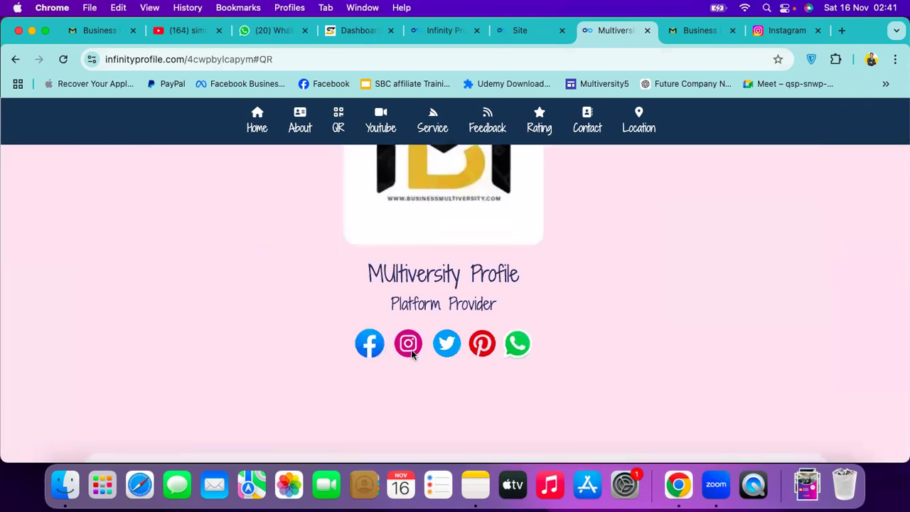
left_click(348, 59)
key("Return")
Check the social icons under the profile title on the reloaded live site
key("ctrl+shift+Tab")
left_click(639, 33)
scroll(513, 347, "down", 3)
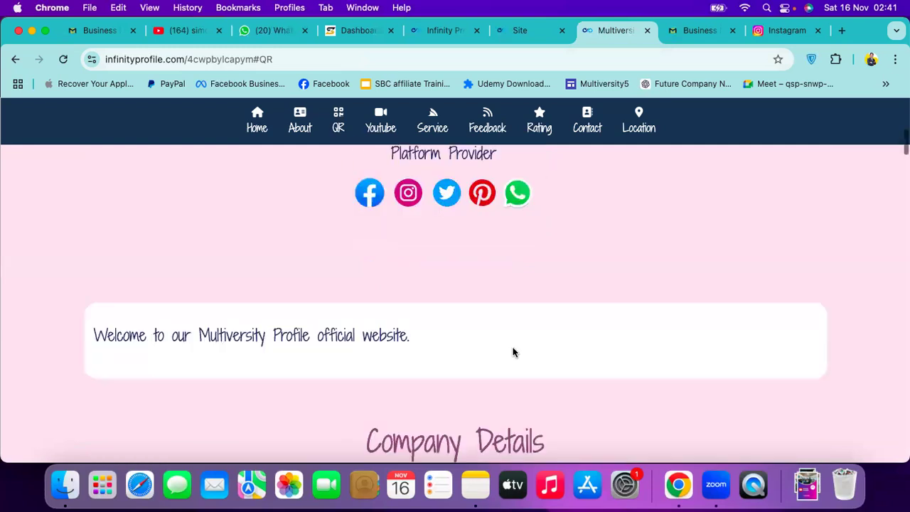
scroll(513, 349, "up", 10)
scroll(509, 299, "down", 1)
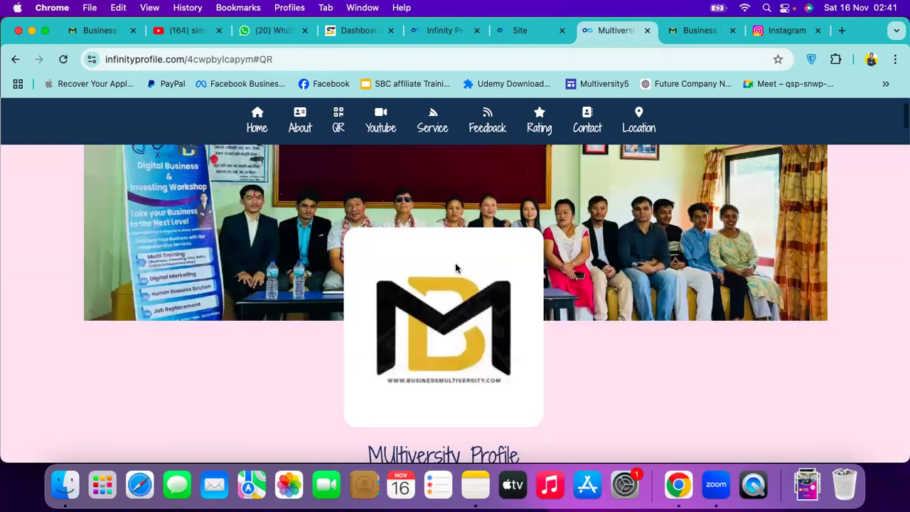
scroll(456, 268, "down", 5)
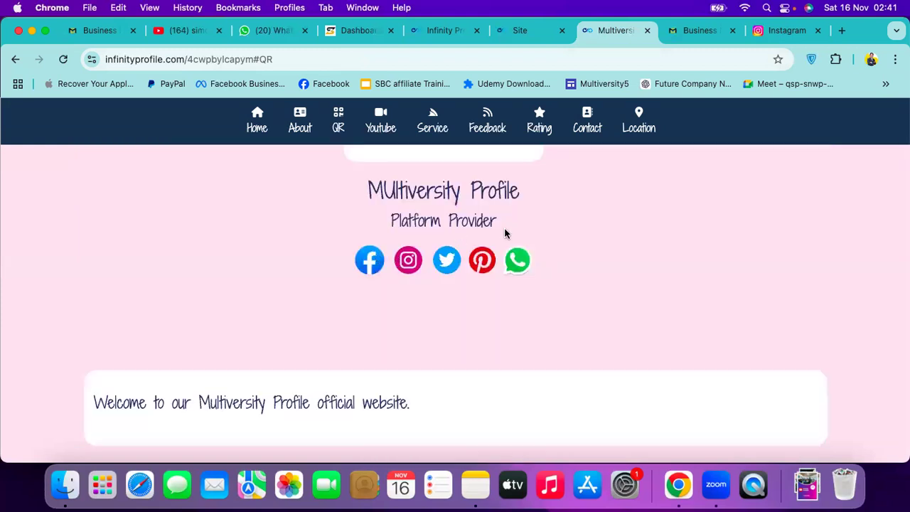
scroll(505, 233, "down", 10)
scroll(505, 234, "up", 10)
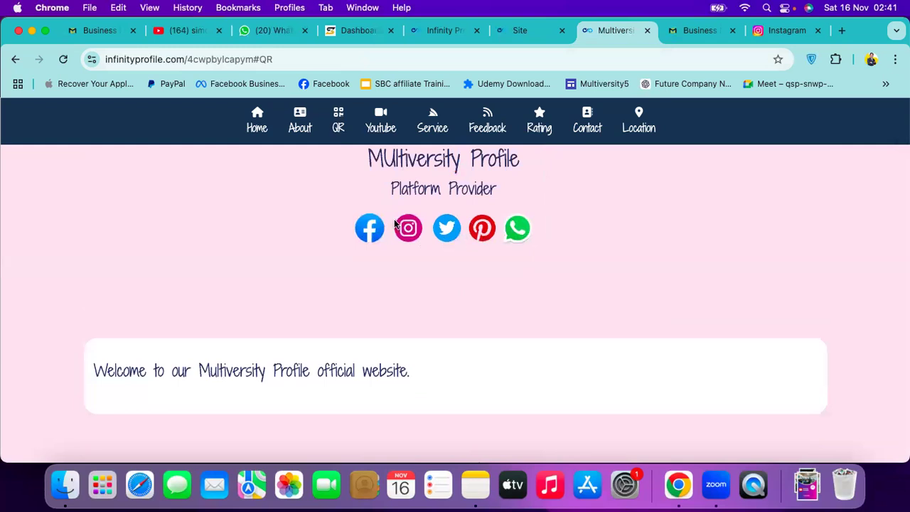
Bring up the Infinity Profile homepage tab and select its address bar
left_click(520, 31)
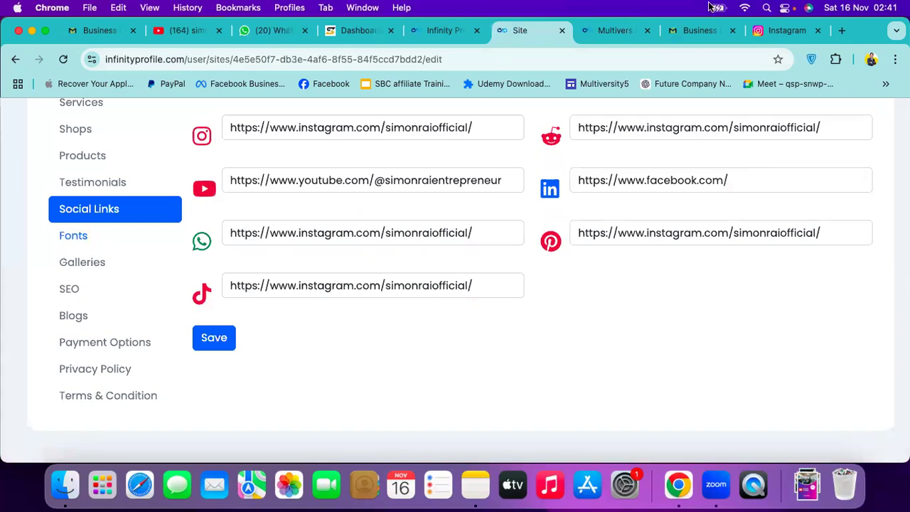
left_click(612, 31)
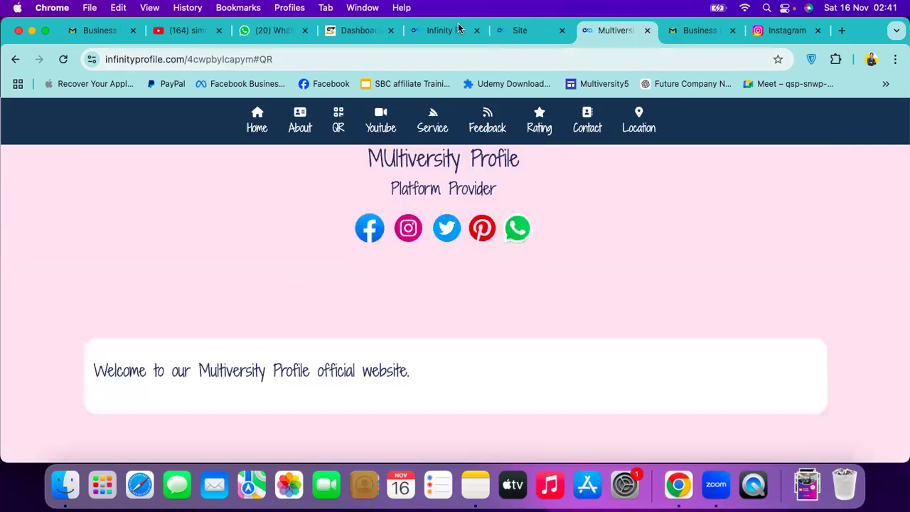
left_click(446, 31)
left_click(372, 61)
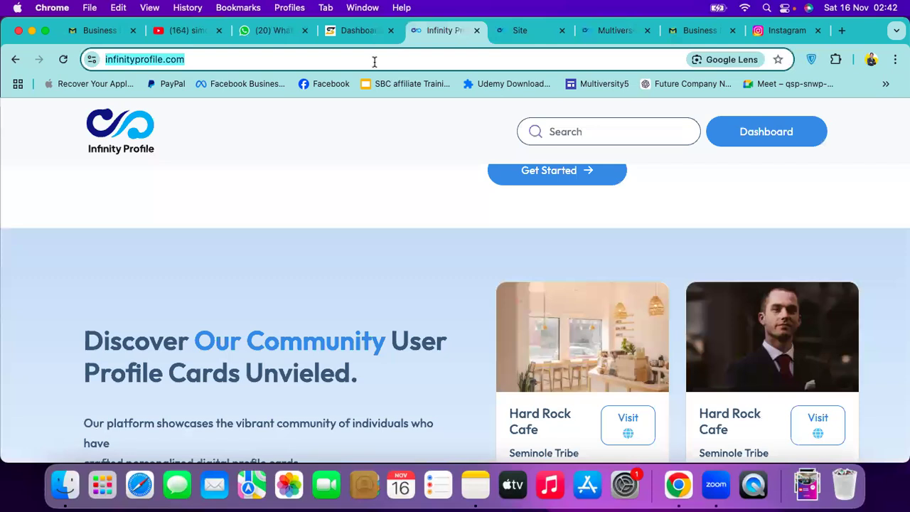
Load the bachchagharbg.com site from the address bar
type("b")
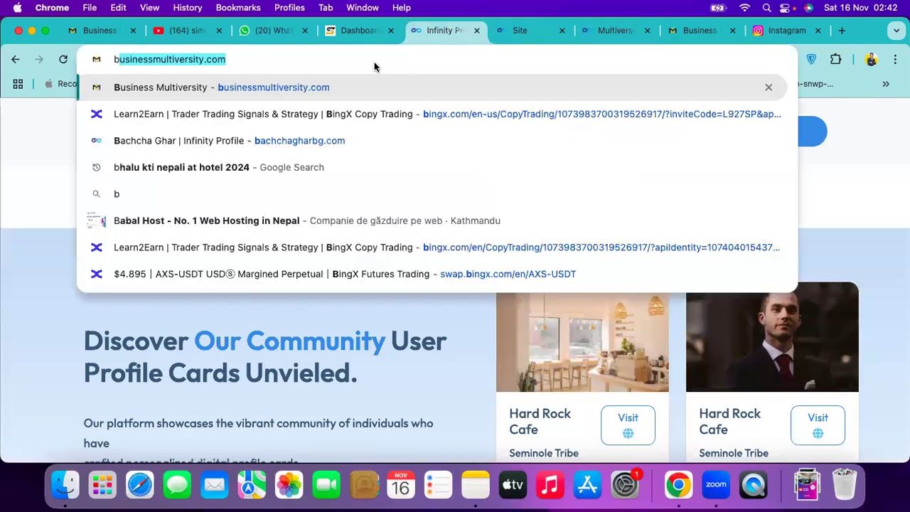
type("a")
key("Return")
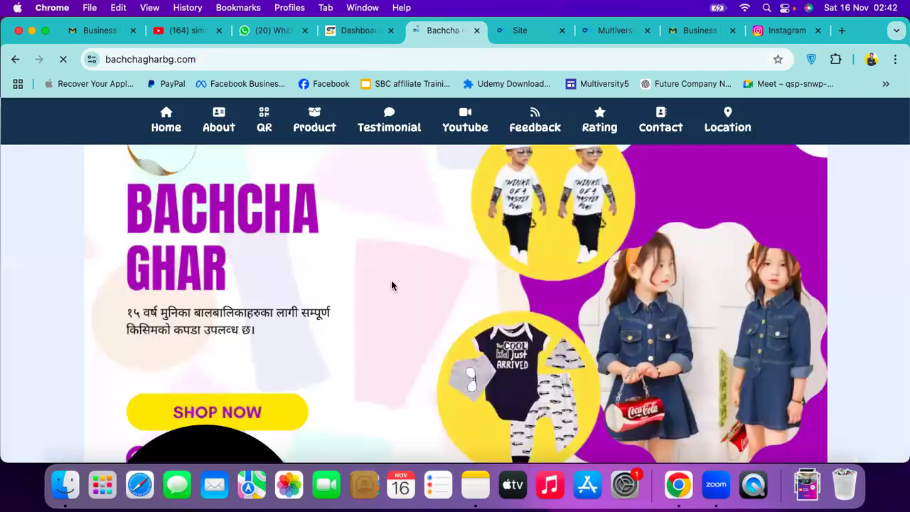
scroll(358, 238, "down", 4)
Test the Facebook and YouTube icons on the live site, closing the tabs they open
left_click(340, 247)
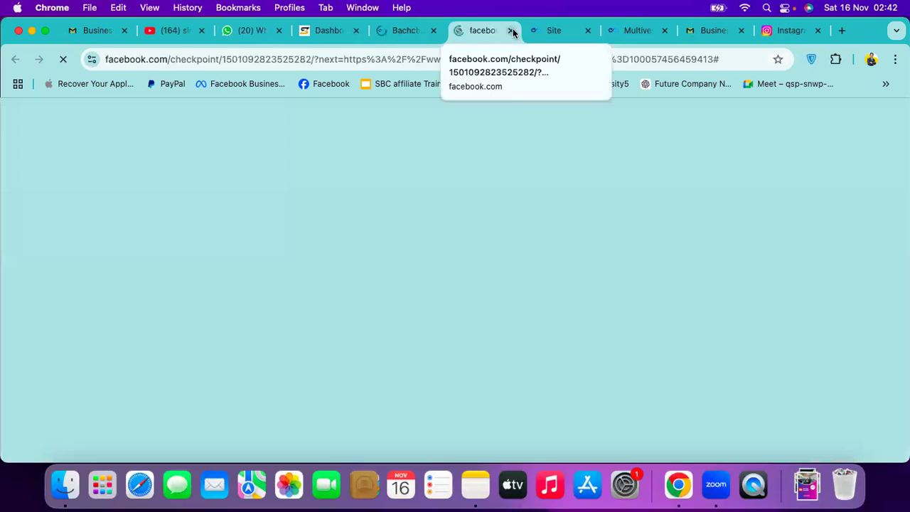
left_click(513, 31)
left_click(477, 241)
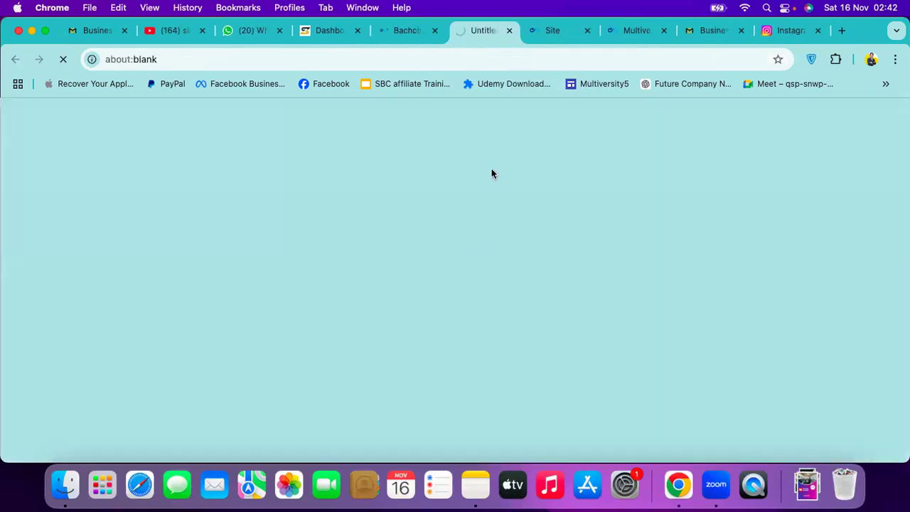
left_click(512, 31)
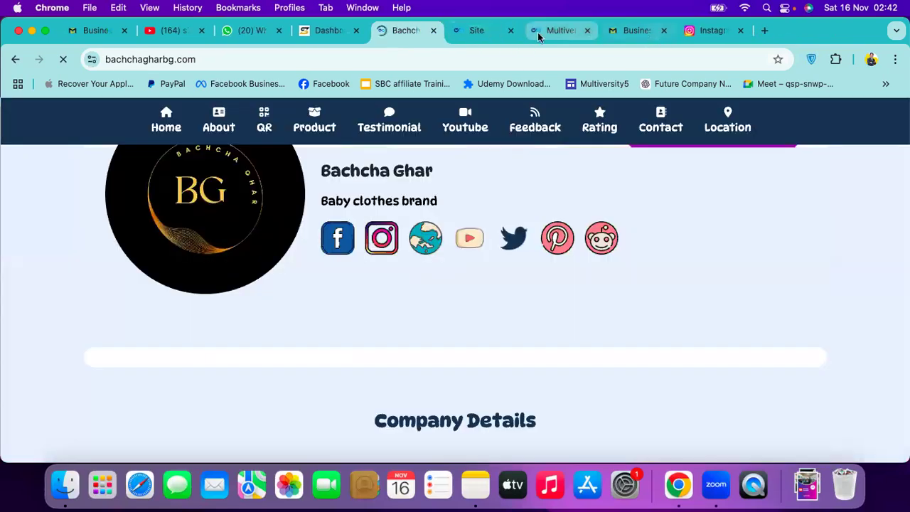
Review the live Multiversity Profile page, then go back to the Social Links settings
left_click(540, 32)
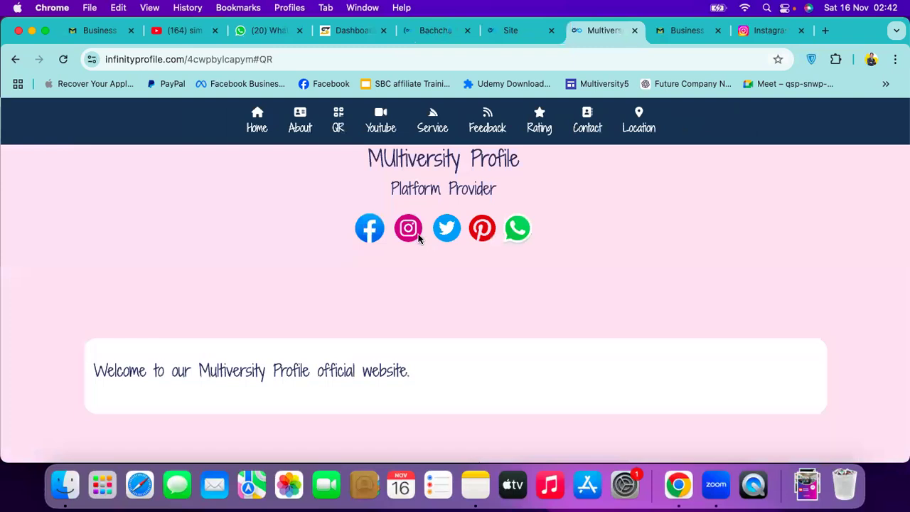
scroll(418, 239, "down", 3)
scroll(418, 239, "up", 5)
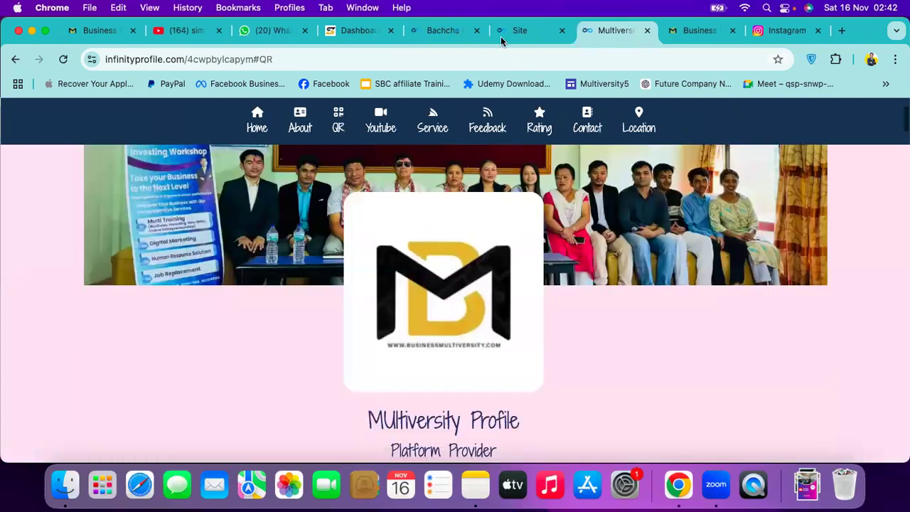
left_click(502, 39)
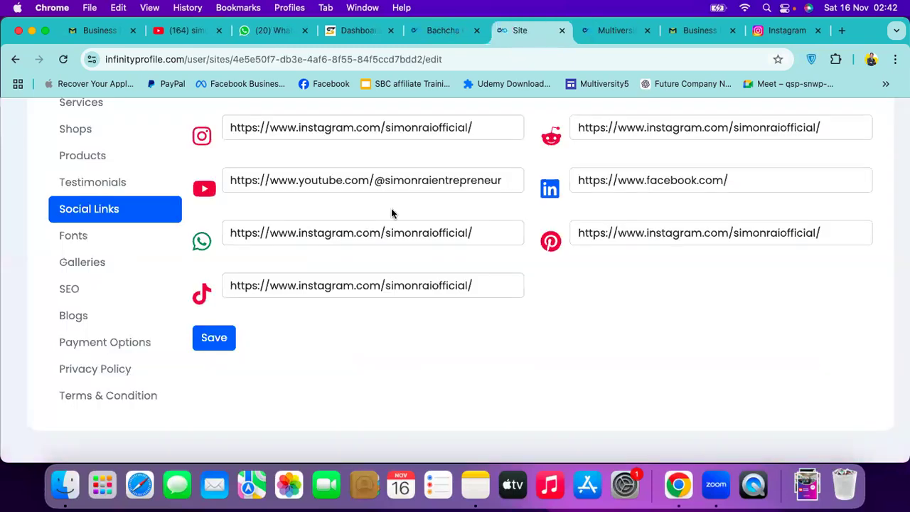
Bring up the site's Fonts settings after a glance at the live Multiversity page
left_click(108, 244)
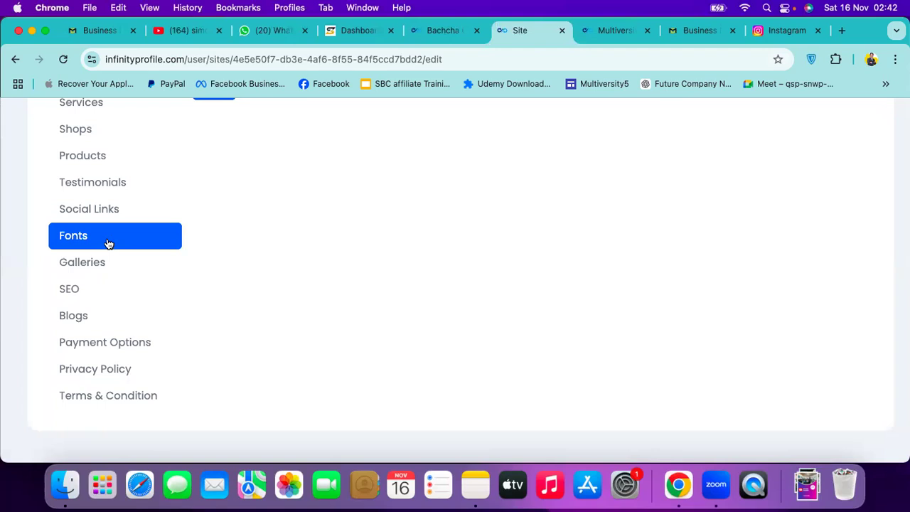
scroll(309, 239, "down", 2)
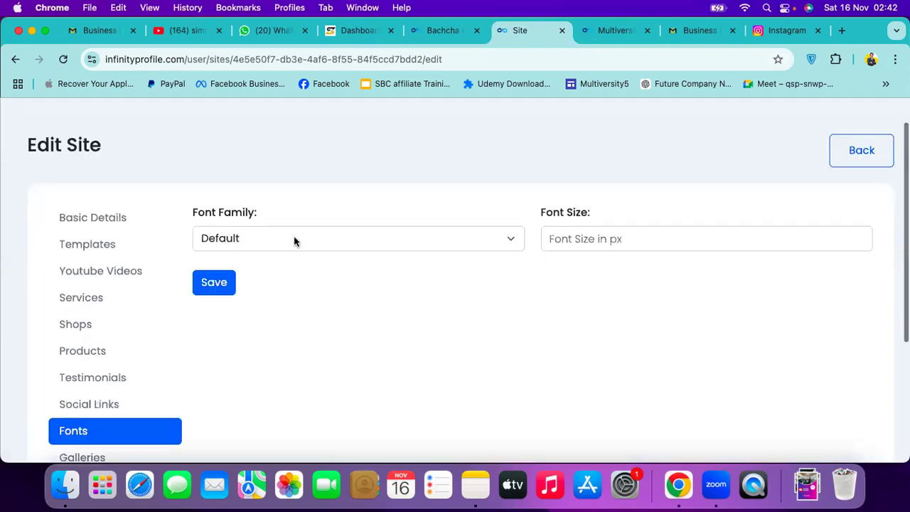
left_click(602, 32)
left_click(490, 60)
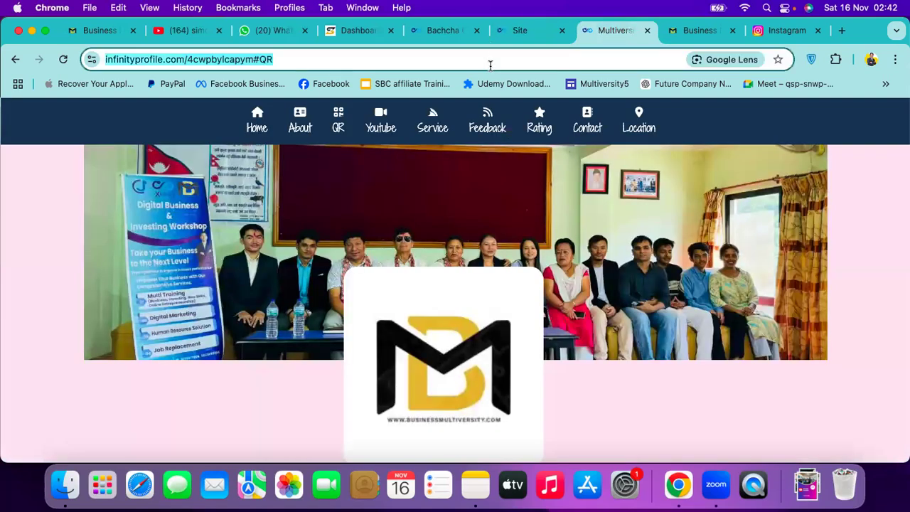
left_click(511, 32)
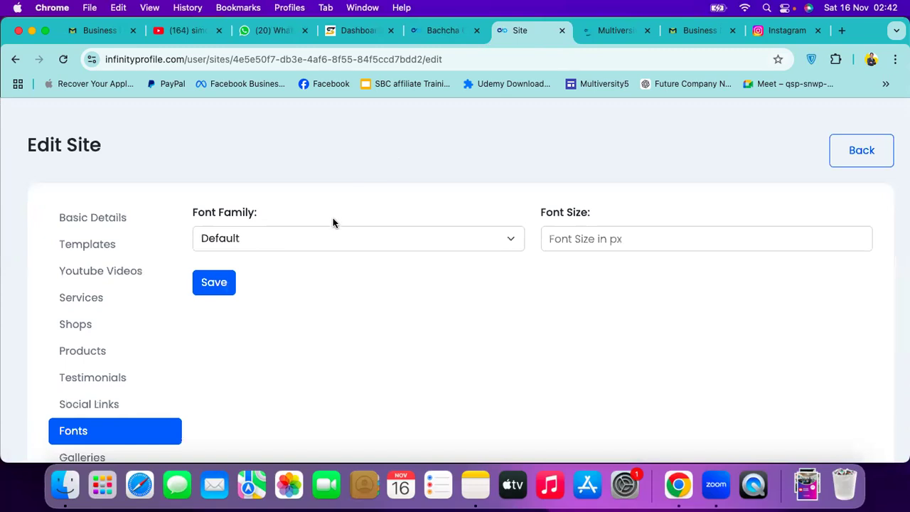
Set the font family to Roboto, save it, and switch to the live page
left_click(324, 238)
key("space")
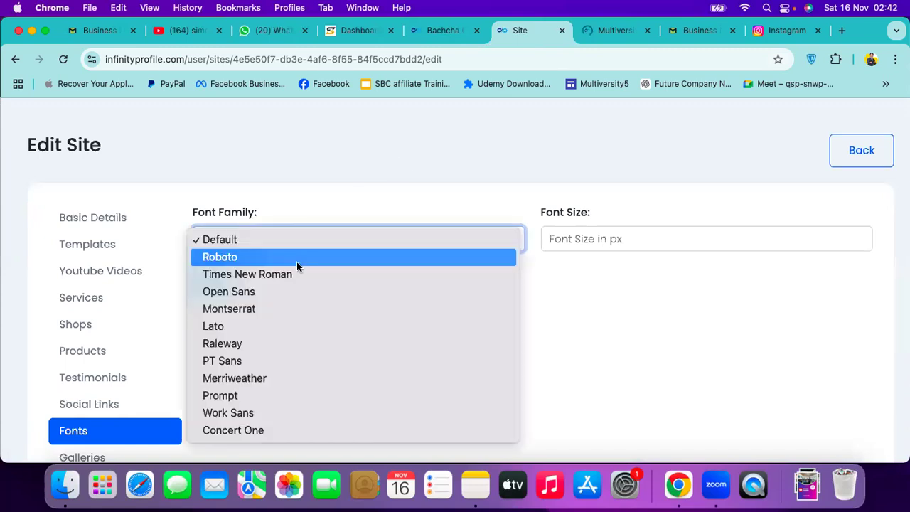
key("Return")
left_click(227, 284)
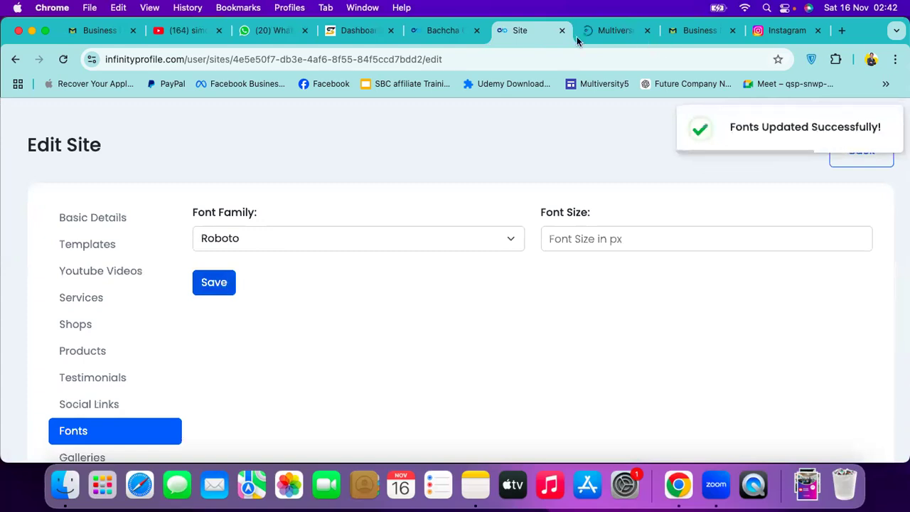
key("ctrl+Tab")
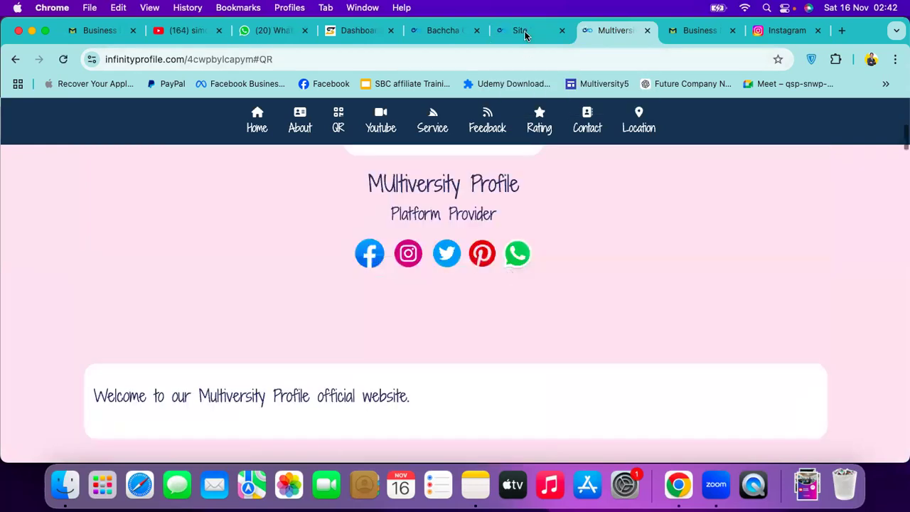
Change the site's font family to Raleway and save it
left_click(522, 30)
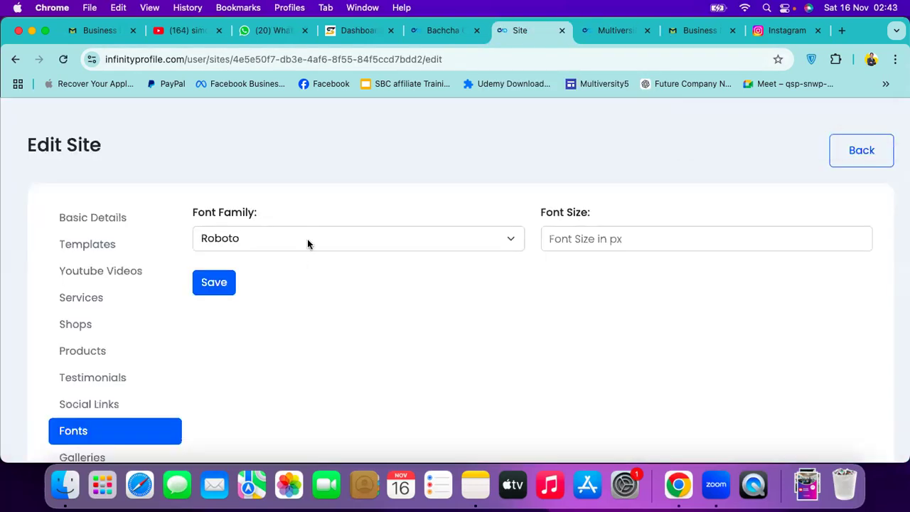
left_click(308, 239)
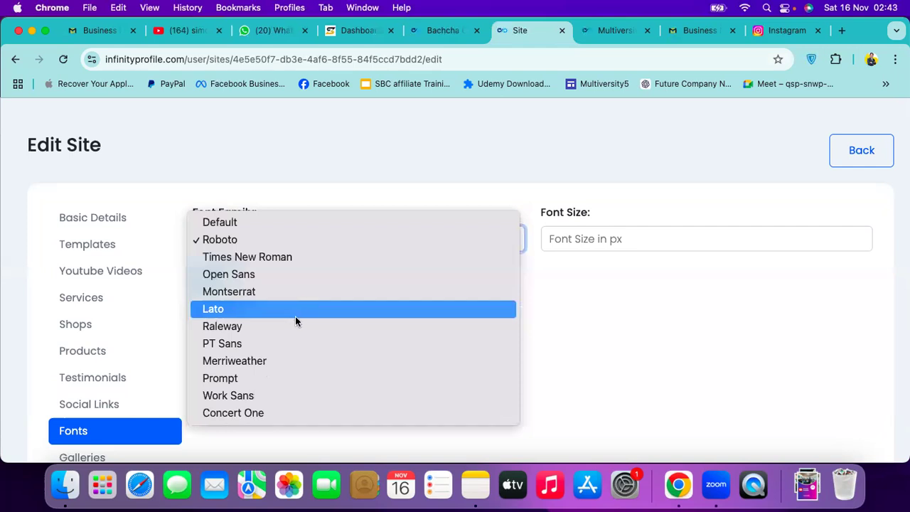
left_click(264, 327)
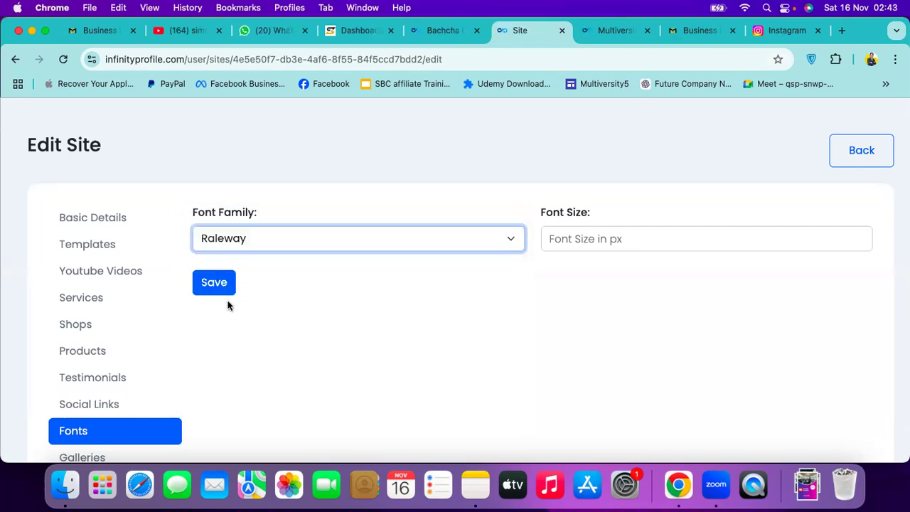
left_click(223, 291)
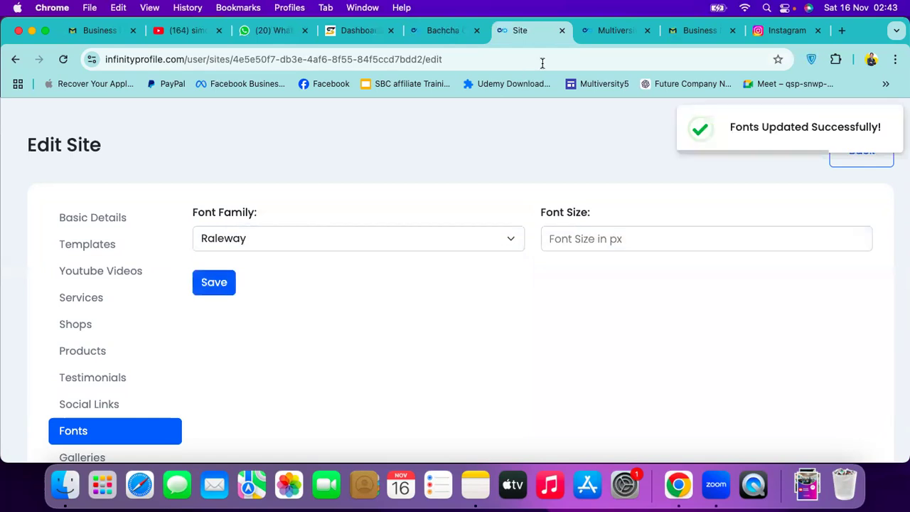
Reload the live profile page to check the Raleway font
key("ctrl+Tab")
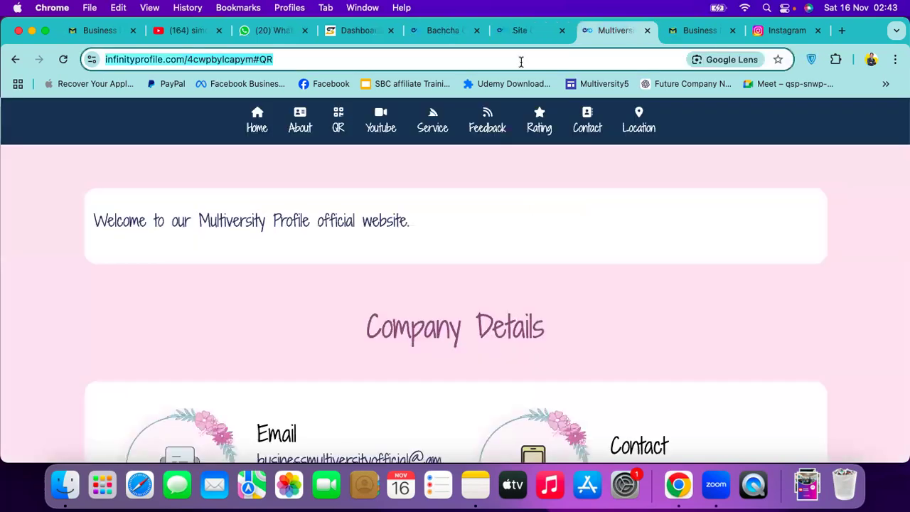
key("Return")
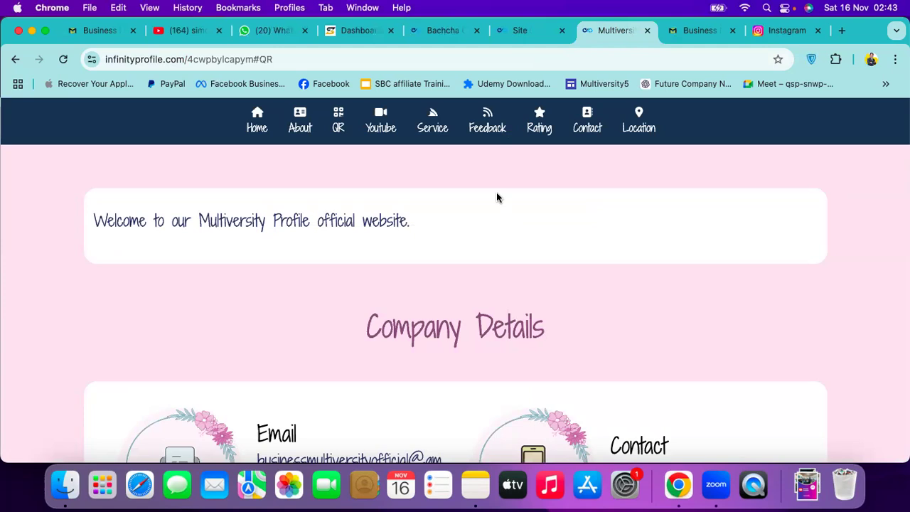
scroll(497, 198, "down", 10)
scroll(496, 198, "down", 5)
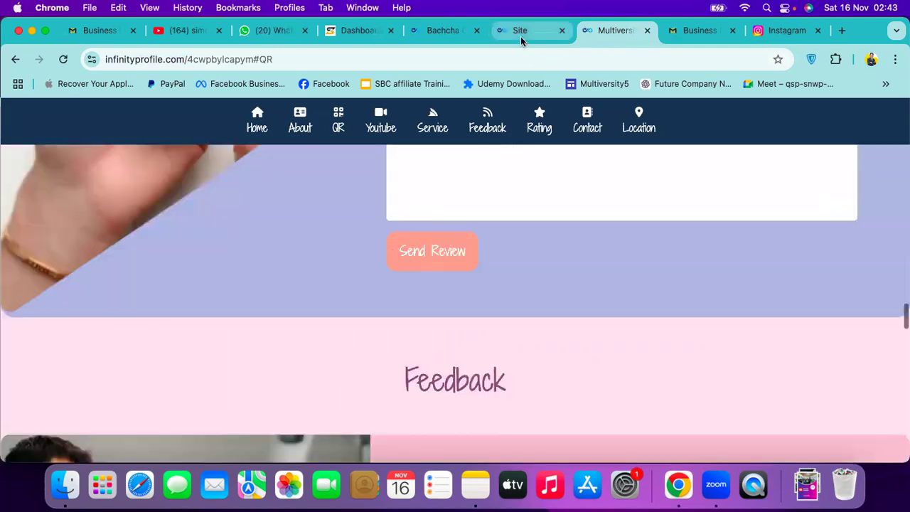
Return to the Fonts settings and expand the font family list again
left_click(521, 36)
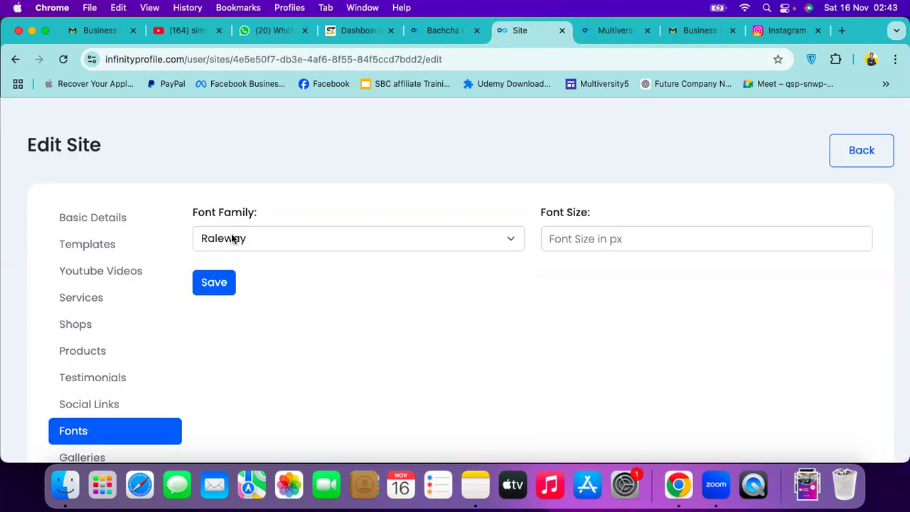
left_click(273, 232)
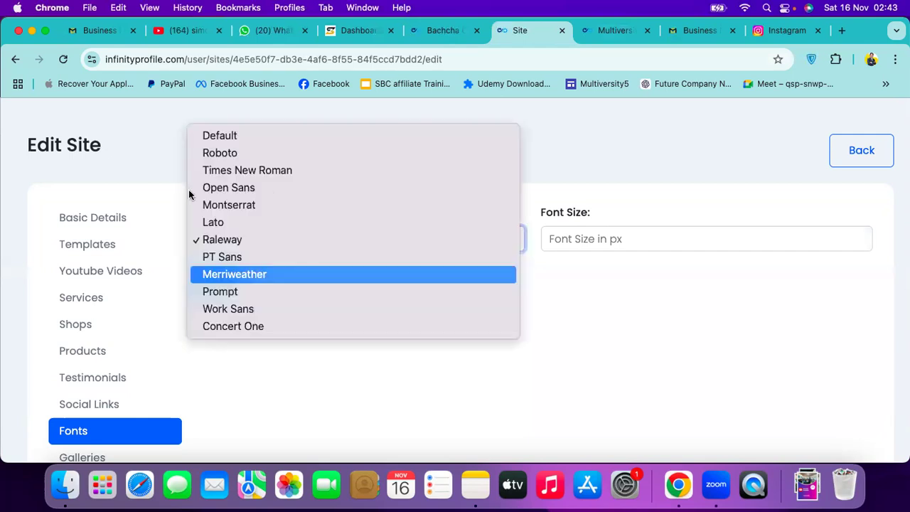
scroll(144, 309, "down", 5)
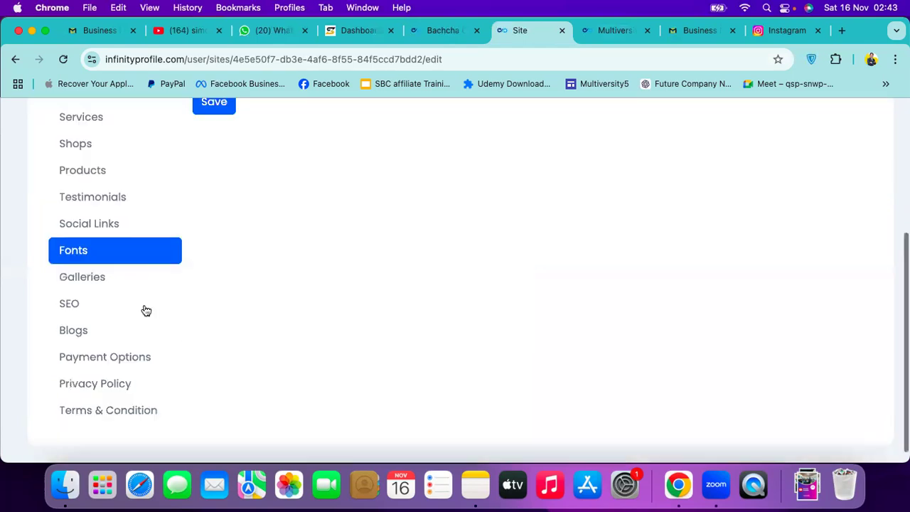
Bring up the site's Galleries settings
left_click(93, 277)
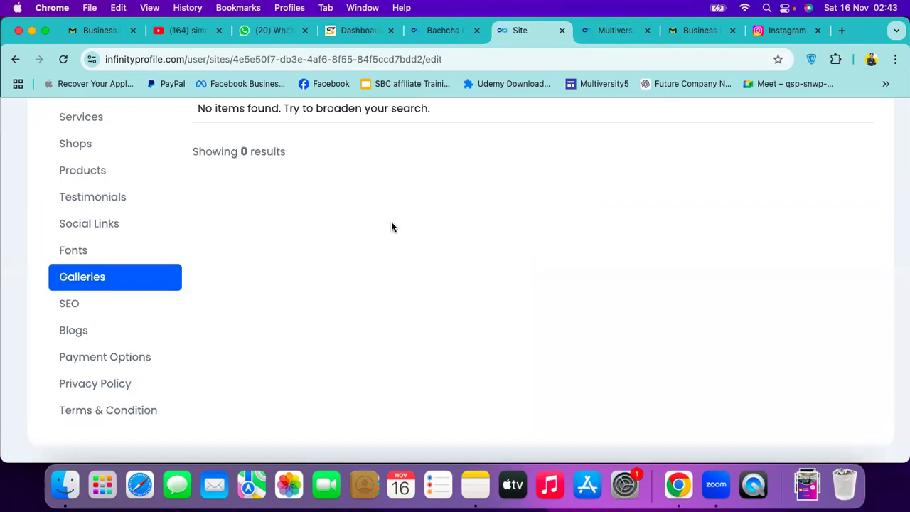
scroll(244, 159, "up", 4)
scroll(187, 209, "down", 4)
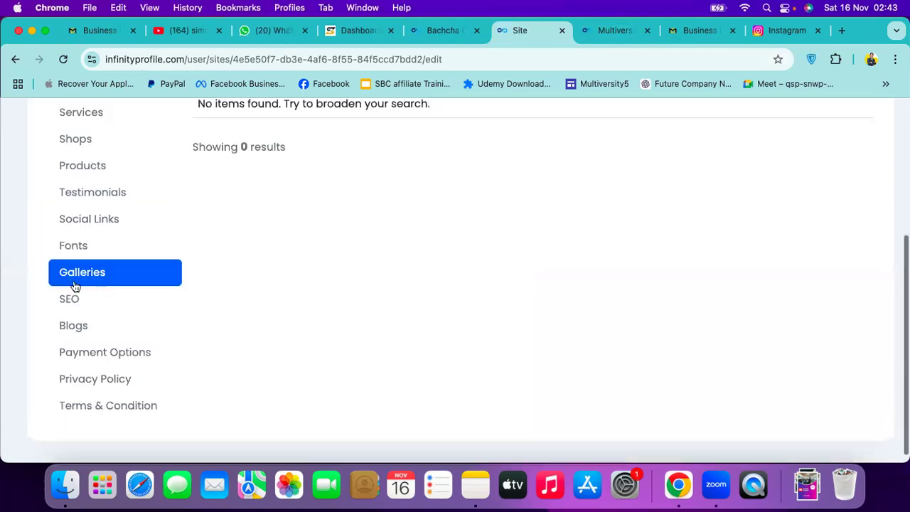
scroll(74, 288, "down", 1)
scroll(206, 214, "up", 2)
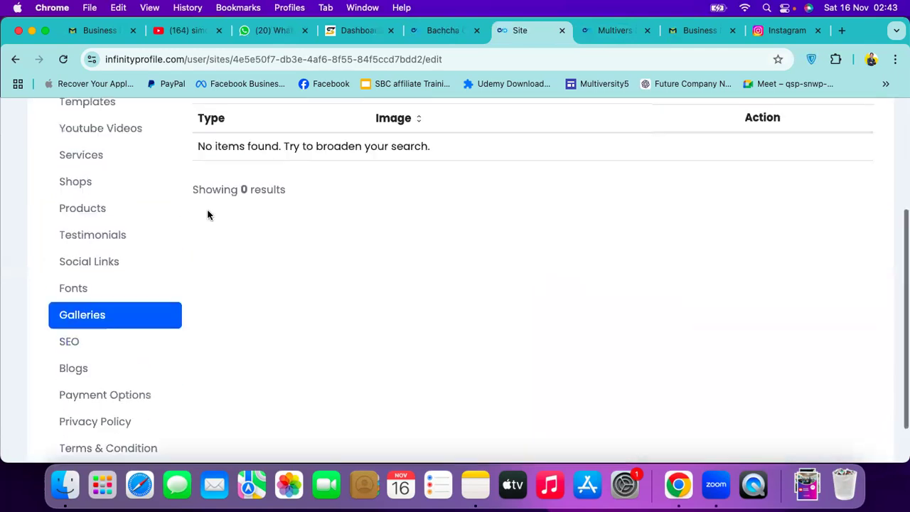
scroll(212, 264, "up", 5)
Upload the café's Google review QR PNG from Downloads as a new gallery and save
left_click(213, 264)
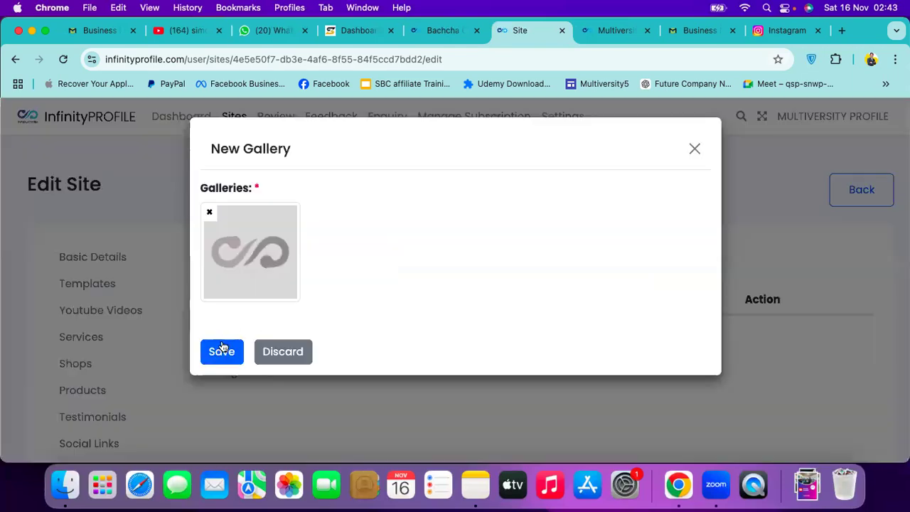
left_click(259, 276)
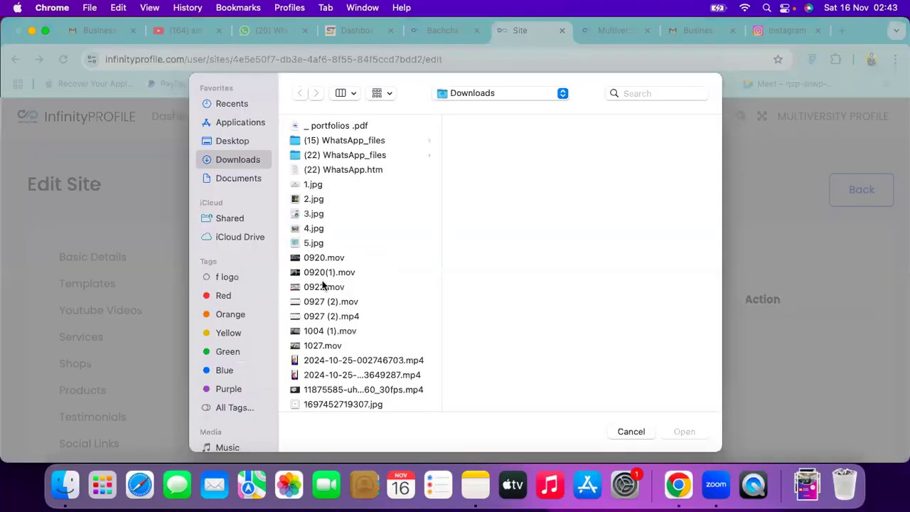
scroll(323, 287, "down", 15)
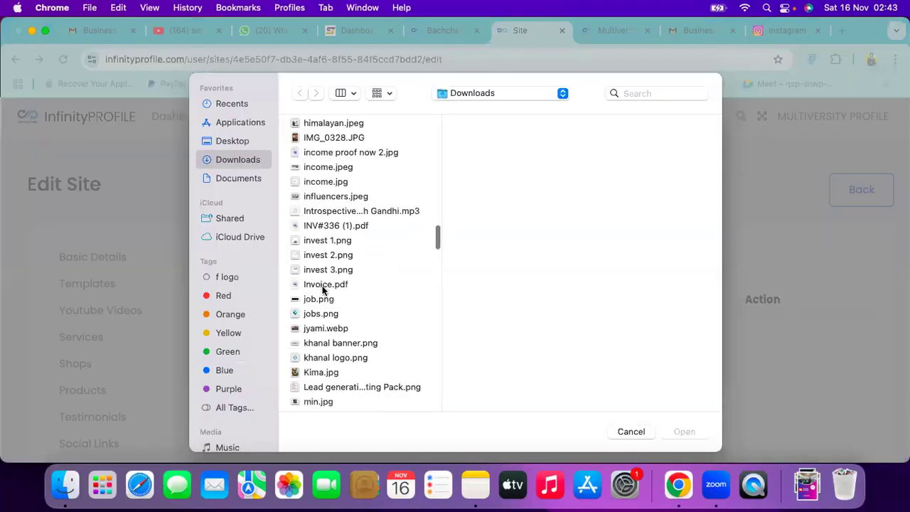
left_click(321, 260)
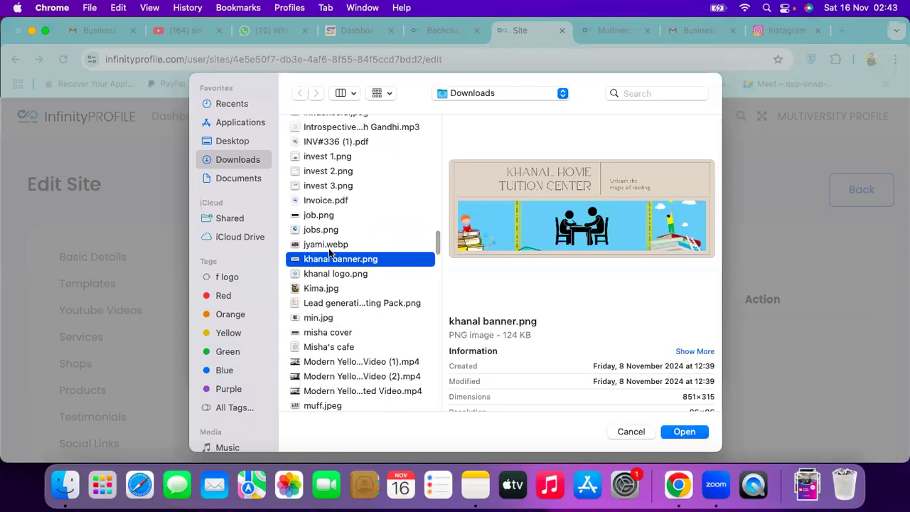
scroll(333, 261, "down", 1)
scroll(333, 261, "down", 5)
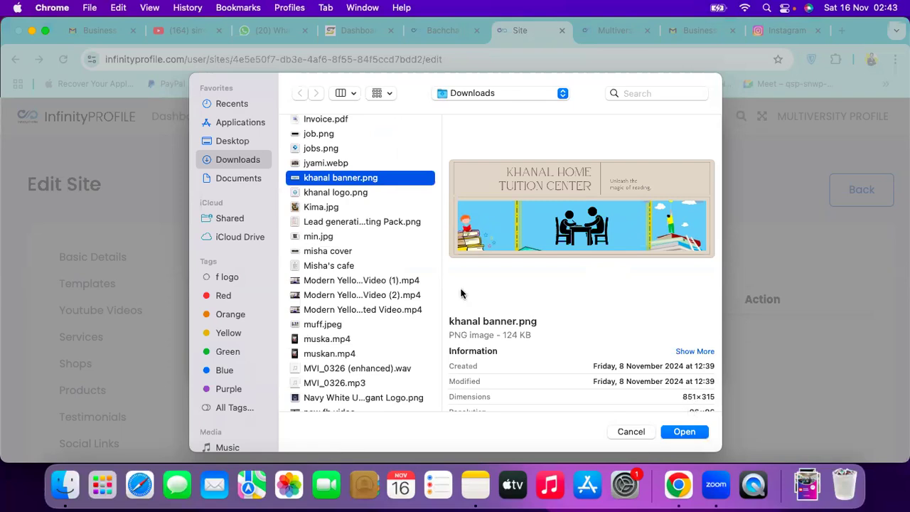
left_click(327, 266)
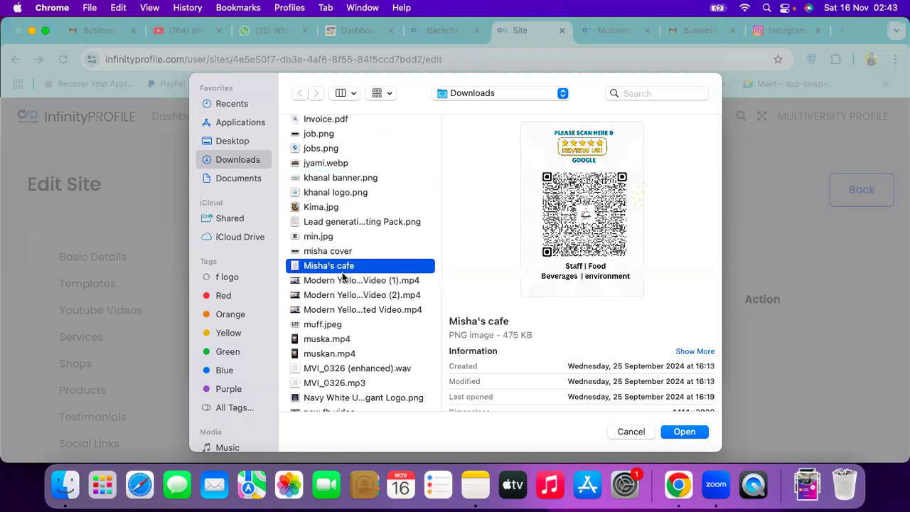
scroll(735, 375, "down", 5)
left_click(685, 432)
left_click(225, 353)
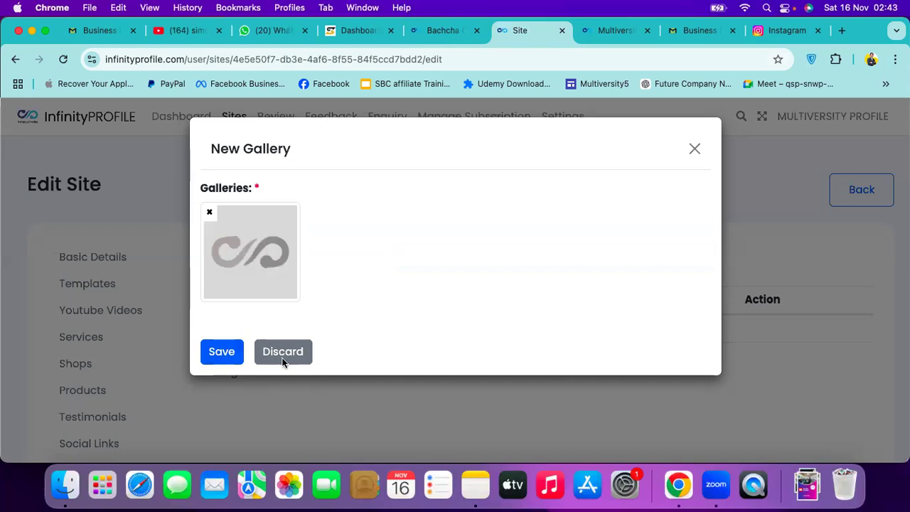
scroll(114, 298, "down", 2)
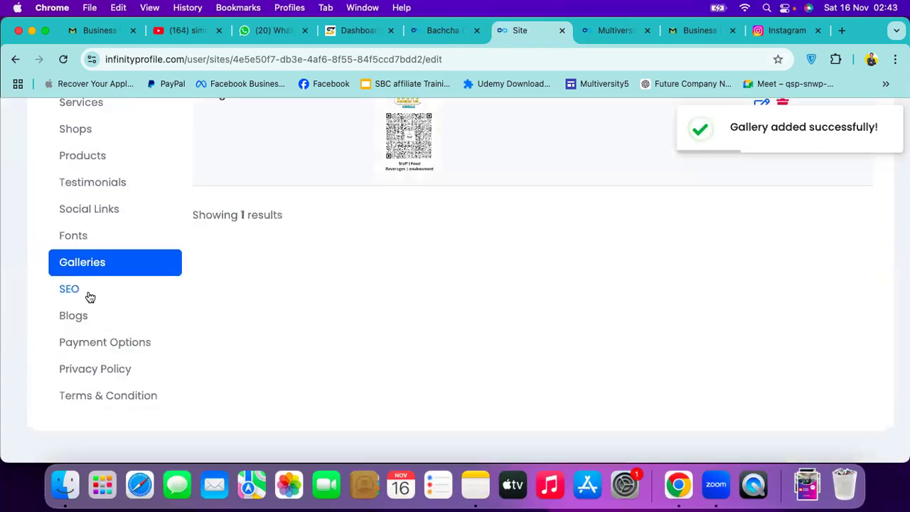
Step through the SEO Title, Meta Keyword, Home Title, Meta Description and Analytics fields, leaving them empty
left_click(69, 290)
scroll(401, 152, "up", 3)
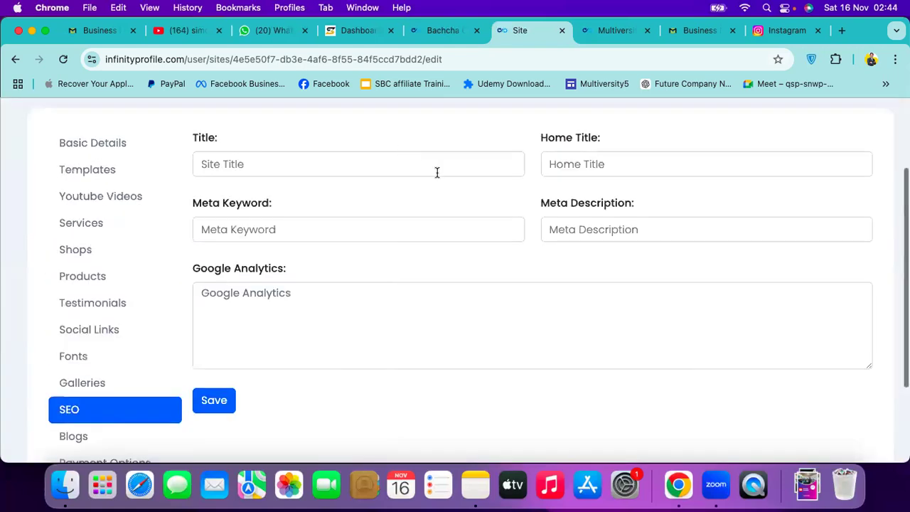
left_click(438, 172)
left_click(360, 243)
left_click(294, 161)
left_click(365, 234)
left_click(616, 156)
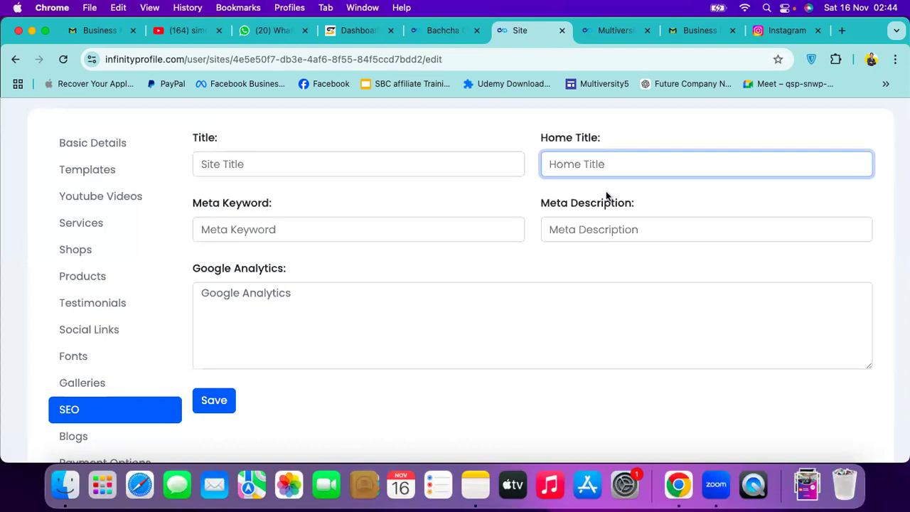
left_click(598, 225)
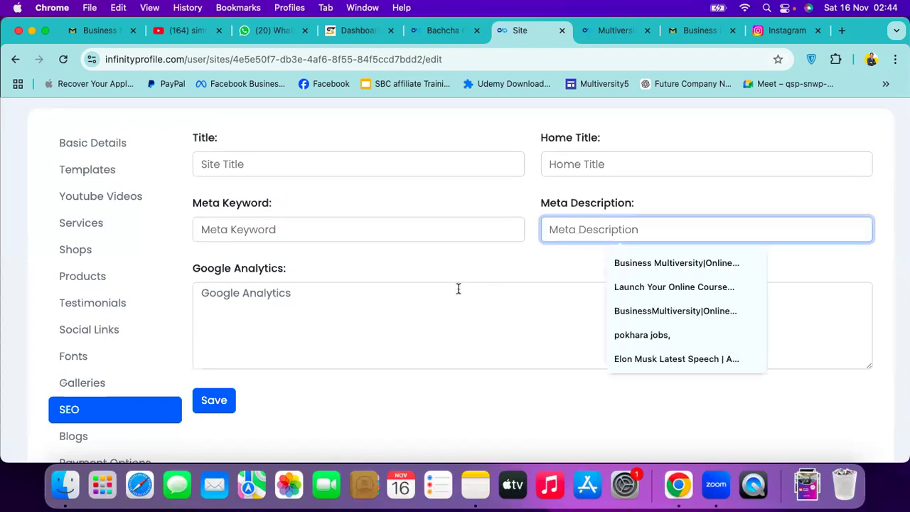
left_click(451, 293)
Move on to the site's Blogs section
scroll(447, 232, "down", 1)
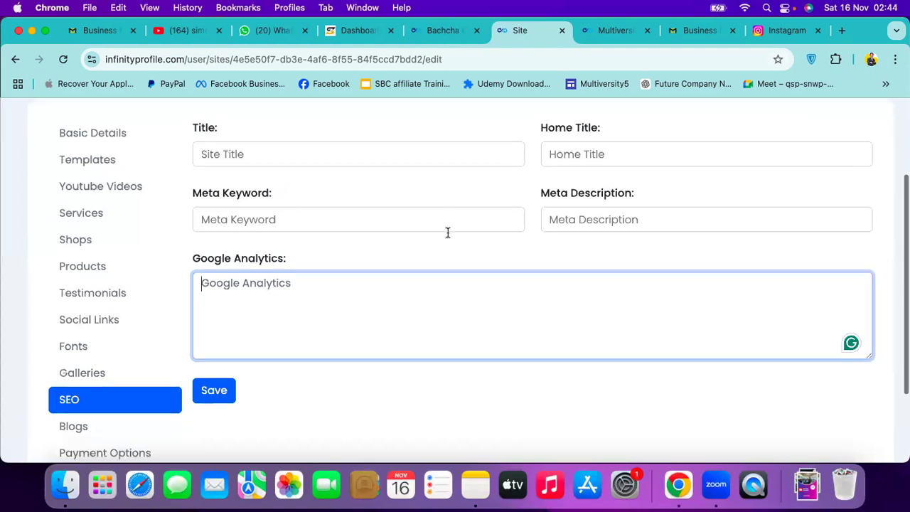
scroll(447, 236, "down", 2)
scroll(142, 314, "down", 5)
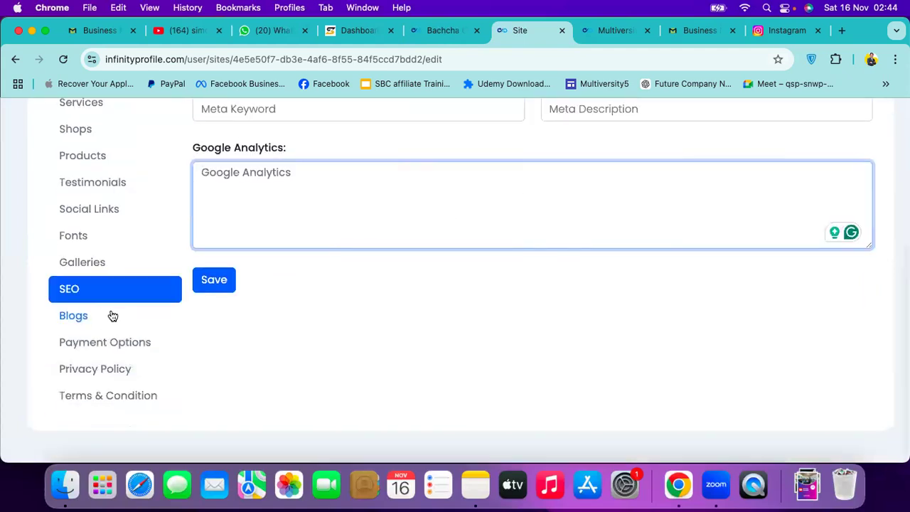
left_click(73, 316)
Start a New Blog post, look over its title and description, then dismiss it unsaved
scroll(364, 206, "up", 5)
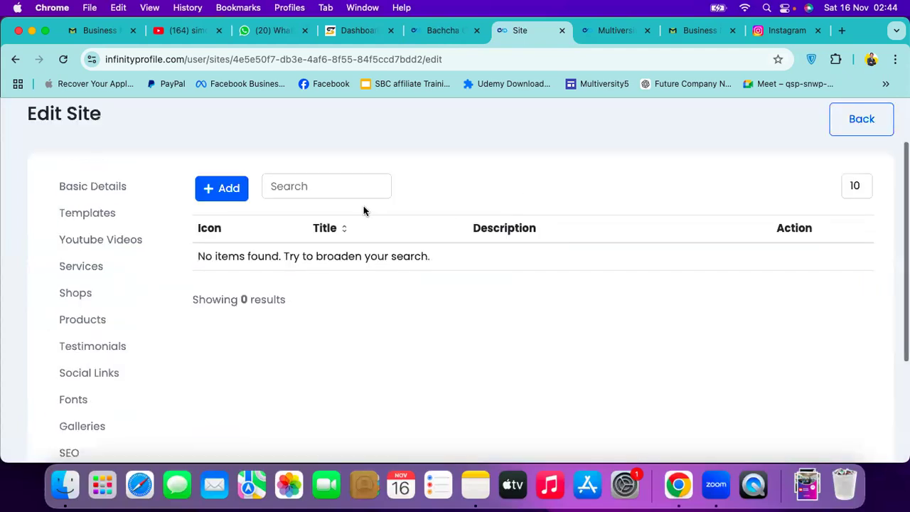
left_click(225, 188)
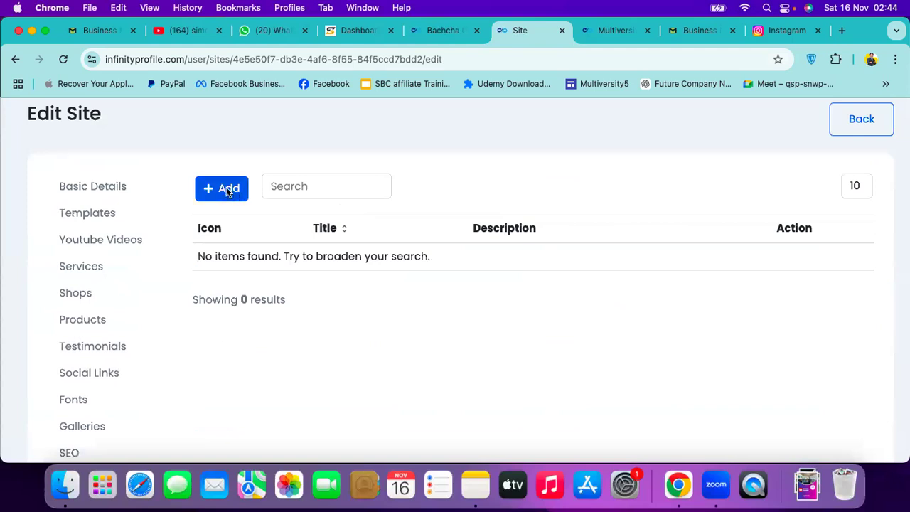
left_click(264, 202)
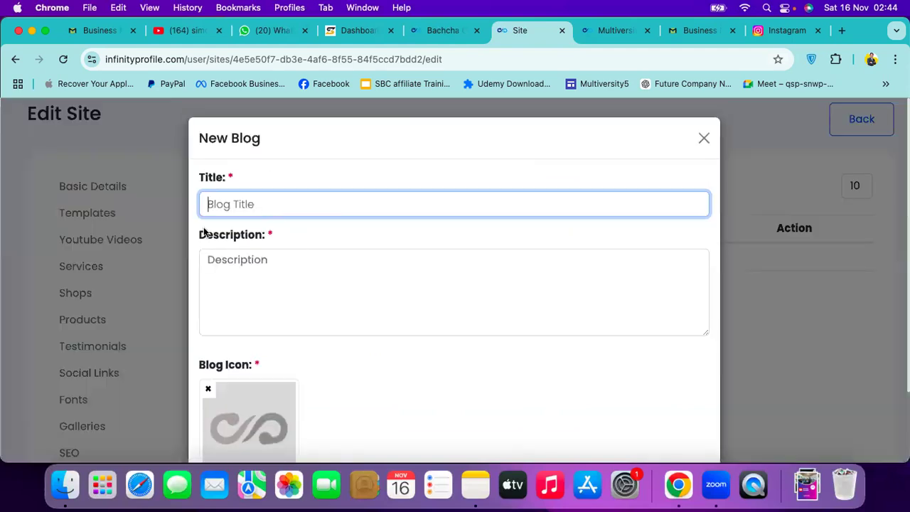
left_click(272, 271)
scroll(253, 345, "down", 3)
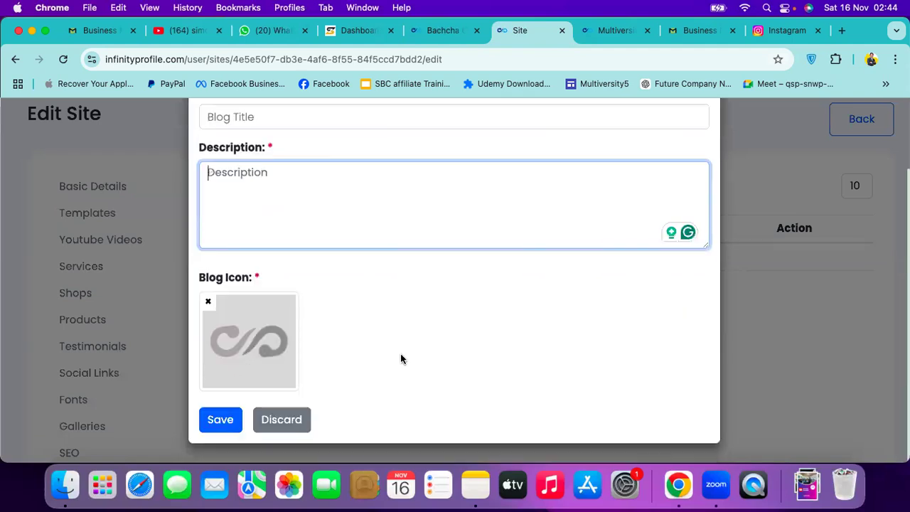
scroll(713, 138, "up", 2)
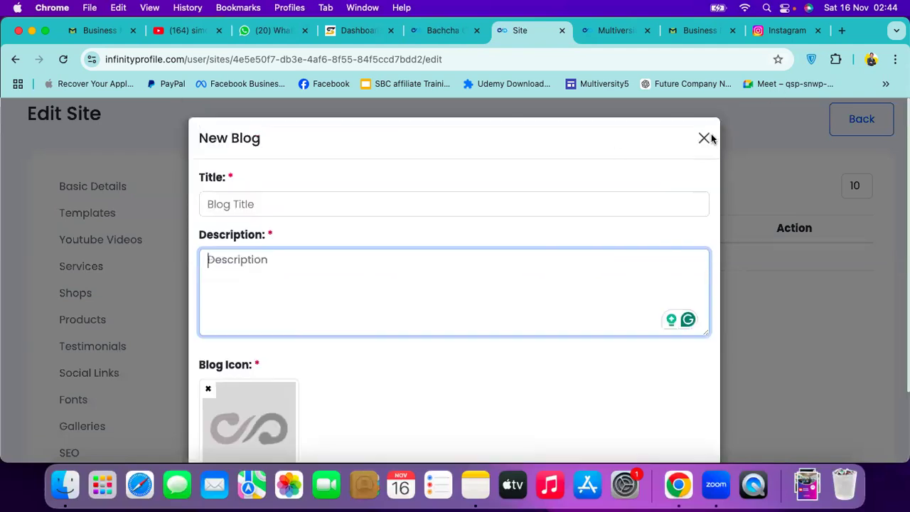
key("Escape")
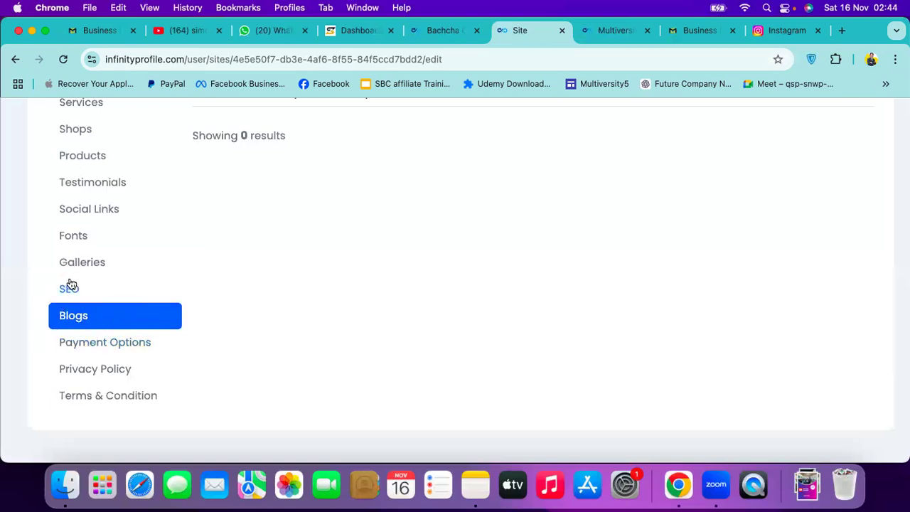
Start an eSewa payment option, view its service ID and payee fields, then discard it
left_click(106, 352)
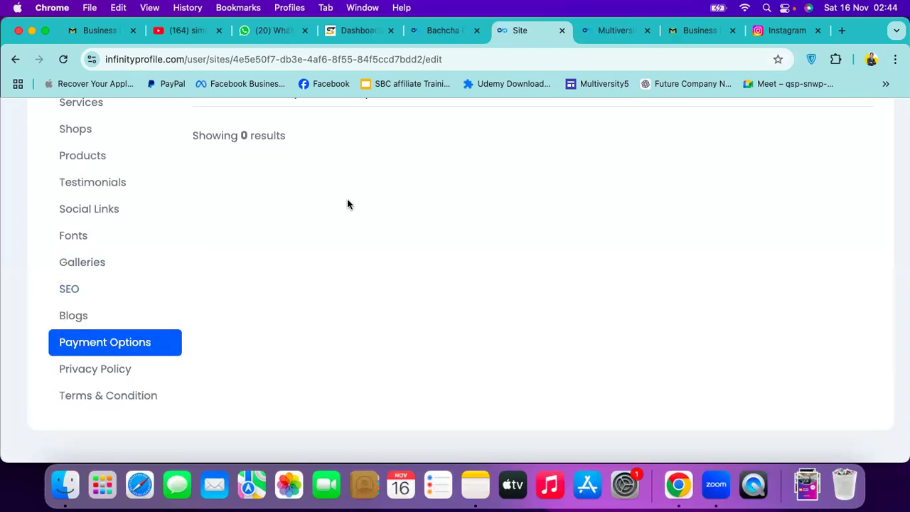
scroll(266, 250, "up", 3)
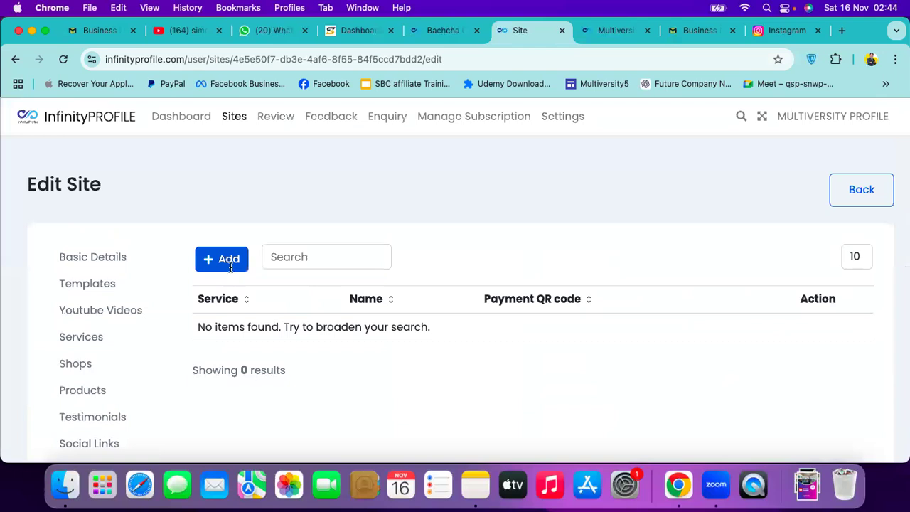
left_click(230, 265)
left_click(341, 208)
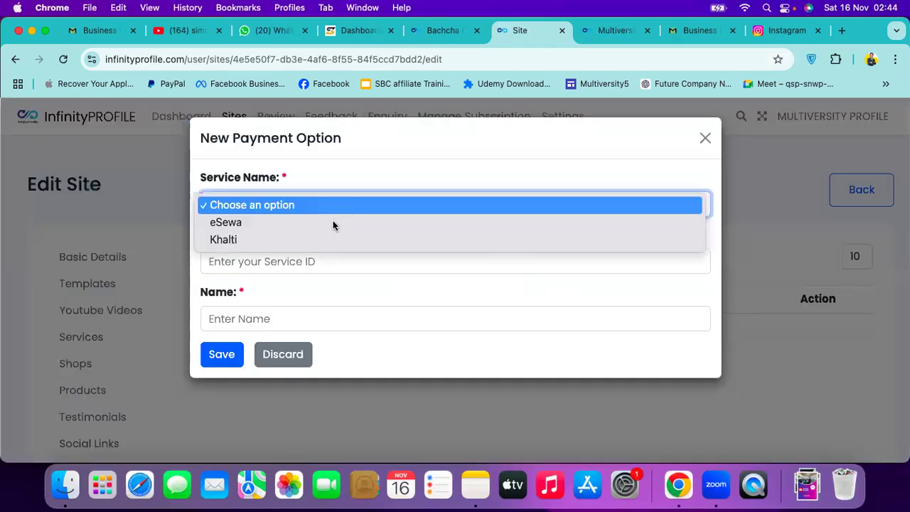
left_click(333, 223)
left_click(330, 259)
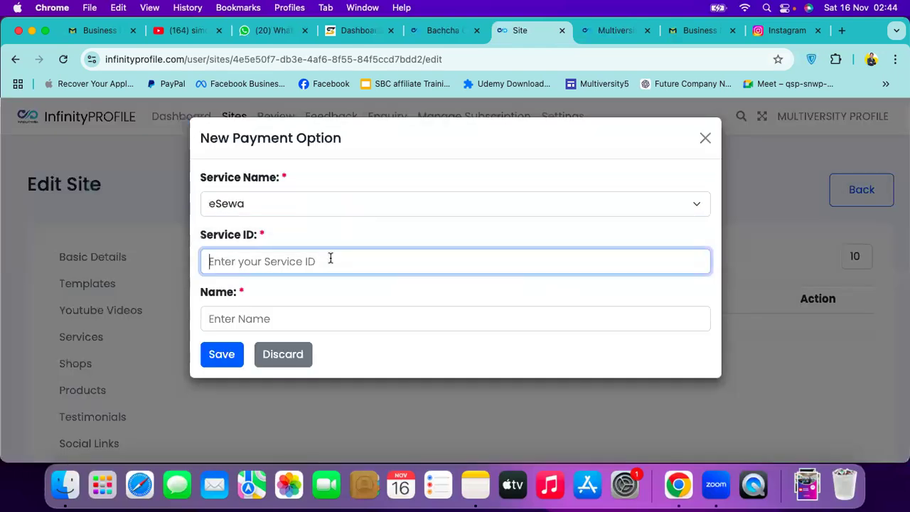
left_click(282, 316)
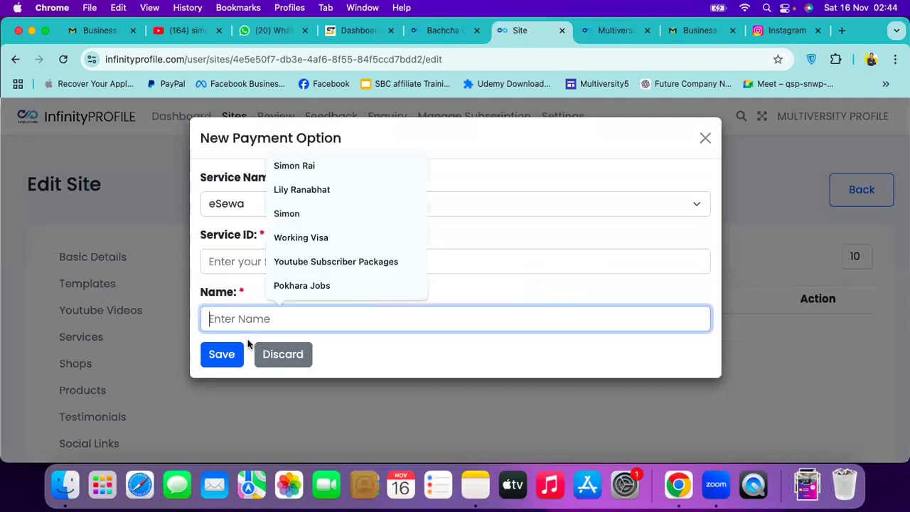
left_click(705, 138)
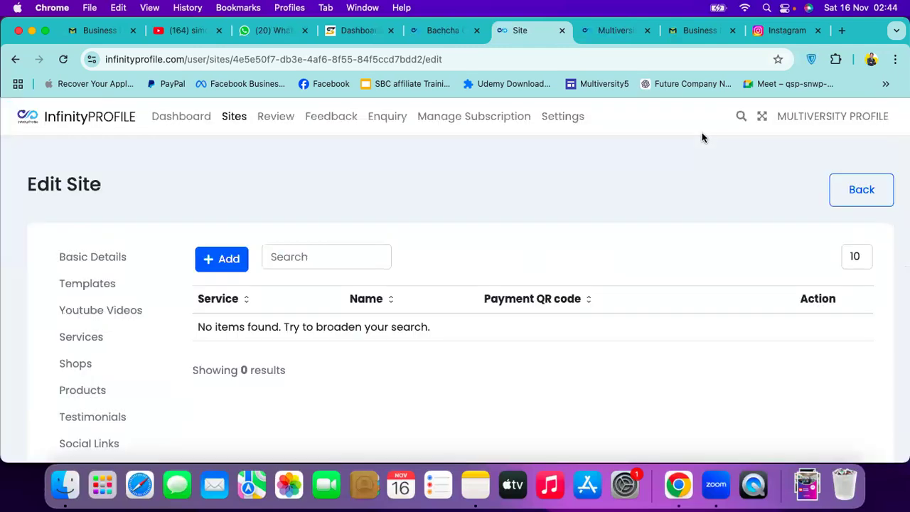
scroll(336, 292, "down", 3)
scroll(335, 291, "down", 2)
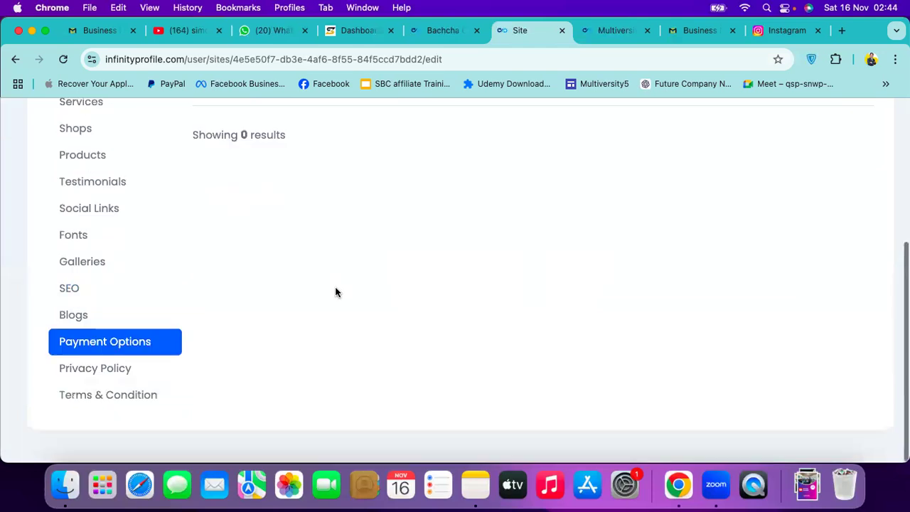
Look at the empty Privacy Policy editor, then the empty Terms and Conditions editor
left_click(100, 370)
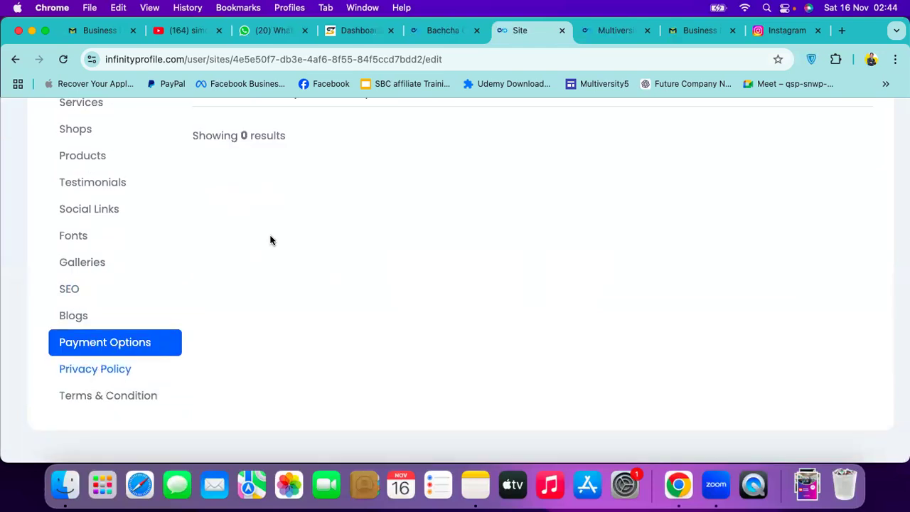
scroll(275, 301, "up", 3)
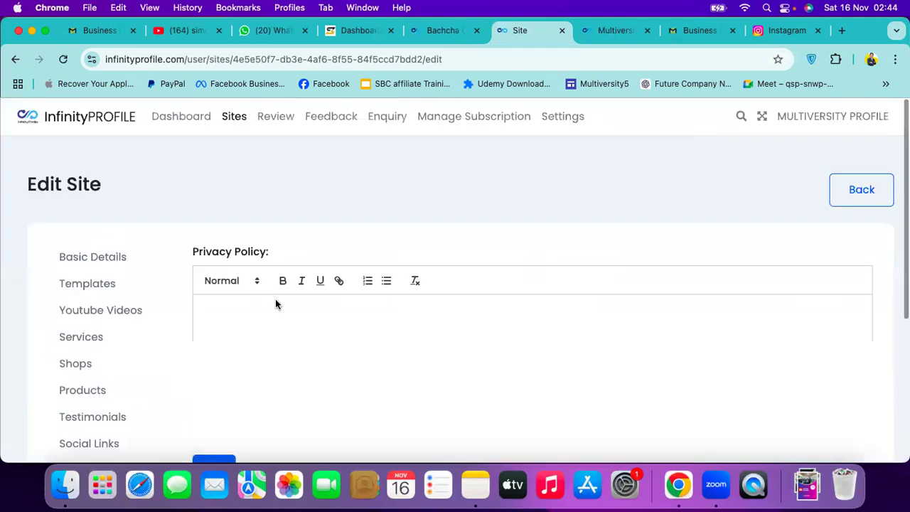
left_click(276, 301)
scroll(195, 268, "down", 4)
scroll(95, 382, "down", 2)
left_click(90, 396)
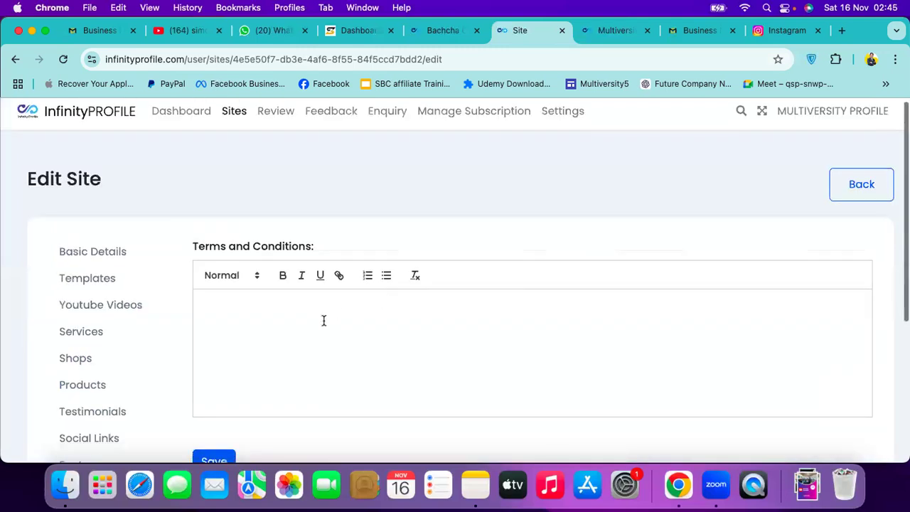
left_click(323, 321)
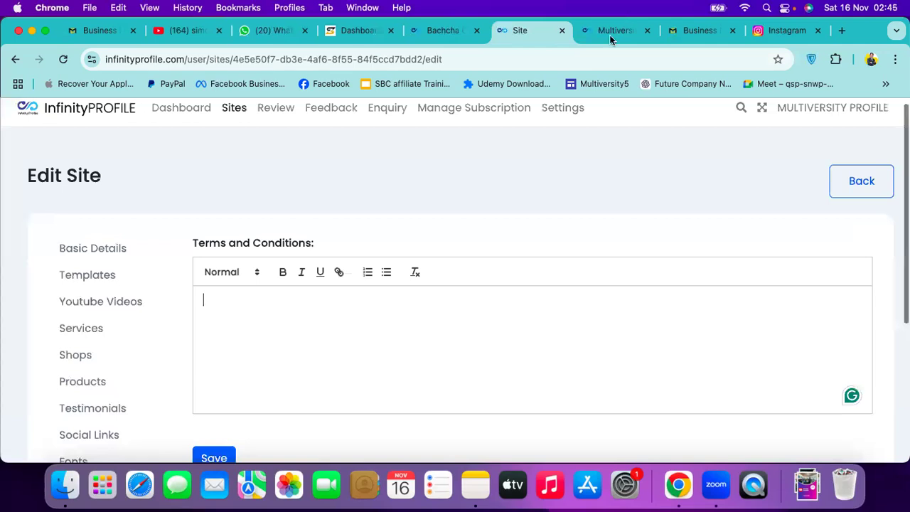
Reload the live profile page and scroll to its Rating form
left_click(609, 36)
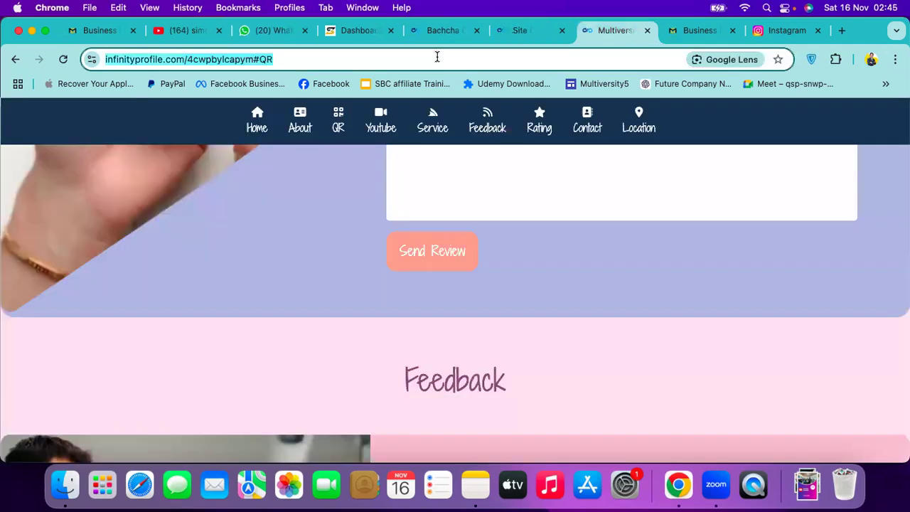
key("Return")
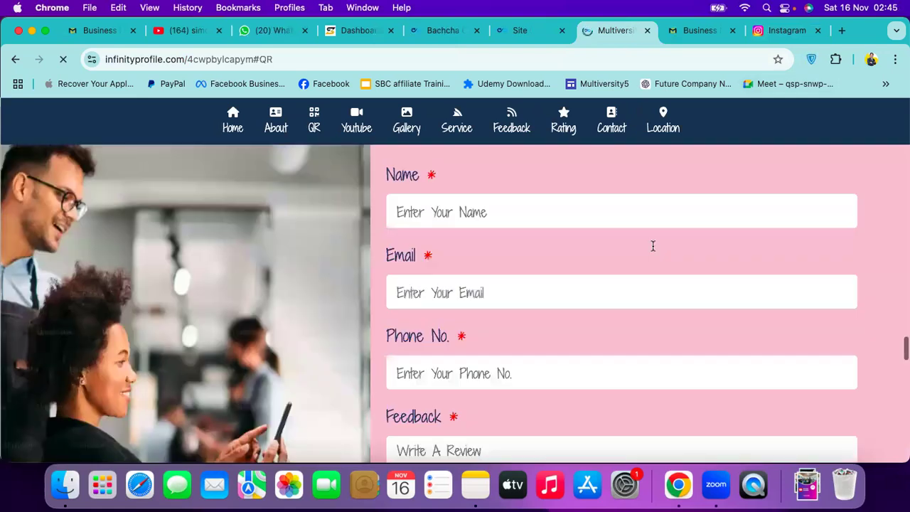
scroll(652, 244, "down", 5)
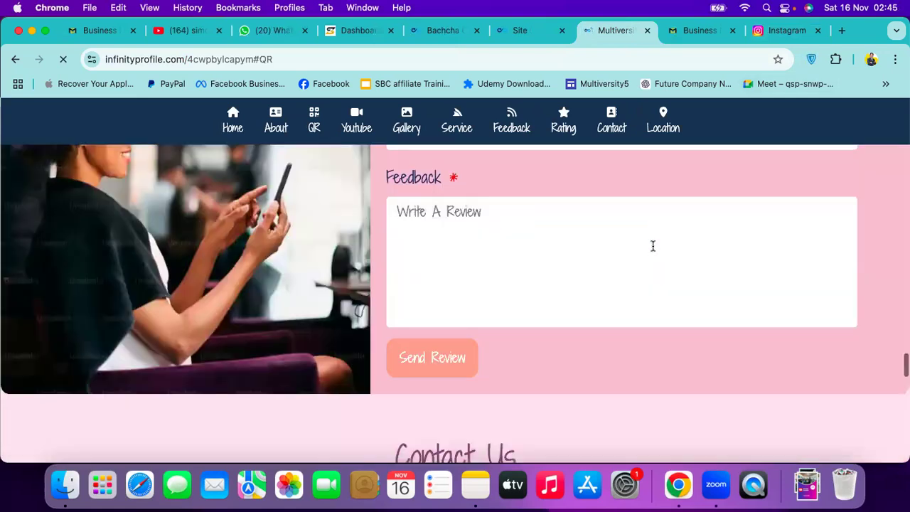
scroll(653, 245, "down", 5)
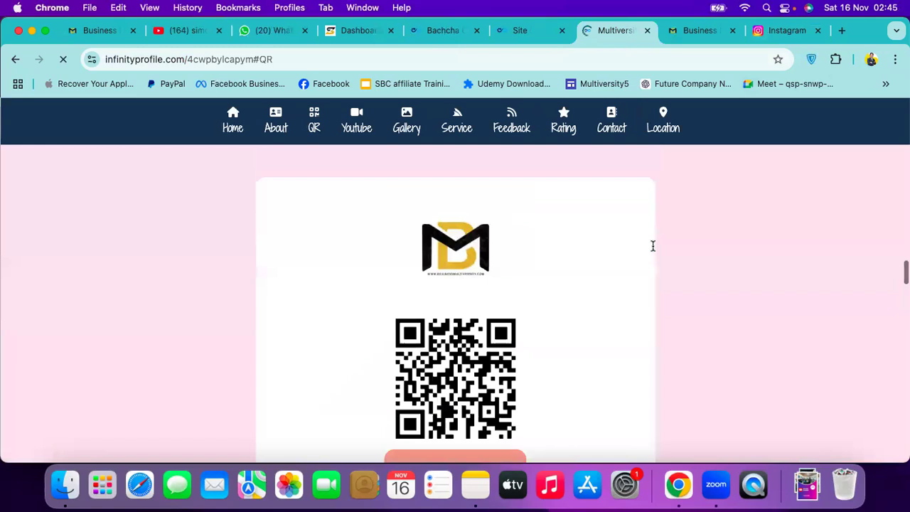
scroll(653, 246, "down", 10)
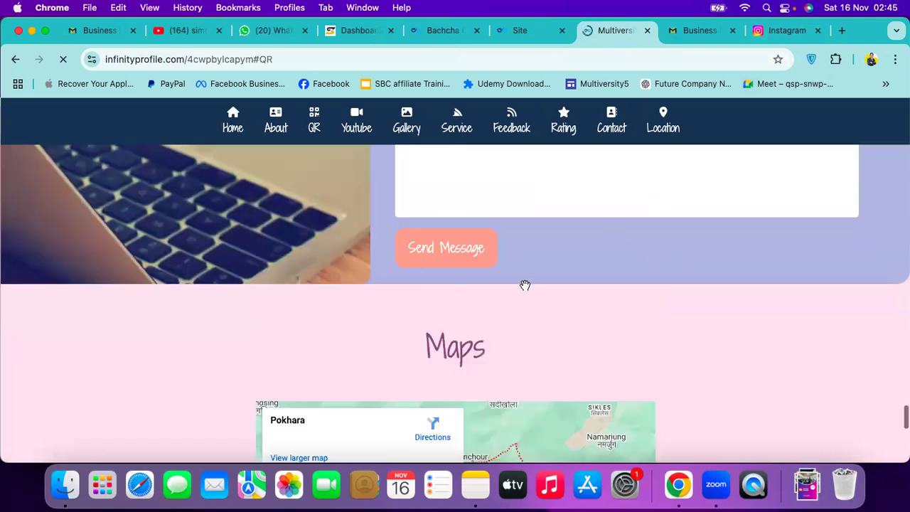
scroll(524, 285, "down", 4)
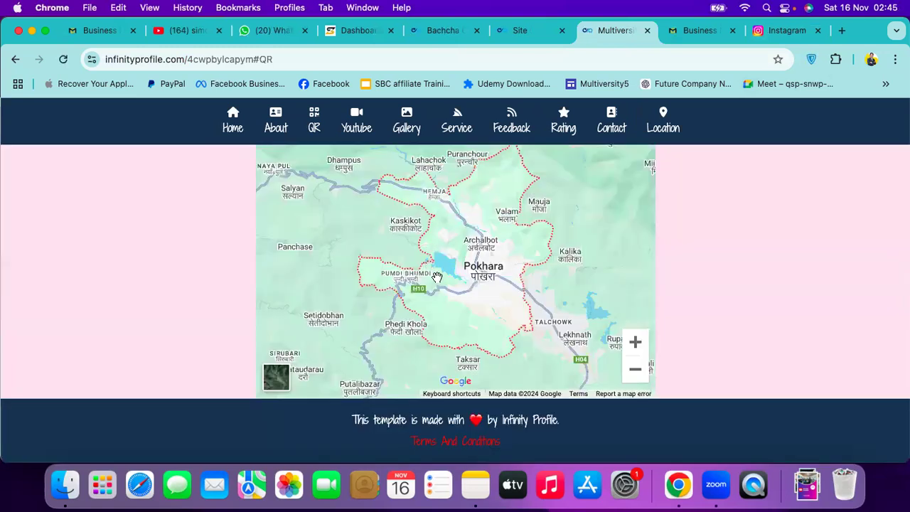
scroll(436, 277, "up", 3)
scroll(673, 187, "up", 5)
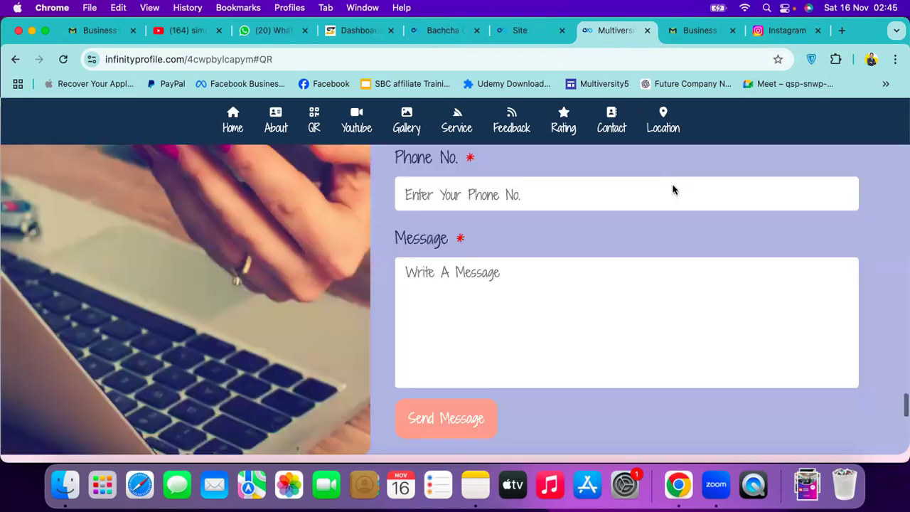
scroll(672, 187, "up", 5)
scroll(569, 350, "down", 2)
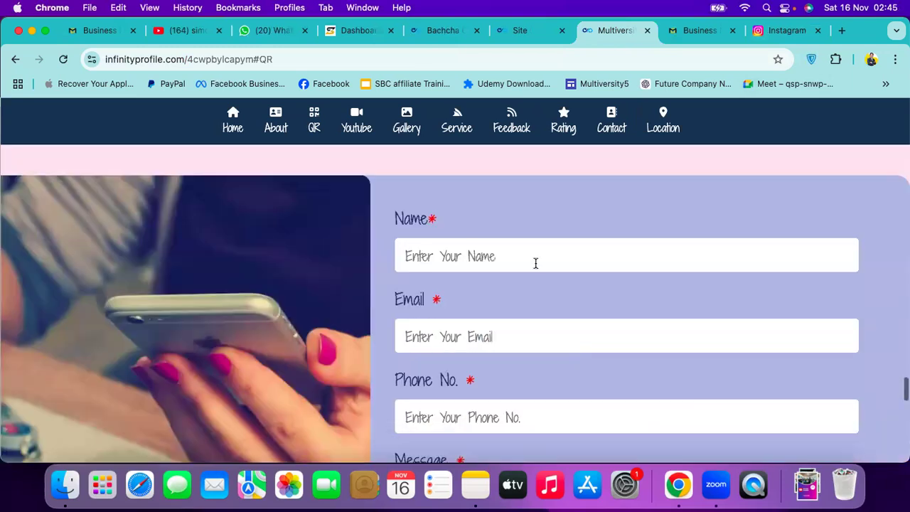
scroll(536, 264, "down", 1)
scroll(521, 274, "up", 1)
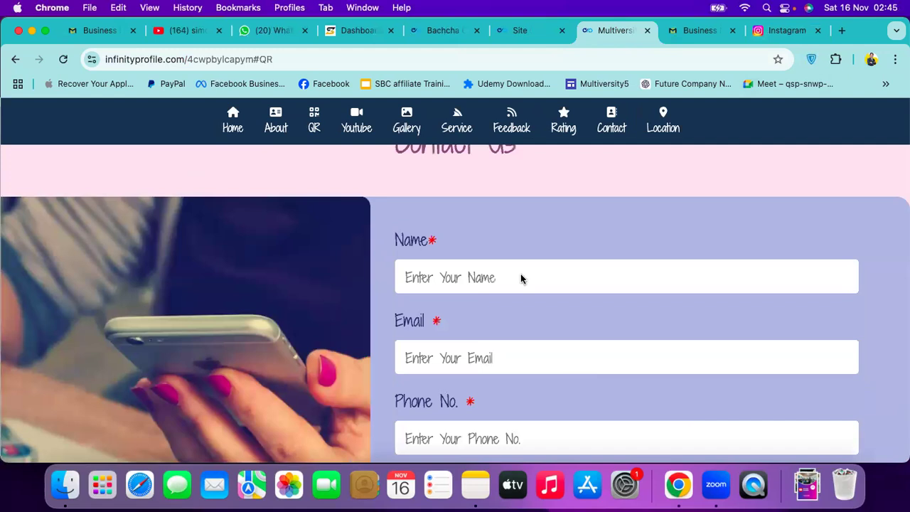
scroll(521, 278, "up", 5)
scroll(521, 274, "up", 4)
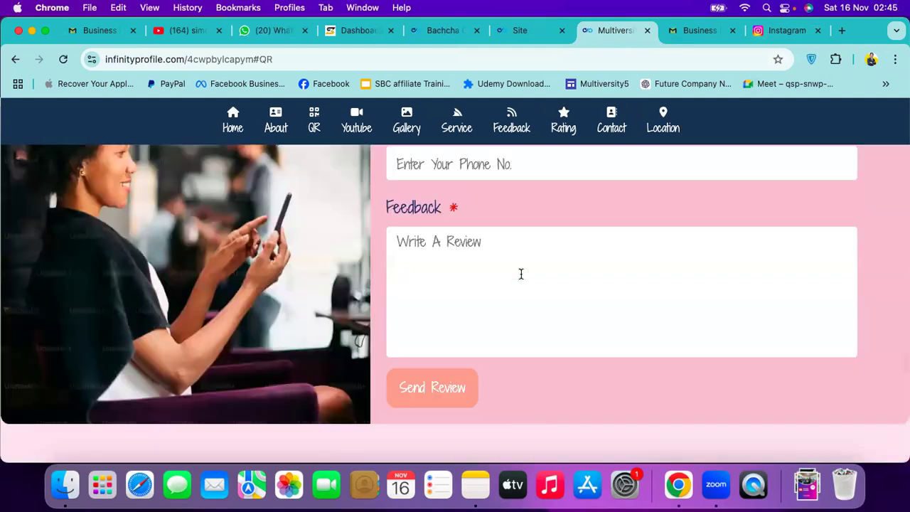
scroll(521, 273, "up", 7)
scroll(521, 274, "down", 8)
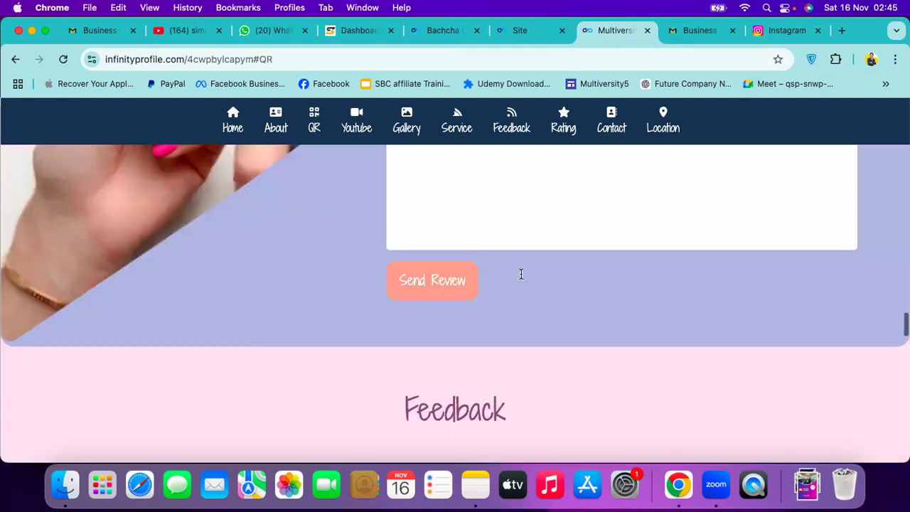
scroll(522, 274, "up", 5)
Send a review with name 'Test' and text 'Weird' through the Rating form
left_click(510, 287)
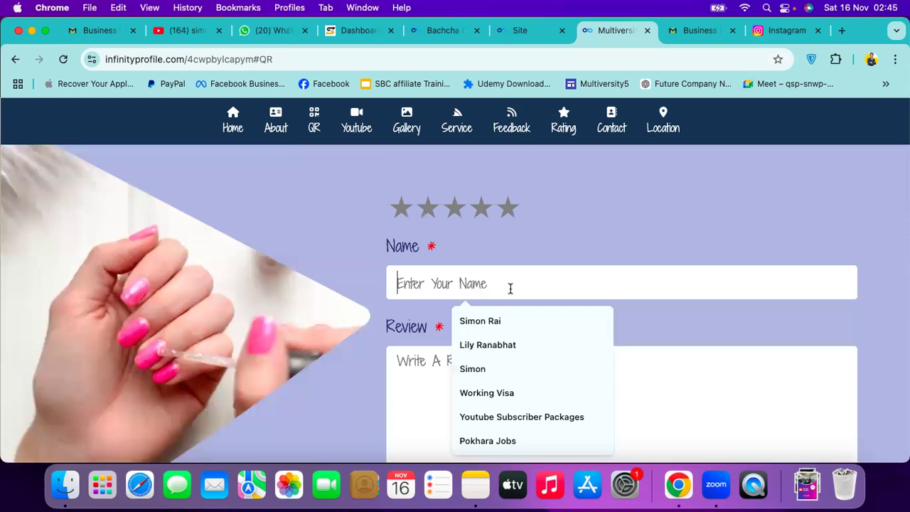
type("T")
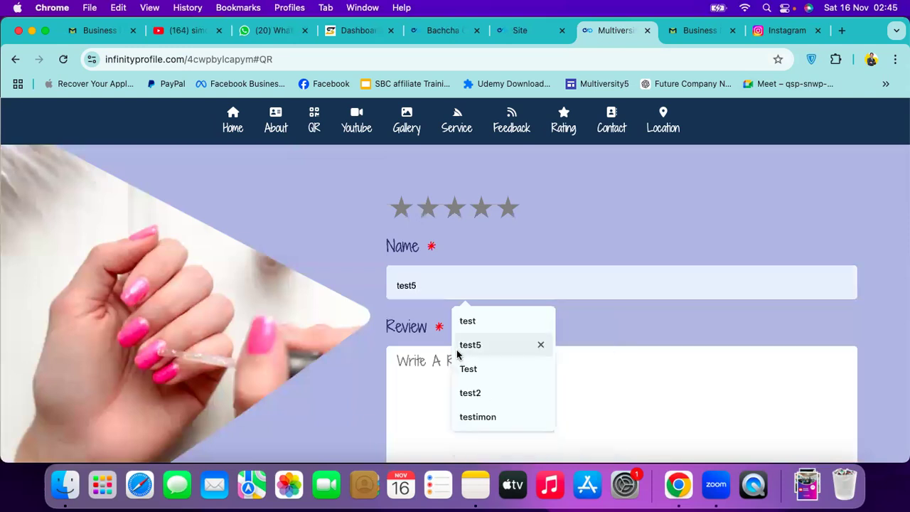
type("est")
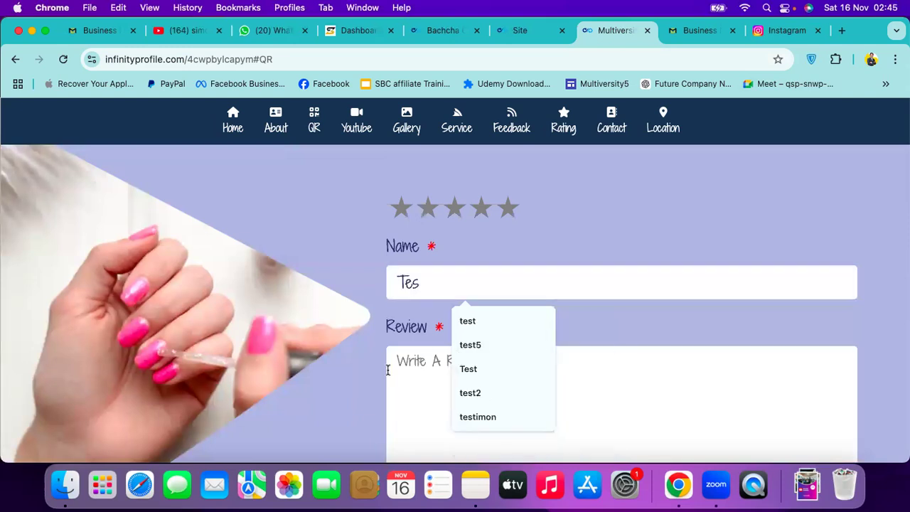
left_click(397, 371)
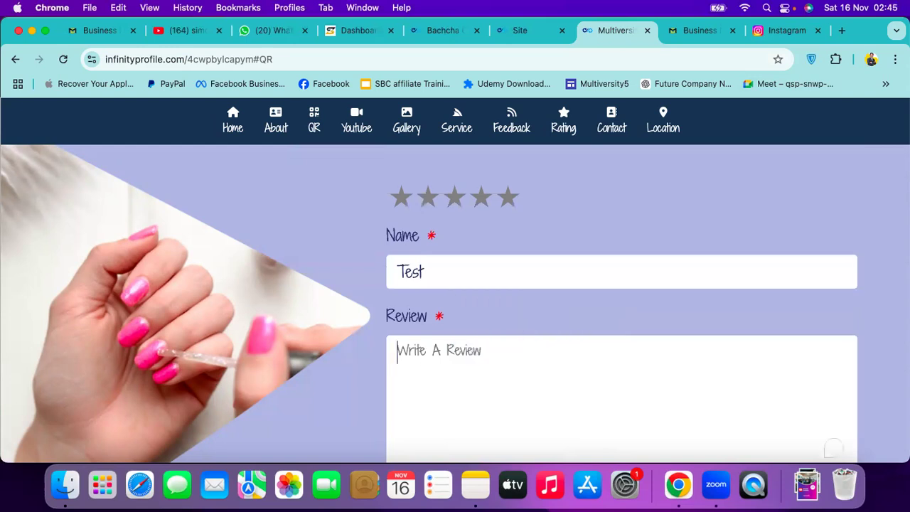
type("Weird")
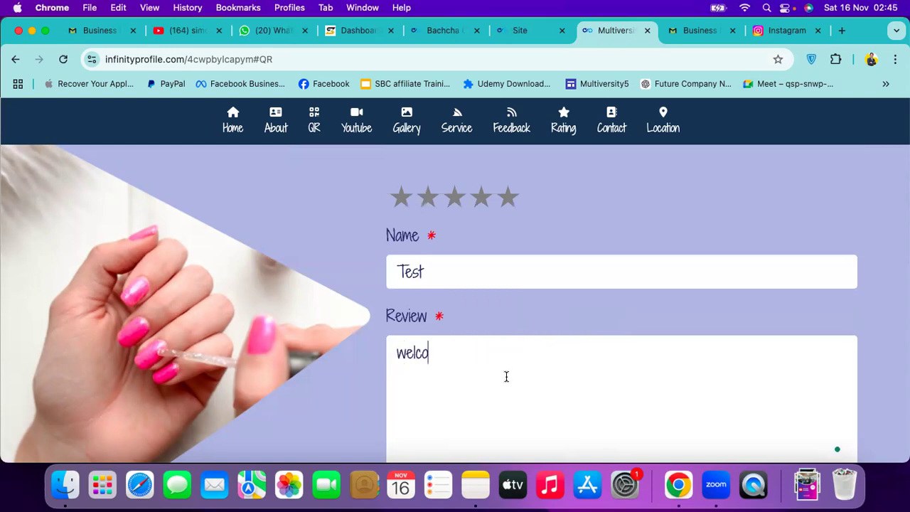
scroll(506, 376, "down", 3)
scroll(506, 381, "down", 3)
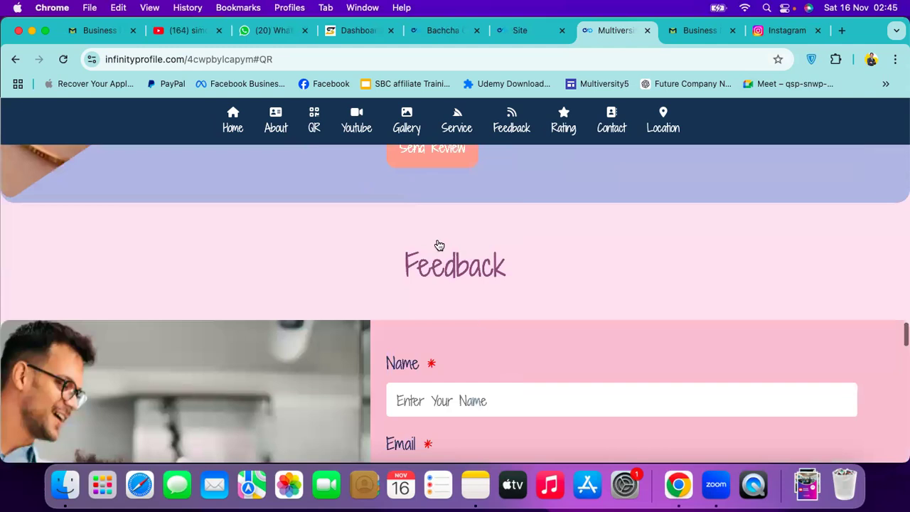
scroll(434, 224, "up", 2)
left_click(433, 224)
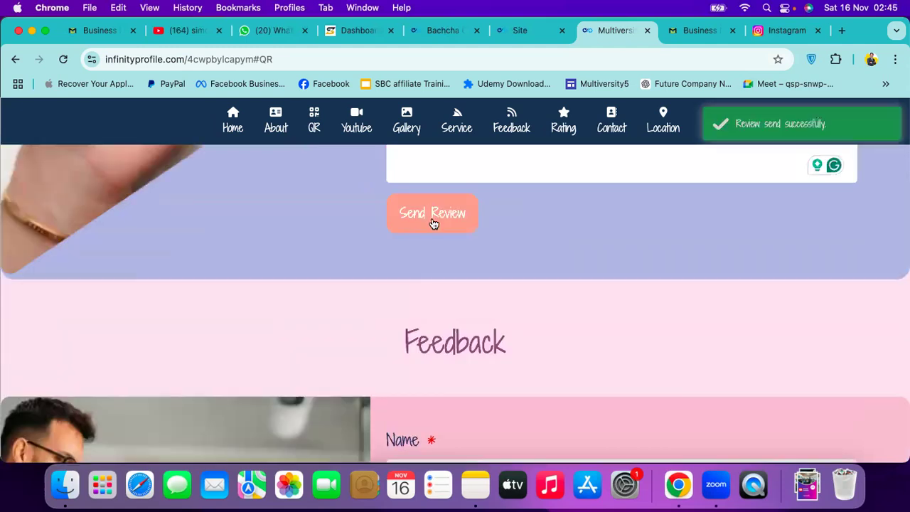
Confirm the Test review for Multiversity Profile appears at 0.0 stars in the dashboard Review list
left_click(494, 31)
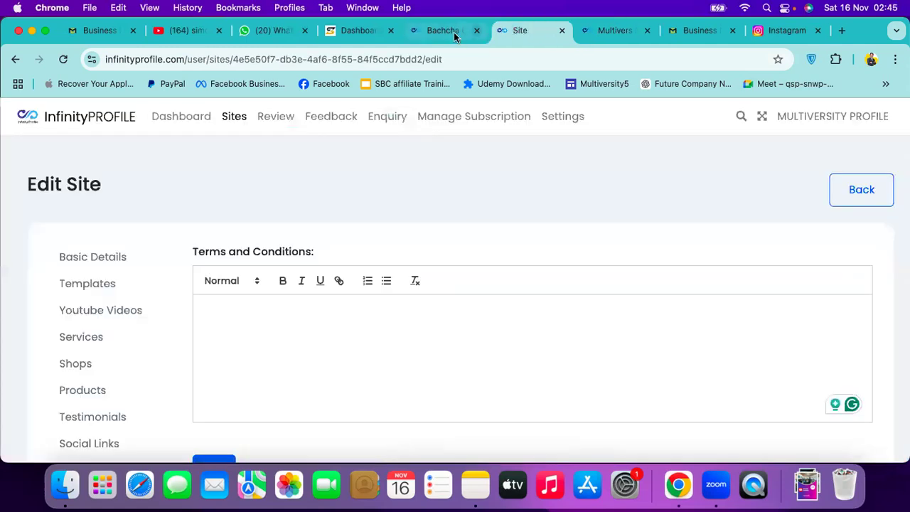
left_click(171, 120)
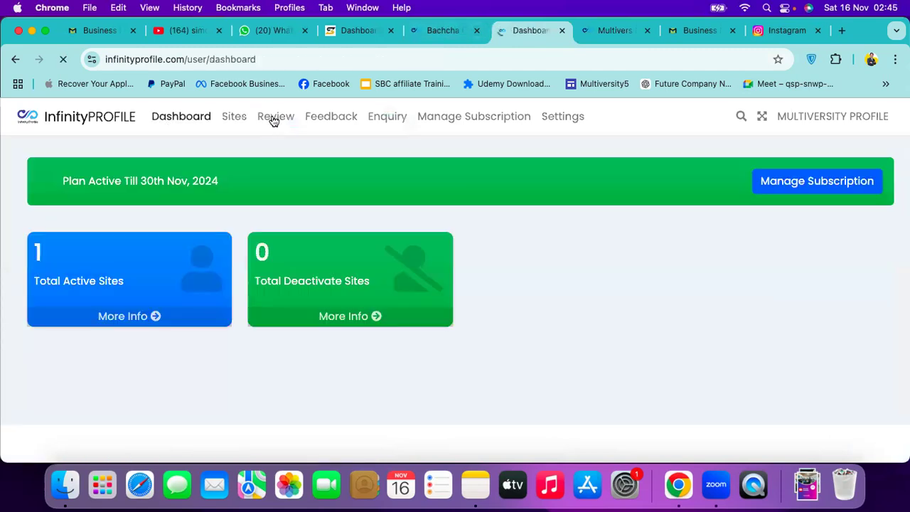
left_click(274, 121)
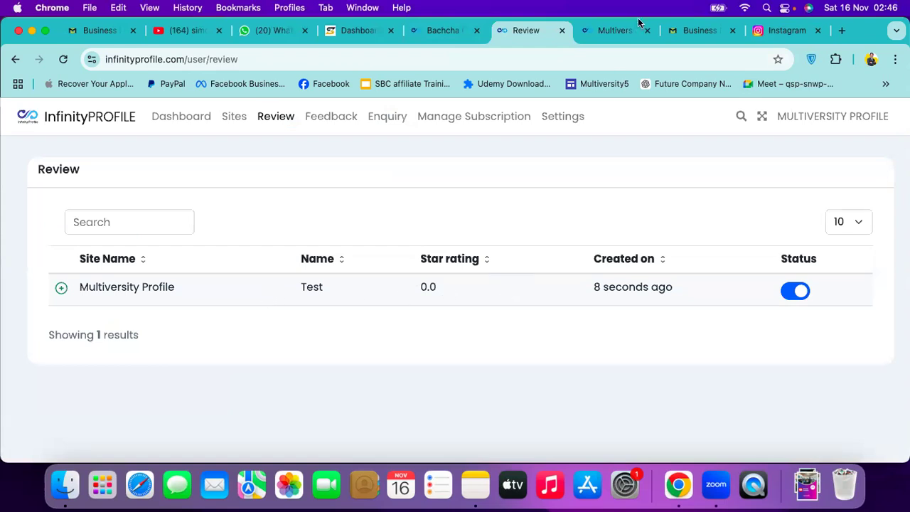
left_click(615, 32)
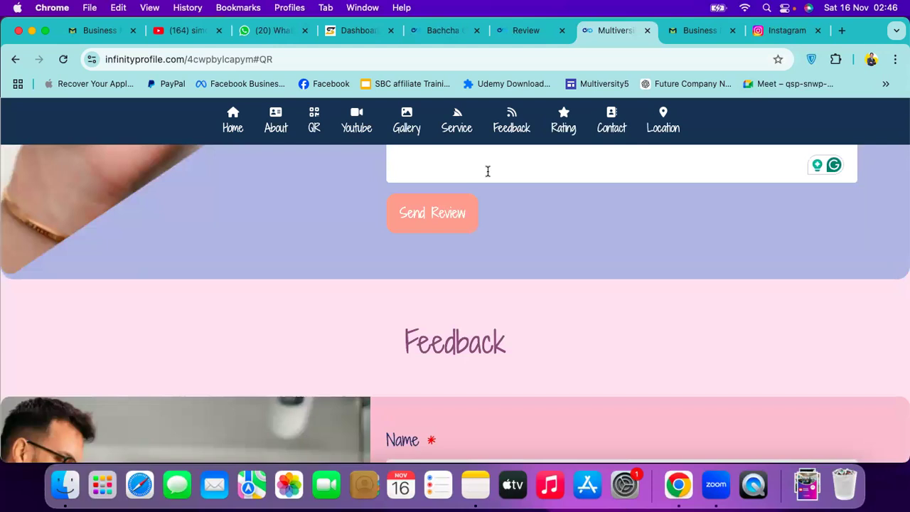
Autofill the live site's contact Email and Phone fields from a saved entry
scroll(487, 176, "down", 15)
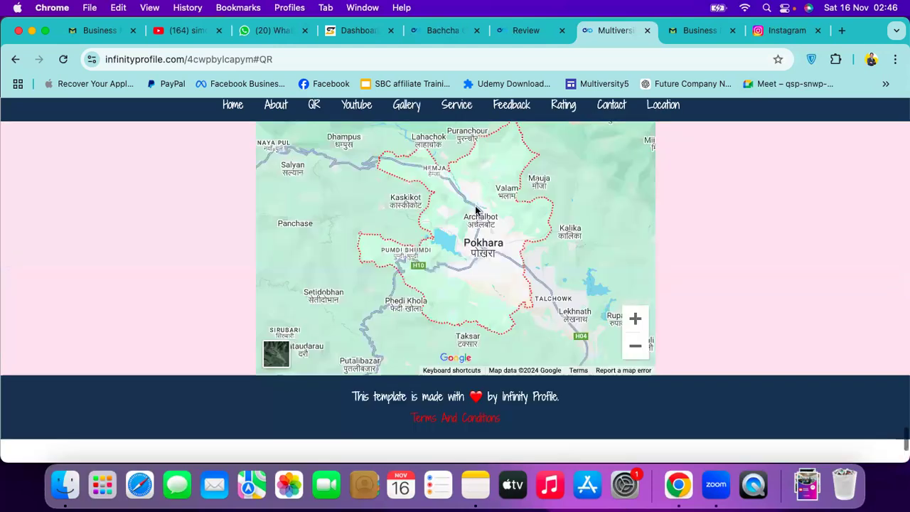
scroll(476, 211, "up", 10)
left_click(417, 294)
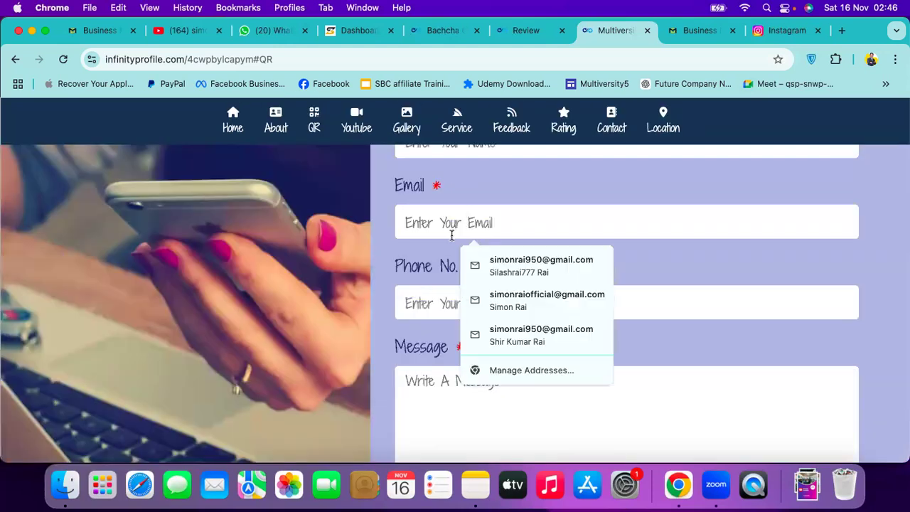
scroll(414, 287, "down", 1)
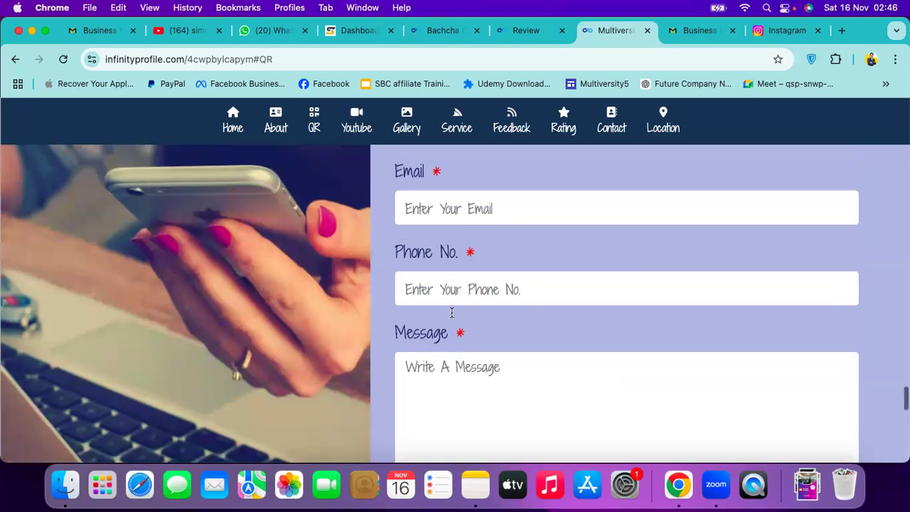
scroll(443, 315, "down", 3)
left_click(451, 314)
scroll(487, 211, "up", 3)
left_click(488, 209)
left_click(512, 266)
Send the contact message 'wel', rejected for invalid phone format, then switch to the Bachcha Ghar site
left_click(465, 375)
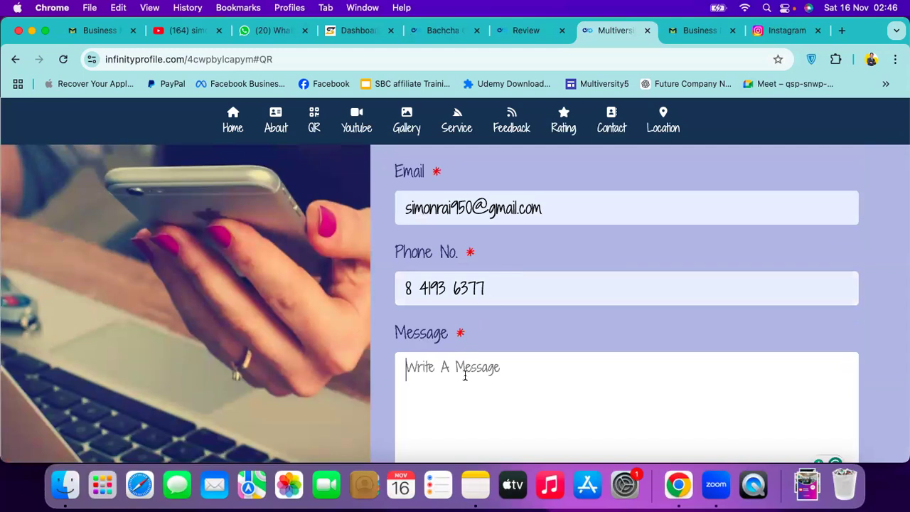
type("wel")
scroll(431, 351, "down", 5)
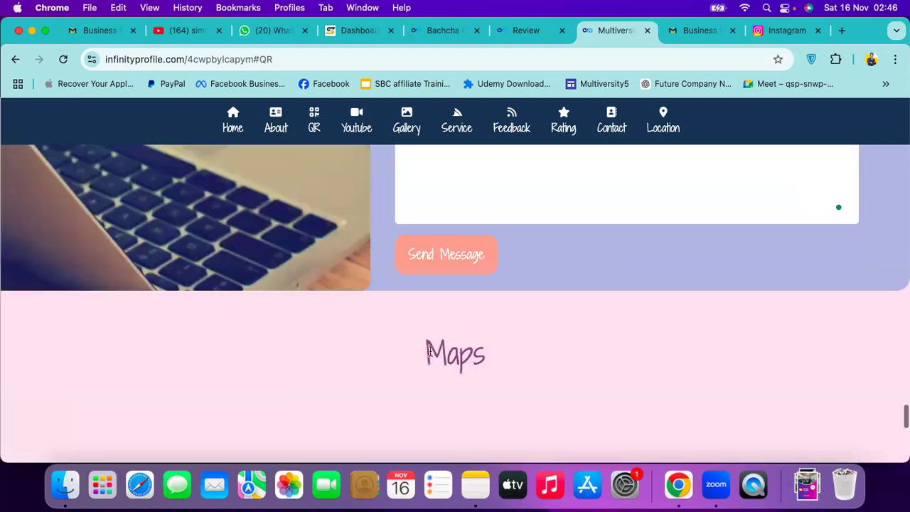
left_click(452, 254)
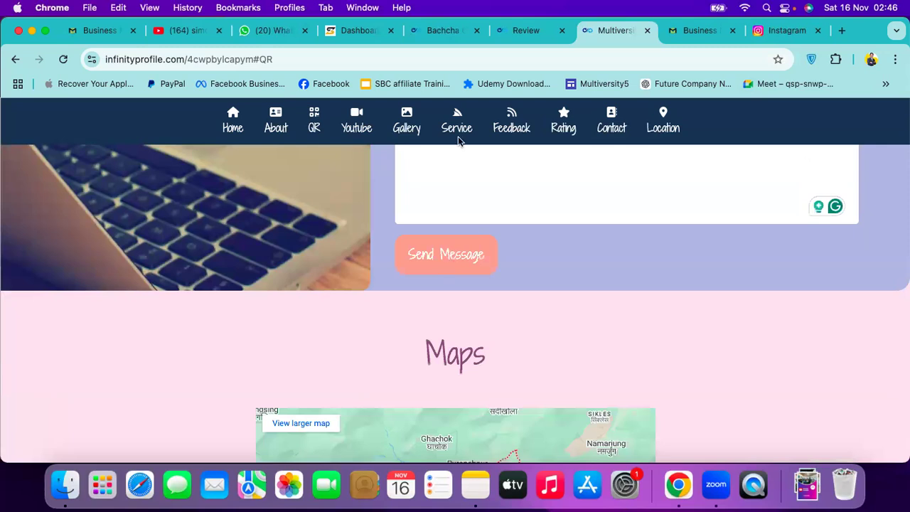
left_click(453, 30)
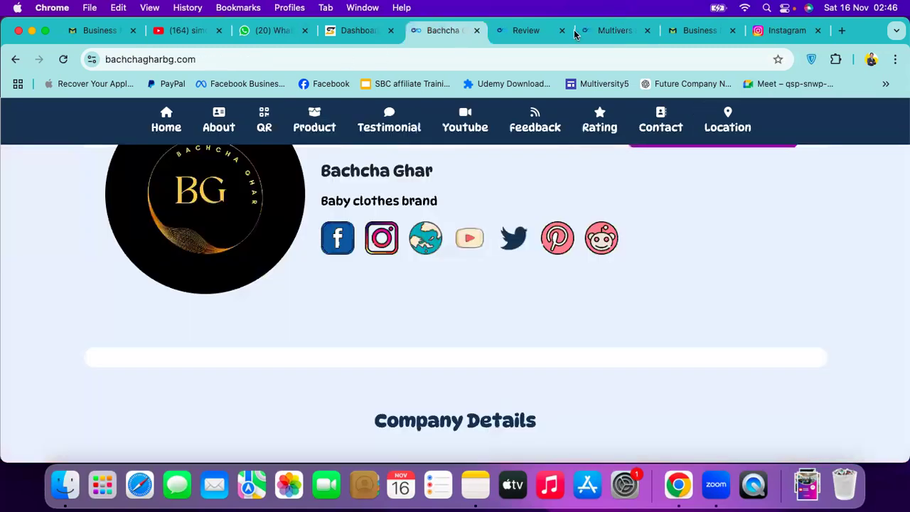
Reload the reviews, view the account dashboard listing one active site, then return to Business Multiversity's dashboard
key("ctrl+Tab")
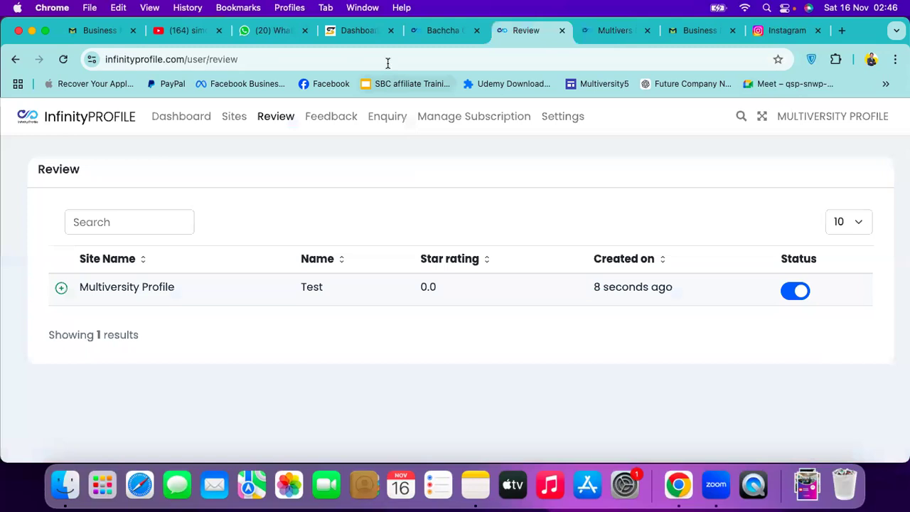
key("super+r")
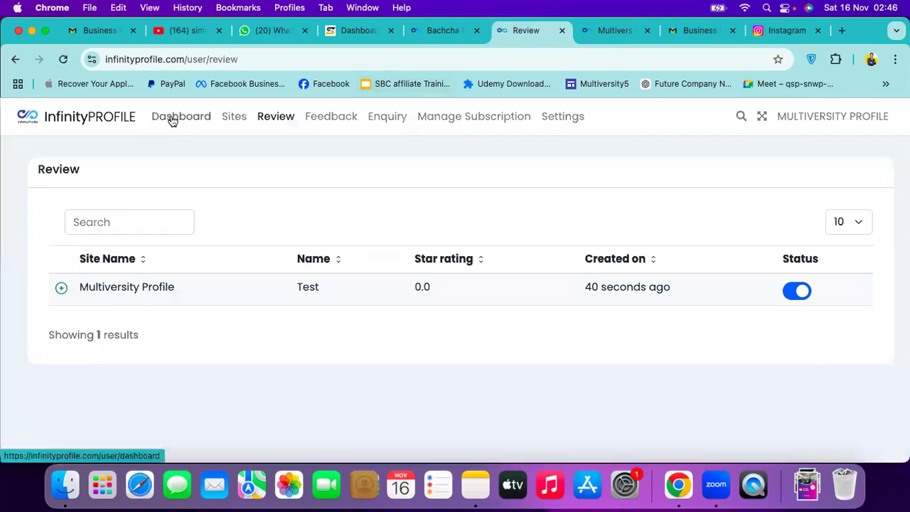
left_click(171, 121)
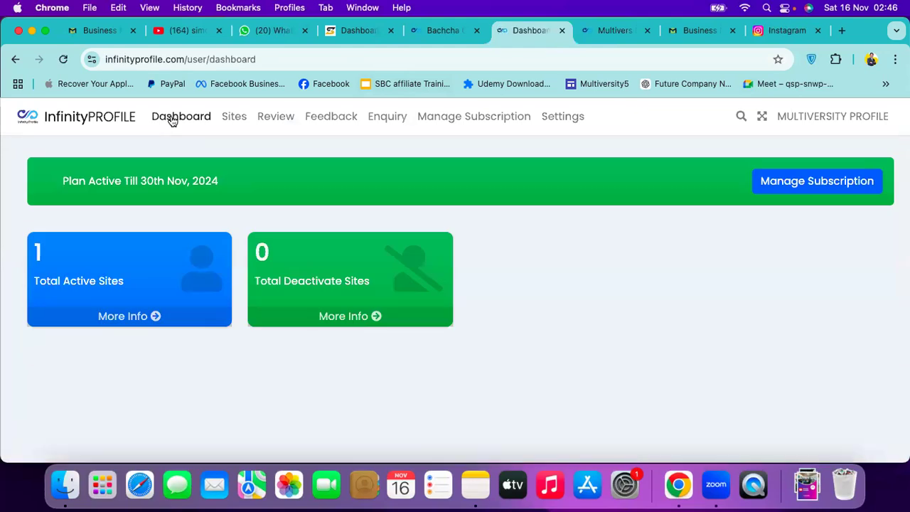
left_click(346, 32)
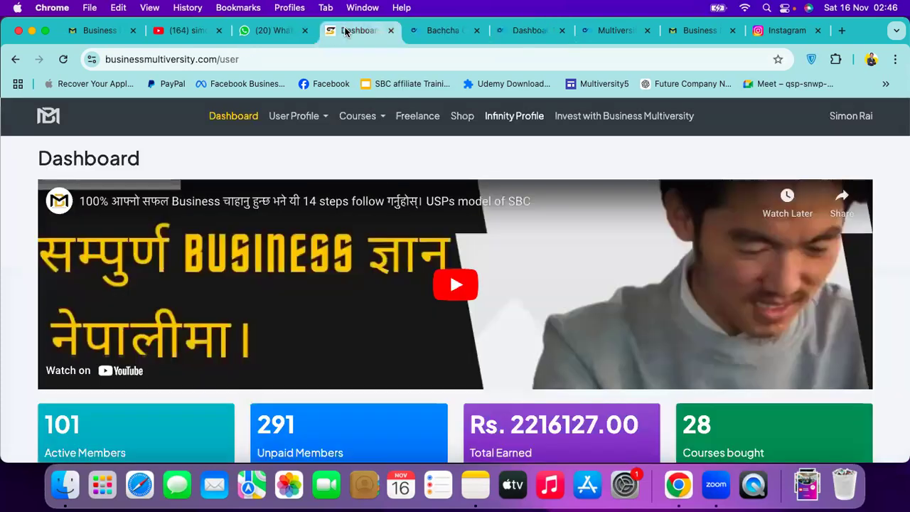
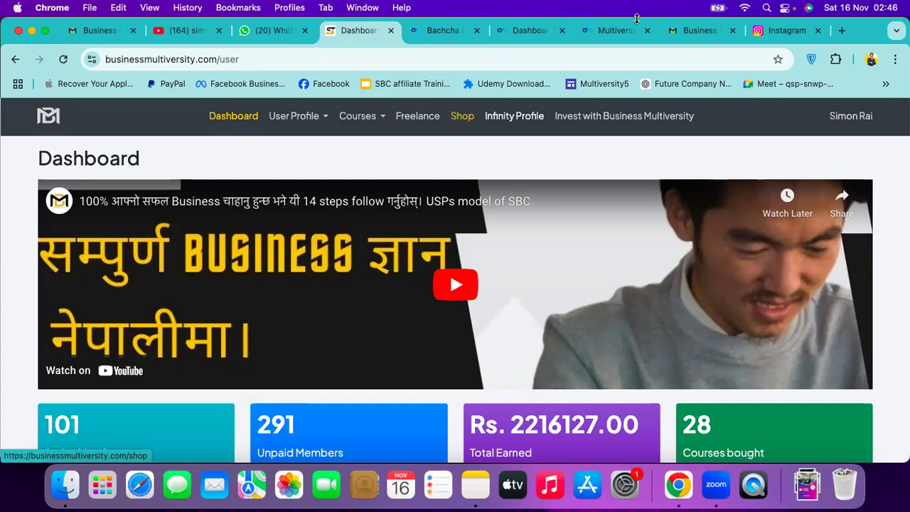
Compare the account dashboard and the published sites, finishing on the Bachcha Ghar site at bachchagharbg.com
left_click(613, 31)
left_click(512, 30)
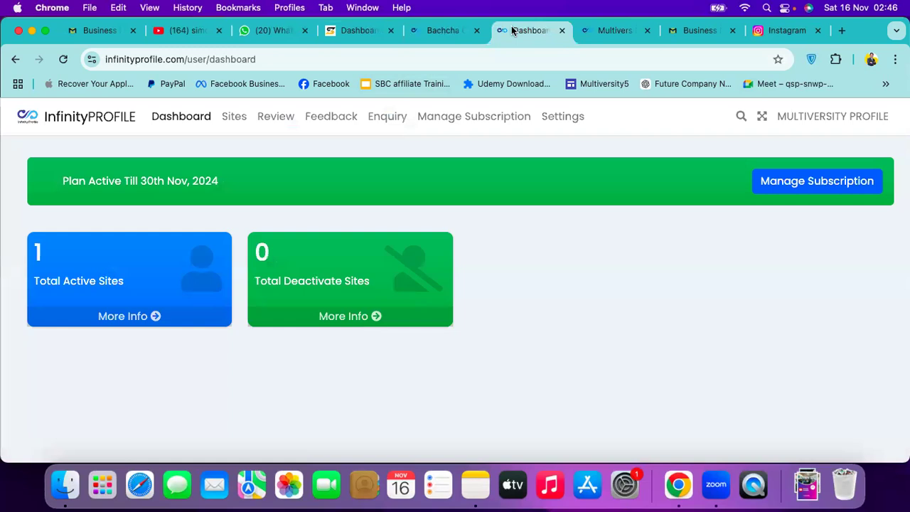
left_click(441, 30)
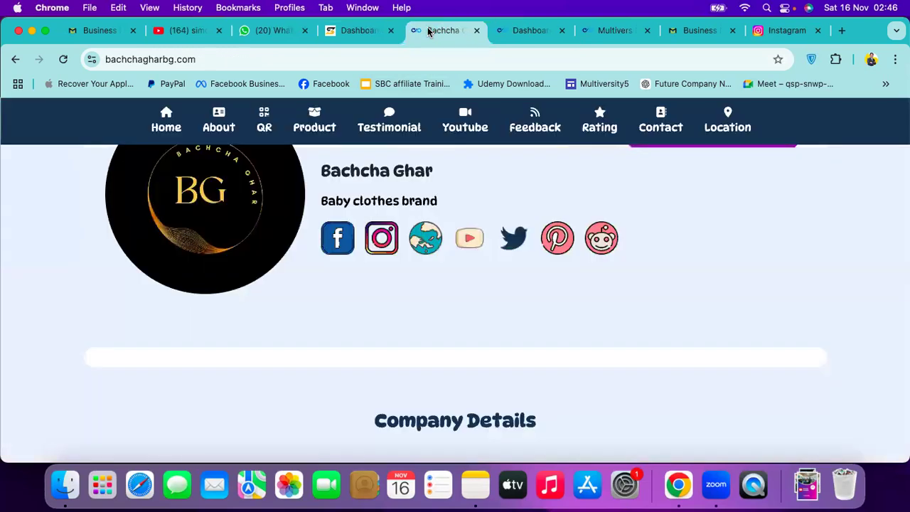
left_click(528, 39)
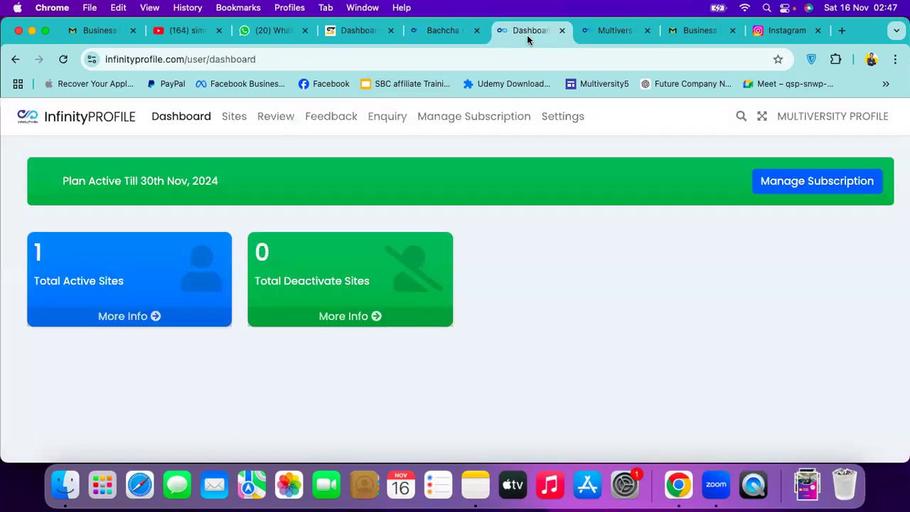
left_click(586, 34)
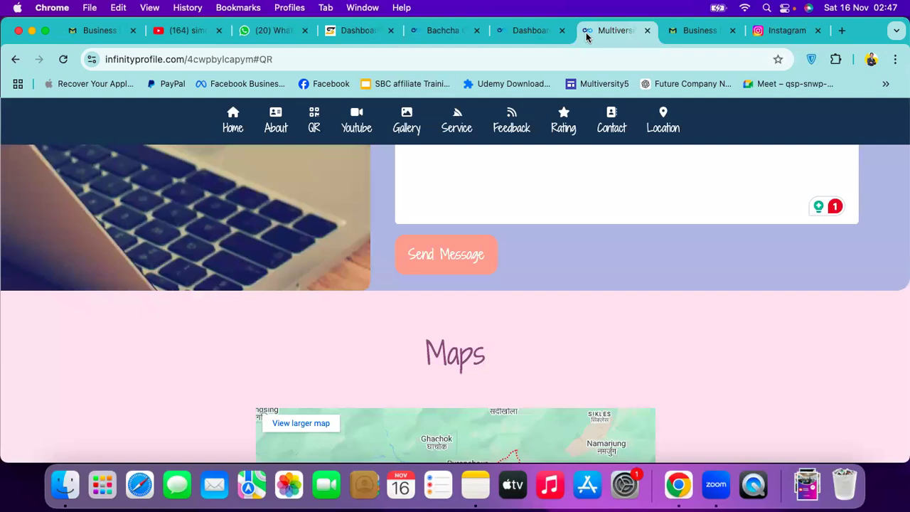
left_click(545, 38)
left_click(425, 34)
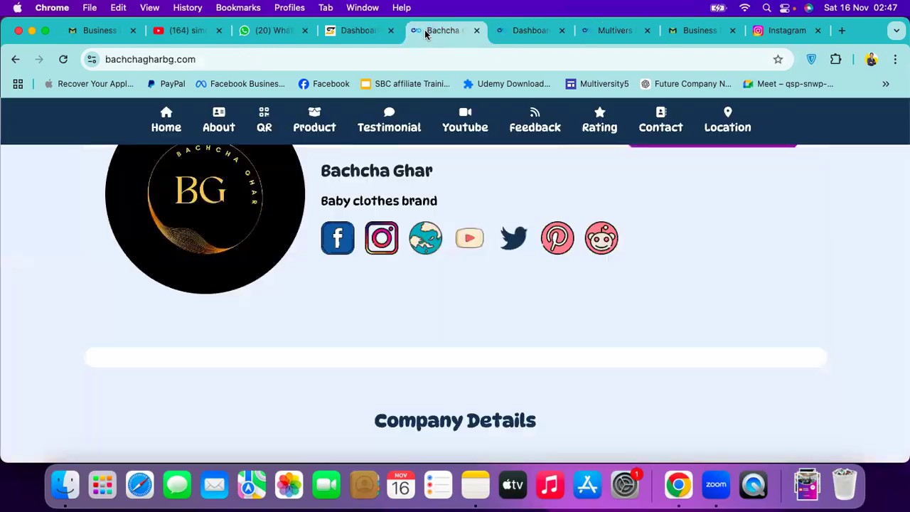